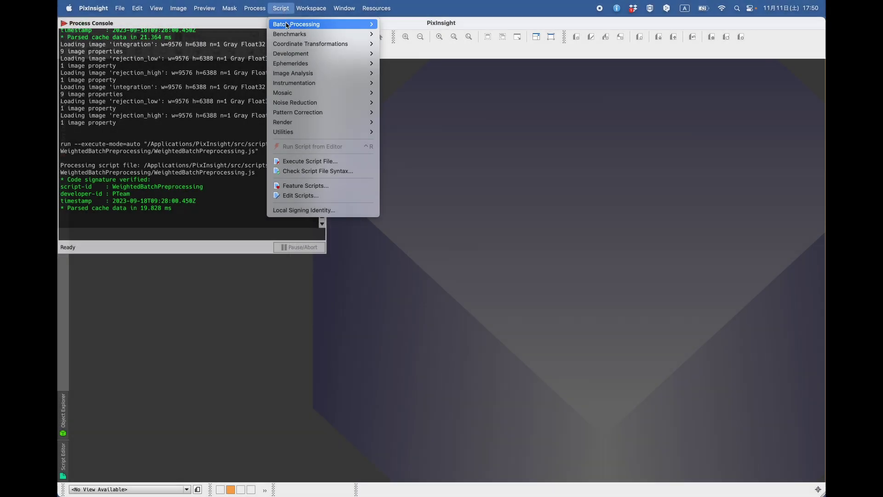
Start the WeightedBatchPreprocessing script and add the 2.00s and 180.00s master darks from the master folder
mouse_move(292, 25)
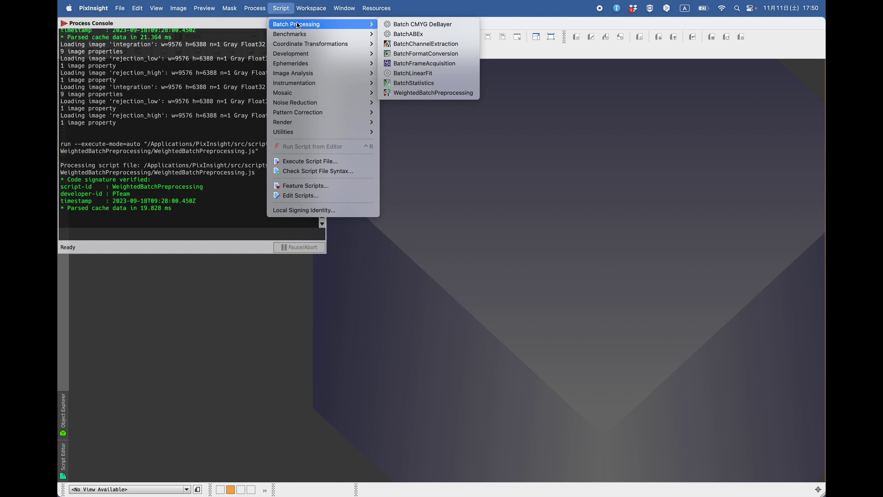
click(396, 93)
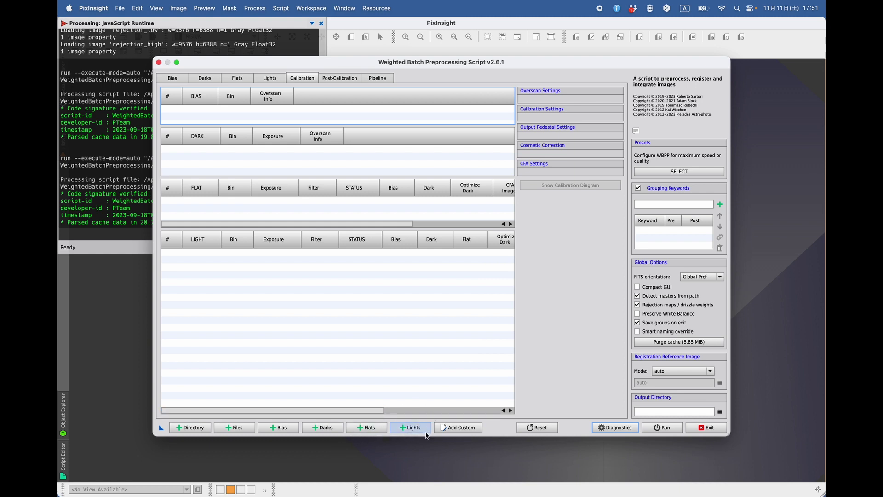
click(337, 431)
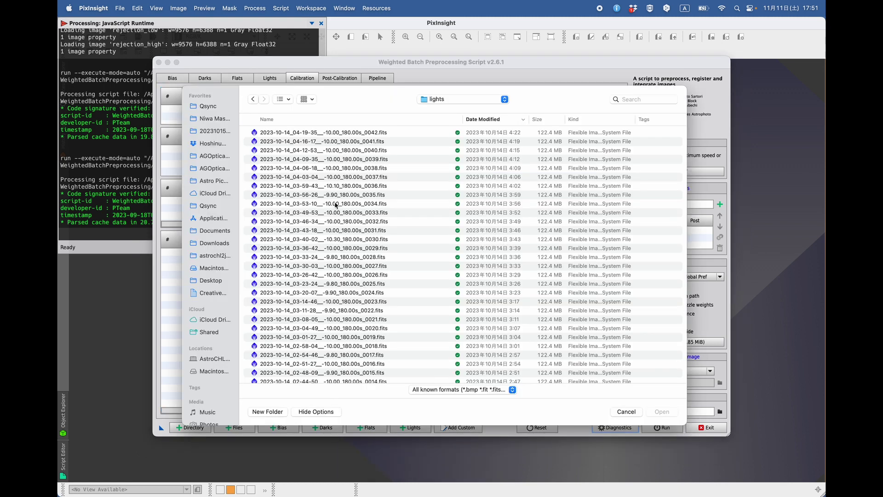
key(super+Up)
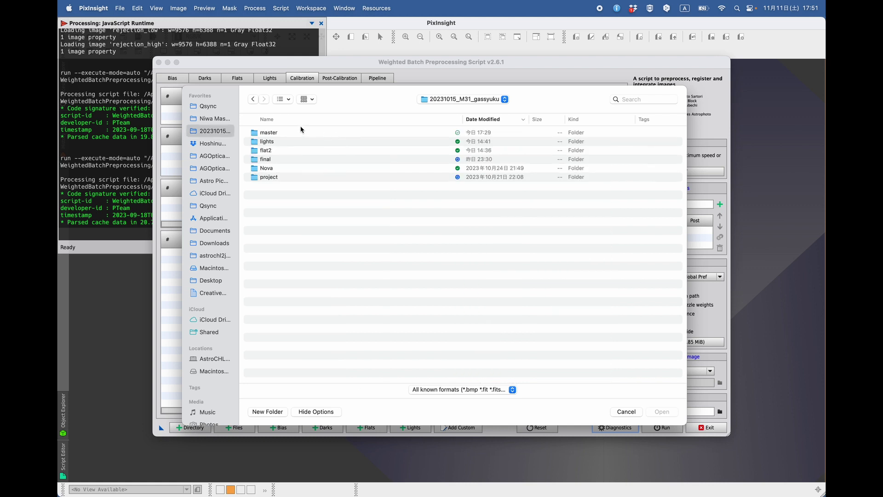
double_click(292, 135)
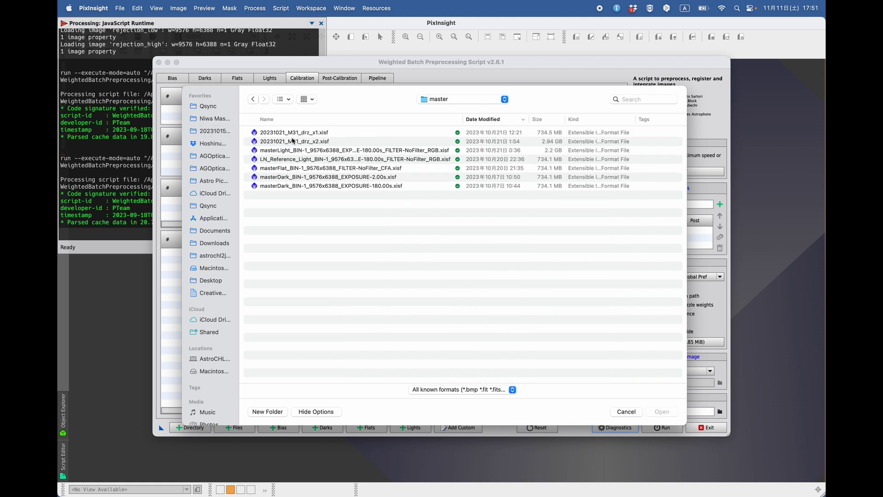
click(288, 179)
shift+click(286, 186)
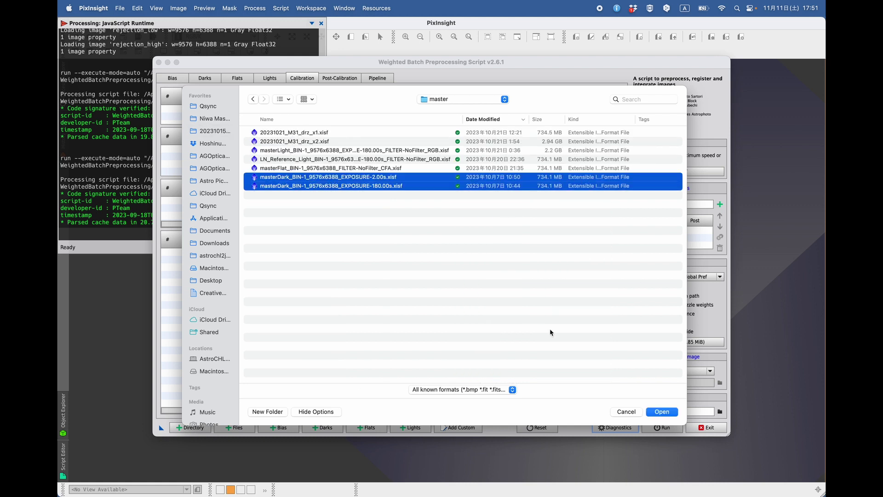
click(662, 412)
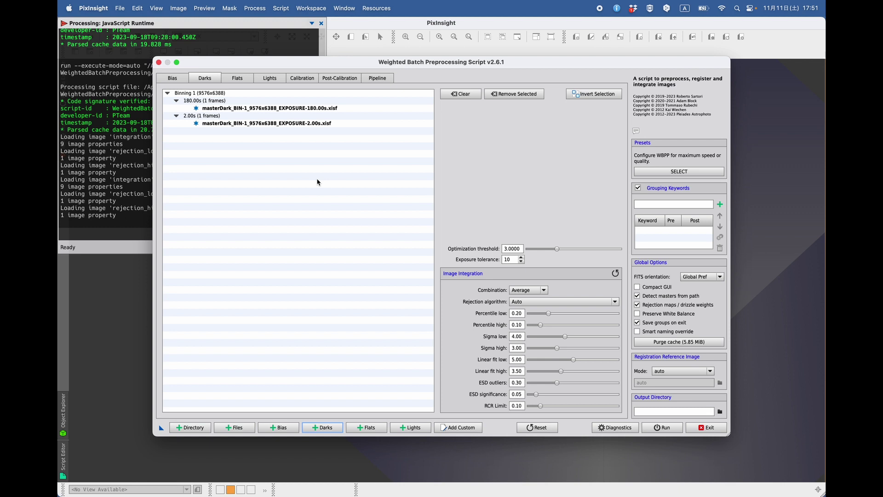
click(271, 109)
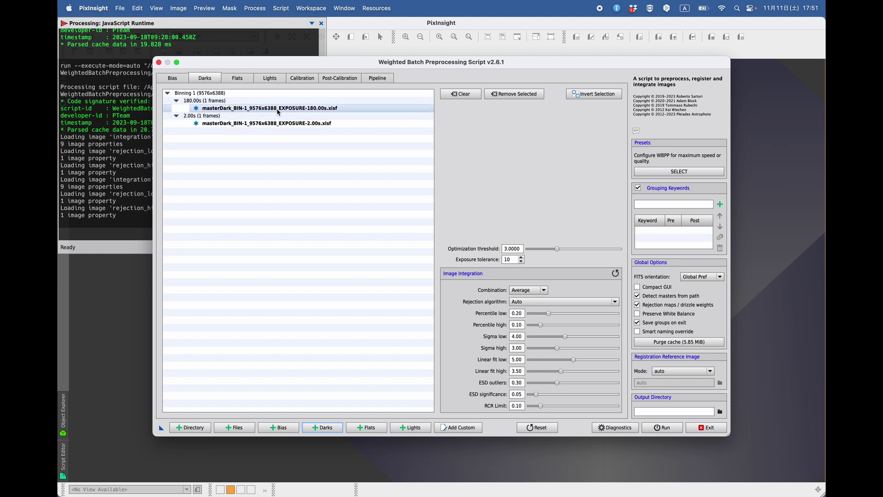
Add all the 2.00s flat frames from the flat2 folder of 20231015_M31_gassyuku
click(237, 78)
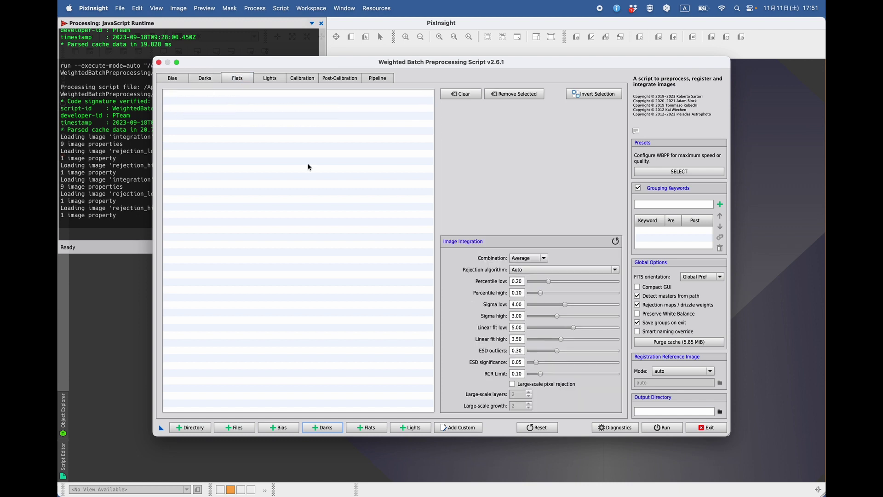
click(366, 427)
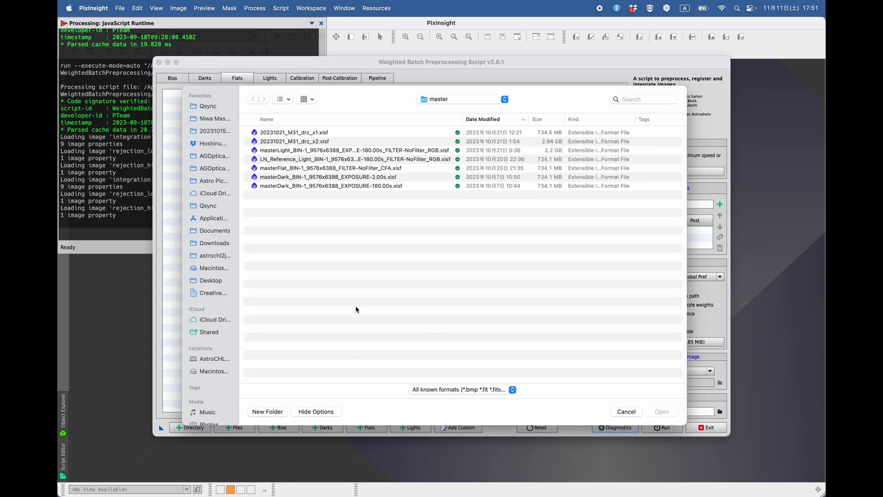
key(super+Up)
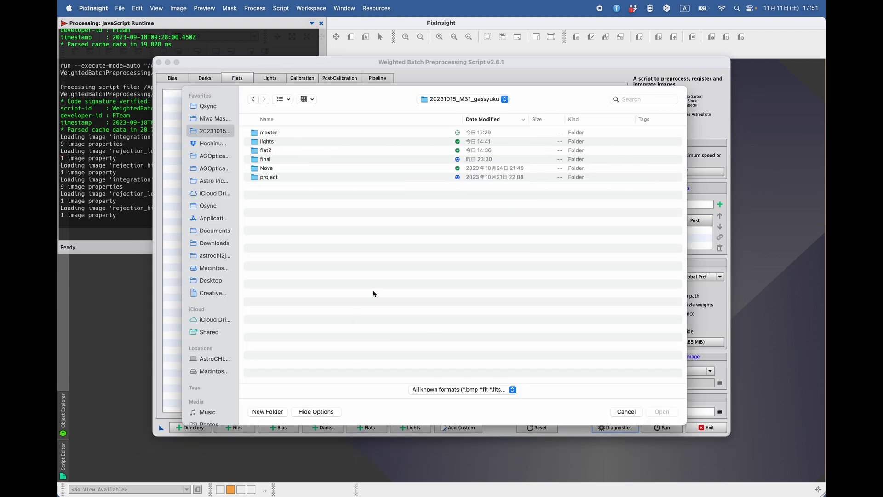
double_click(309, 150)
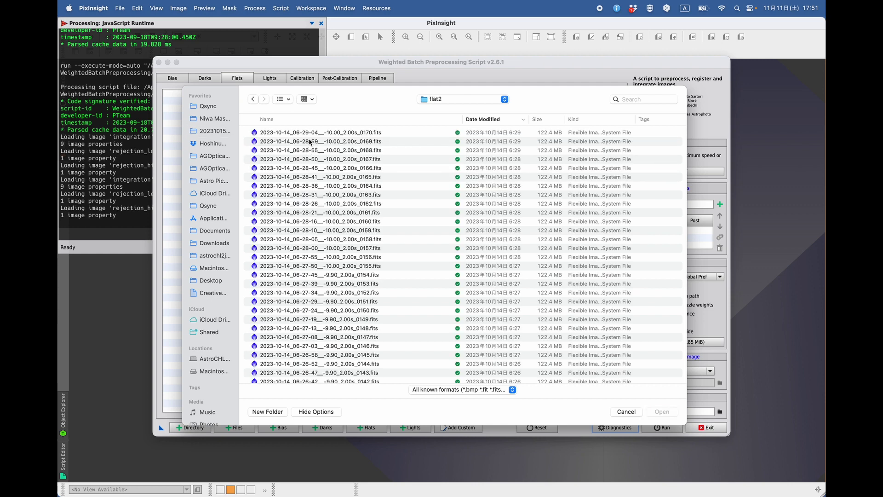
click(312, 134)
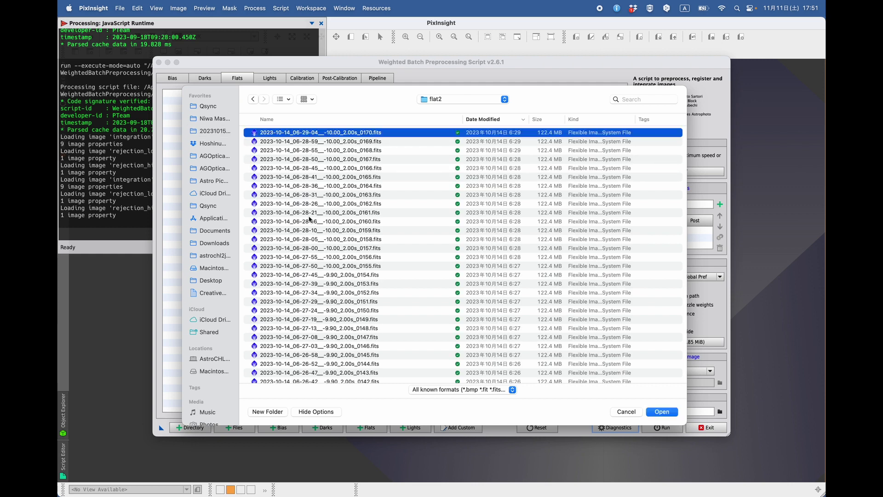
scroll(309, 219, down, 20)
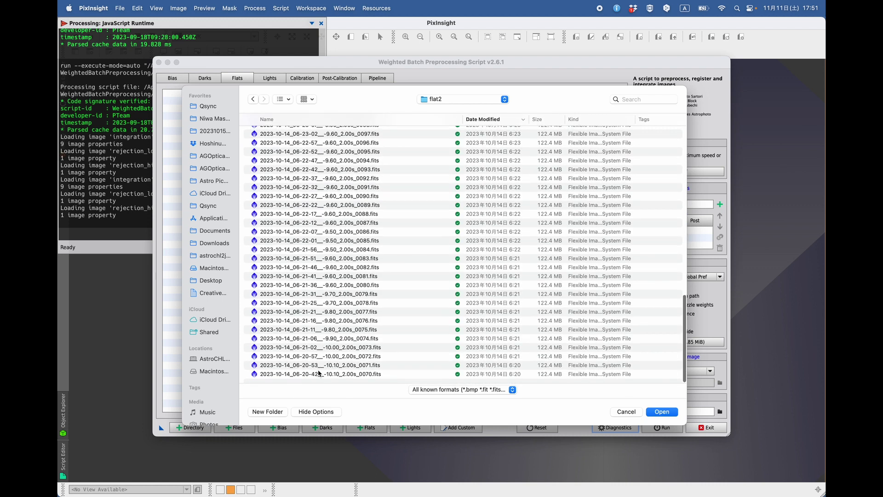
key(super+a)
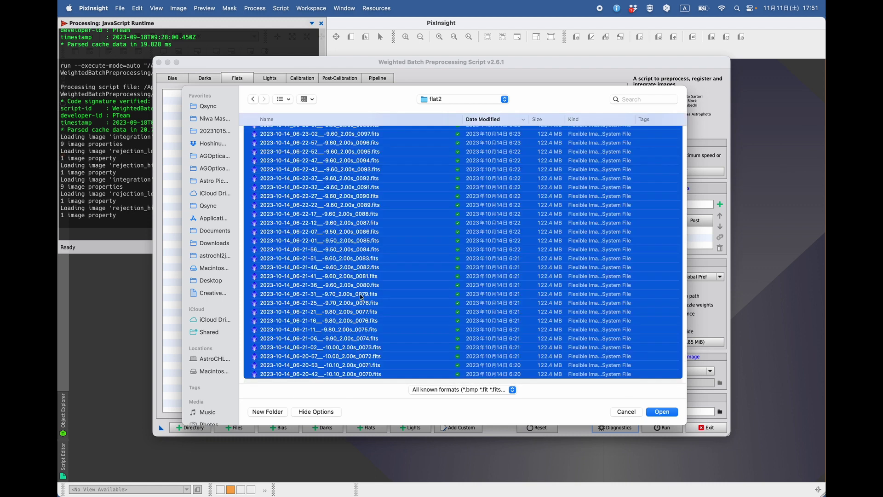
drag(361, 297, 365, 298)
scroll(414, 276, up, 15)
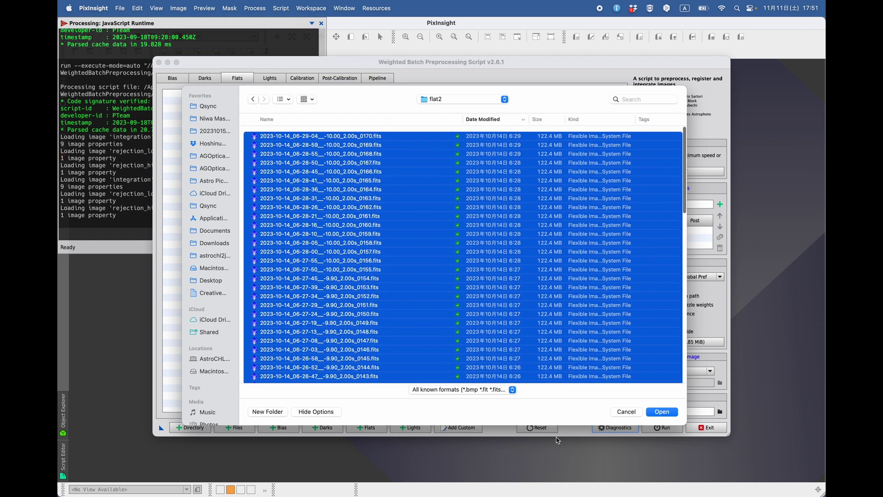
click(662, 411)
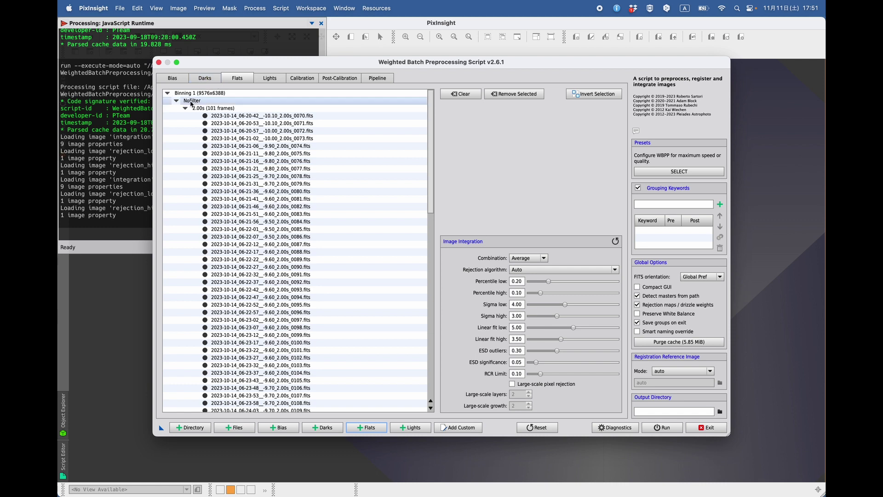
Add all the 180.00s light frames from the lights folder of 20231015_M31_gassyuku
click(274, 78)
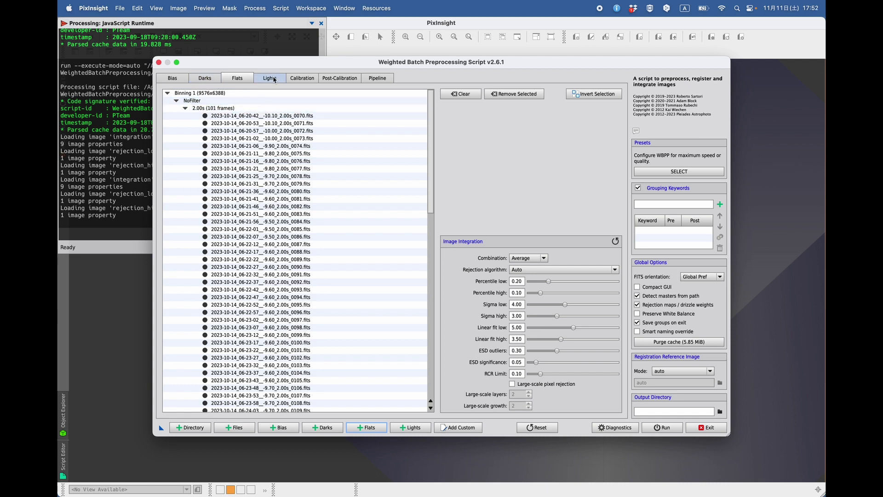
click(411, 427)
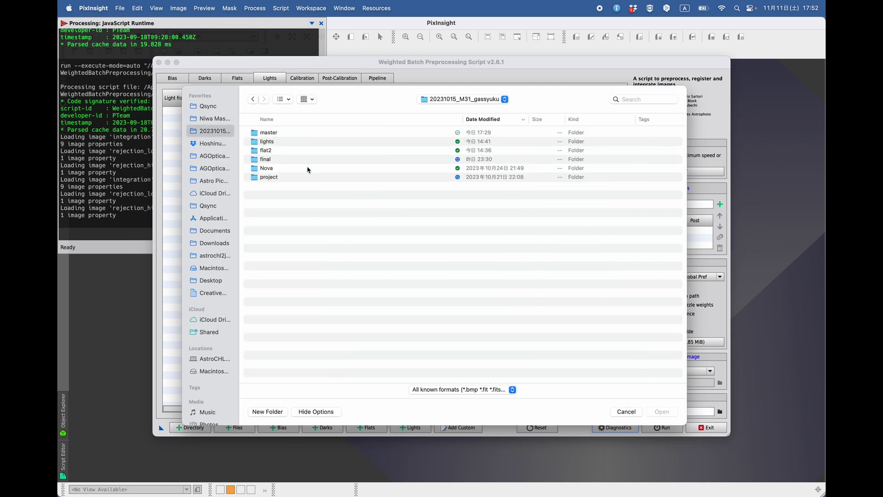
double_click(298, 141)
click(295, 136)
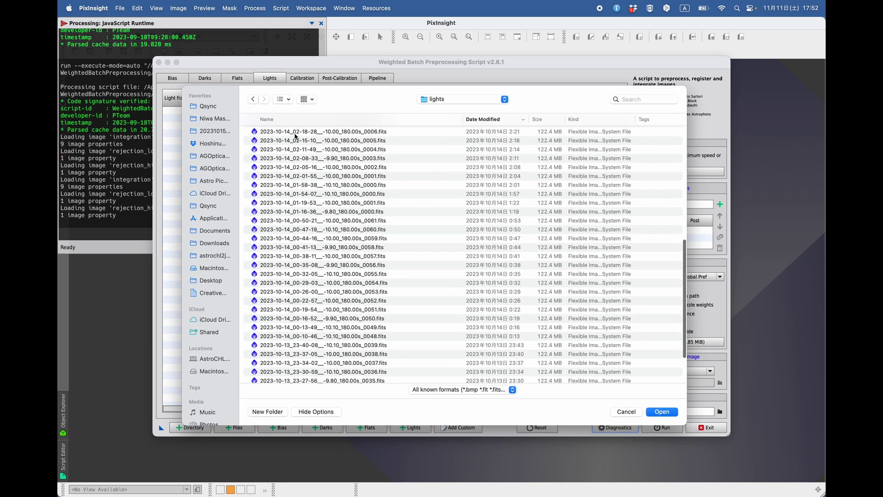
scroll(296, 138, down, 10)
shift+click(320, 375)
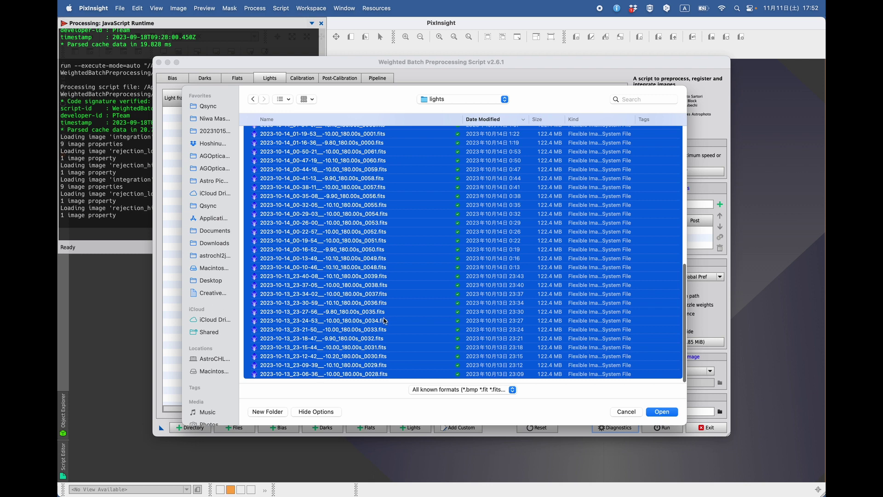
drag(385, 322, 409, 327)
click(653, 412)
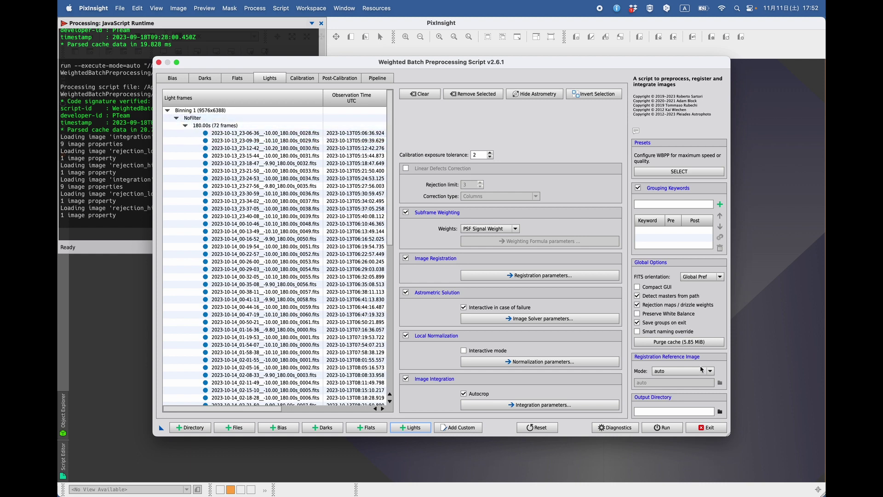
Set the output directory to the M31 folder on the Desktop
click(720, 410)
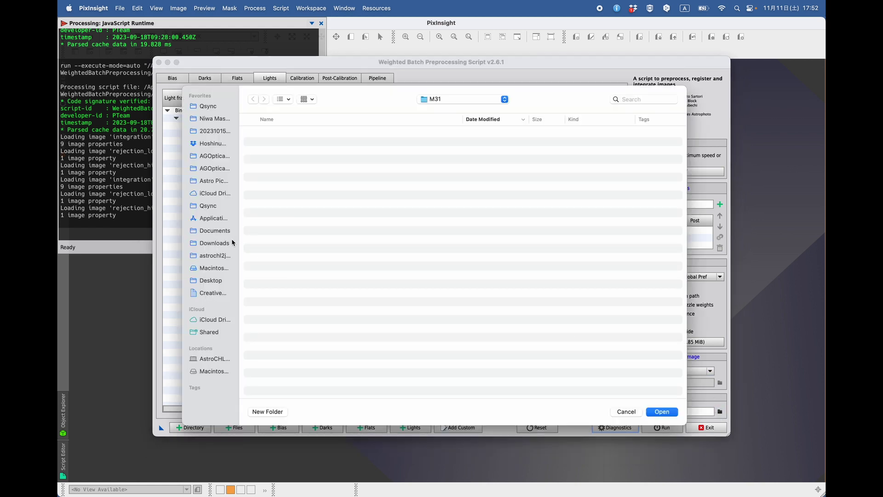
click(211, 280)
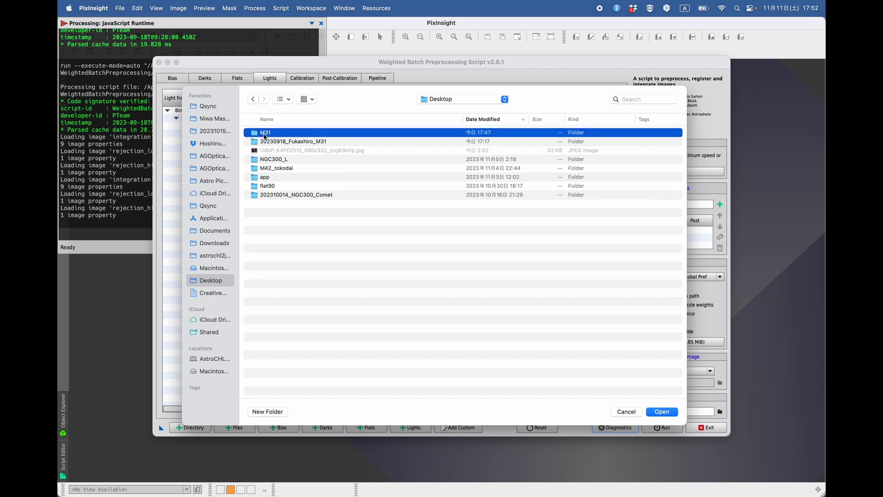
click(262, 134)
click(662, 412)
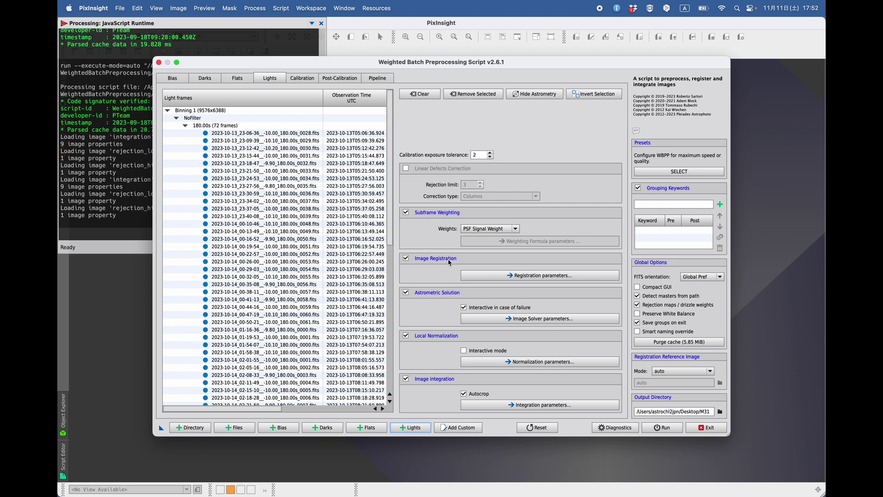
Disable Astrometric Solution and the Autocrop option of Image Integration for the light frames
click(406, 293)
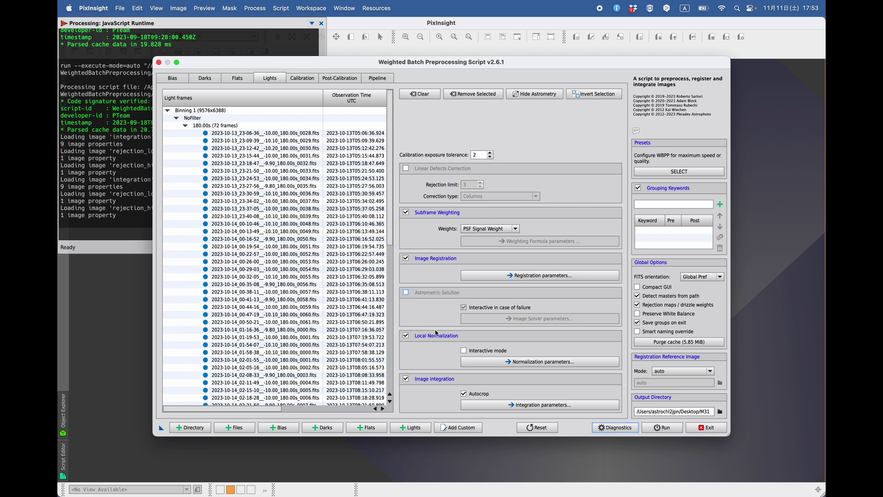
click(463, 394)
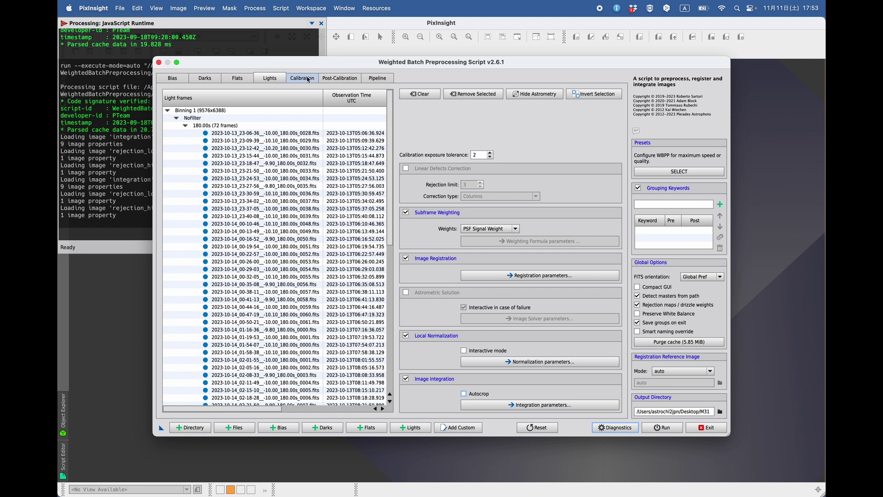
Review the calibration settings, matched master darks and CFA options of the light and flat groups
click(237, 77)
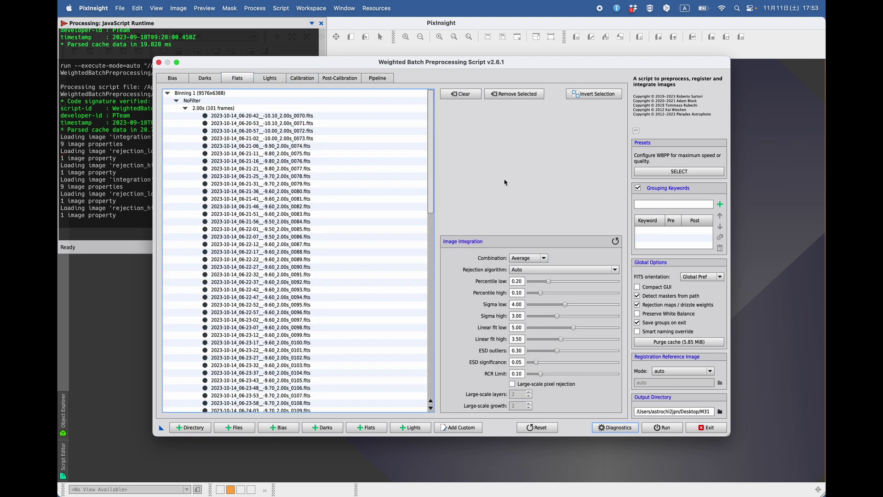
click(307, 81)
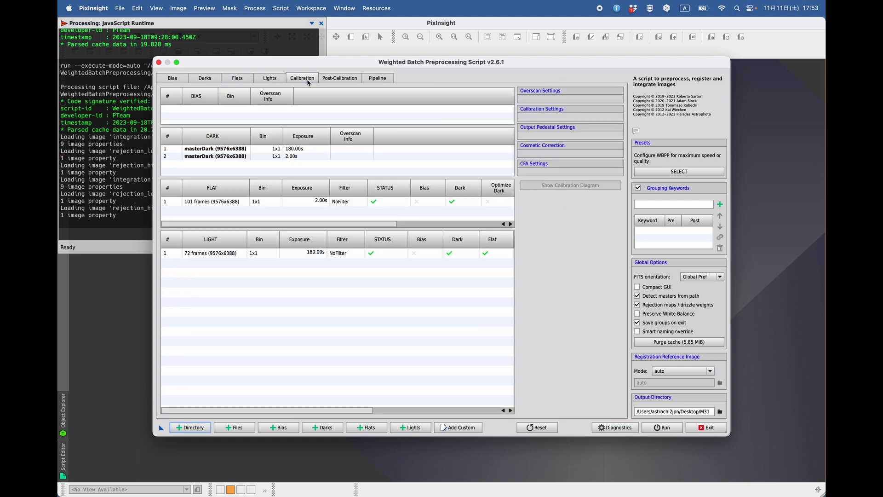
click(246, 256)
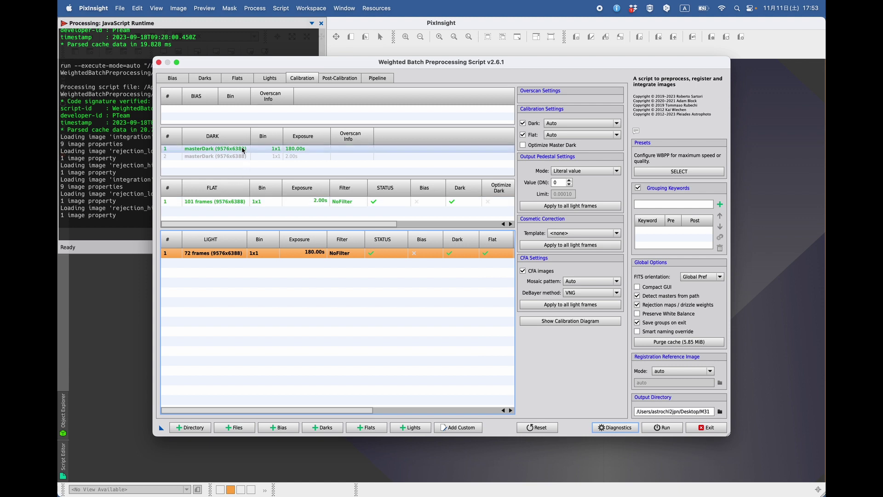
click(241, 202)
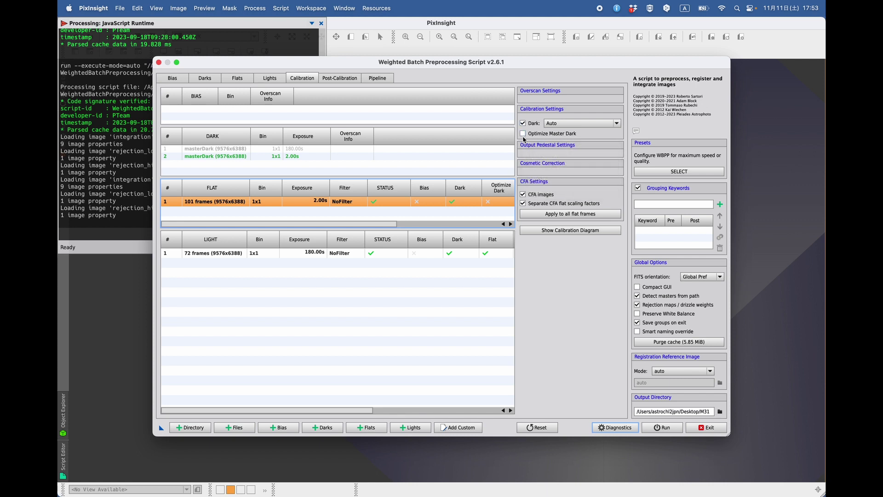
click(541, 196)
click(541, 197)
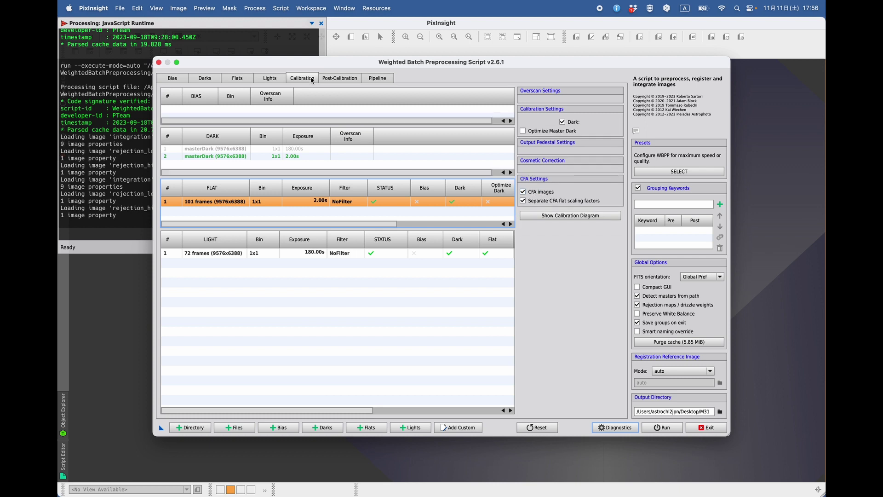
Enable drizzle at scale 1 for the light group in the post-calibration settings and run the diagnostics
click(338, 79)
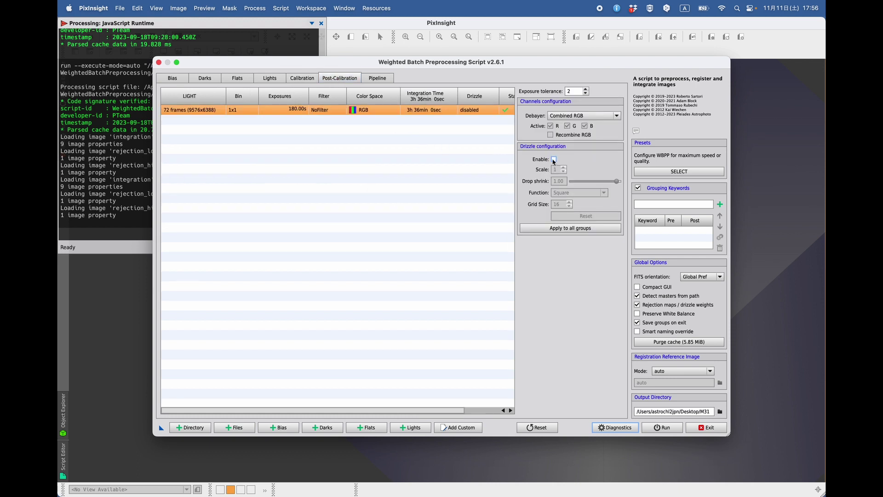
click(554, 159)
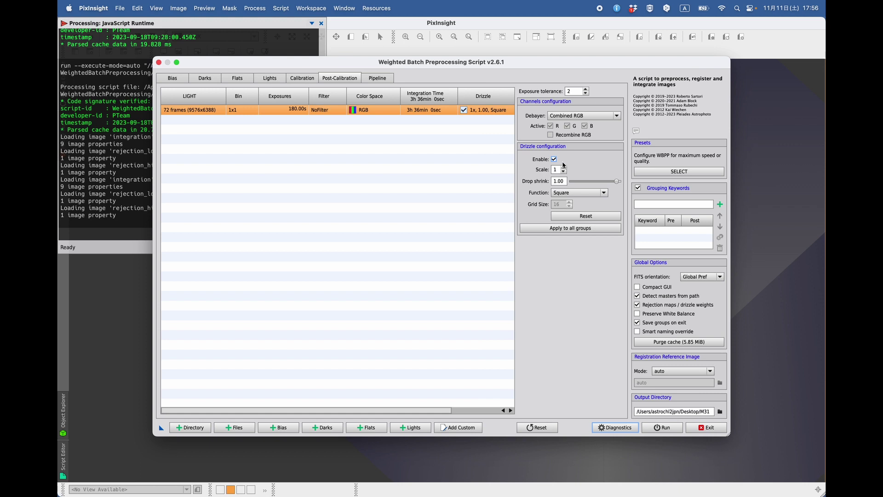
click(564, 168)
click(565, 172)
click(621, 428)
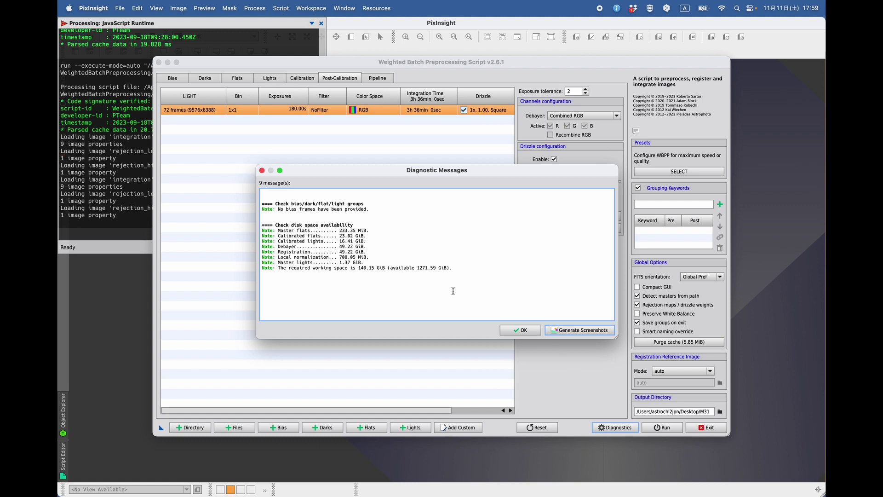
Dismiss the diagnostics report and run the batch preprocessing, continuing past the notes
click(520, 330)
click(646, 427)
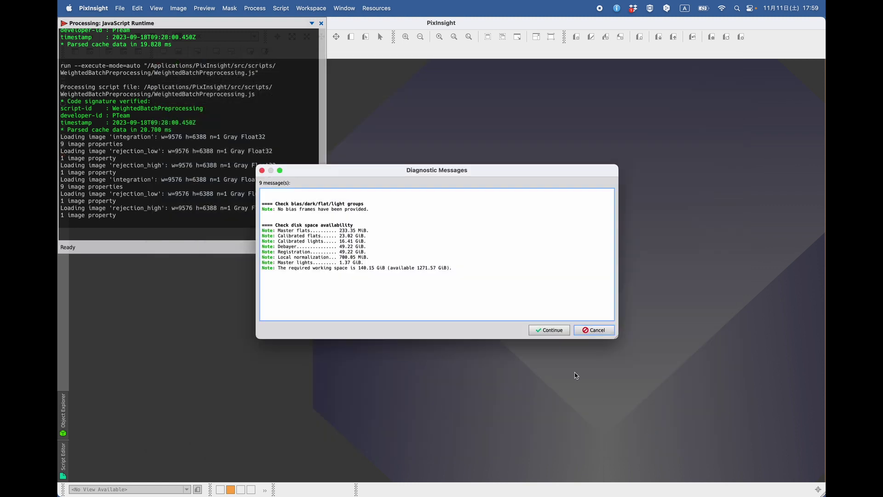
click(552, 331)
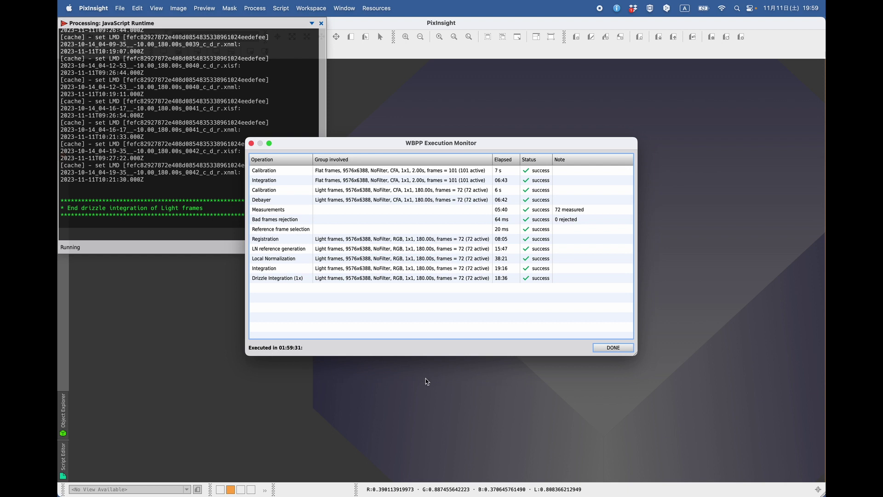
Close the execution monitor and the Smart Report, then exit the Weighted Batch Preprocessing script
click(629, 349)
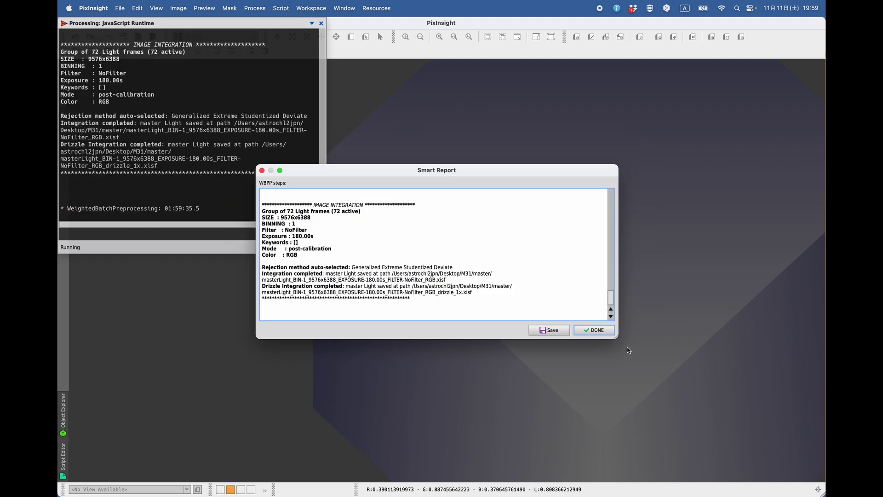
click(610, 335)
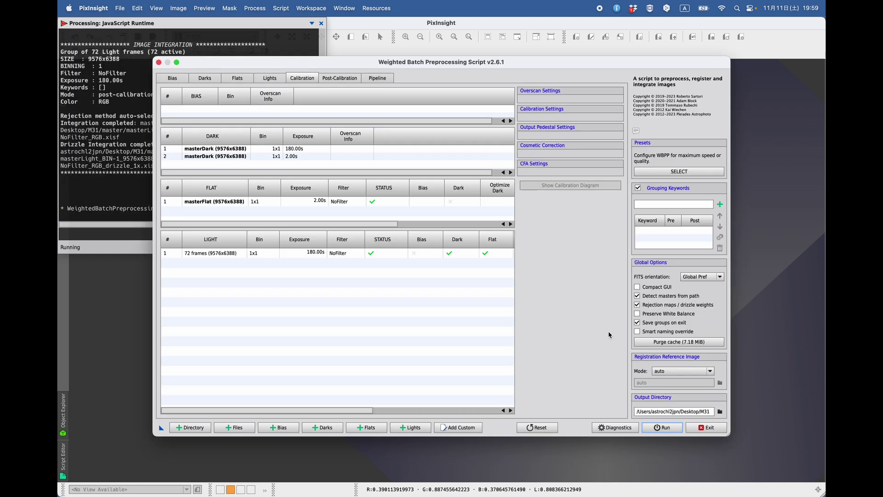
click(693, 432)
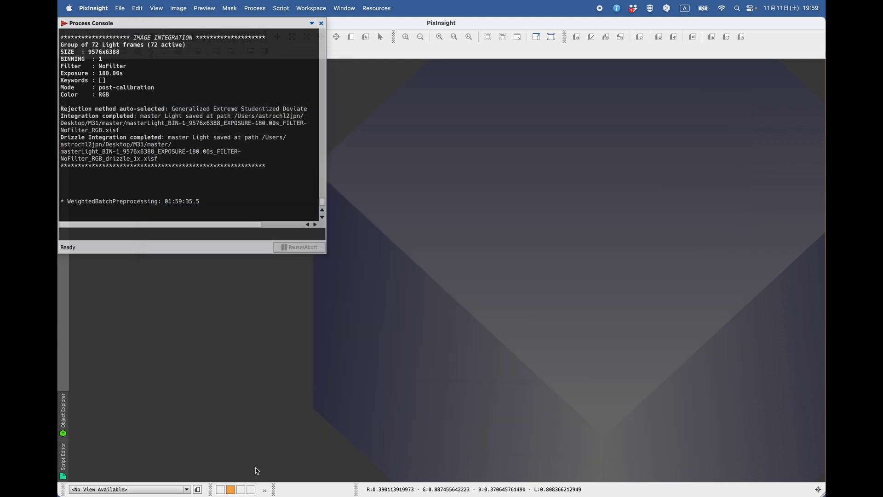
Switch to Finder and open the RGB drizzle_1x master light from the master folder inside M31
mouse_move(216, 494)
click(132, 478)
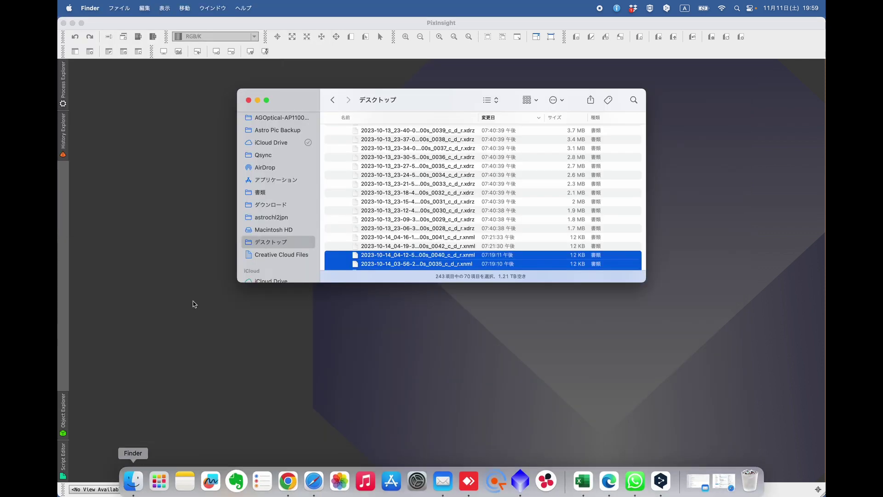
click(337, 205)
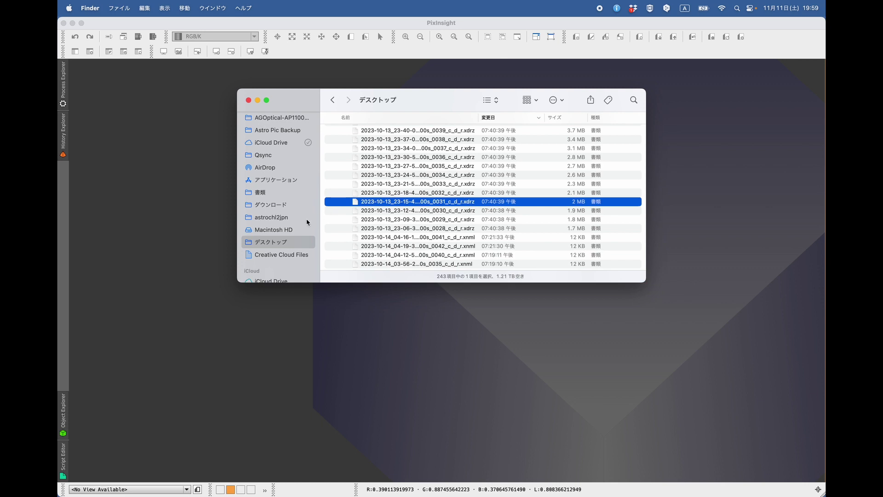
scroll(364, 175, up, 10)
scroll(364, 175, up, 5)
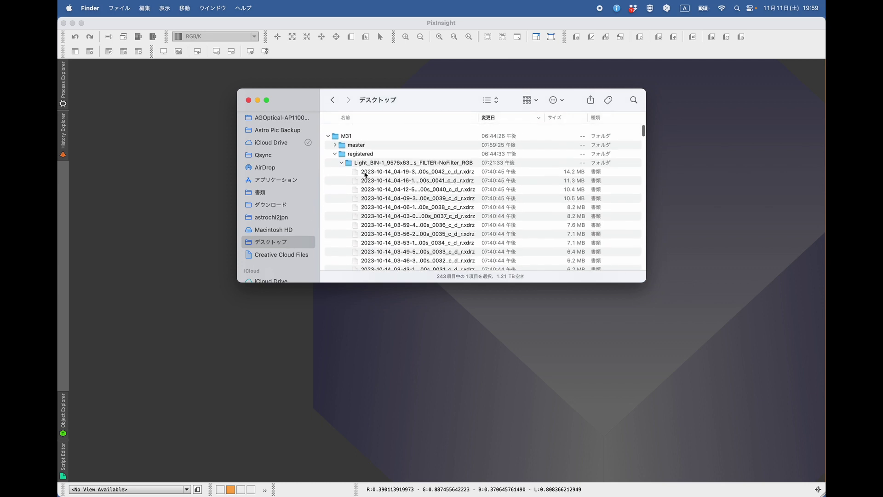
click(335, 149)
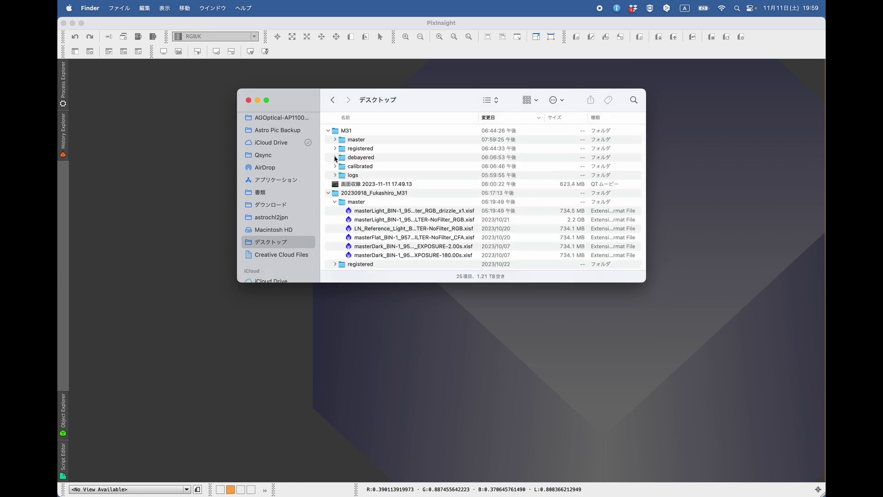
click(336, 140)
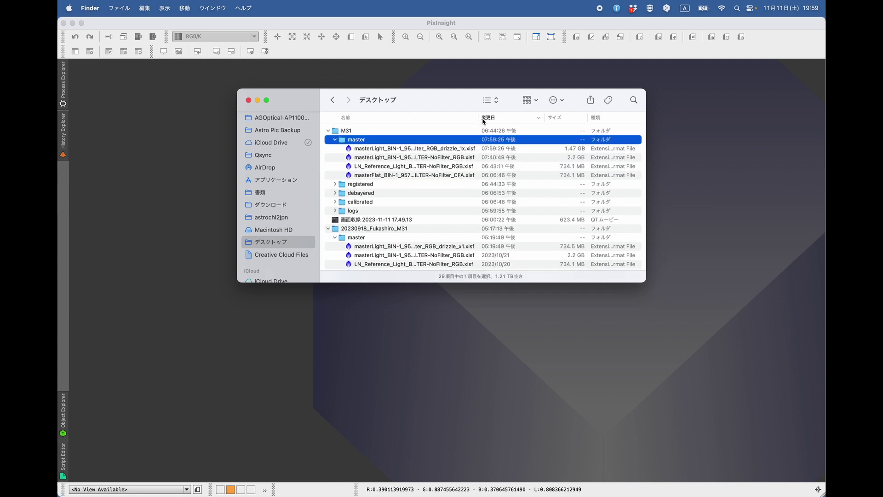
drag(478, 117, 576, 116)
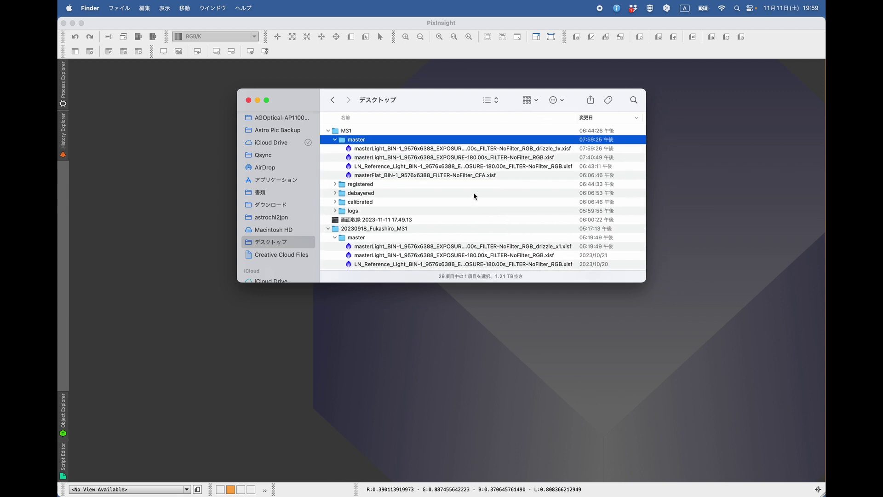
double_click(534, 149)
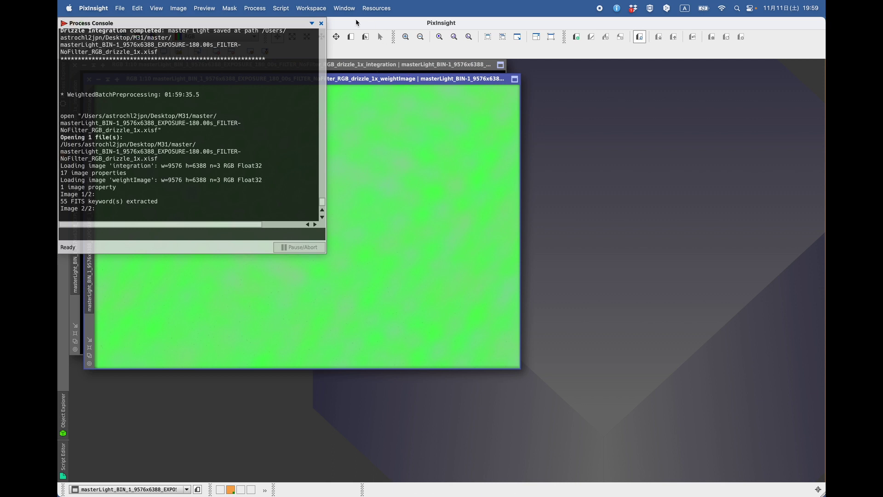
Close the process console and the weight image, and apply an auto stretch to the drizzle integration with ScreenTransferFunction
click(321, 23)
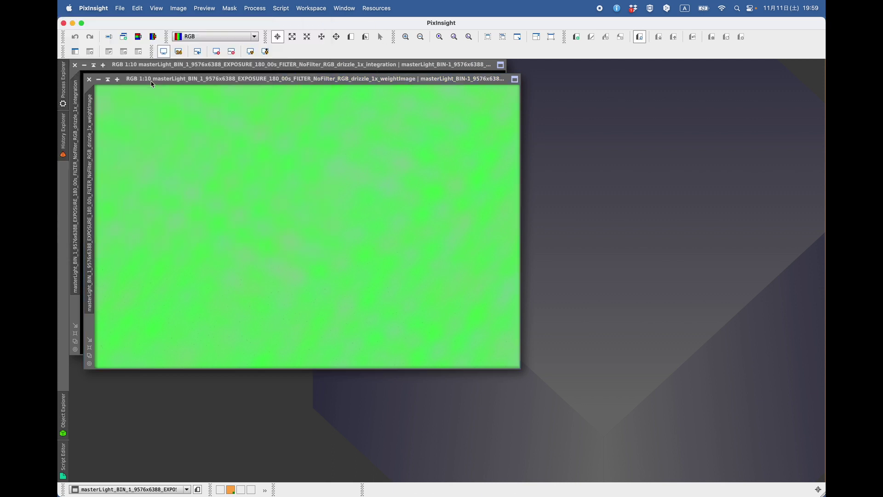
click(89, 78)
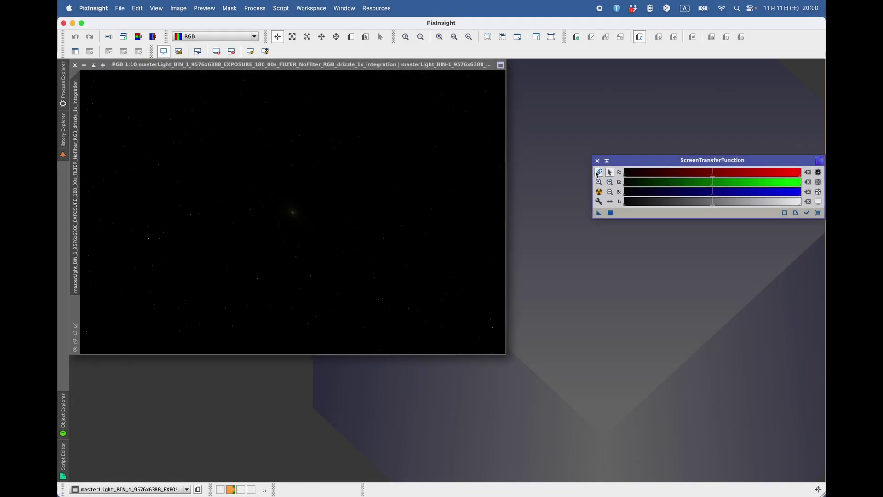
click(599, 191)
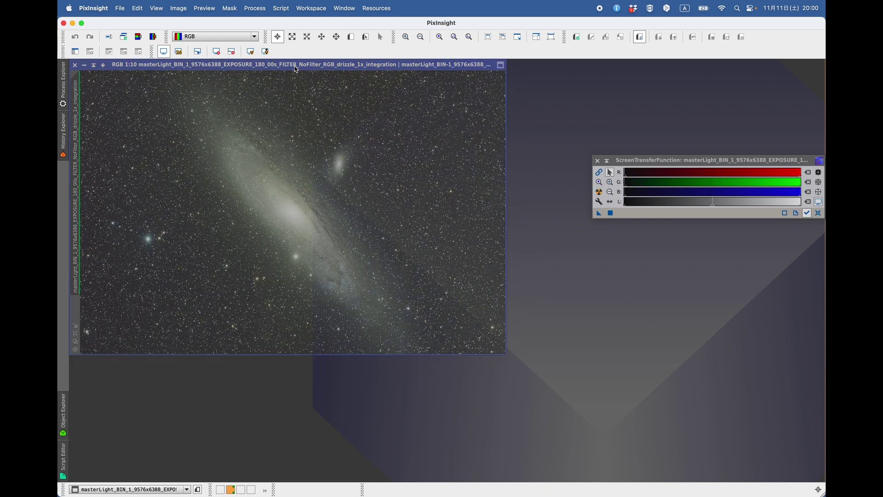
drag(296, 71, 325, 84)
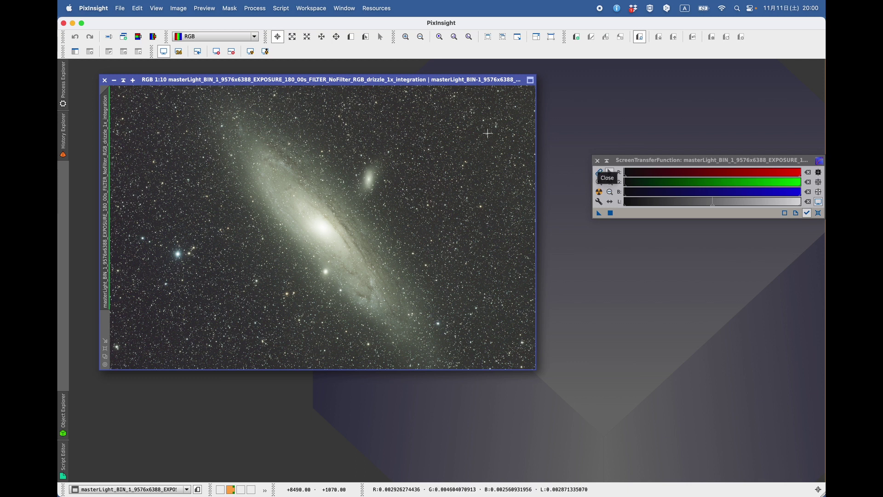
Open DynamicBackgroundExtraction for the drizzle integration image and reset it to its default settings
click(64, 90)
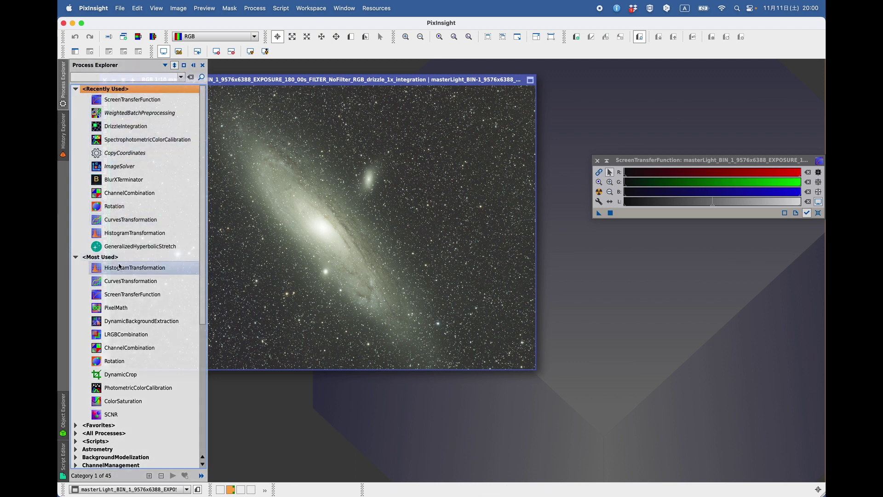
double_click(127, 323)
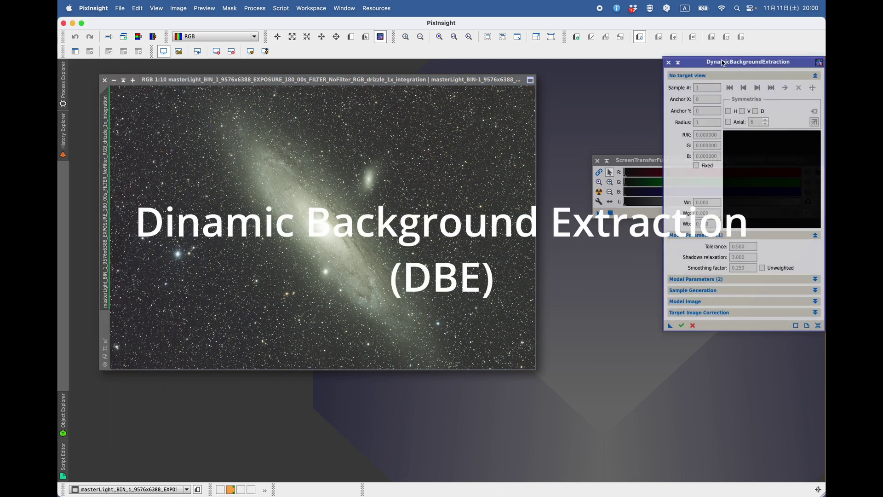
drag(724, 62, 664, 63)
click(759, 325)
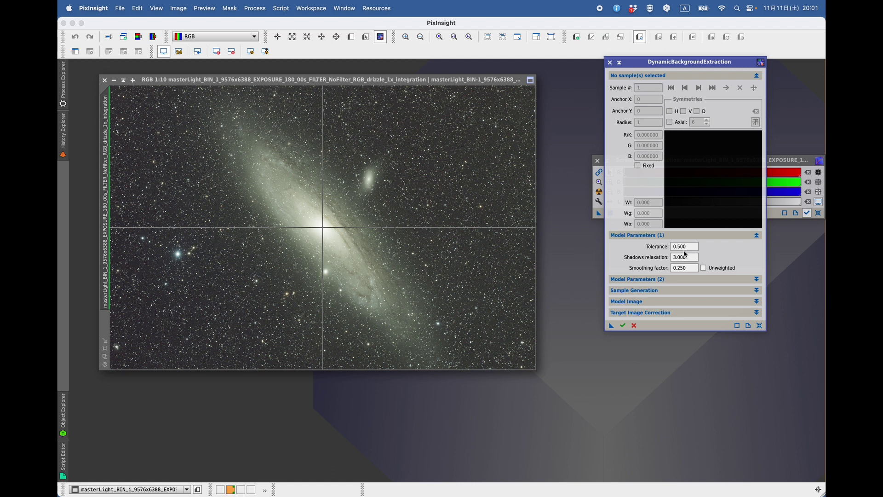
Set the background model's tolerance to 5 and its smoothing factor to 0.6
mouse_move(684, 248)
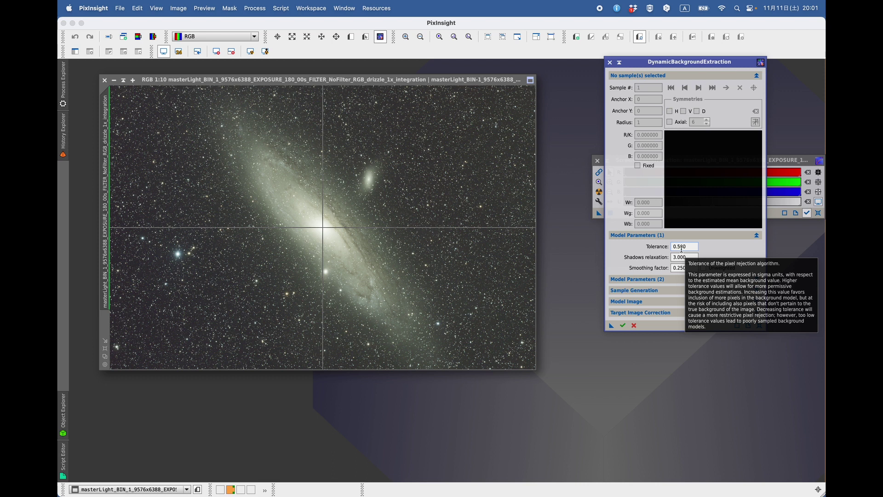
drag(681, 247, 657, 251)
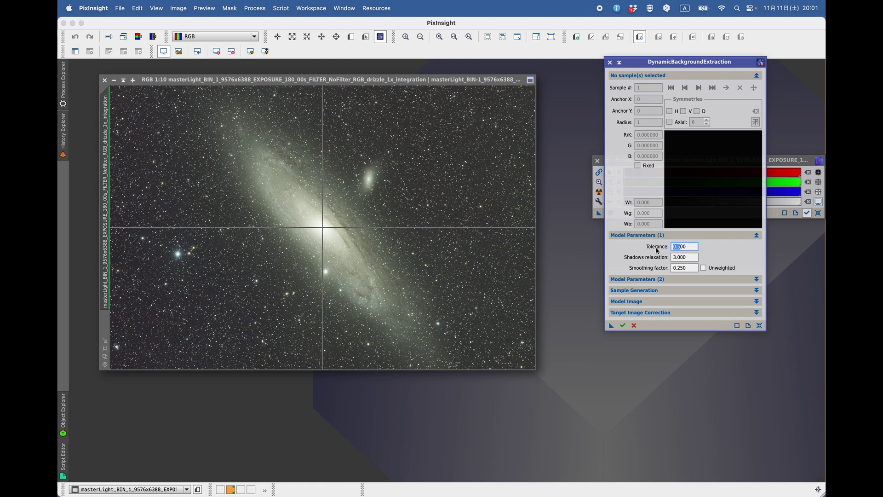
text(5)
click(678, 268)
text(6)
Set the default sample radius to 20 in the sample generation settings
click(756, 290)
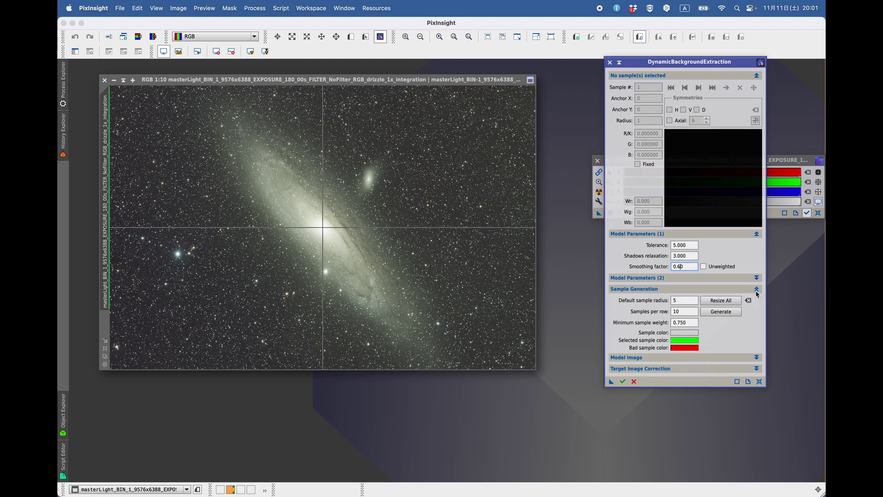
click(680, 300)
drag(680, 301, 670, 301)
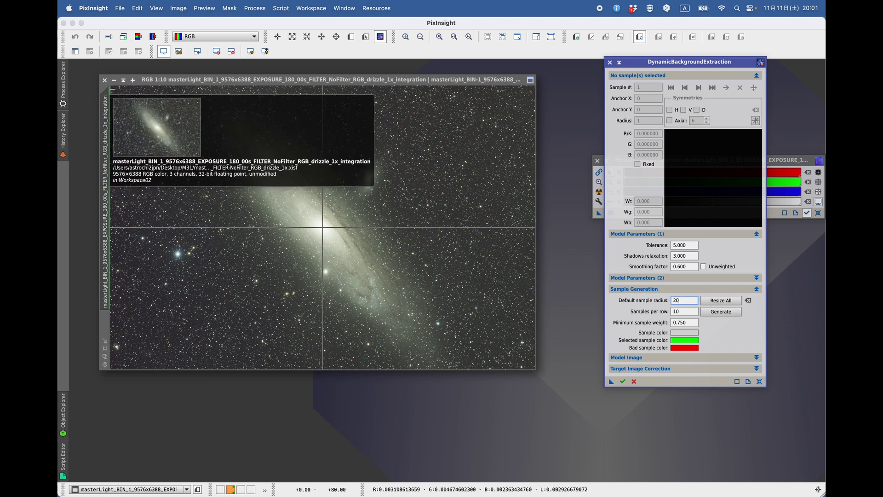
Place five background samples down the upper half of the image's left edge, moving the fifth off a star
click(113, 90)
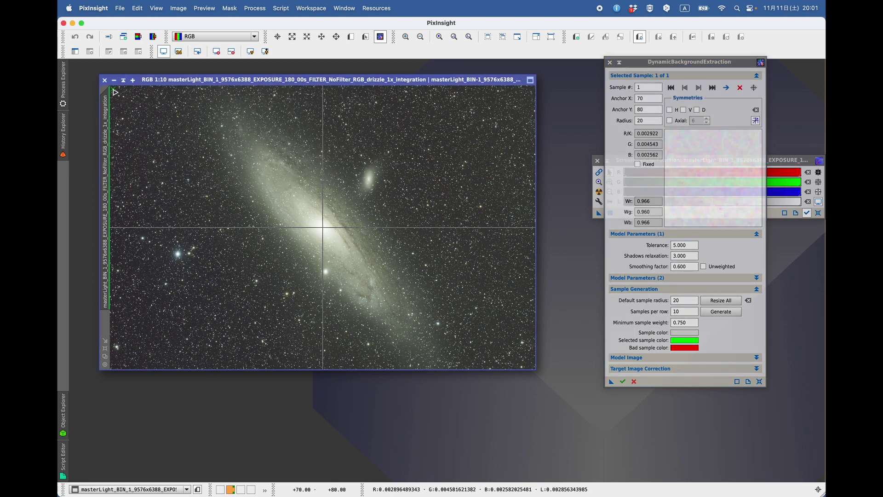
click(114, 118)
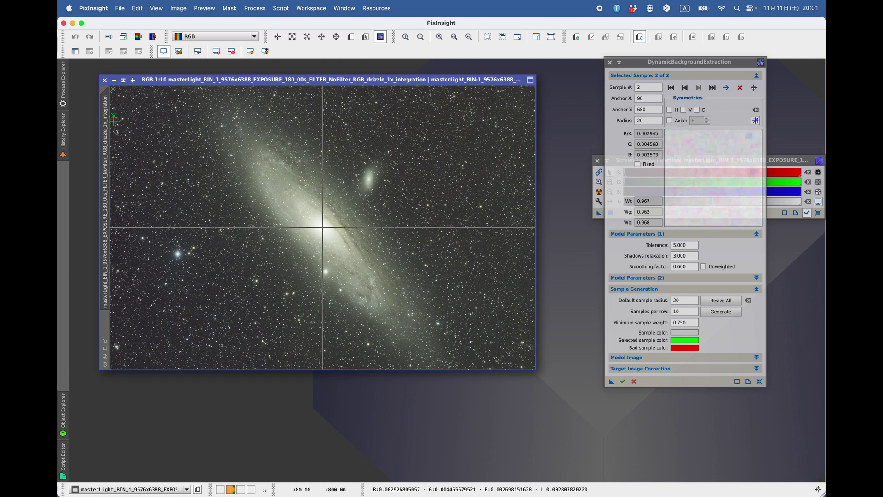
click(113, 153)
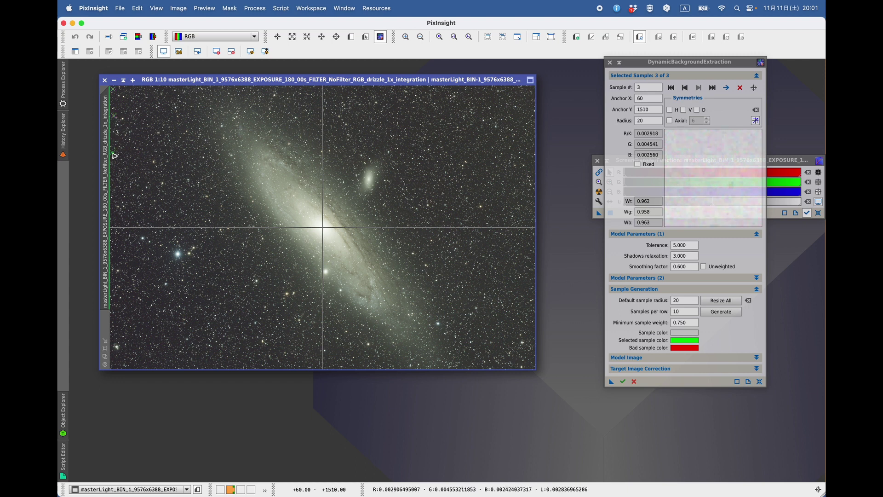
click(114, 189)
click(114, 218)
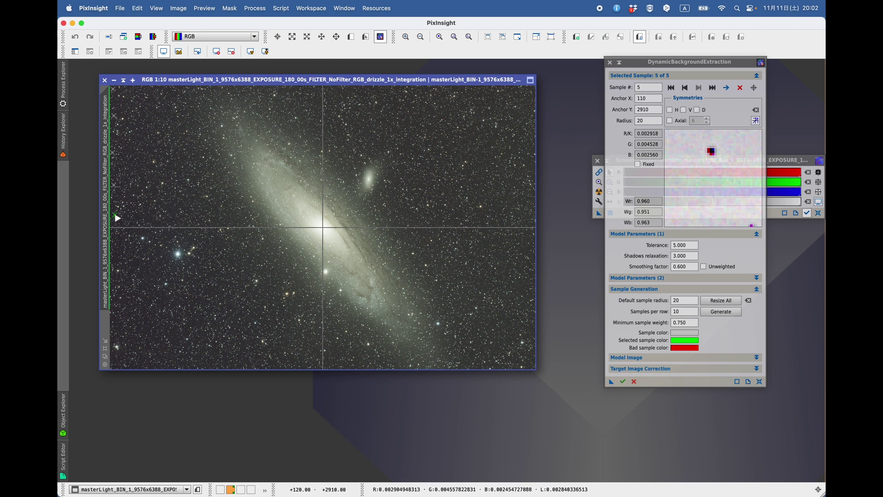
drag(117, 218, 120, 221)
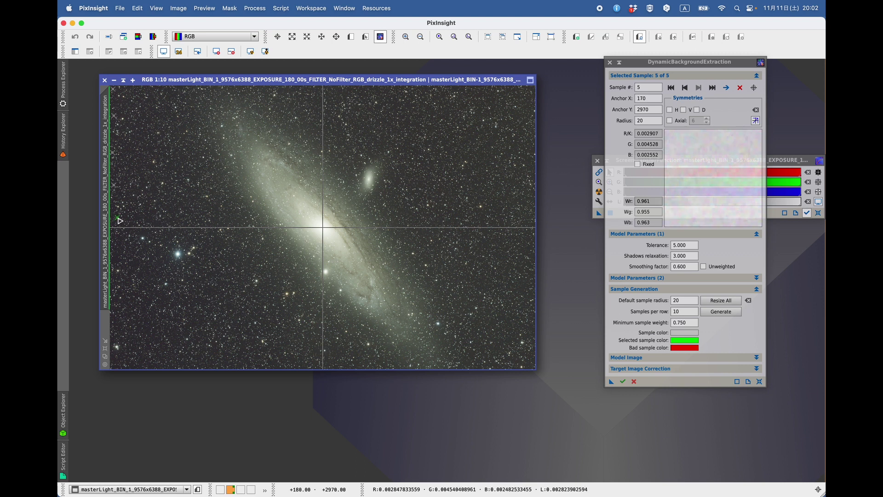
Add background samples across the image's upper-left sky and near its top centre, nudging the upper-left one clear of a star
click(152, 141)
click(172, 97)
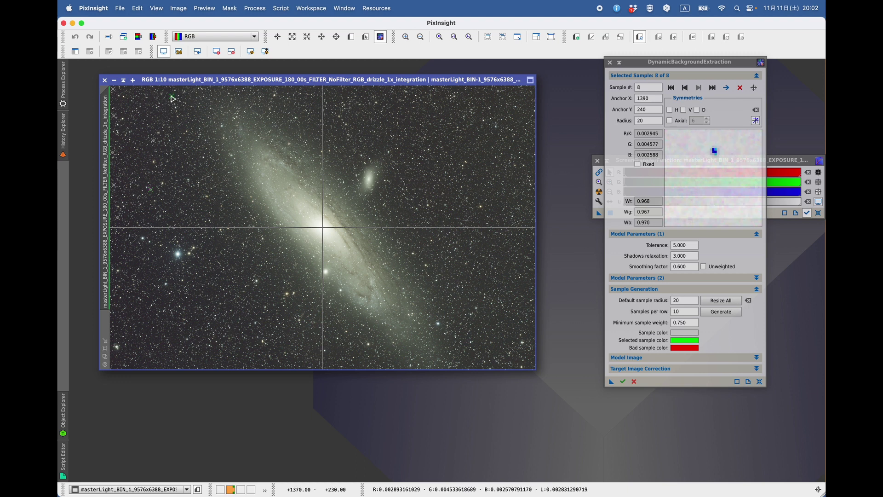
drag(173, 99, 170, 99)
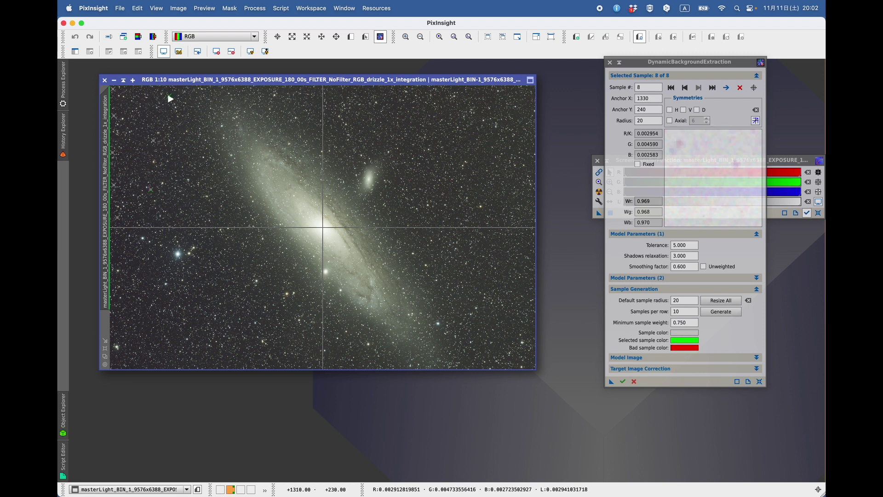
click(317, 100)
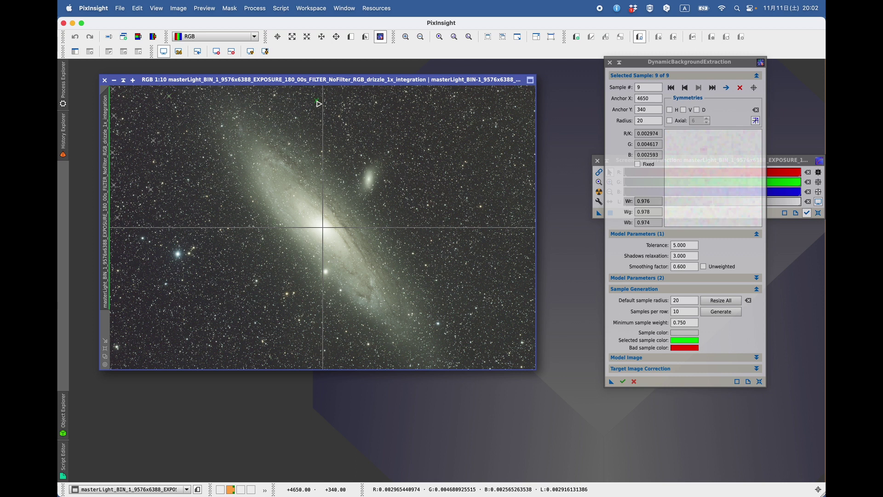
Add five background samples across the lower-left sky and down the lower left edge to the corner, nudging two off stars
click(216, 239)
click(158, 256)
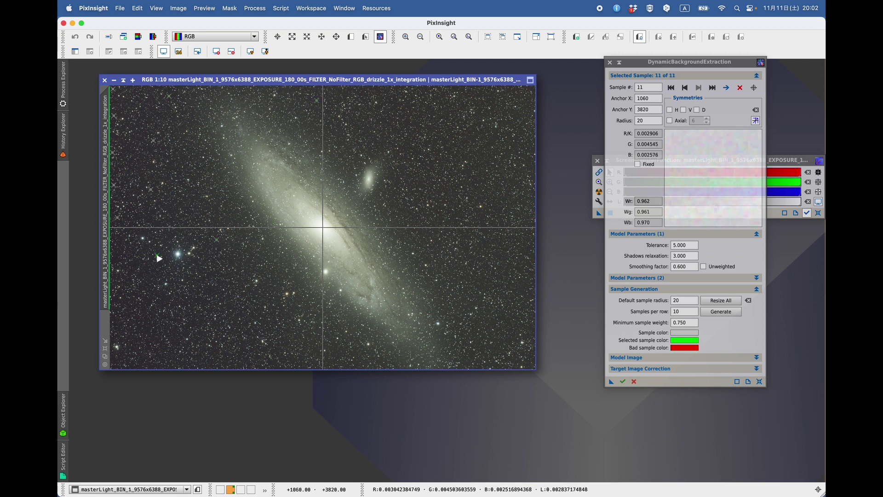
click(125, 286)
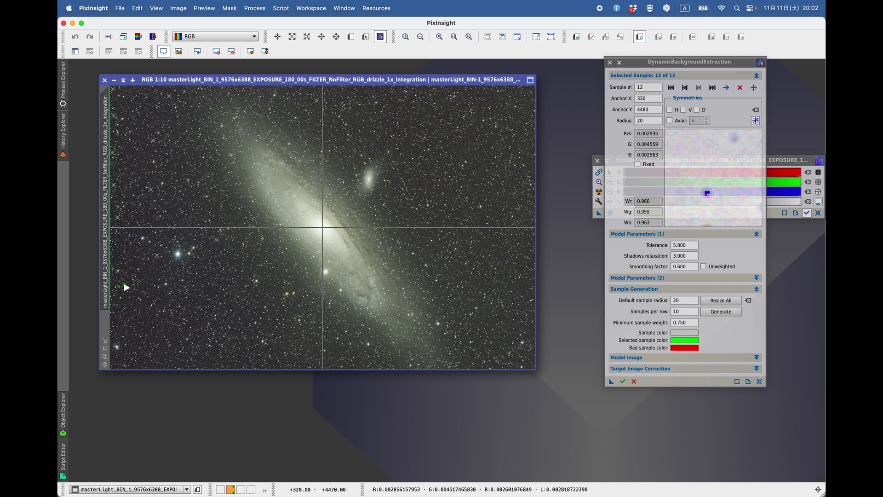
drag(124, 285, 127, 286)
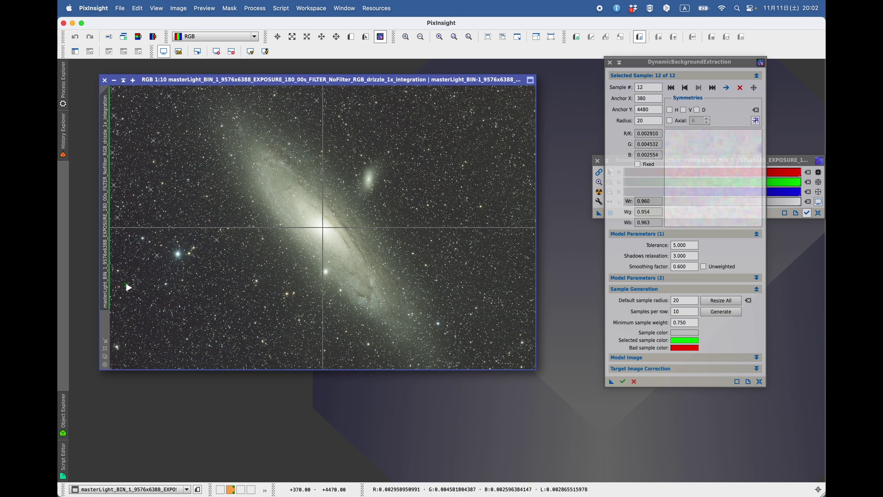
click(118, 325)
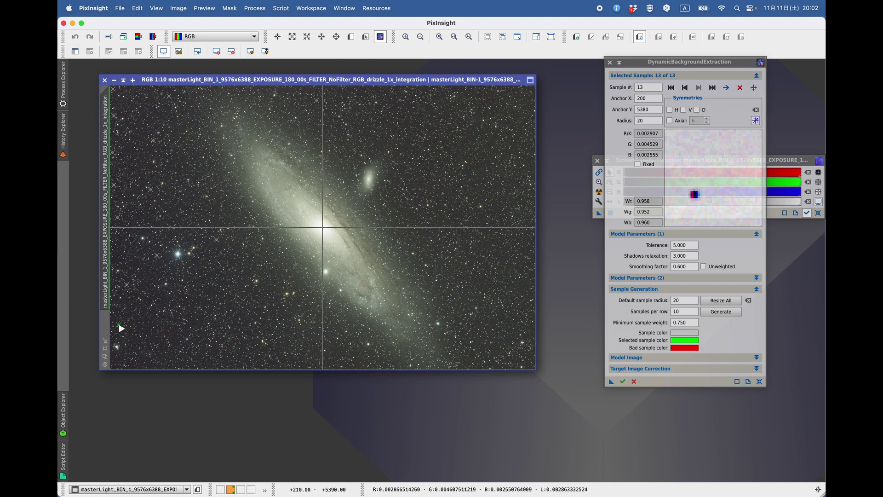
drag(119, 325, 119, 324)
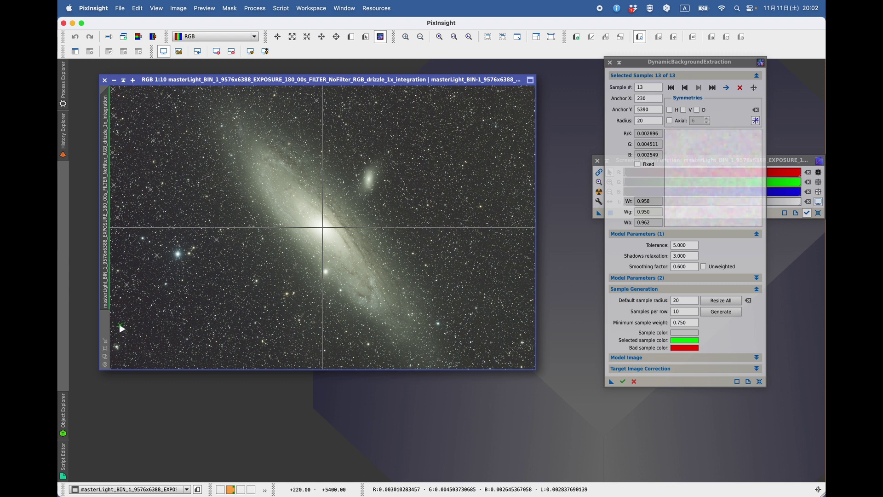
click(121, 363)
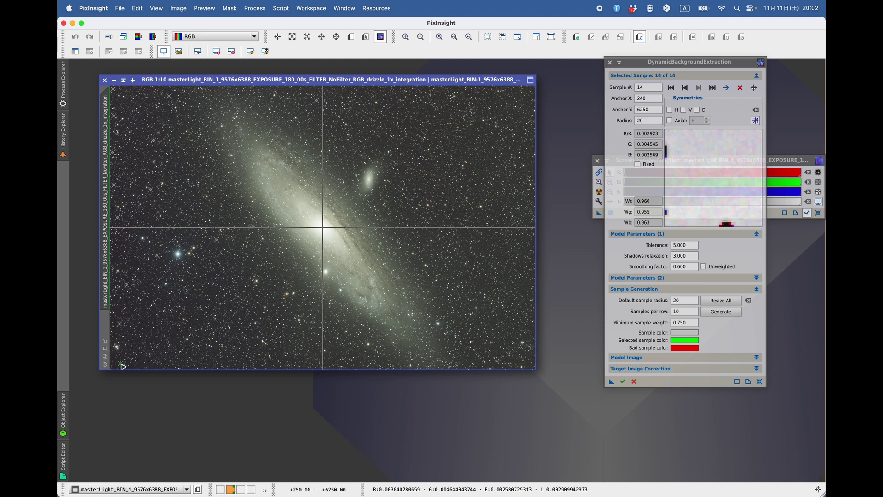
Add four background samples in the lower-left sky inward from the edge, moving the one below the bright blue star off faint stars
click(173, 362)
click(173, 330)
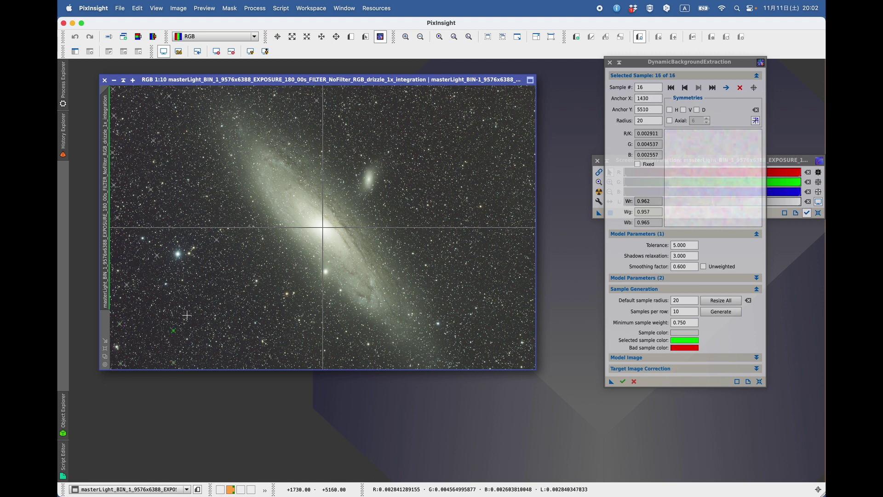
click(211, 296)
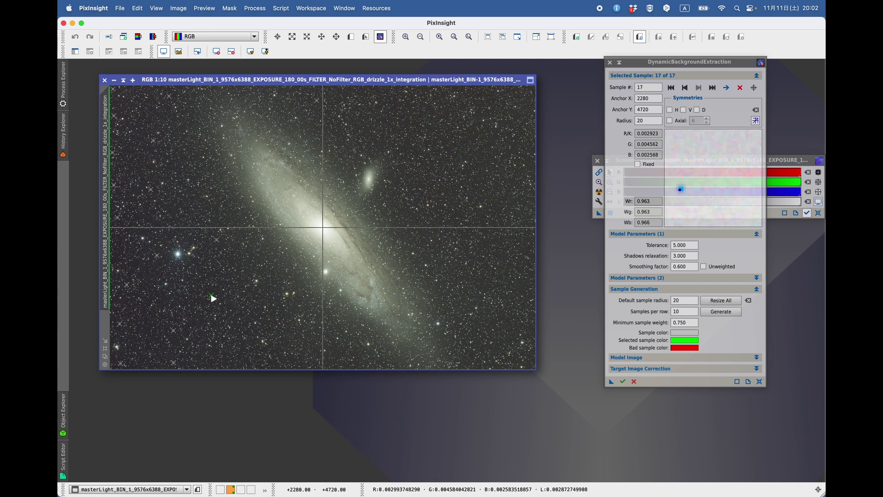
click(168, 299)
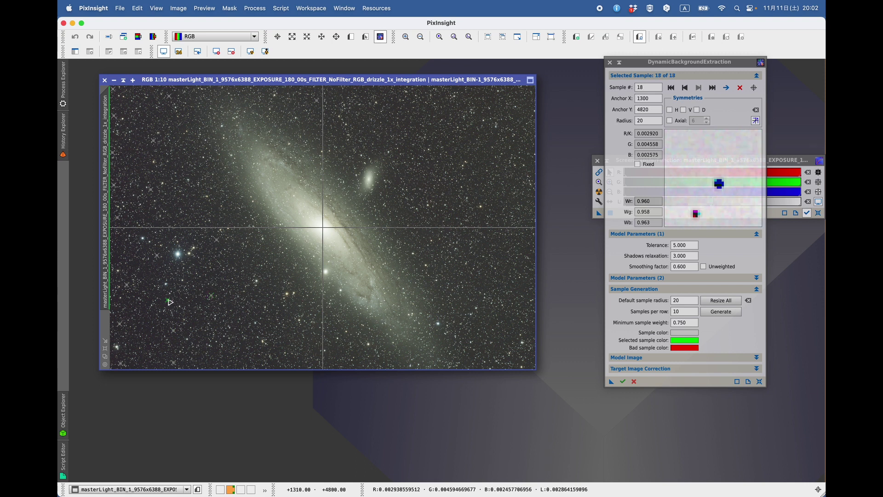
drag(170, 302, 167, 302)
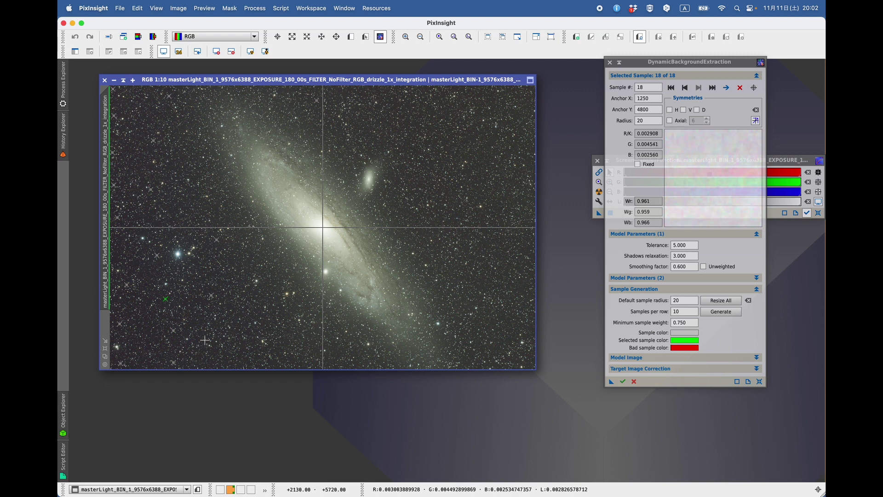
Add background samples along the image's lower edge, below the galaxy and in the lower-right corner, shifting the bottom-centre one clear of a star
click(214, 350)
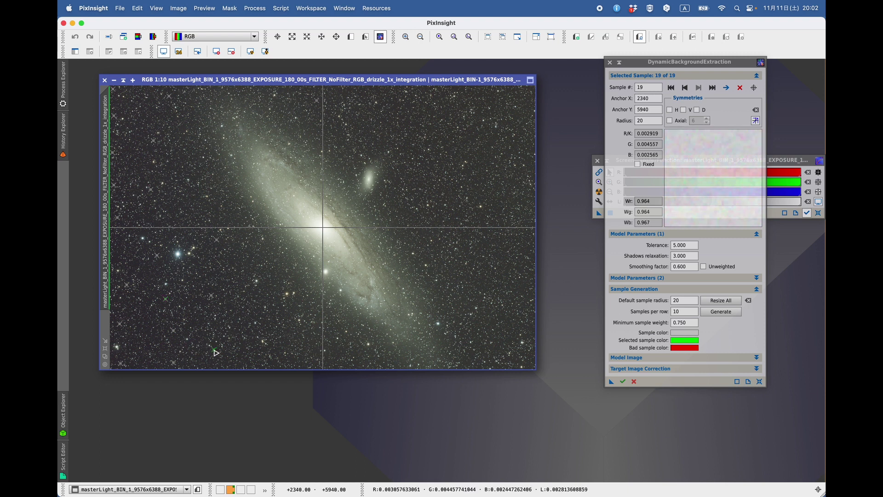
click(291, 358)
click(260, 316)
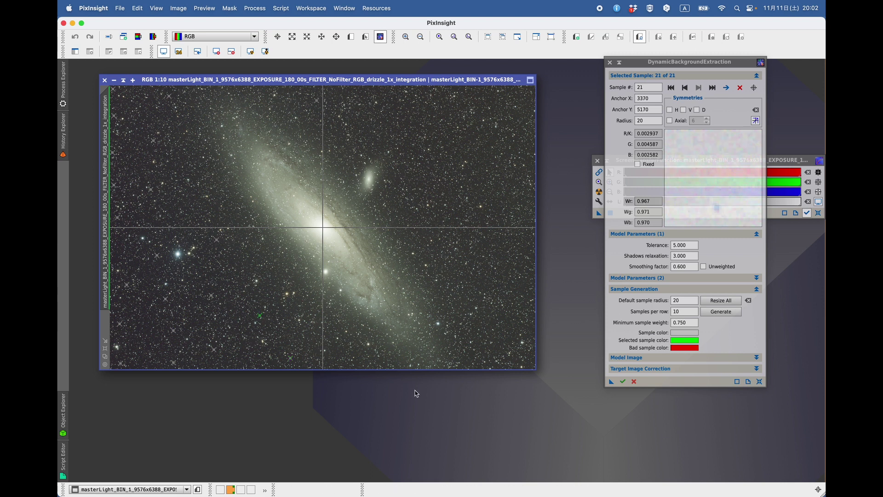
click(335, 355)
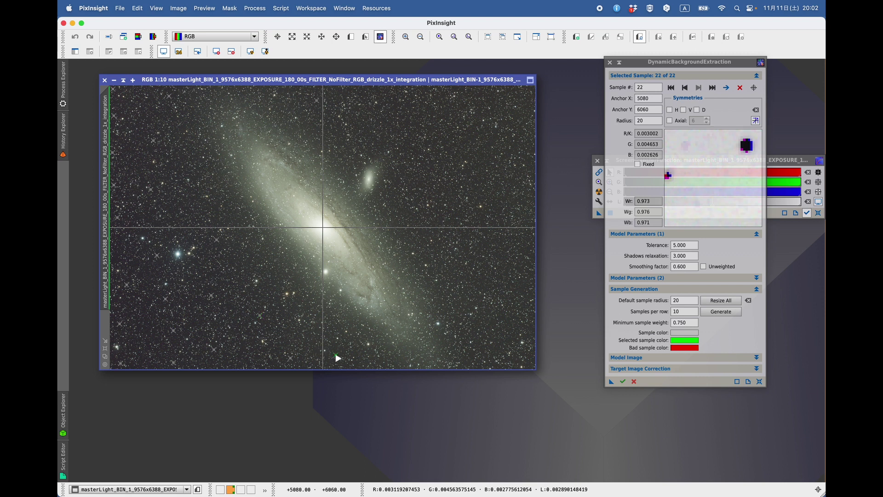
drag(336, 355, 332, 355)
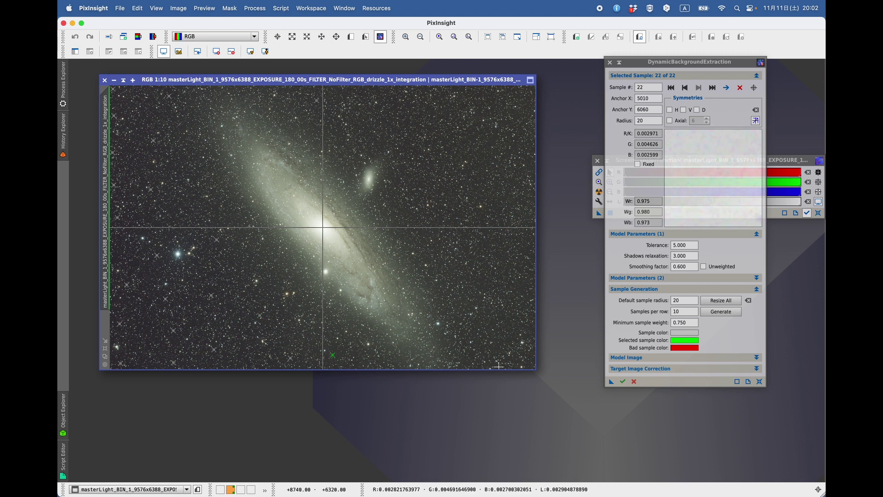
click(519, 362)
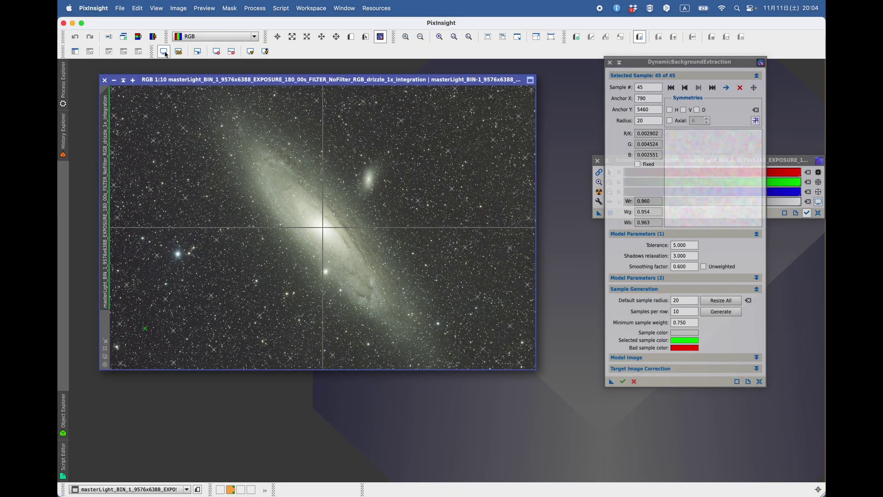
Check the sample distribution with the screen stretch briefly disabled, and add two samples along the upper edge left of centre
click(165, 53)
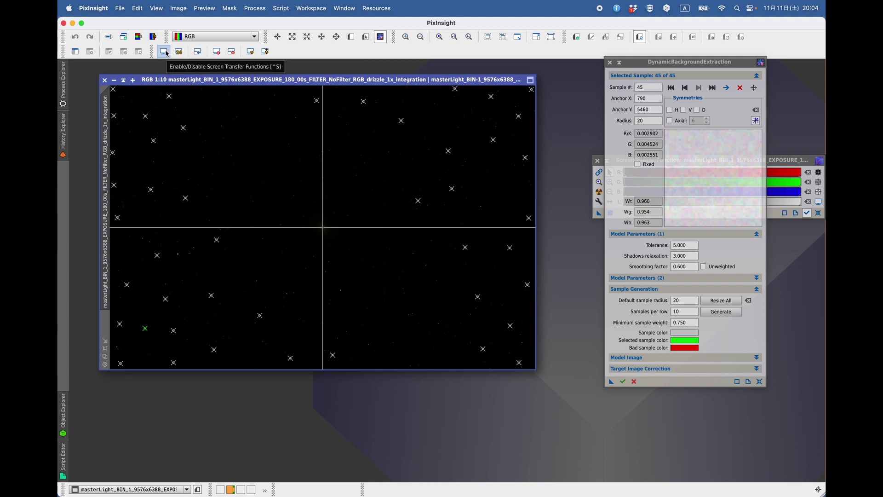
click(164, 50)
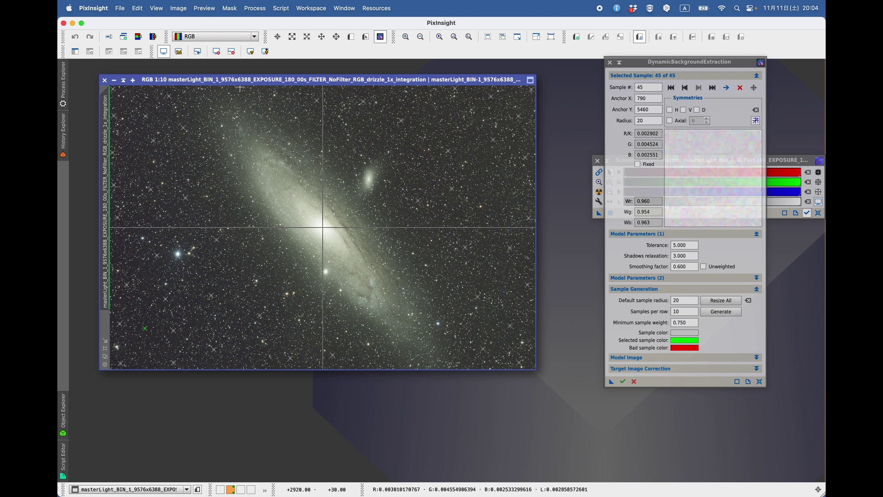
click(264, 91)
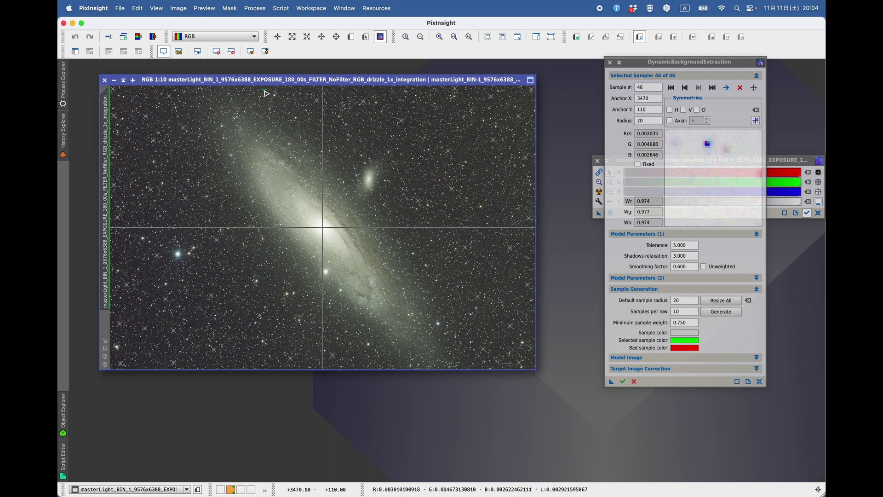
click(288, 90)
drag(289, 92, 292, 93)
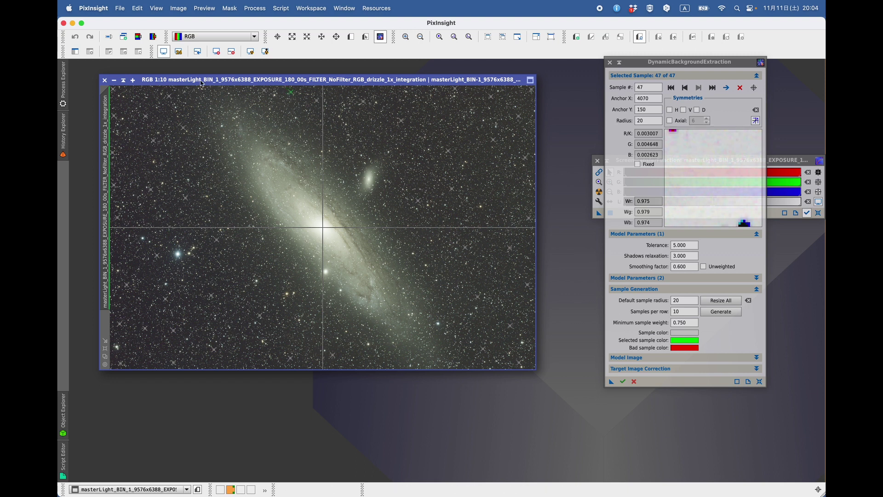
Recheck the sample distribution without the stretch, and add samples near the lower-right edge, just right of bottom centre and in the upper-right sky
click(164, 52)
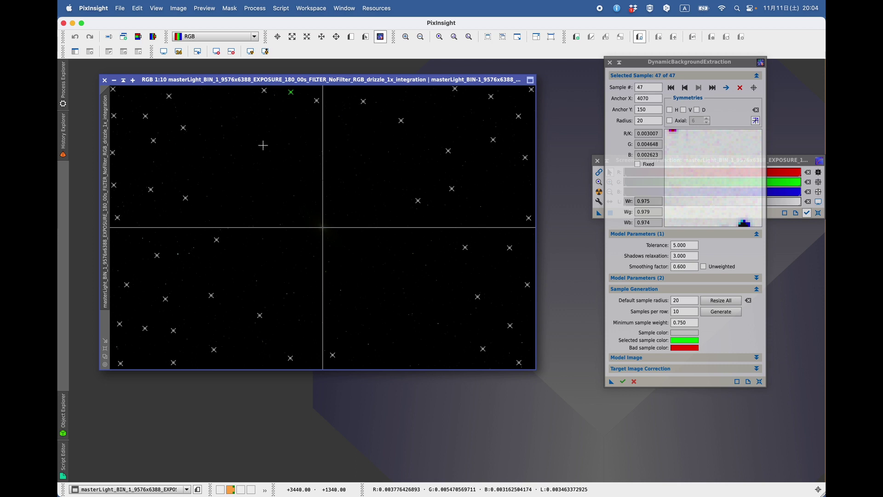
click(165, 52)
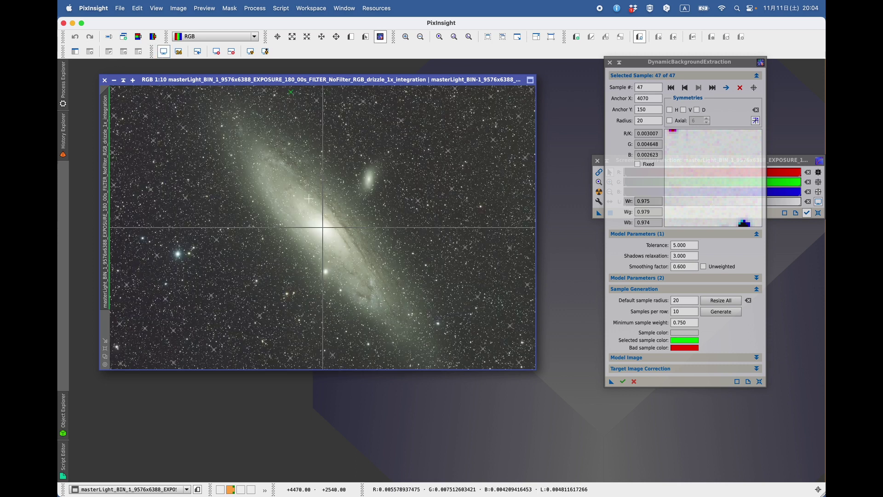
click(472, 353)
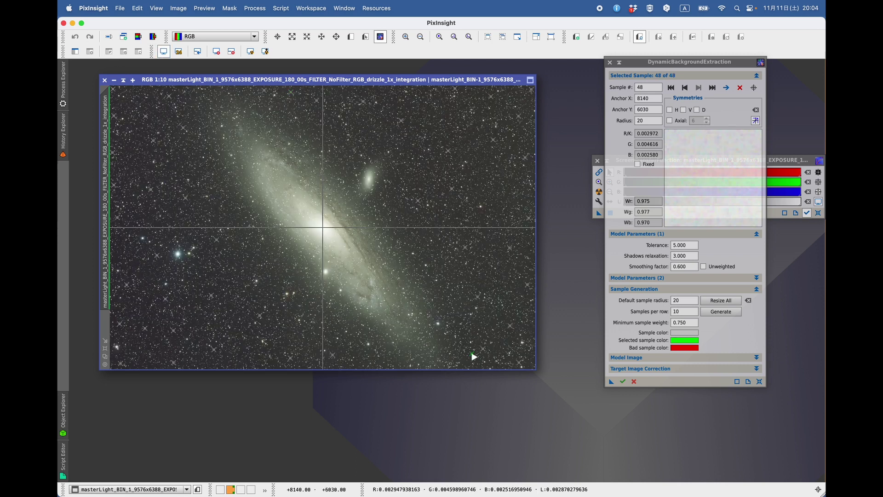
click(367, 363)
click(483, 164)
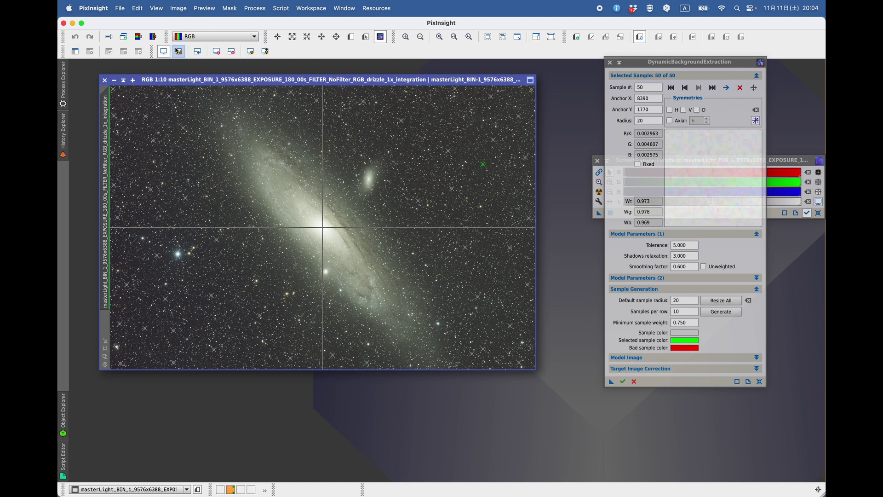
Fill the gap in the right-hand sky just above mid-height with a sample, checking coverage with the screen stretch temporarily disabled
click(164, 52)
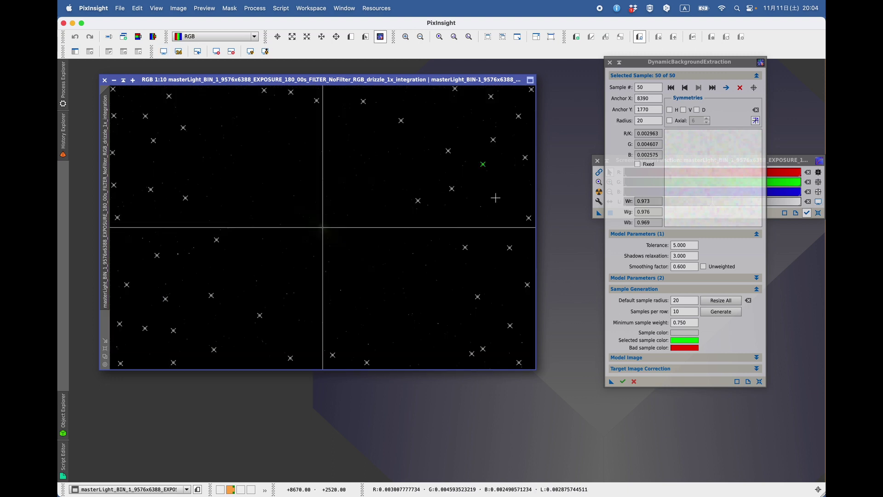
click(163, 51)
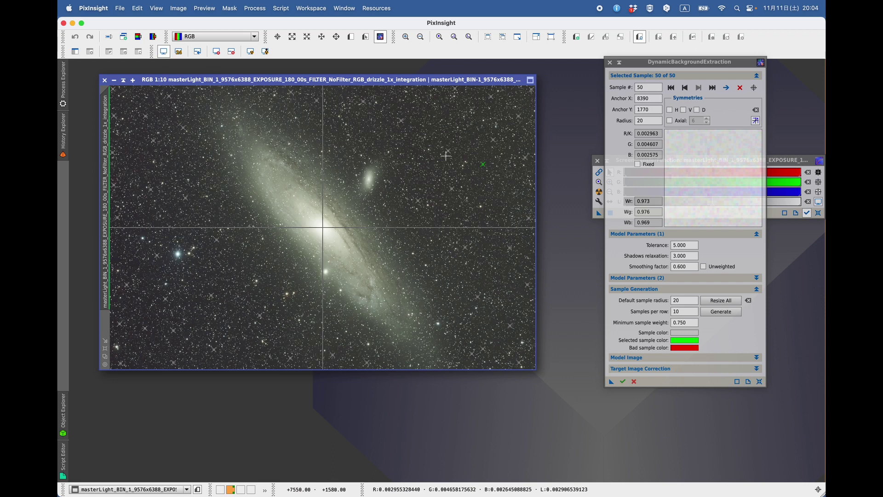
click(501, 210)
click(166, 51)
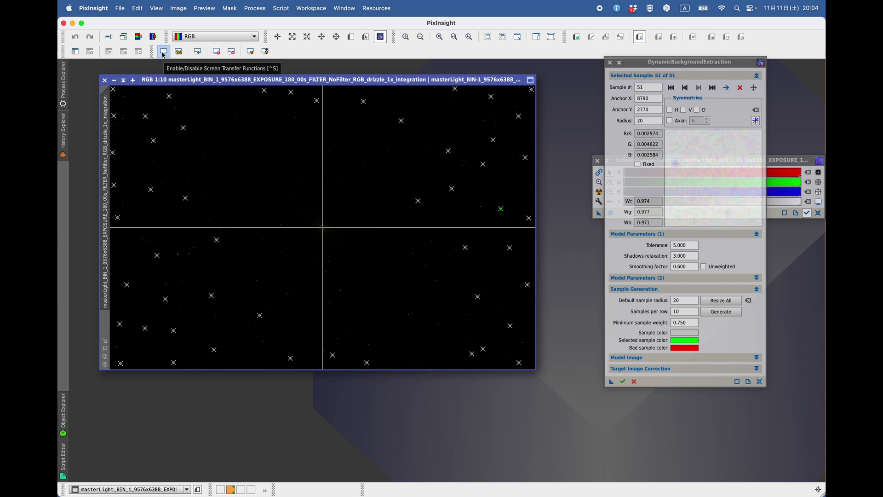
click(163, 52)
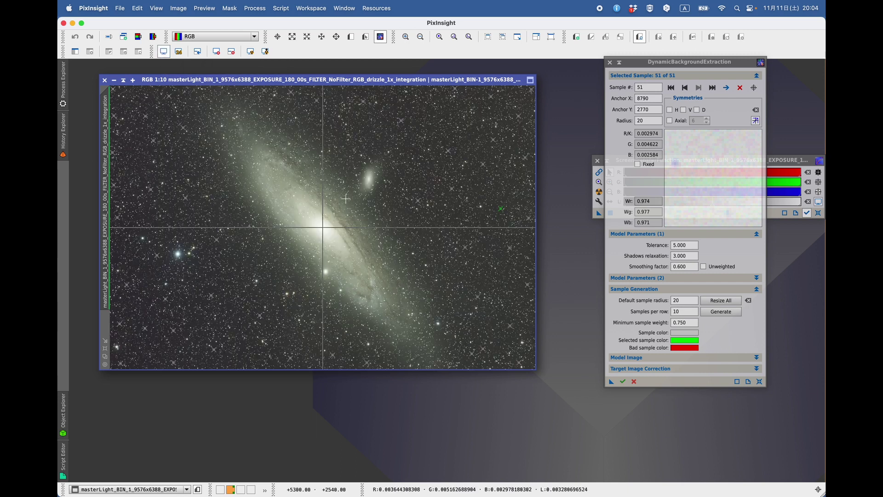
Set the target image correction to Division and execute the background extraction
click(648, 368)
click(656, 380)
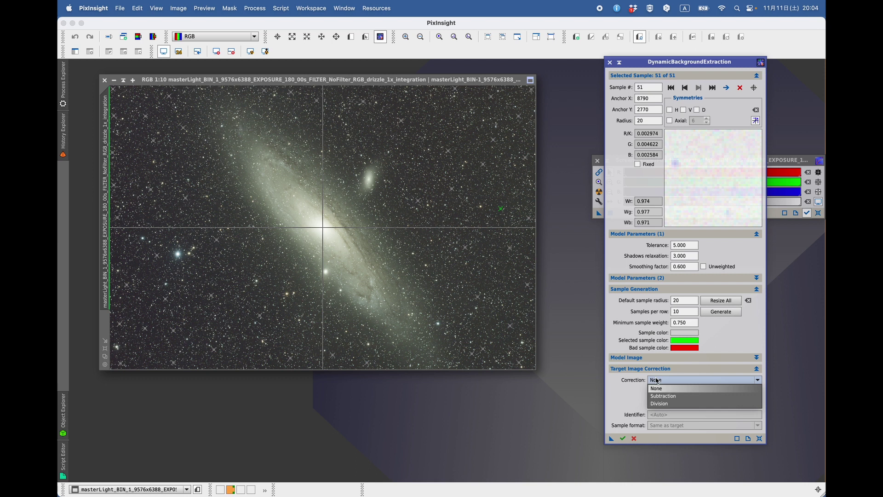
click(670, 403)
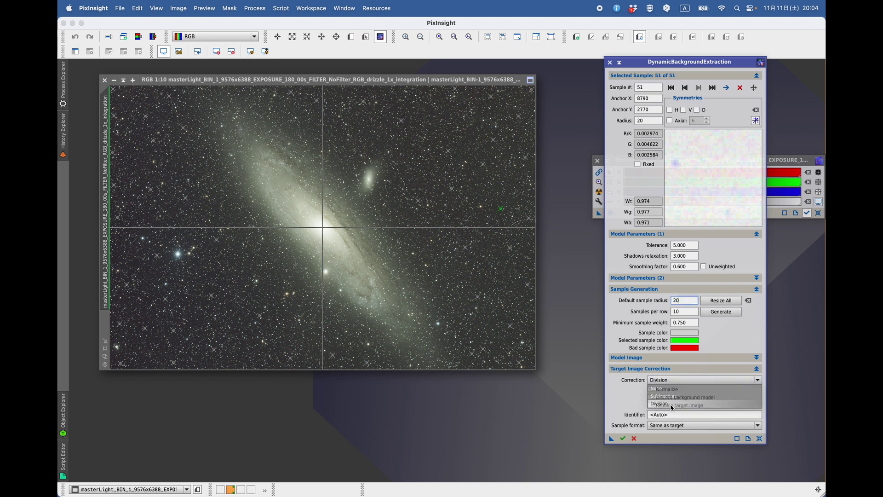
click(623, 437)
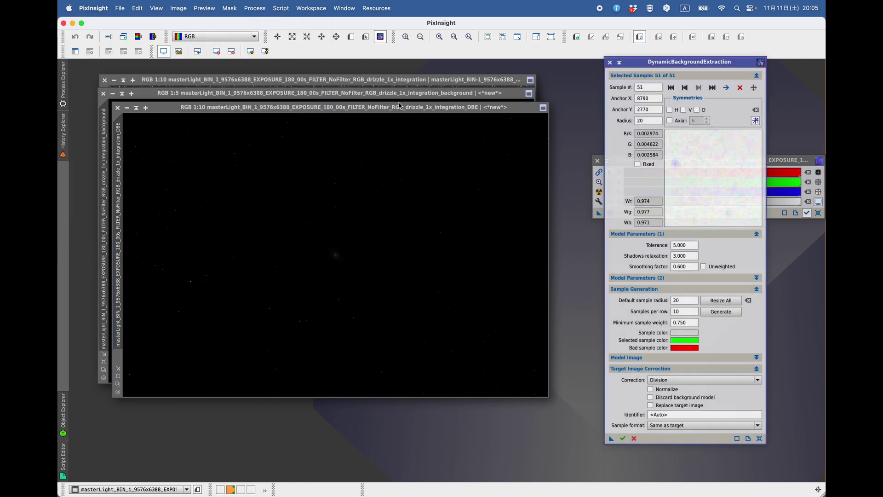
Auto-stretch the extracted background model and compare its gradient pattern with the original sampled image
drag(399, 105, 453, 155)
click(436, 94)
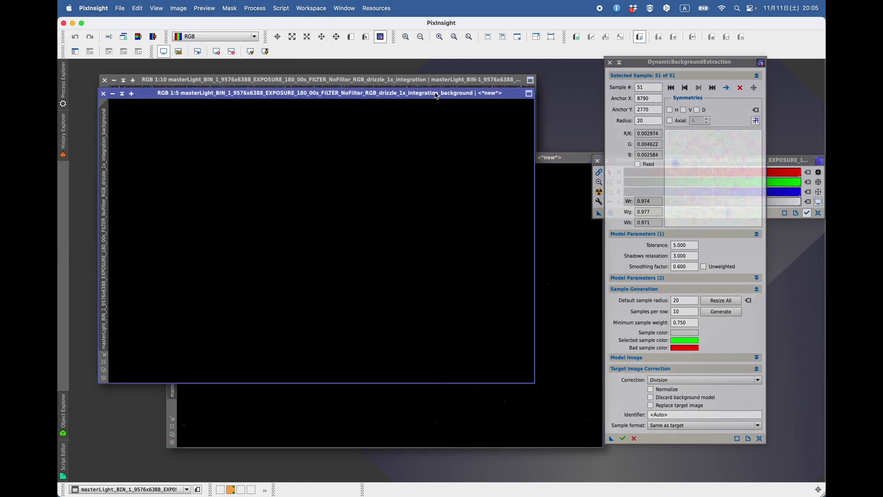
click(250, 52)
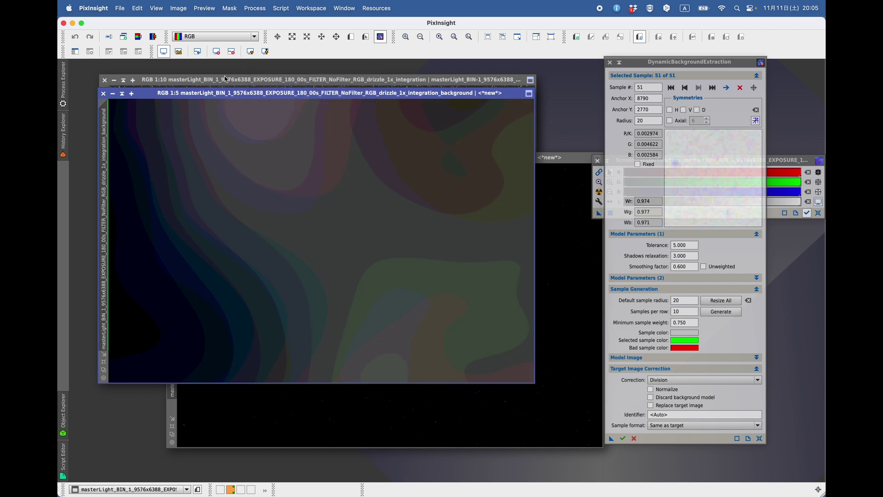
drag(227, 79, 231, 97)
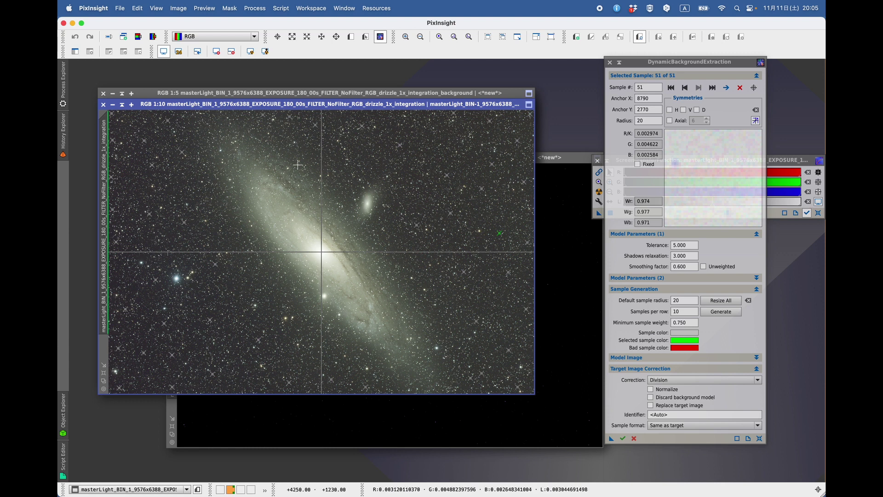
drag(302, 94, 332, 137)
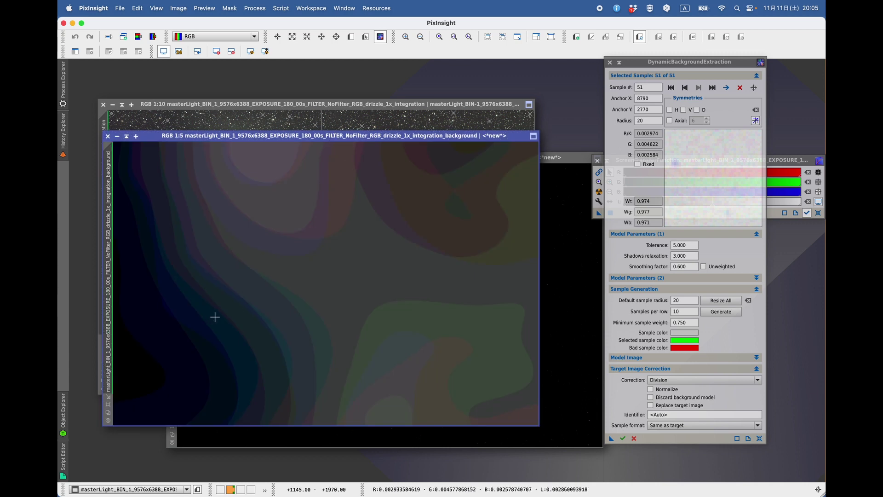
click(385, 107)
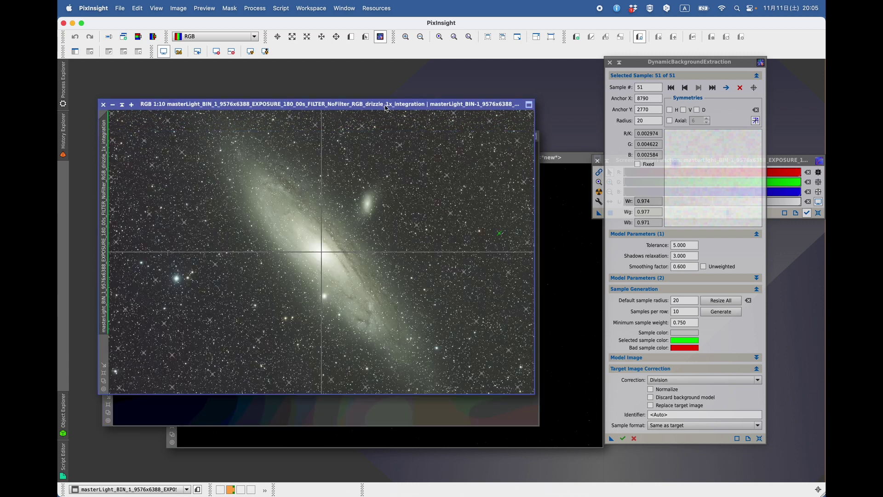
Compare the original image under standard and boosted auto-stretch with the extracted background model, placing the model window over the original
click(265, 54)
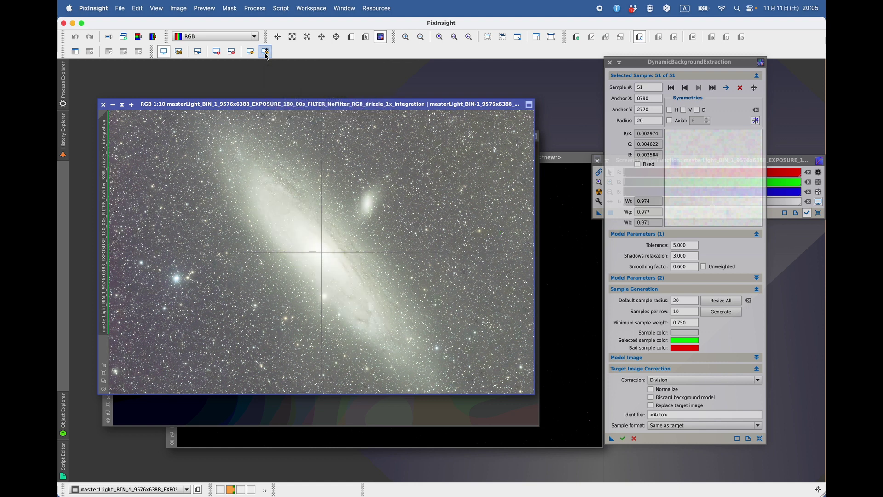
click(250, 53)
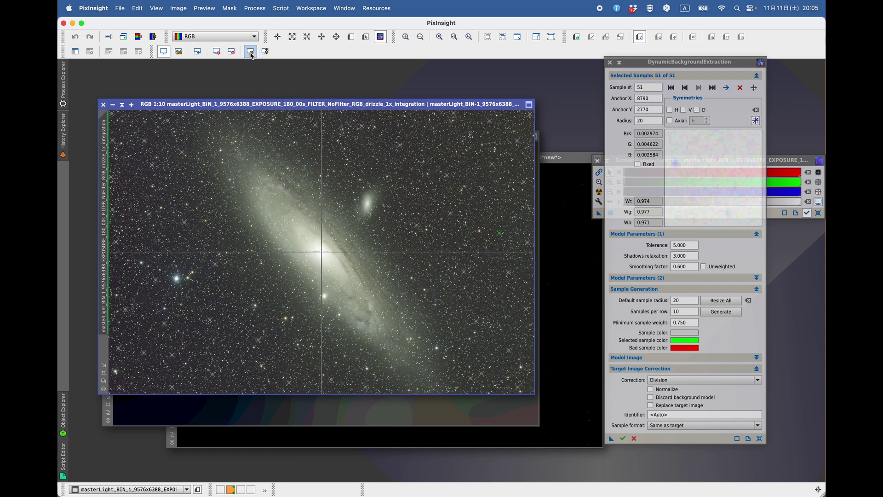
click(266, 53)
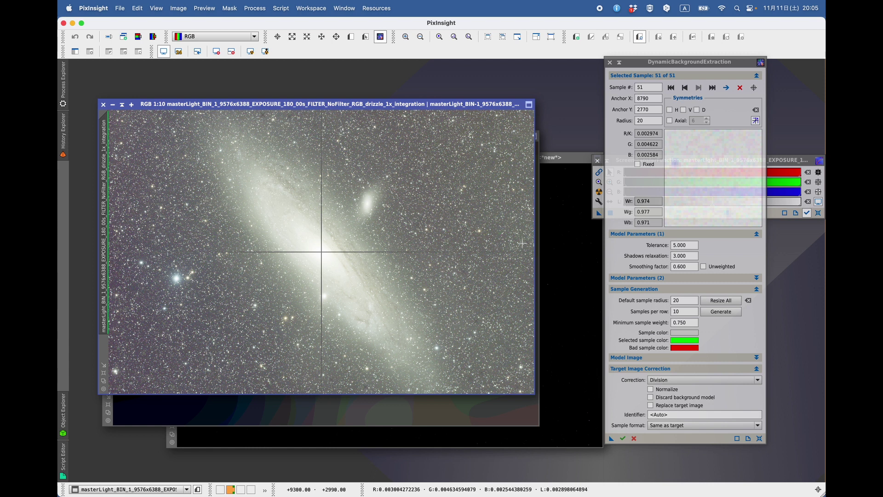
click(376, 422)
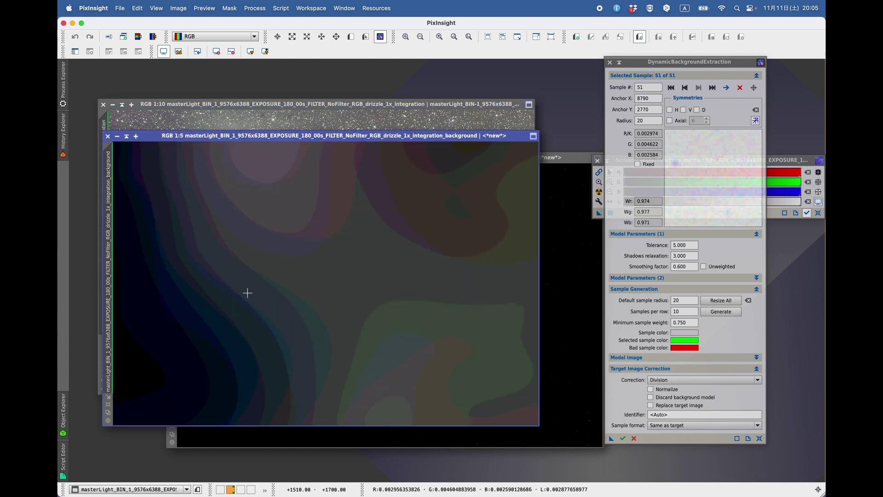
click(189, 106)
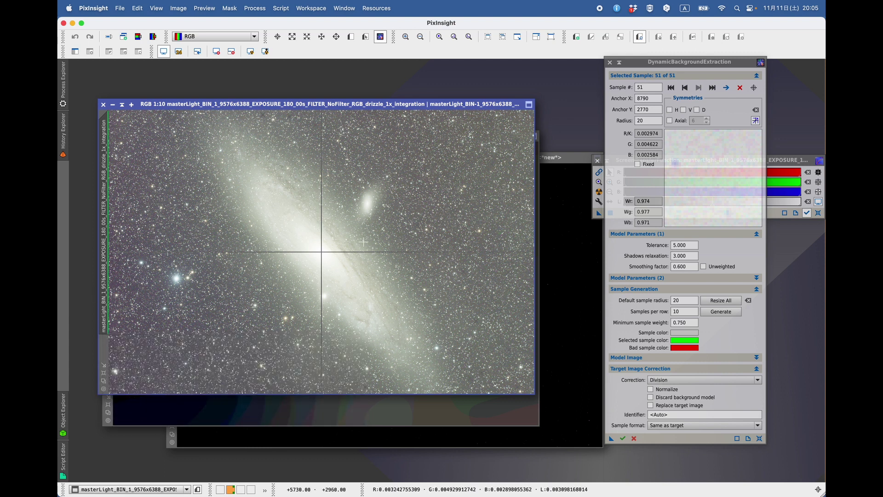
click(447, 405)
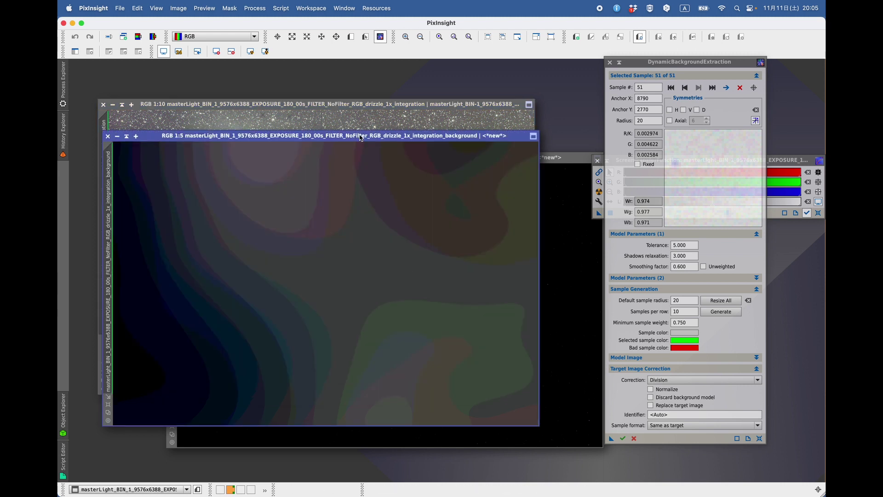
drag(361, 137, 361, 105)
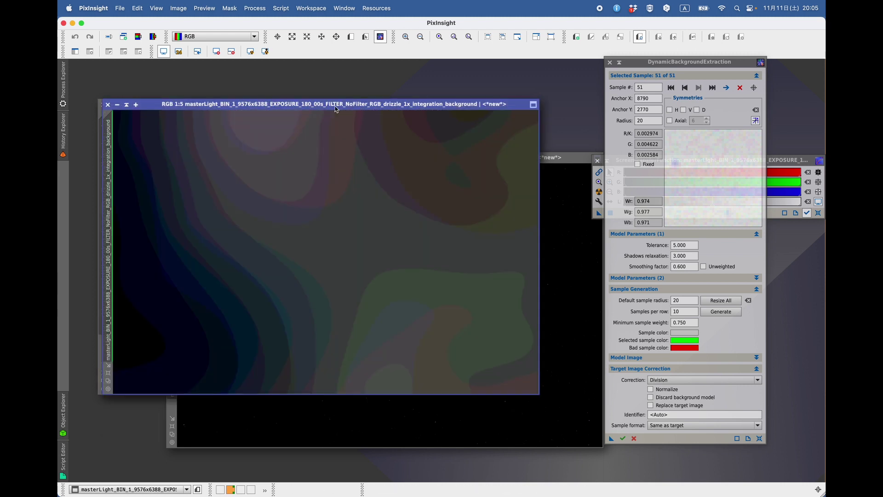
Inspect the DBE-corrected image under standard and boosted auto-stretch, then close it and the background model
click(557, 230)
drag(546, 162, 498, 109)
click(250, 52)
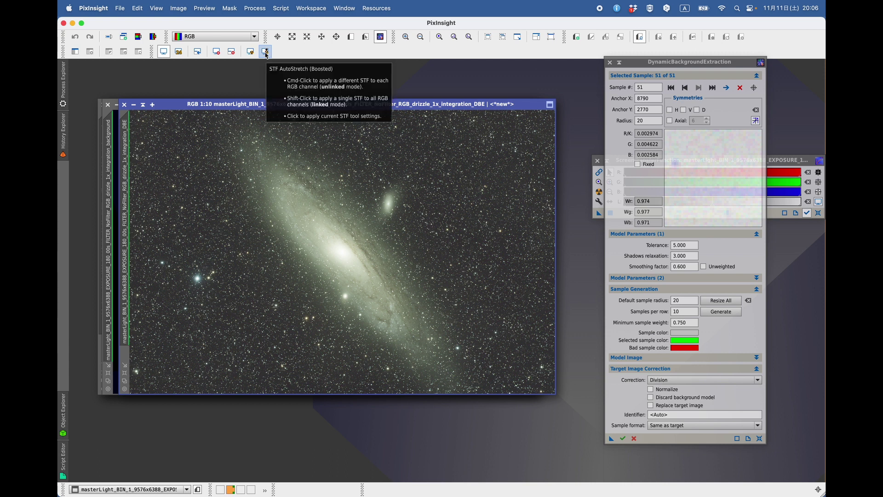
click(265, 52)
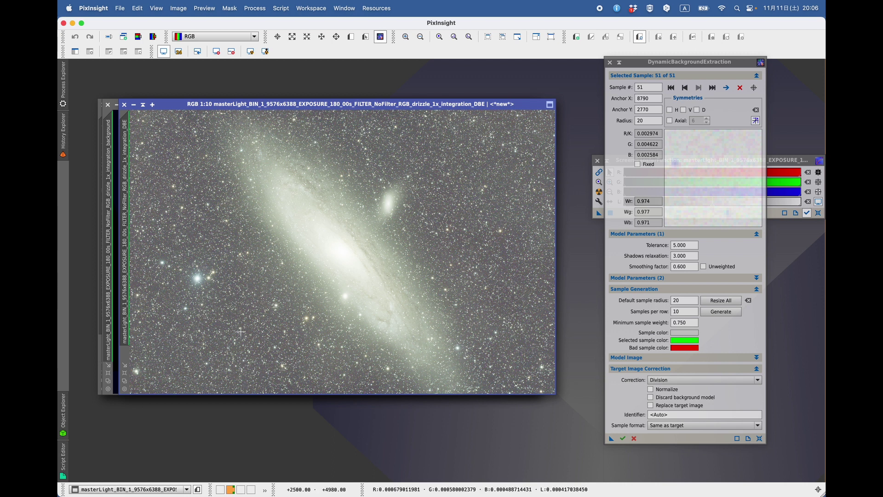
click(124, 105)
click(108, 105)
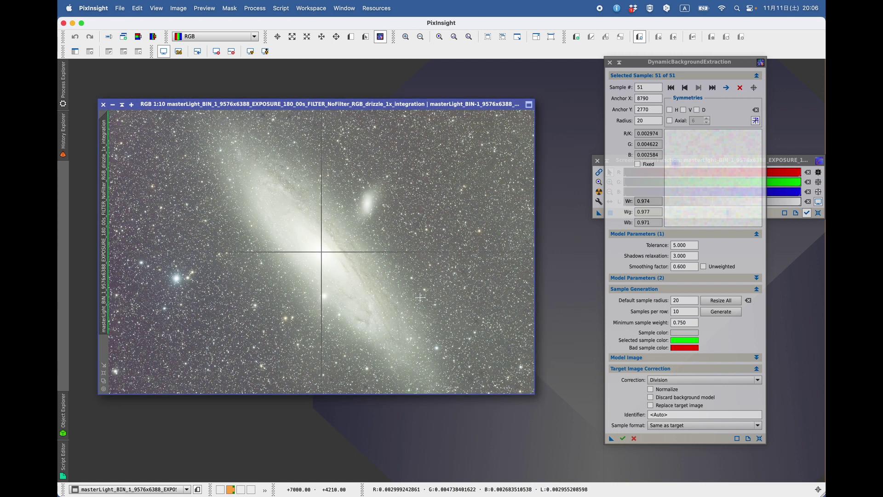
Restore the standard auto-stretch on the original image and add four samples in its lower-right sky and one right of centre, just above mid-height
click(252, 51)
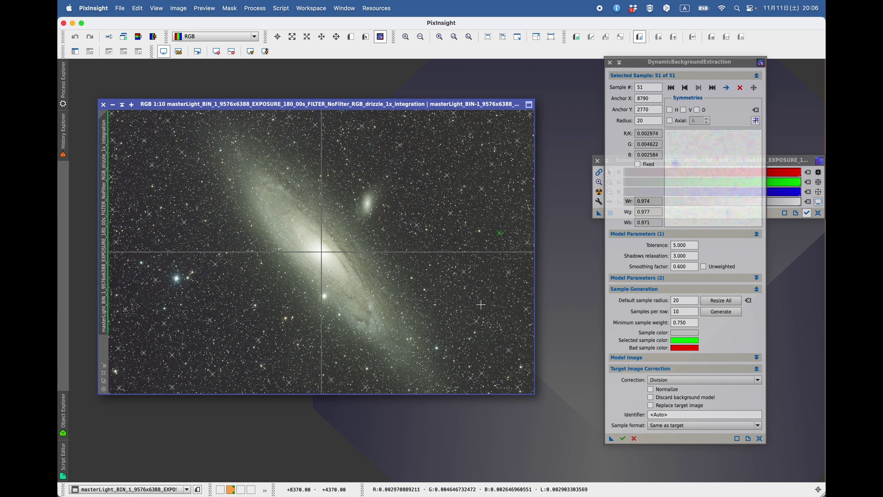
click(480, 305)
click(164, 51)
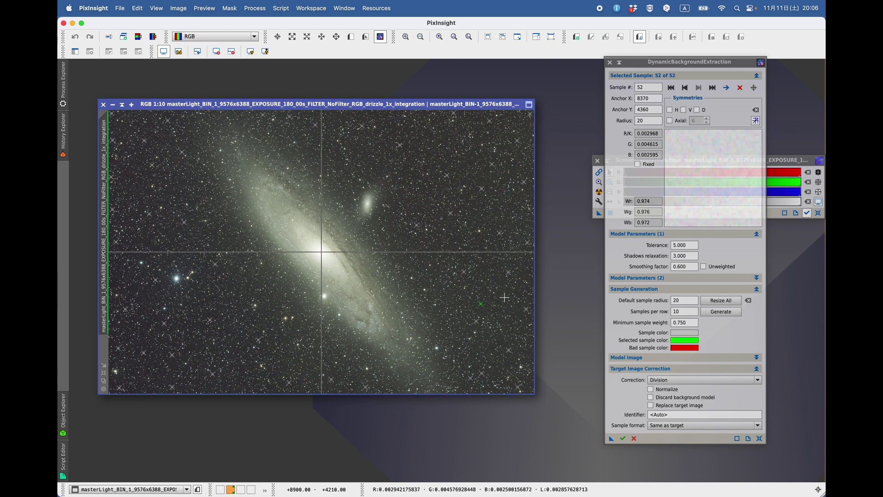
click(505, 297)
click(513, 315)
click(499, 345)
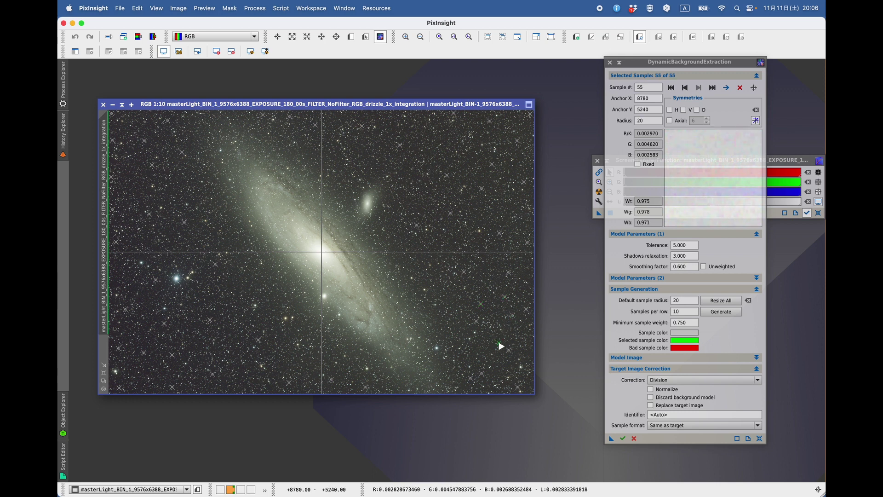
click(482, 242)
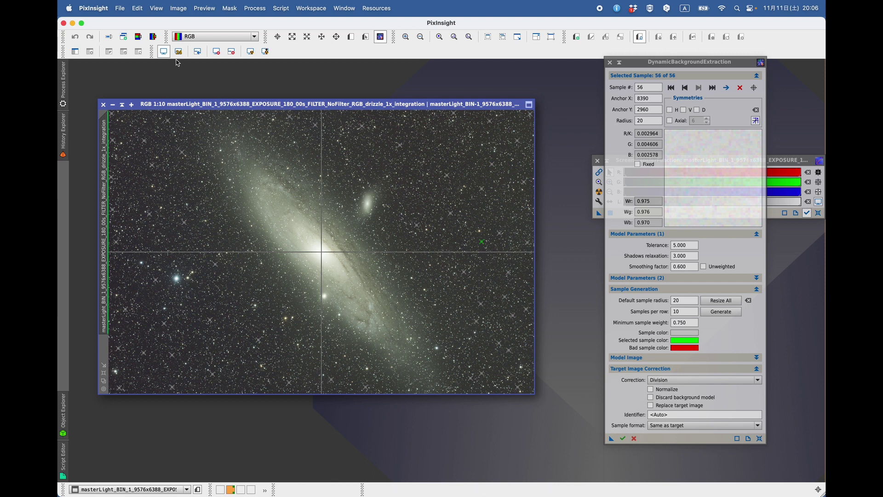
Recheck the sample distribution without the stretch and add samples in the image's upper-left sky, nudging one to about X 700, Y 1910
click(164, 51)
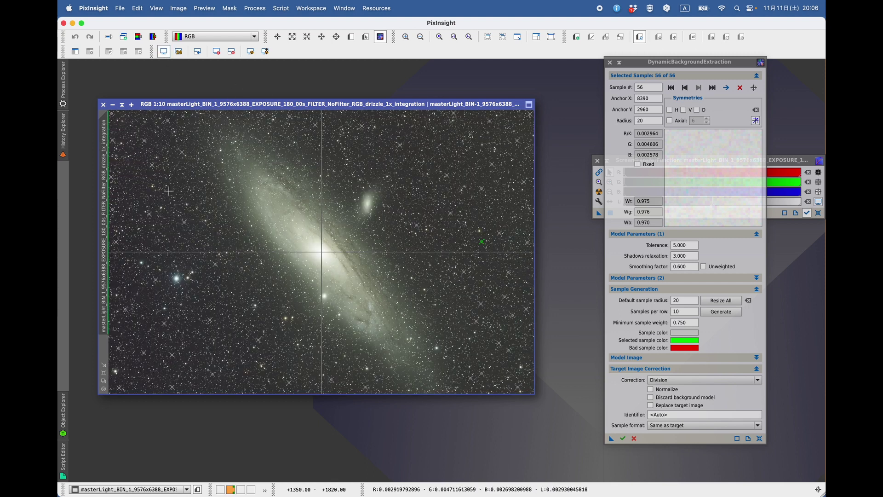
click(150, 175)
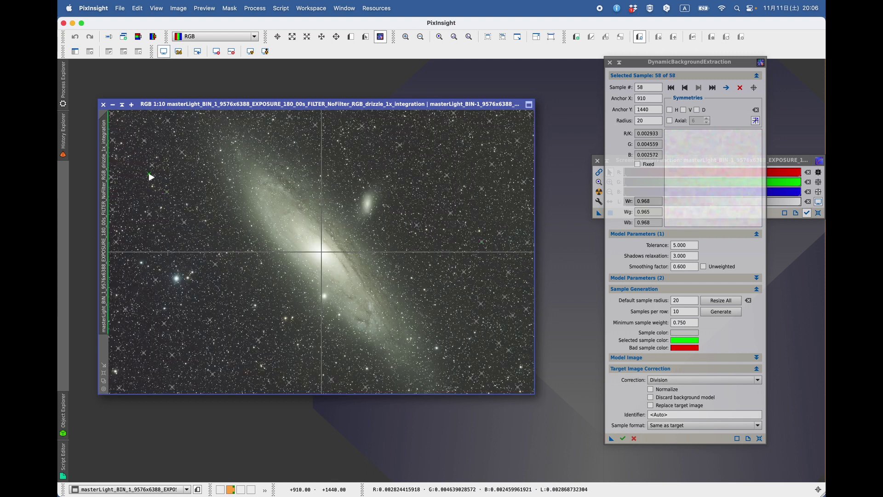
click(138, 194)
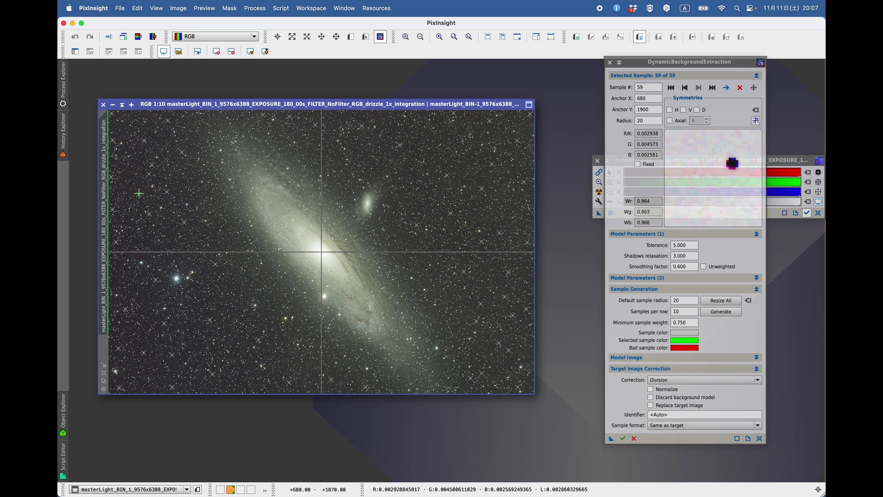
drag(140, 197, 140, 197)
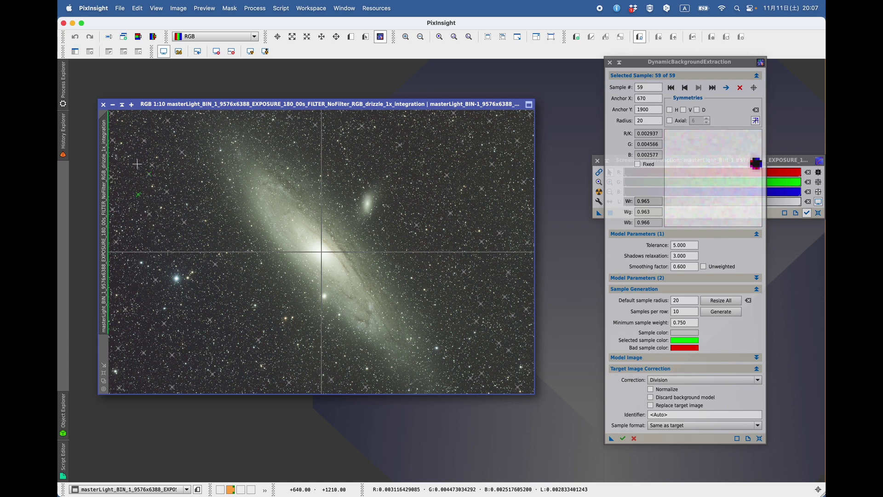
drag(140, 198, 142, 198)
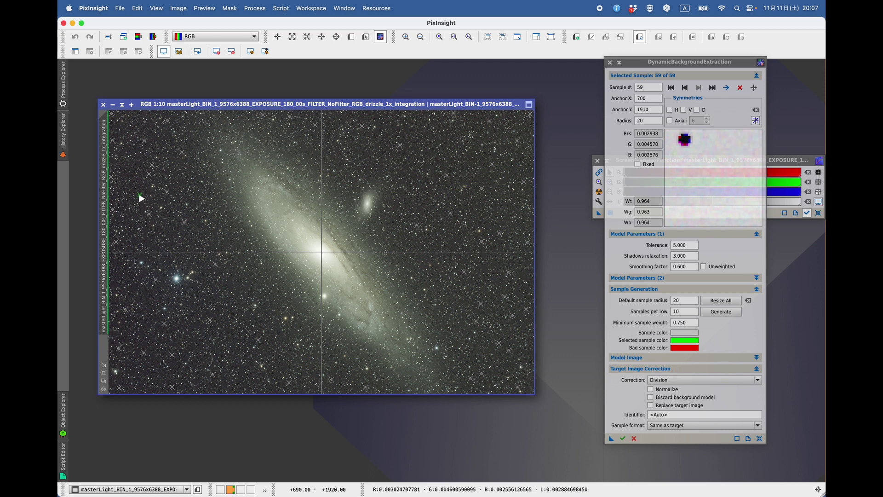
click(137, 162)
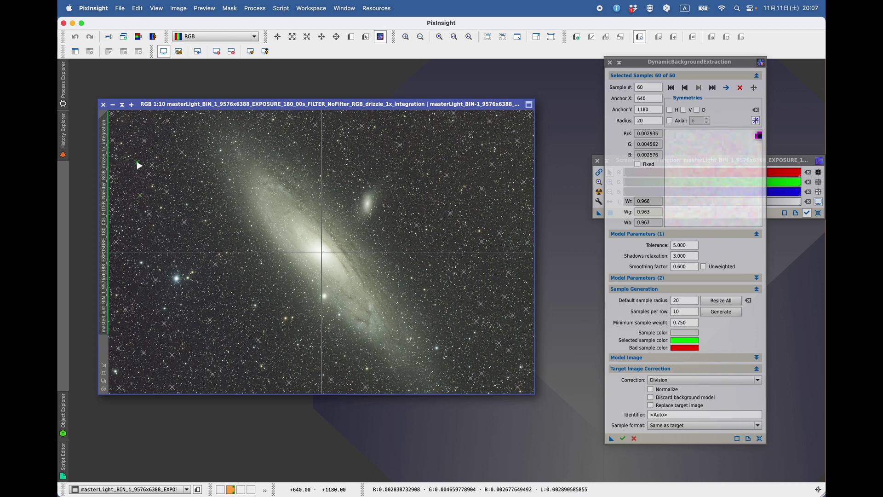
Check coverage with the stretch temporarily disabled and add three samples in the image's lower-left sky
click(164, 51)
click(163, 51)
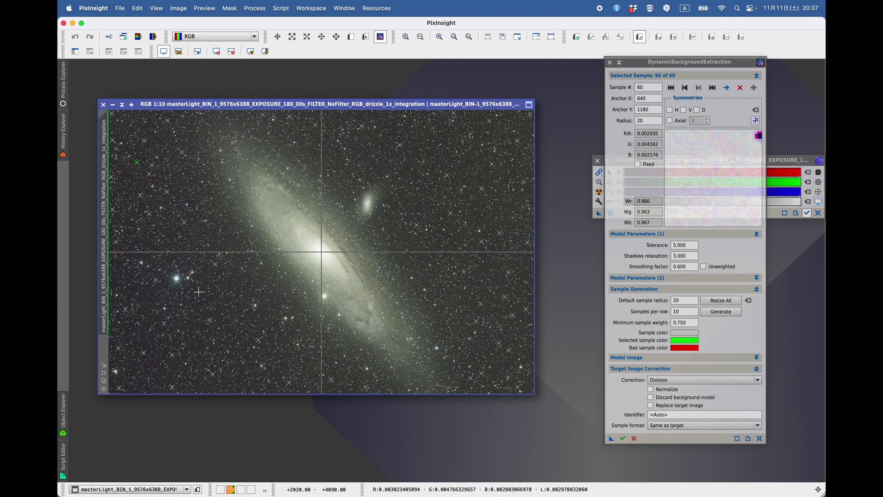
click(212, 348)
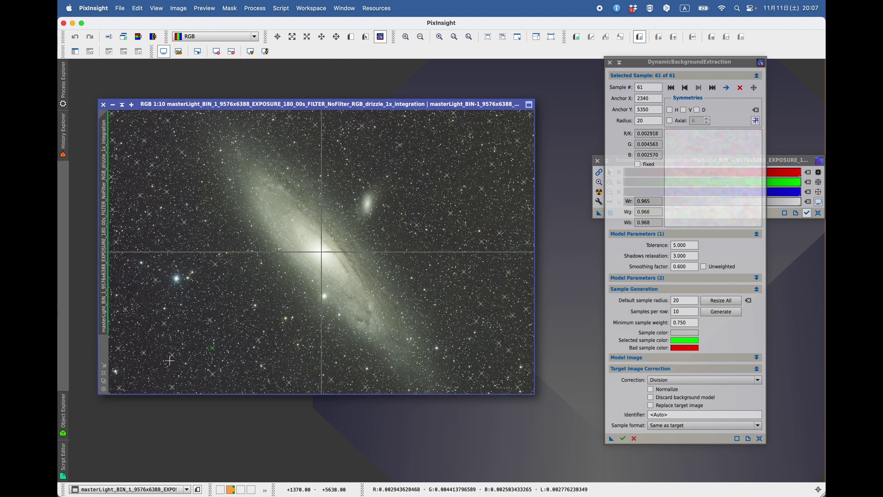
click(155, 364)
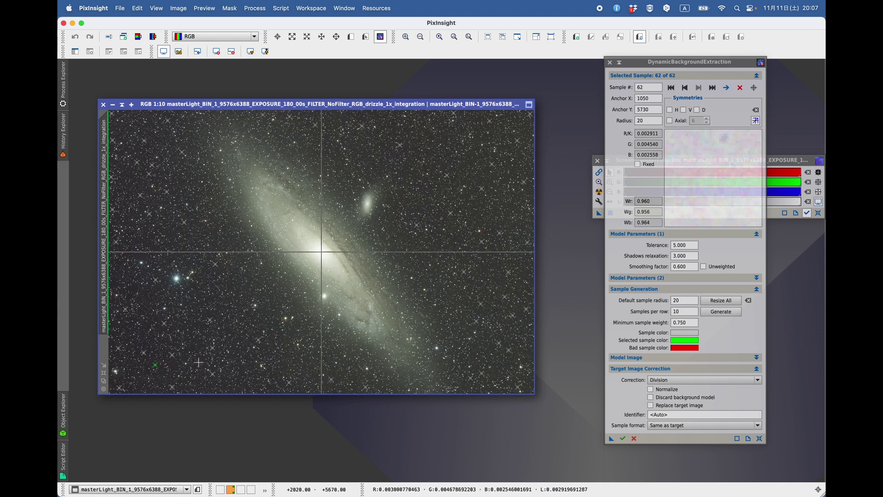
click(194, 347)
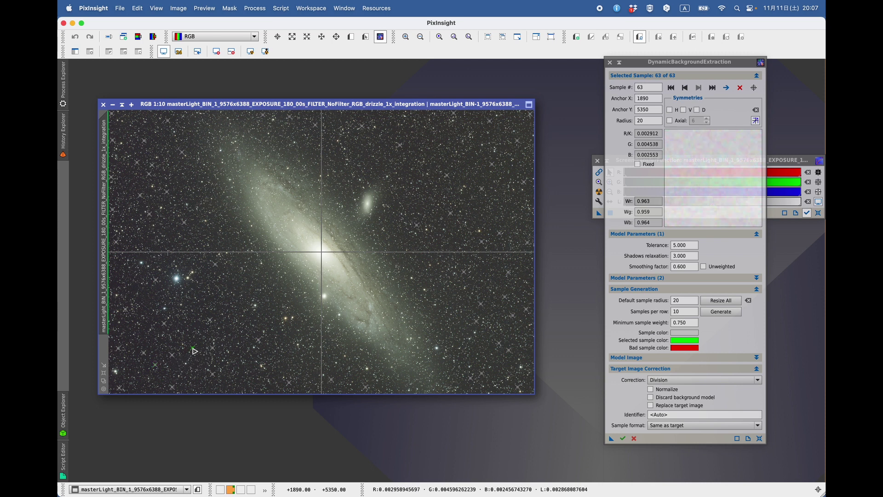
Review the sample coverage without the stretch, re-enable it, and execute the background extraction with Division correction
click(164, 52)
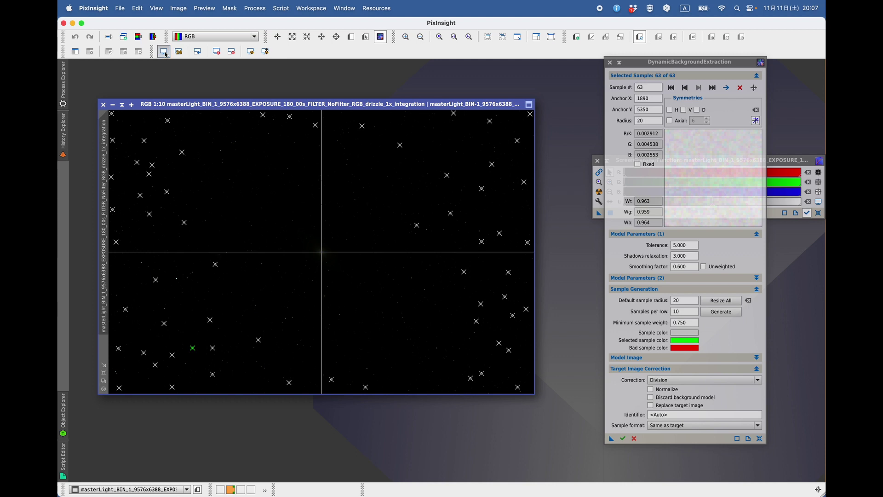
click(164, 52)
click(623, 438)
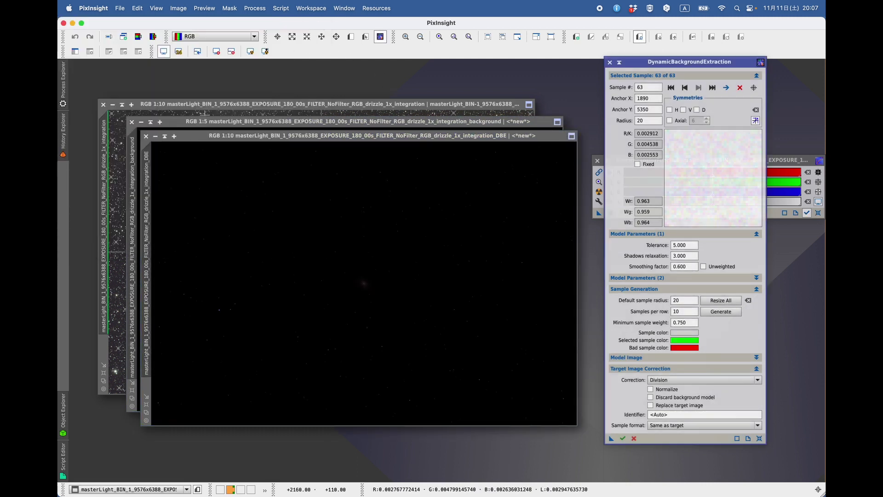
Auto-stretch the new background model to examine its gradient, then close the model
click(227, 122)
click(250, 51)
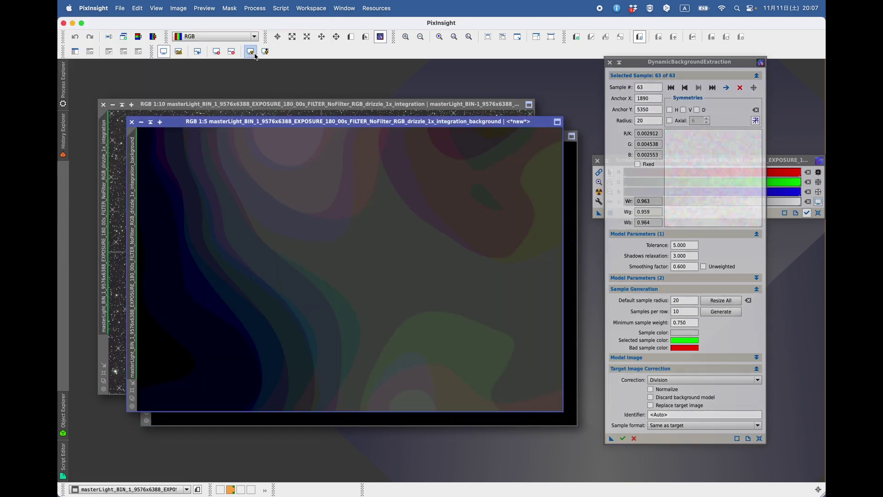
click(131, 123)
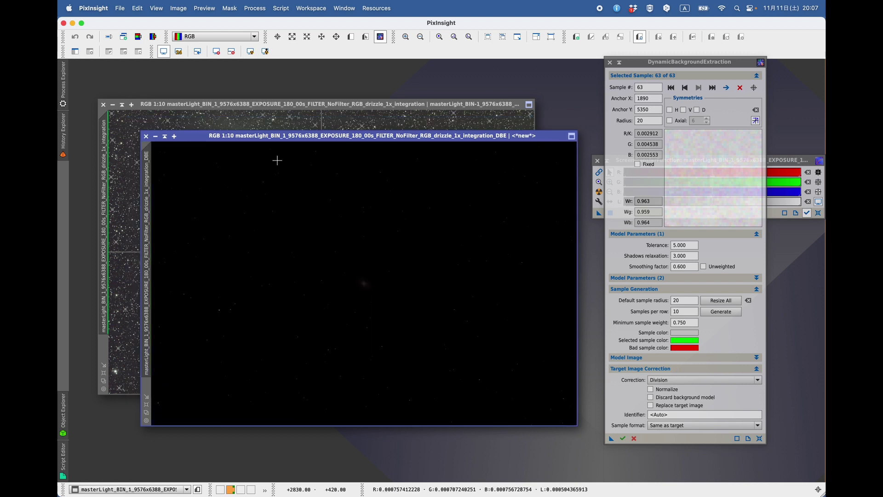
Examine the new DBE-corrected image for residual gradients under standard and boosted auto-stretch
click(251, 51)
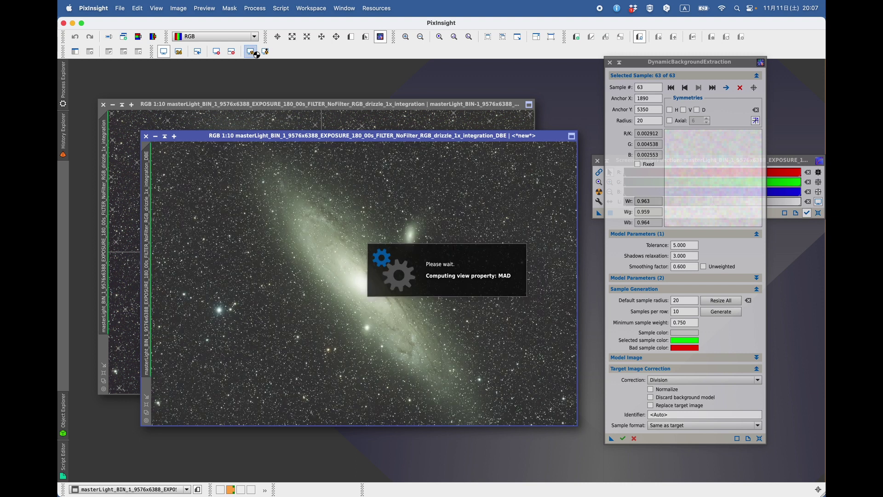
drag(292, 139, 282, 107)
click(266, 52)
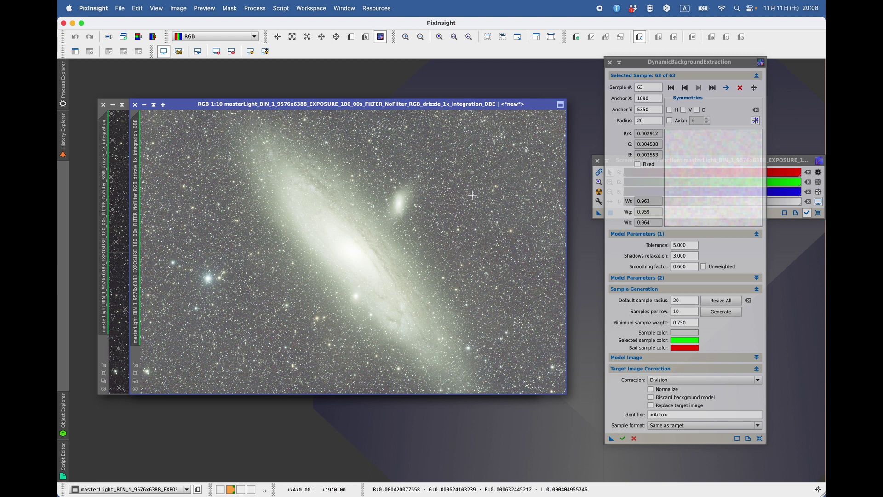
Return to the original image and add a sample near its upper-left edge and four in the sky below and left of the galaxy core
click(115, 140)
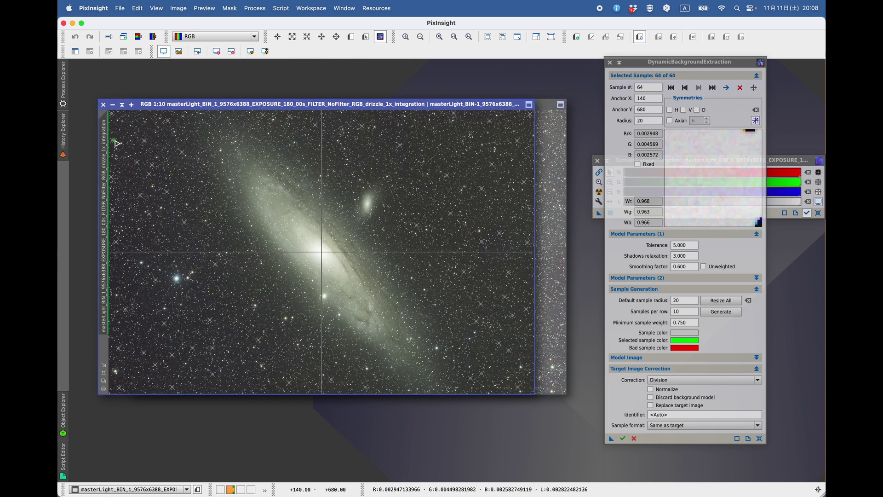
click(164, 52)
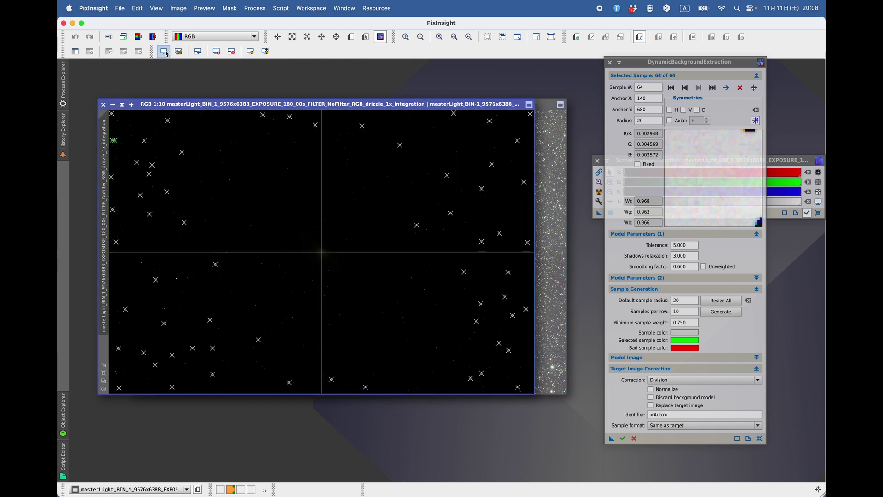
click(286, 355)
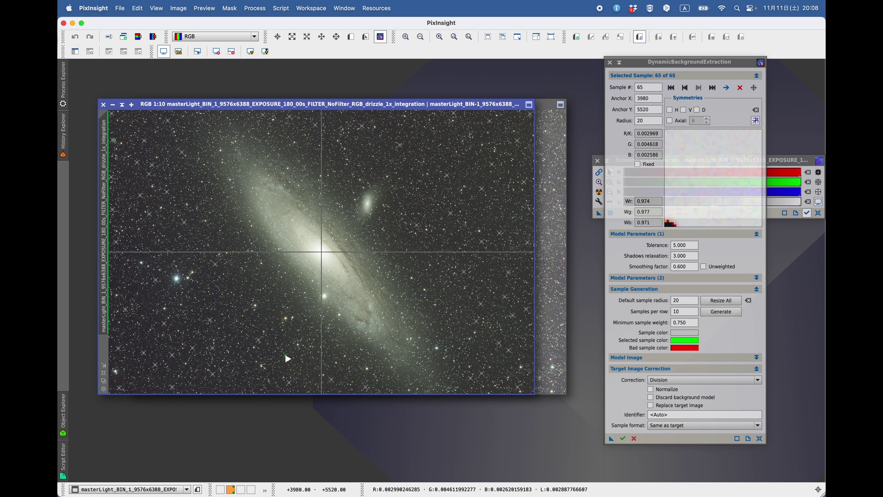
drag(285, 355, 287, 357)
click(286, 367)
click(278, 325)
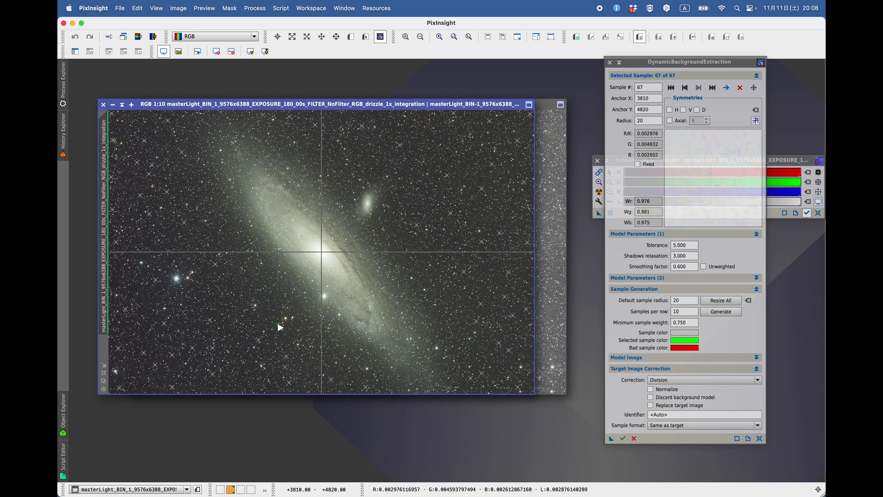
click(245, 348)
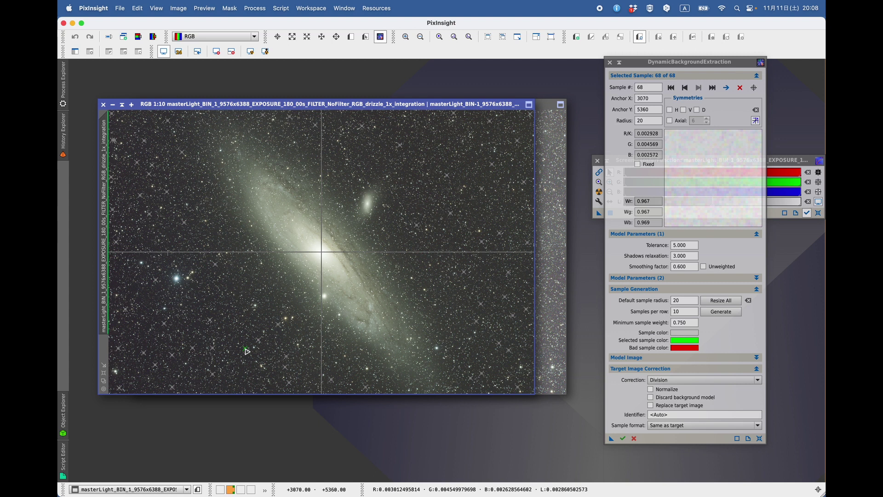
Add three background samples near the image's lower edge, then return to the original image and add two near its right edge
click(238, 379)
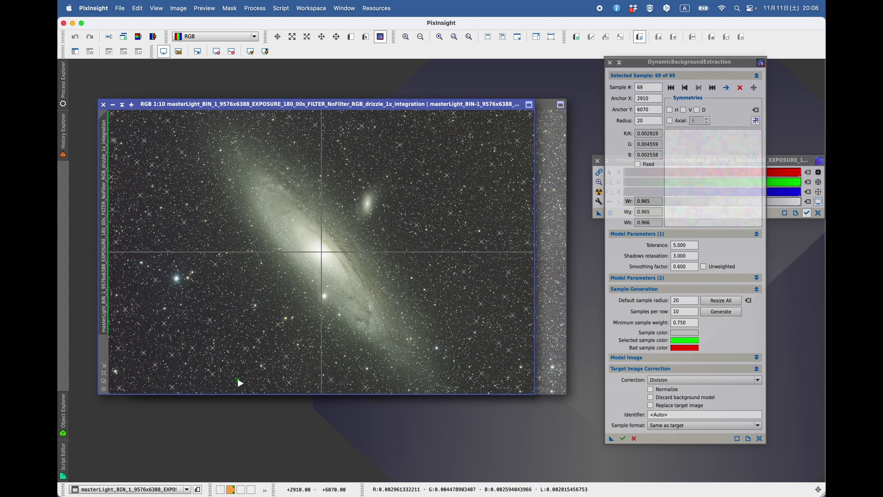
click(353, 388)
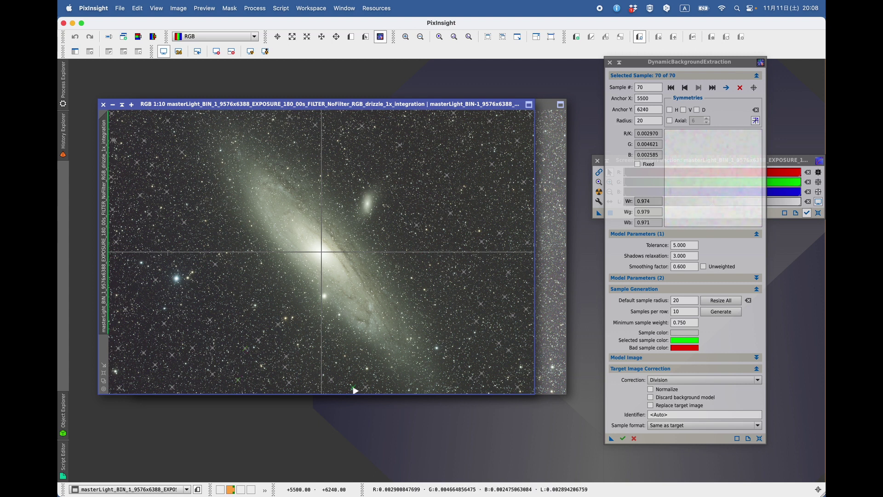
click(380, 386)
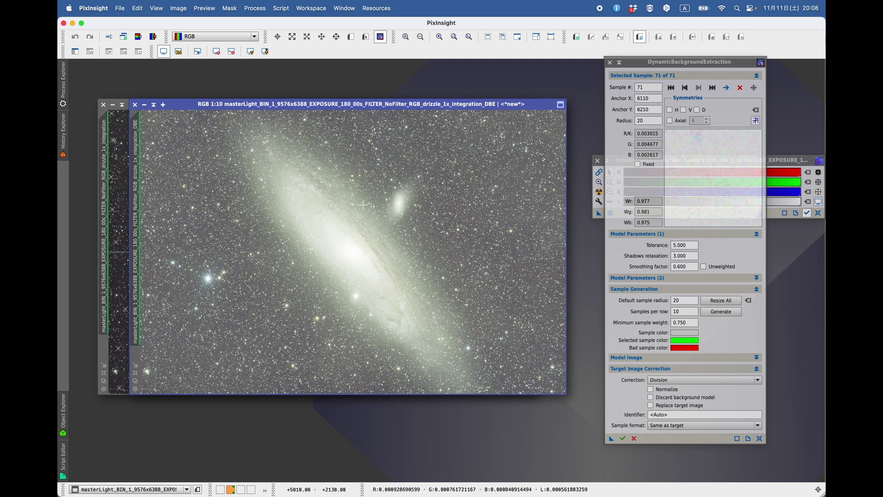
click(123, 127)
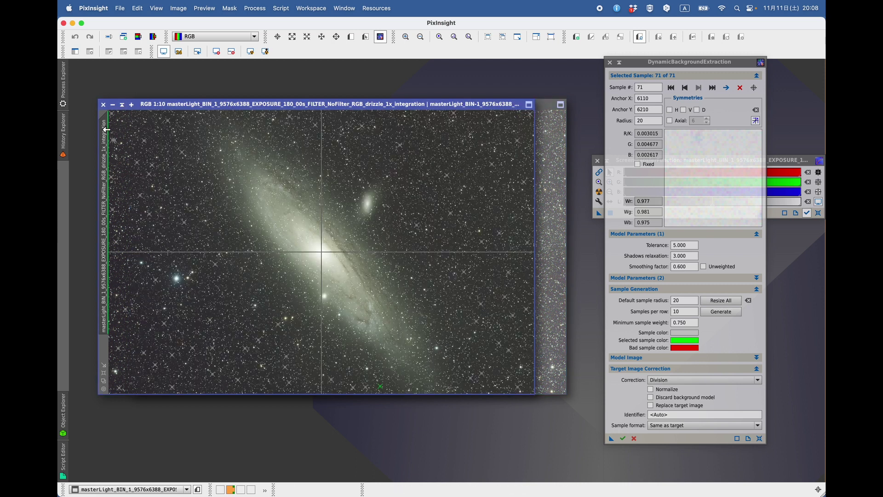
click(529, 351)
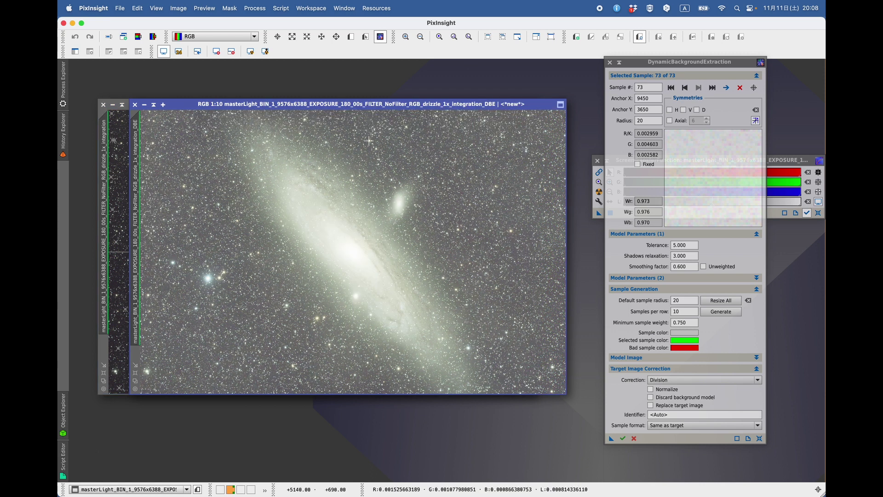
Close the previous DBE-corrected image and execute the background extraction with the added samples and Division correction
click(135, 105)
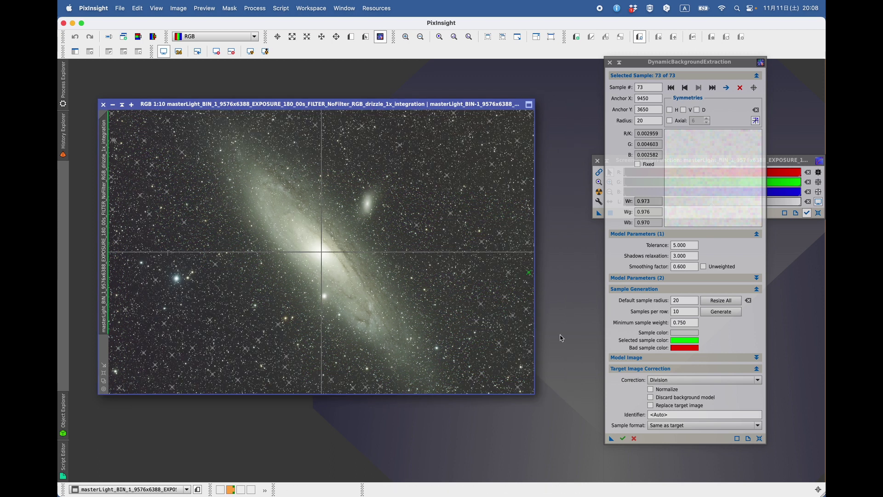
click(623, 438)
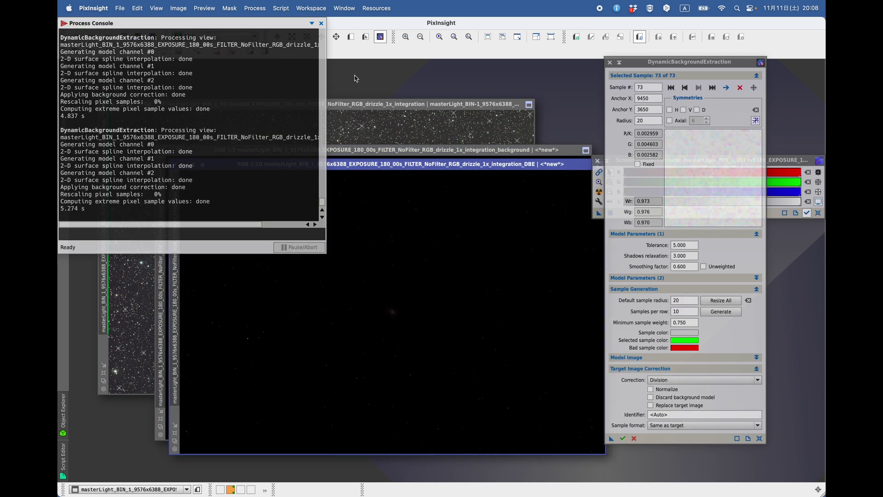
click(321, 23)
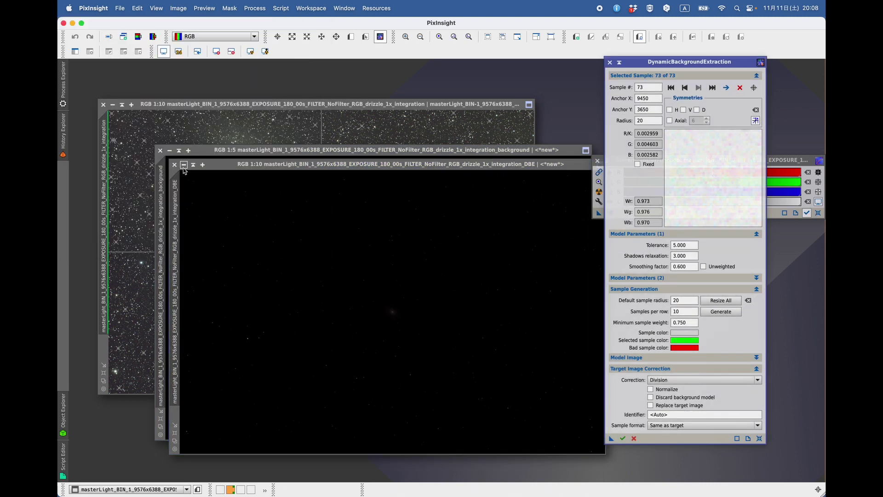
Auto-stretch the newly generated background model to inspect its gradient pattern, then discard the model image
click(221, 150)
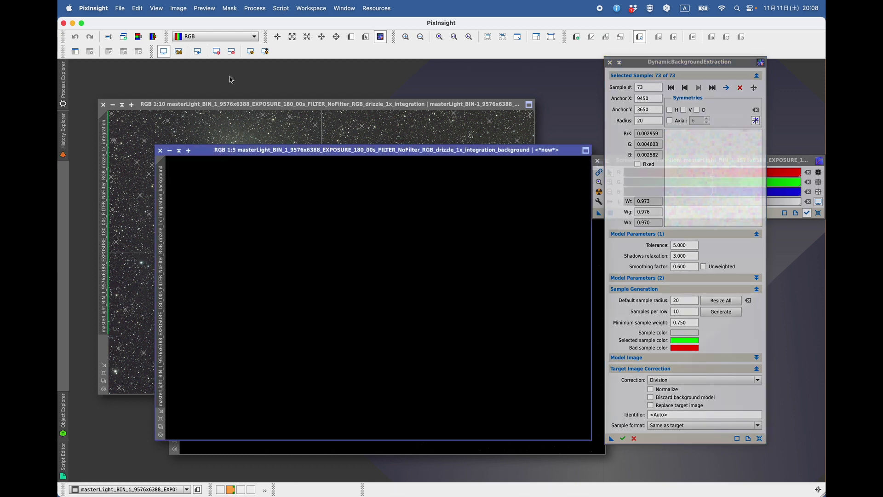
click(250, 52)
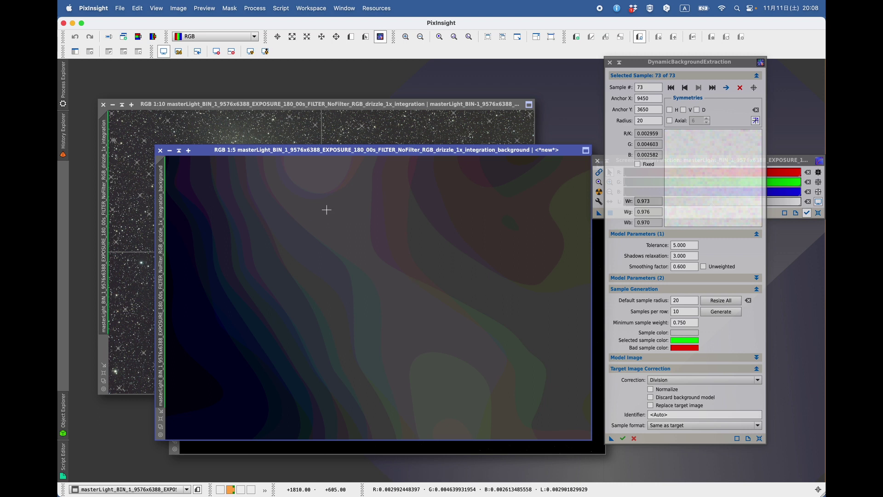
click(160, 150)
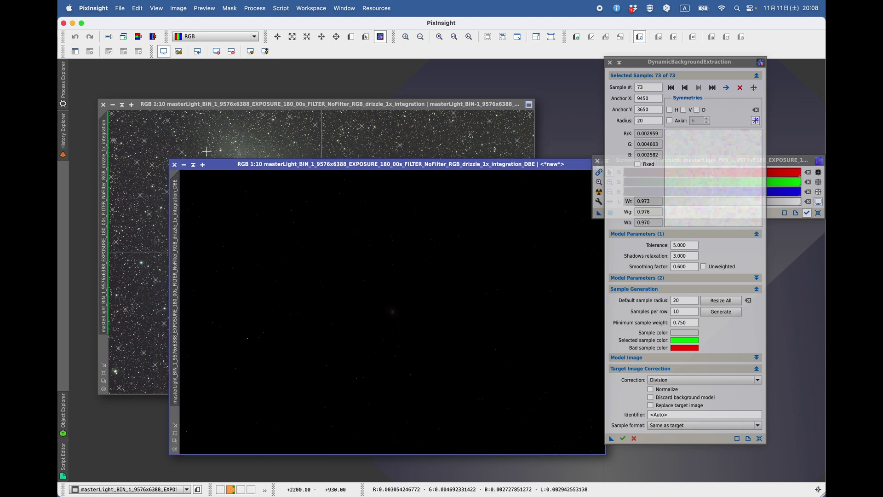
Auto-stretch the latest DBE-corrected image and examine its background evenness under standard and boosted stretch
click(250, 53)
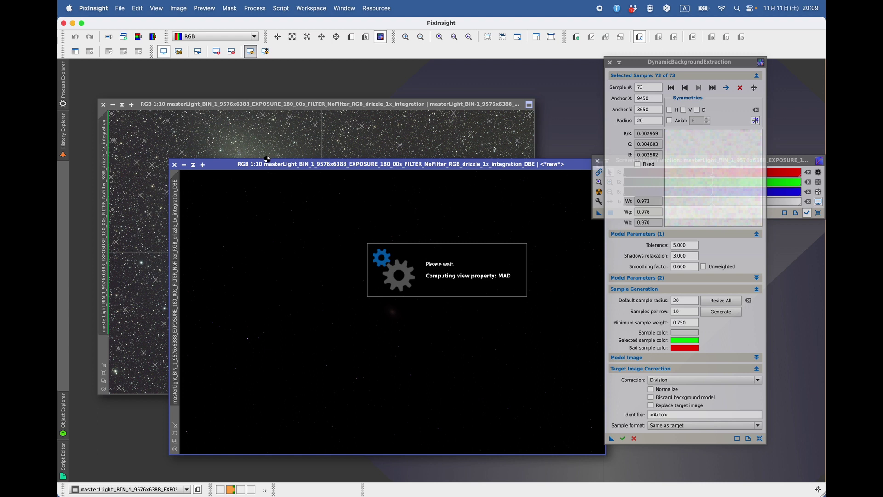
drag(218, 134, 203, 126)
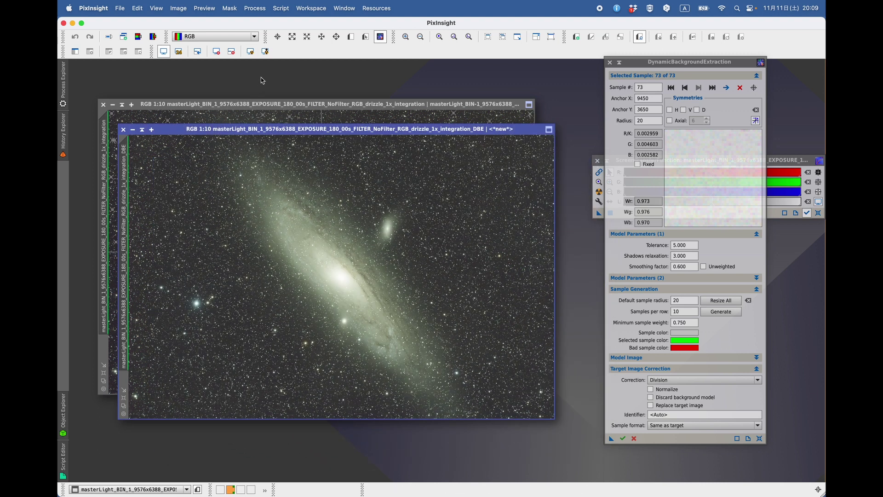
click(265, 51)
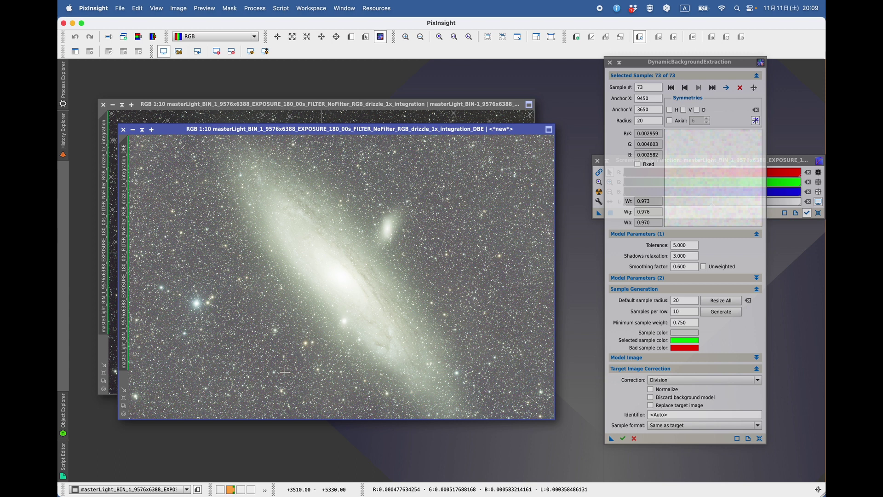
click(250, 55)
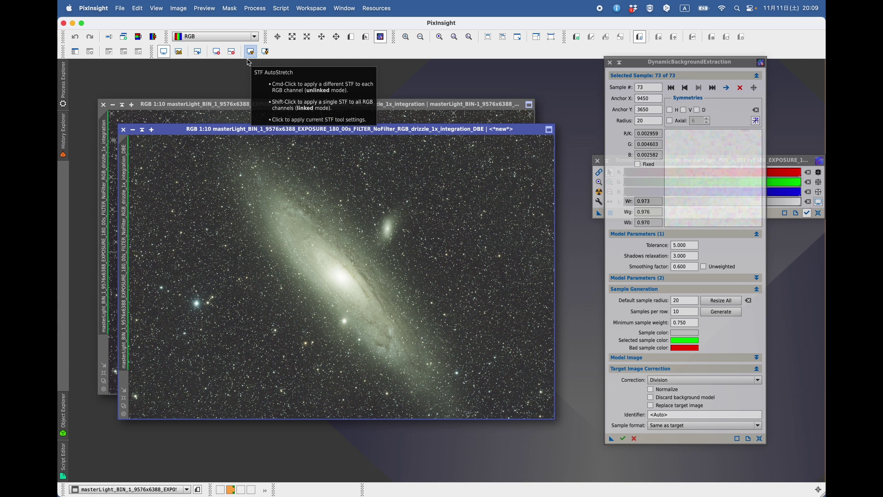
Compare the sampled original with the corrected image, then close the corrected copy
click(210, 105)
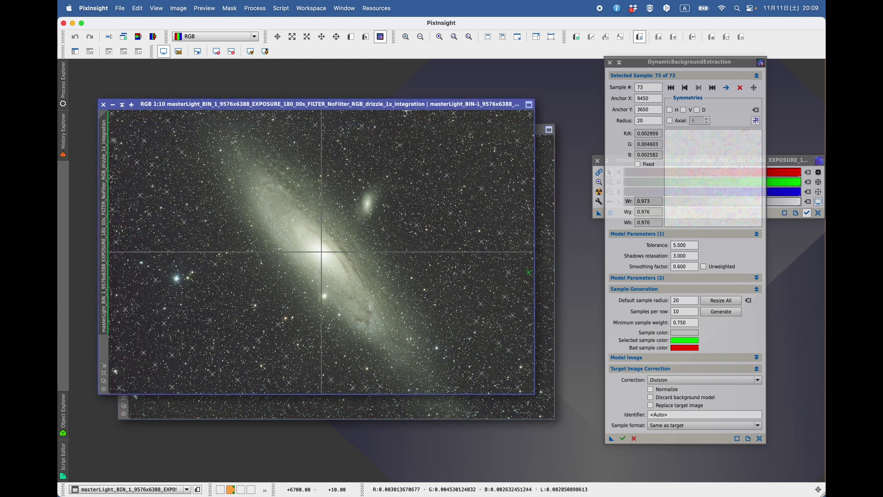
scroll(407, 112, up, 5)
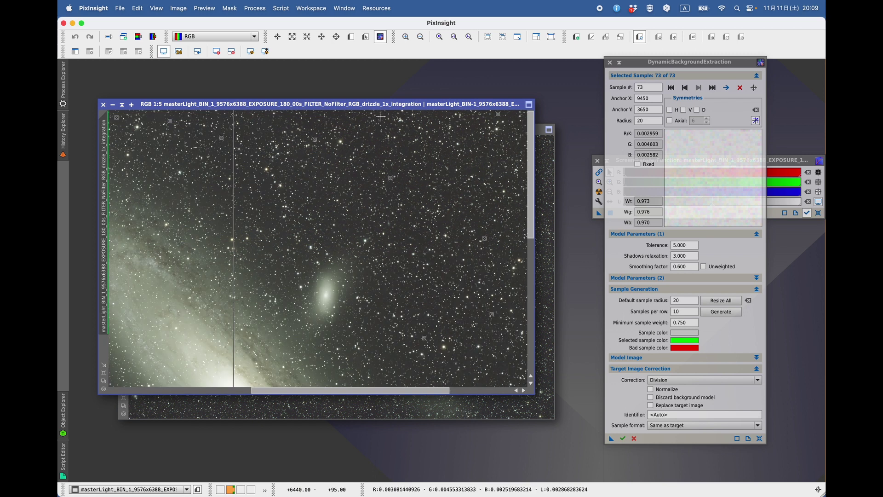
click(504, 40)
click(539, 134)
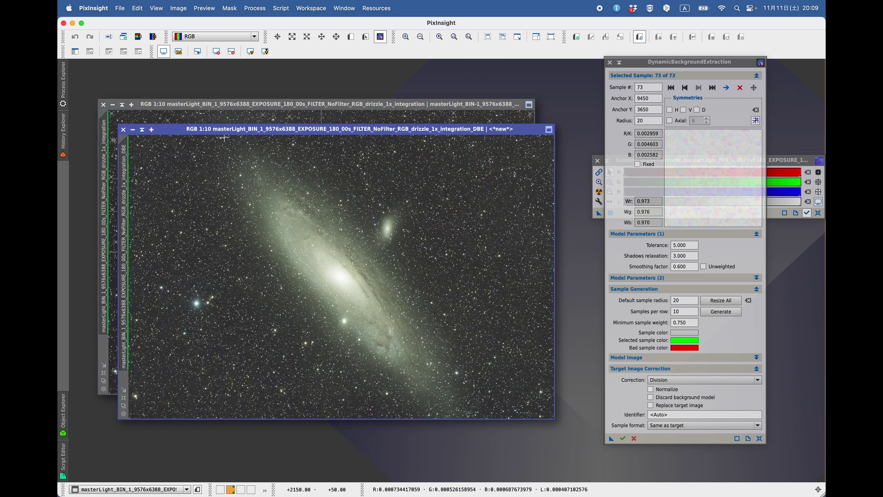
click(124, 130)
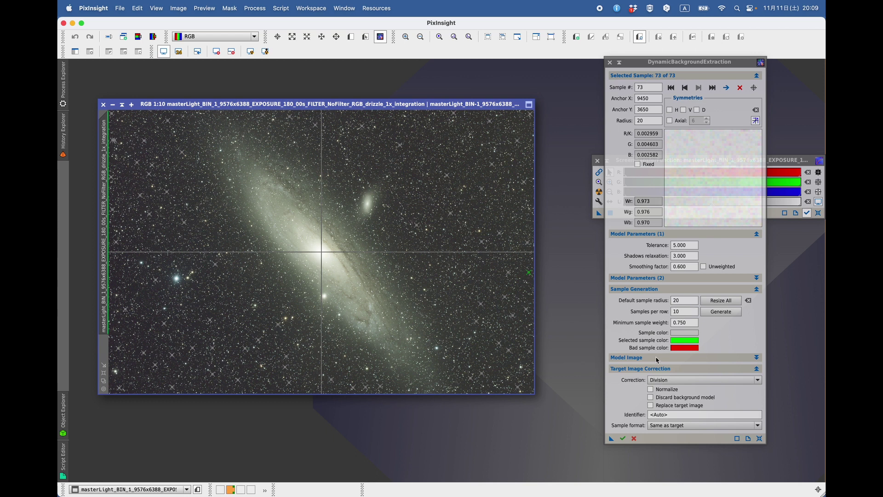
Enable Discard background model and Replace target image, then execute the background extraction on the original
click(651, 398)
click(651, 406)
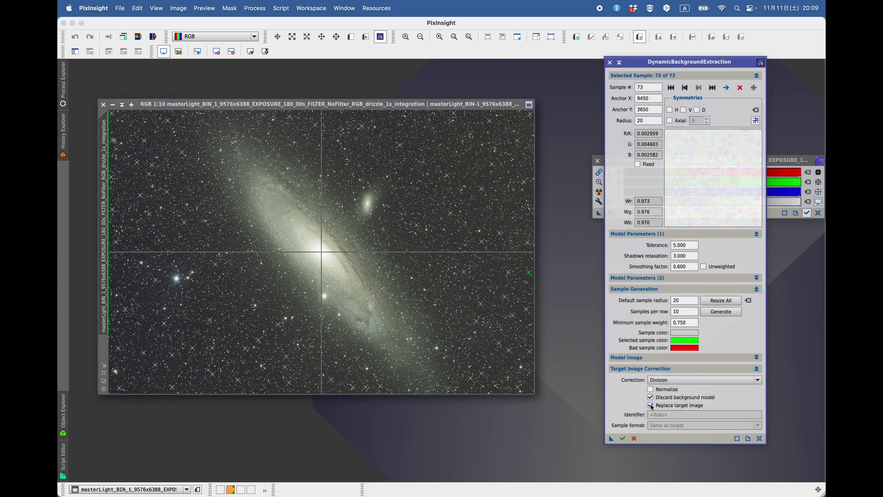
click(623, 438)
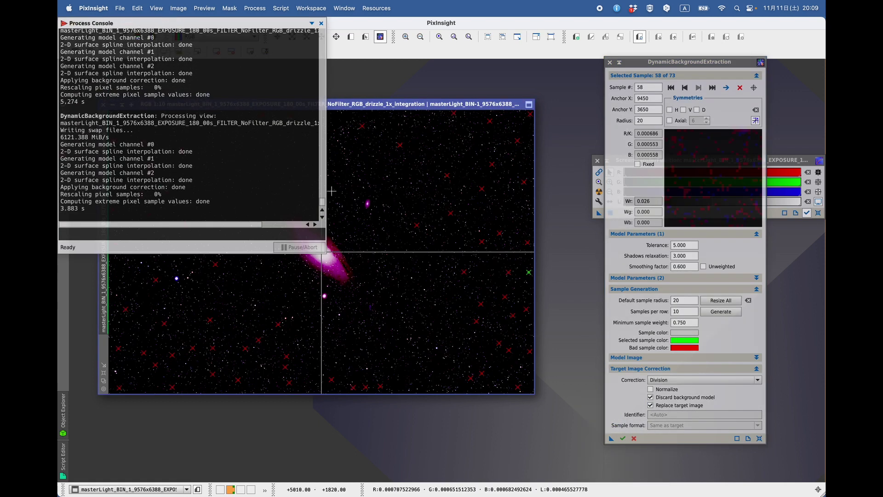
click(320, 23)
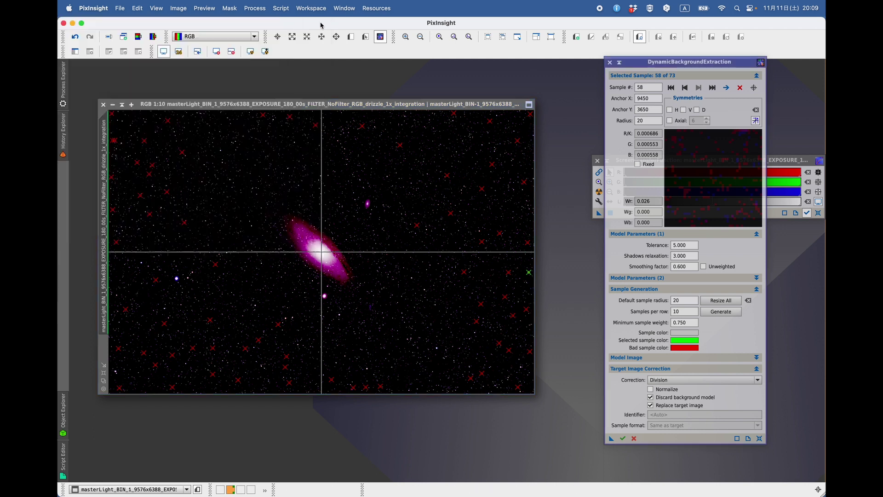
Recompute the auto-stretch for the replaced image and close the DynamicBackgroundExtraction session
click(599, 192)
click(599, 193)
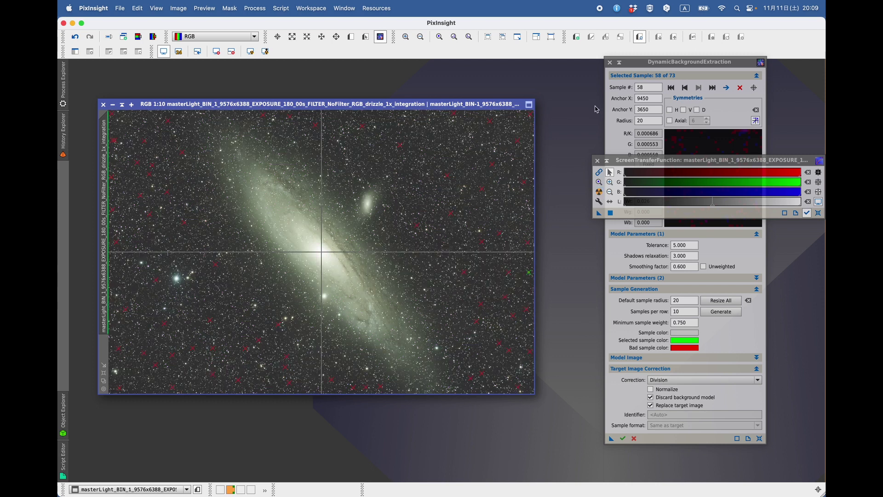
click(611, 65)
click(611, 65)
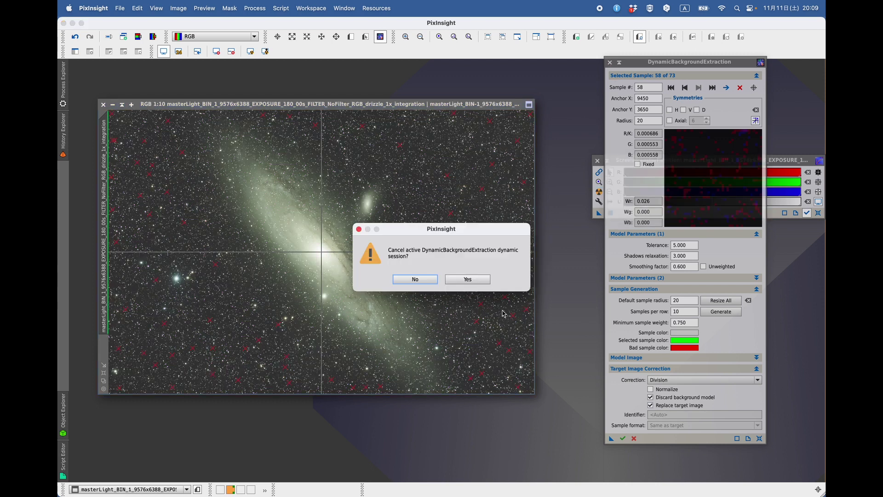
click(467, 279)
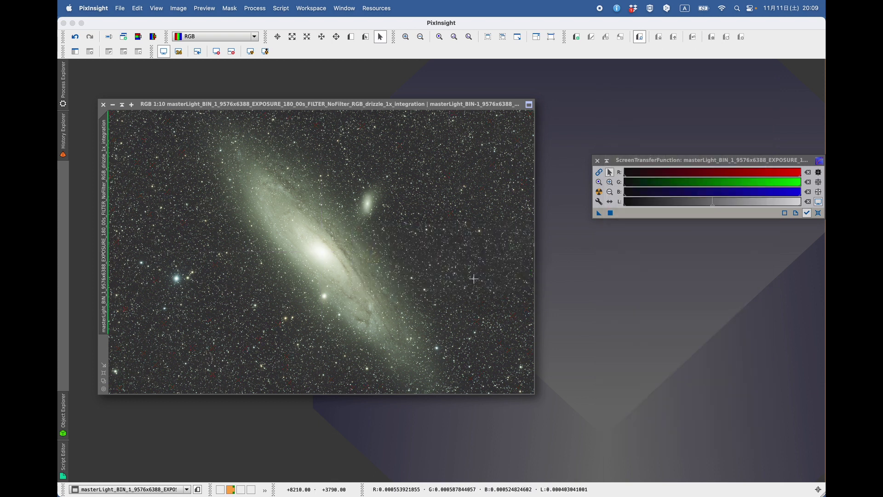
Check the replaced image's background under boosted and standard auto-stretch
click(250, 52)
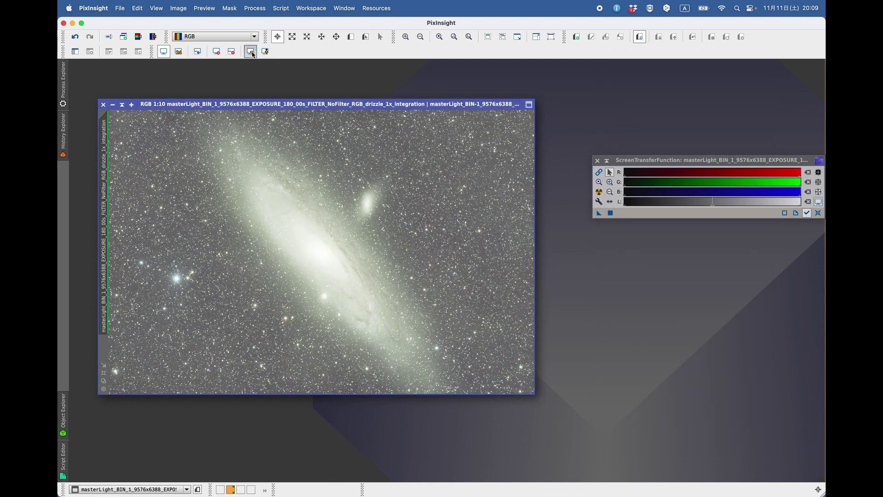
click(252, 52)
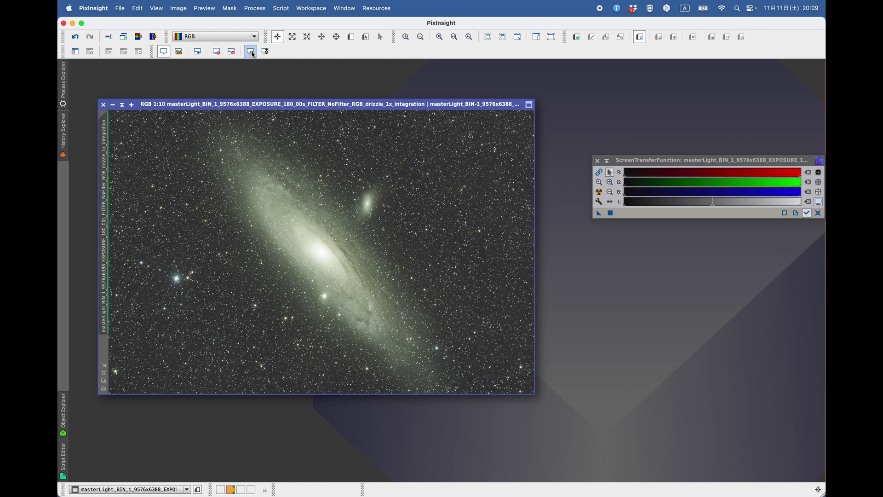
Compare the gradient before and after the background extraction by undoing and redoing it, auto-stretching and boosting each state
click(76, 40)
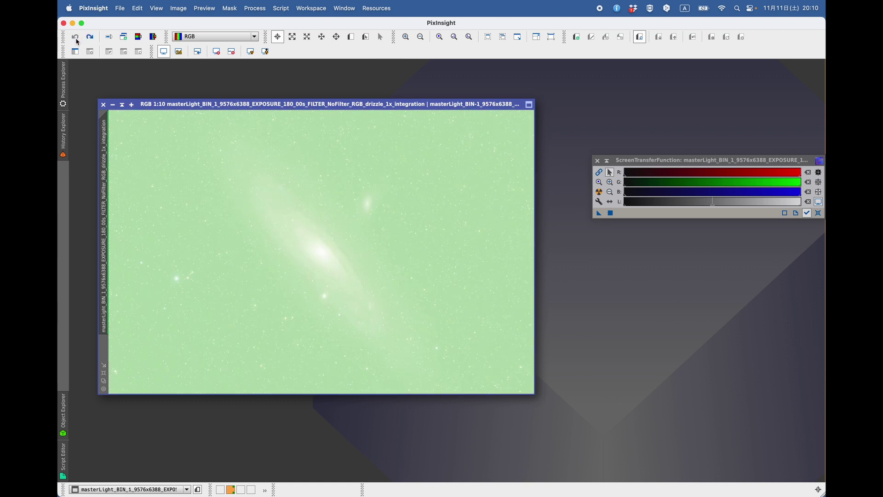
click(599, 189)
click(266, 52)
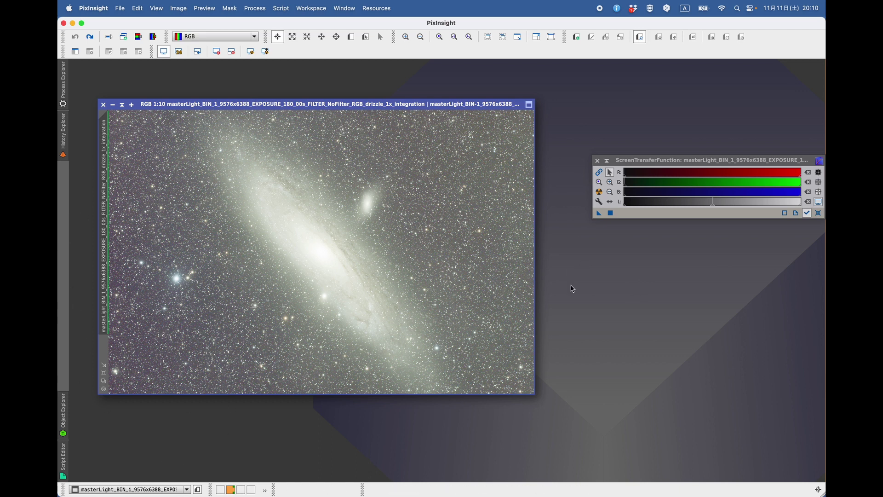
click(93, 40)
click(597, 192)
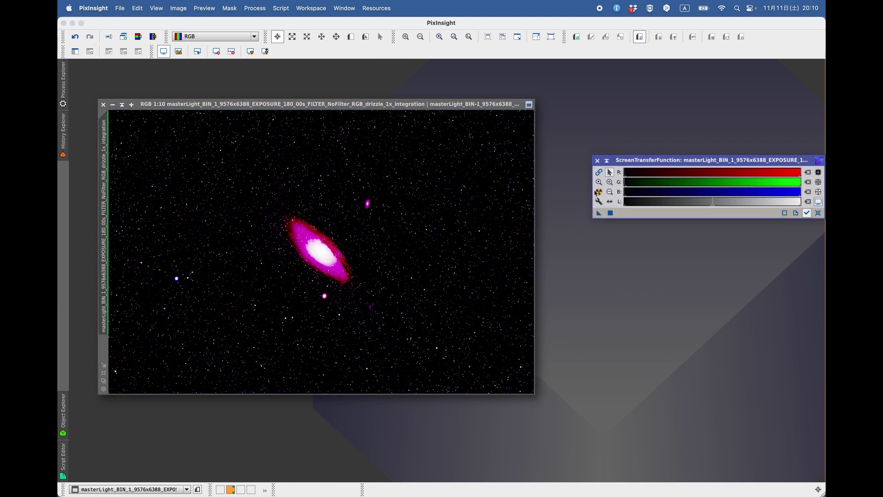
click(598, 192)
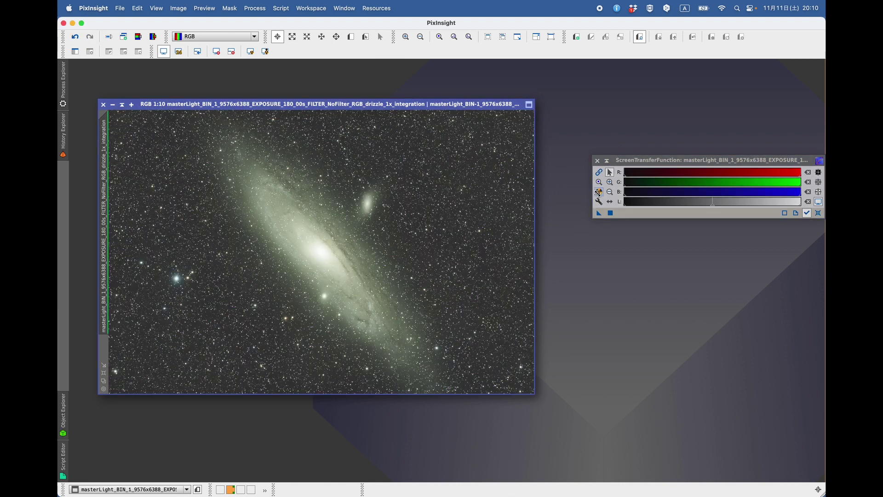
click(266, 52)
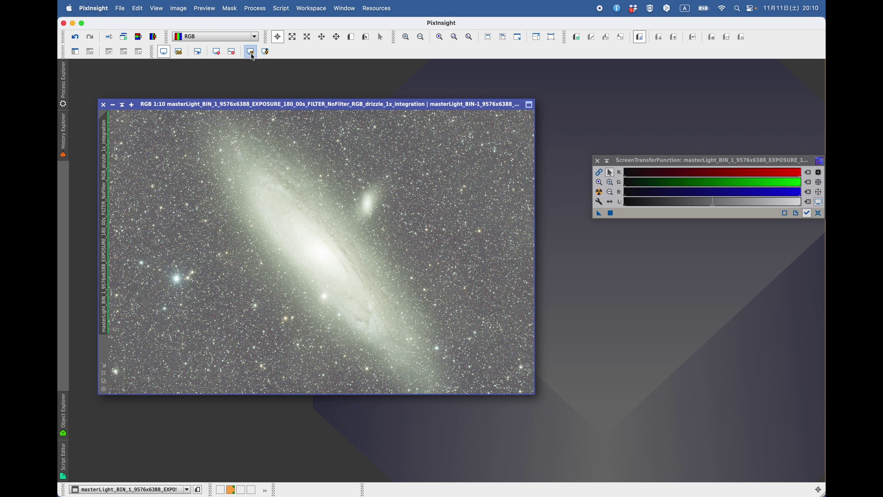
click(250, 51)
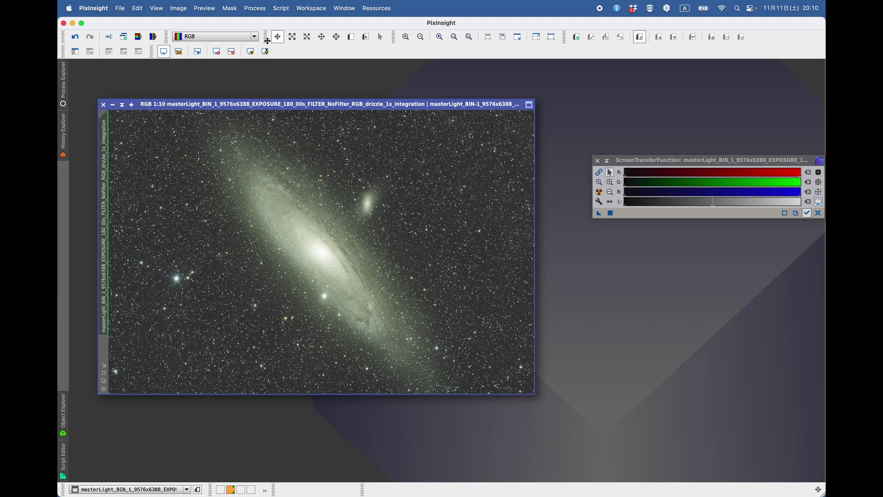
Start ImageSolver on the active window and fill in its coordinates by searching the online catalogue for M31 and selecting M 31
click(282, 10)
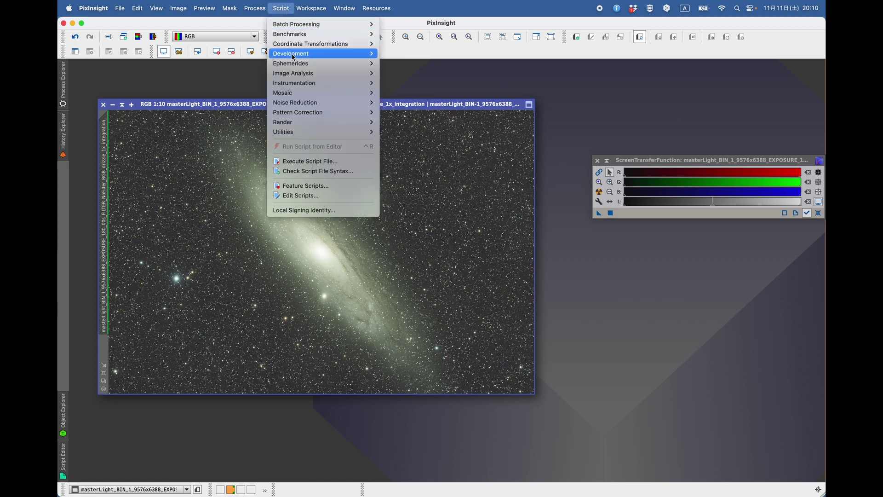
mouse_move(297, 76)
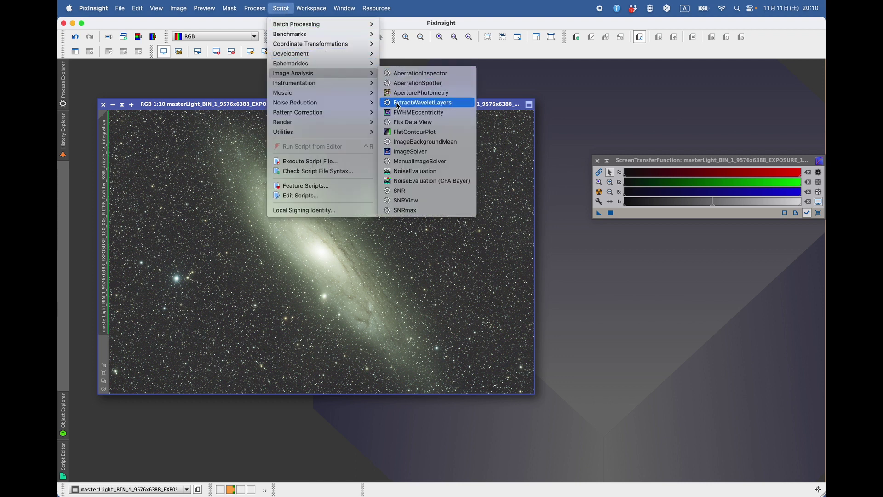
click(406, 154)
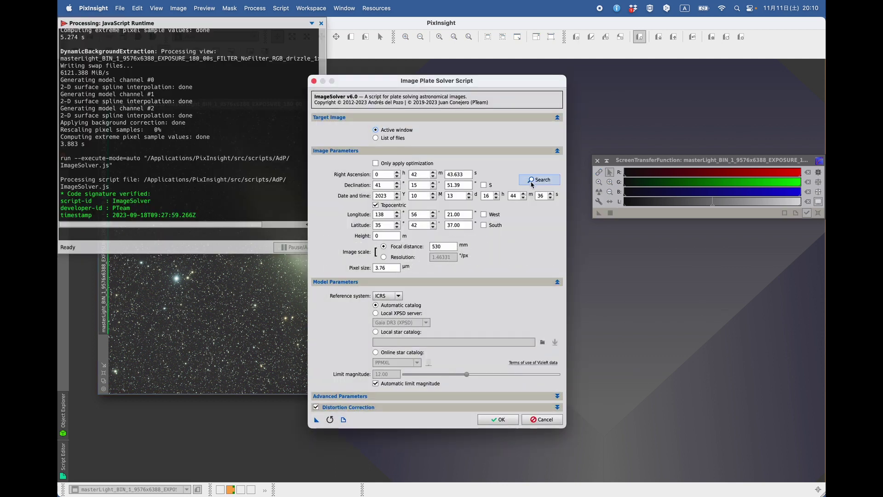
click(545, 184)
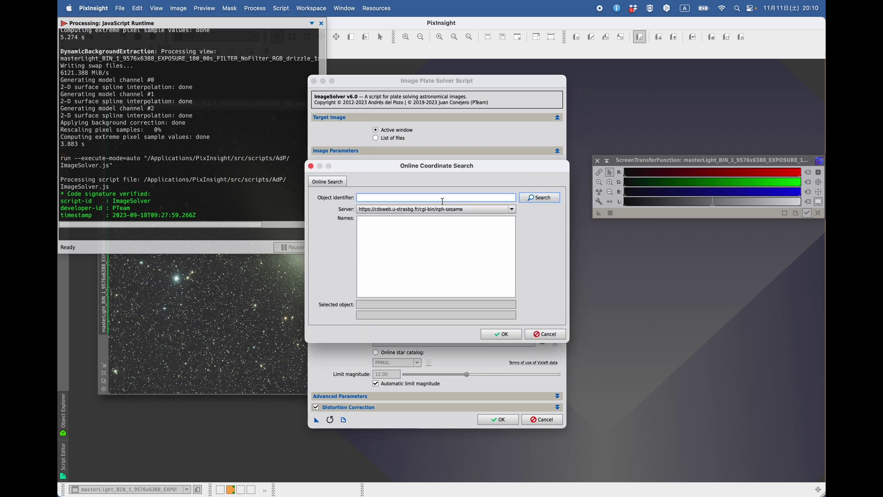
click(545, 334)
click(545, 180)
text(M3)
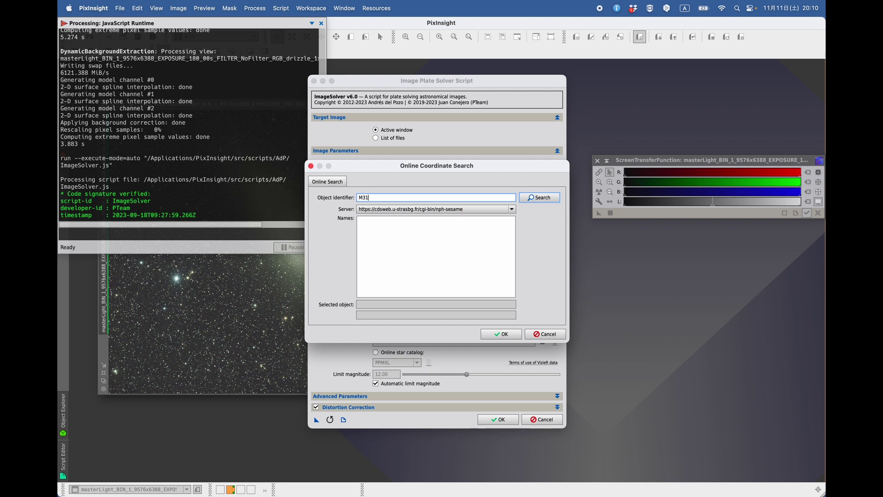
text(1)
click(525, 200)
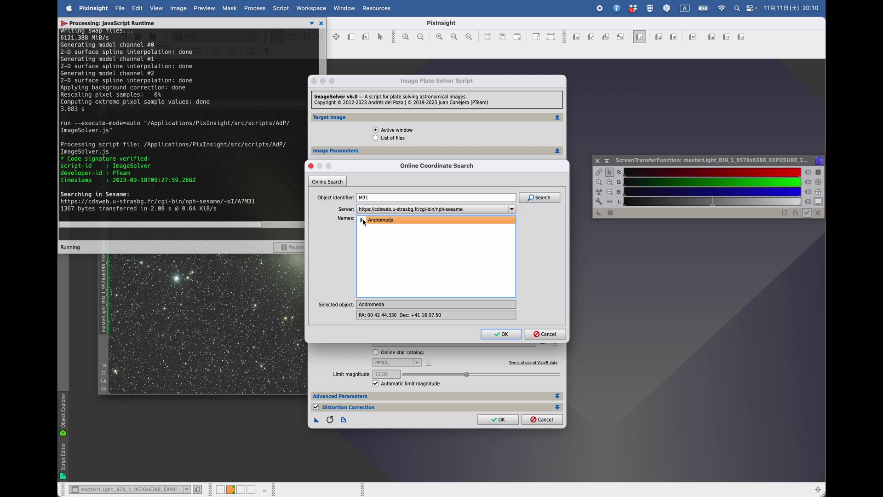
click(389, 227)
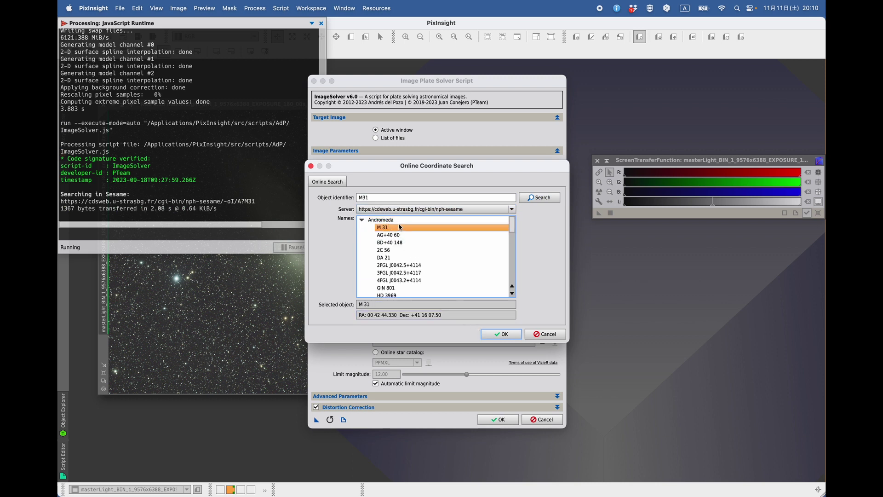
click(501, 334)
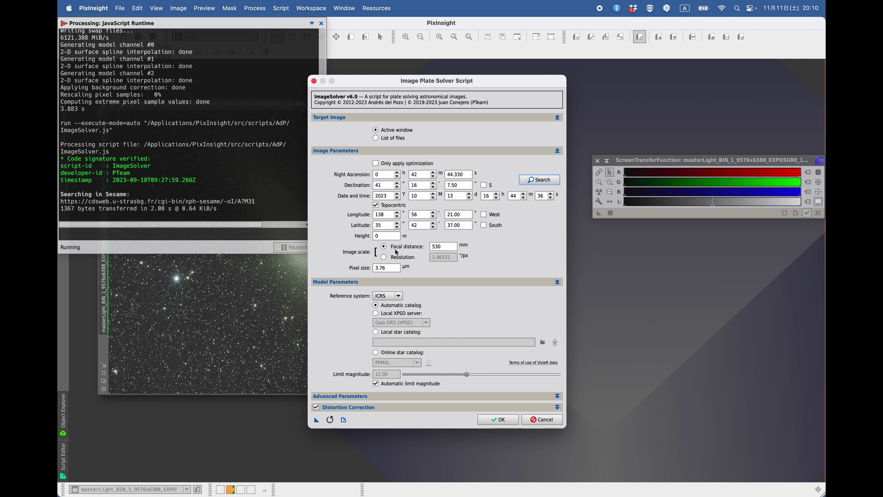
Plate-solve the M31 image with a focal distance of 530 mm and a pixel size of 3.76 µm, and close the process console
click(444, 248)
click(500, 419)
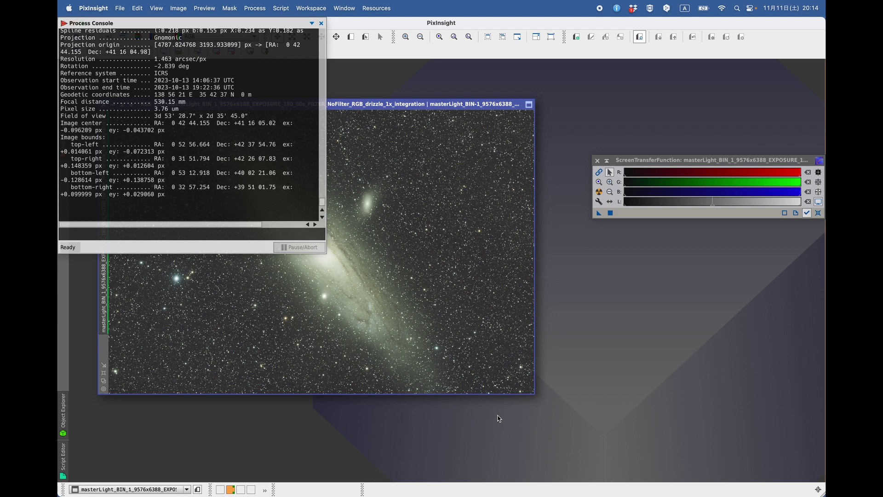
click(321, 24)
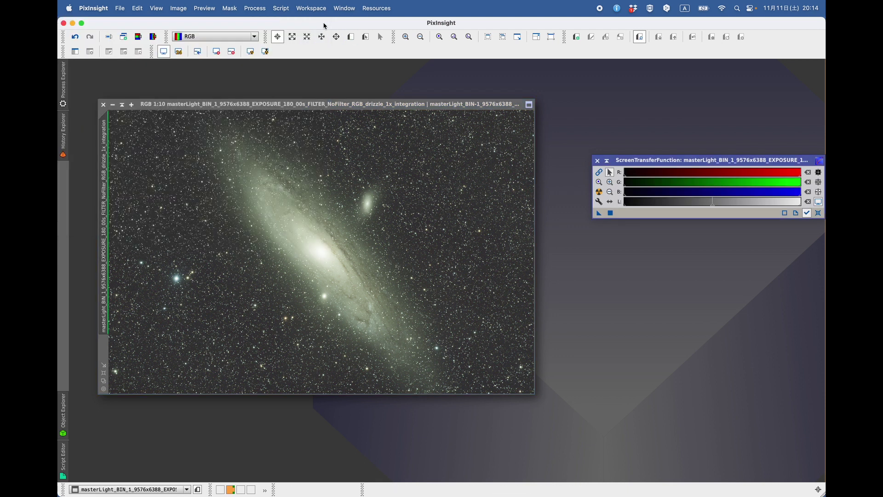
Open SpectrophotometricColorCalibration beside the image and set the QE curve to Sony IMX411/455/461/533/571
click(255, 8)
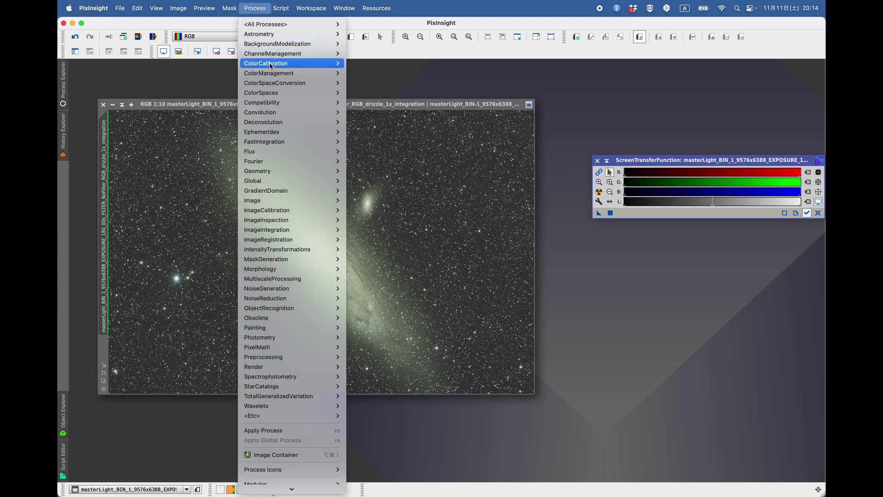
mouse_move(271, 64)
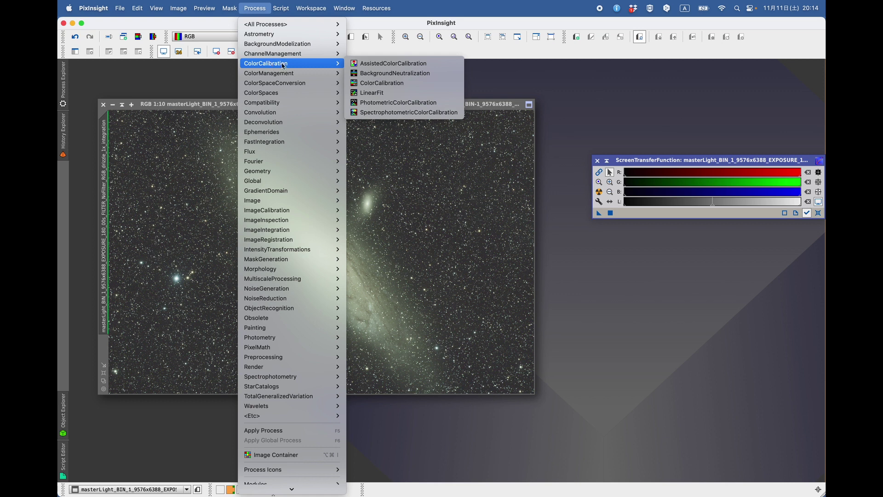
click(376, 113)
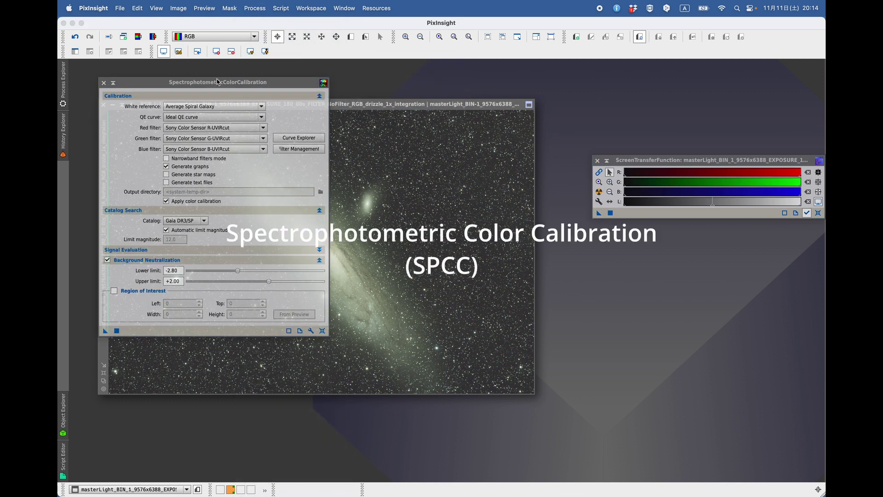
drag(219, 82, 468, 76)
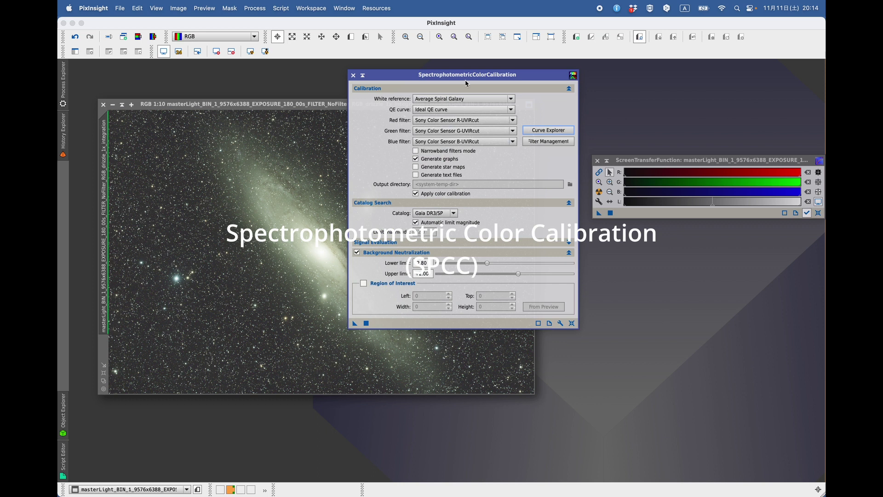
click(457, 110)
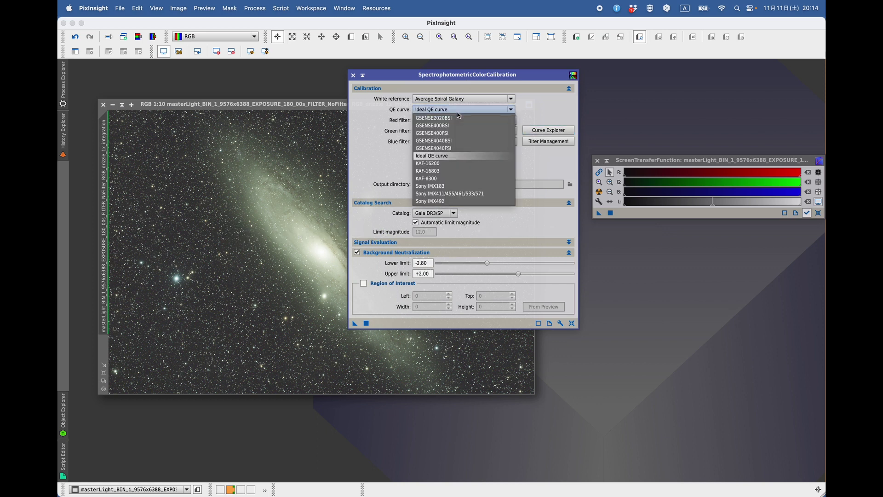
click(470, 197)
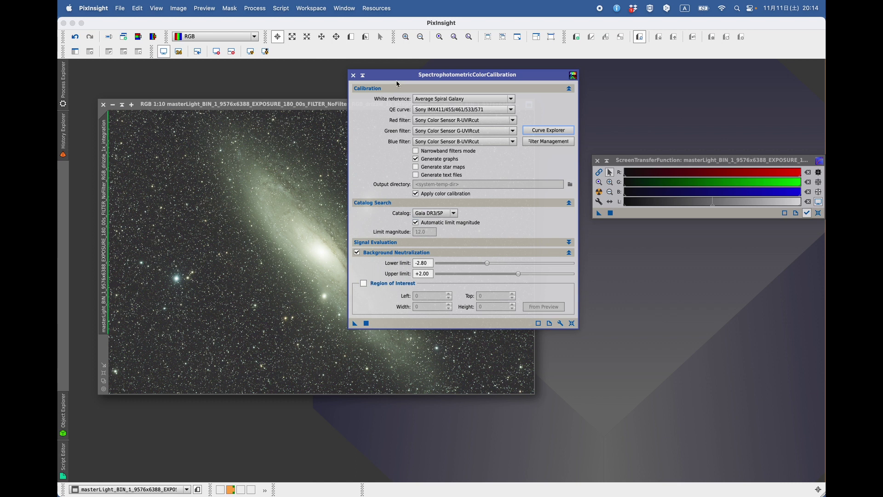
drag(399, 78, 571, 74)
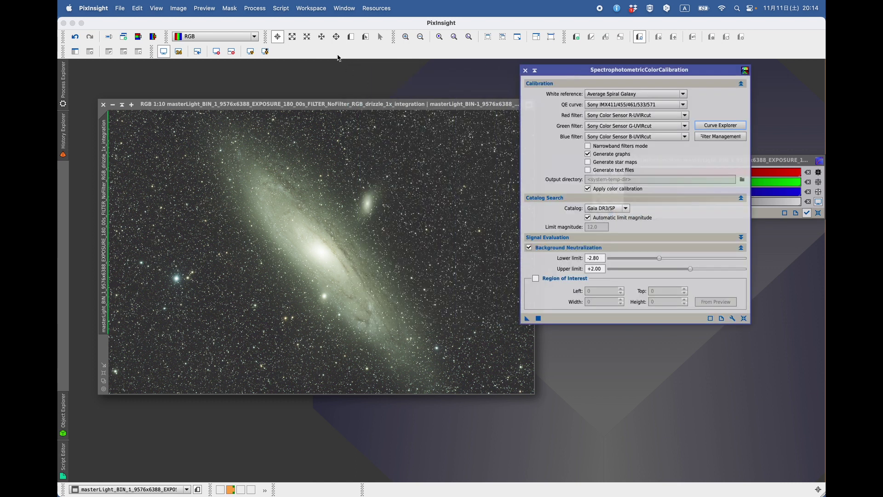
Create a background preview of about 300 × 210 px below the blue star and use it as the Background Neutralization region of interest
click(351, 36)
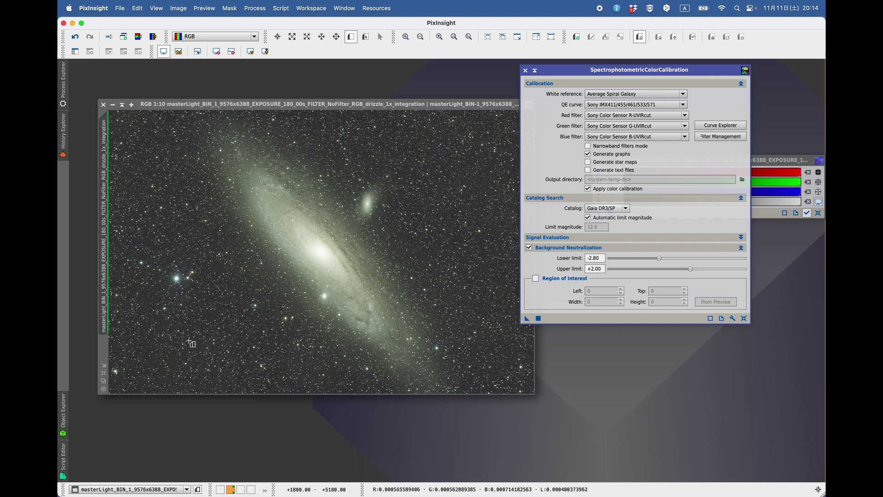
drag(190, 343, 212, 358)
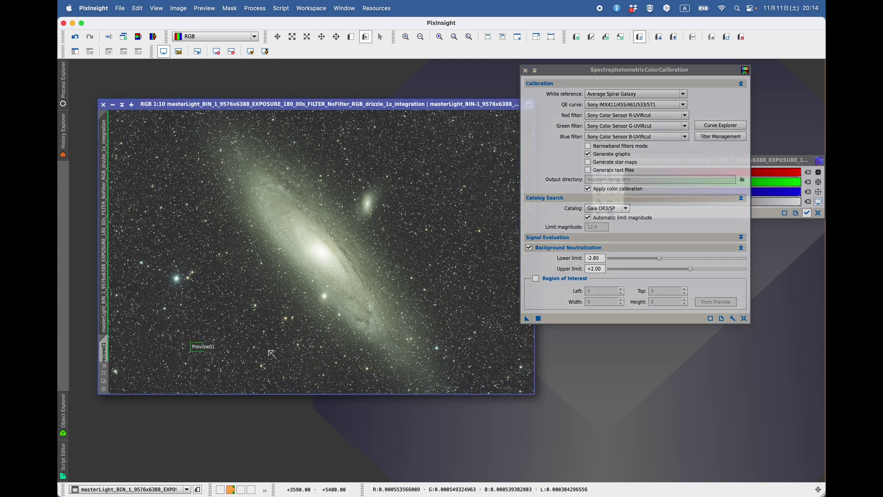
click(535, 278)
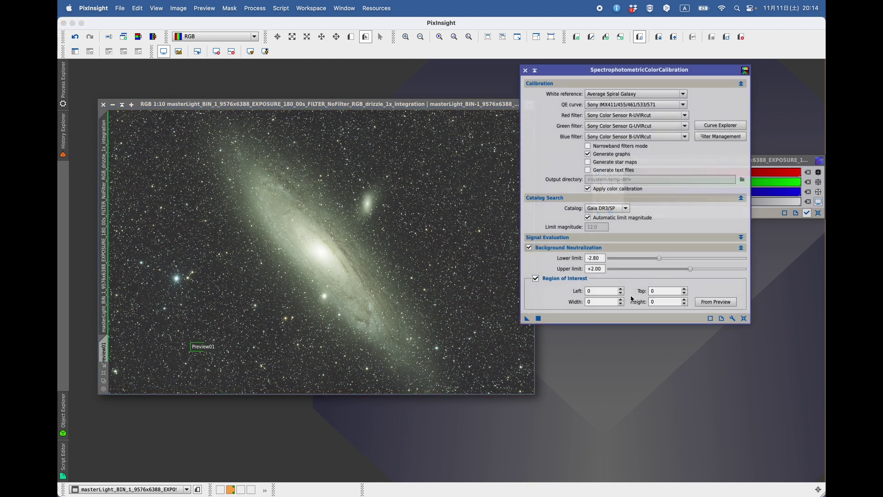
click(708, 304)
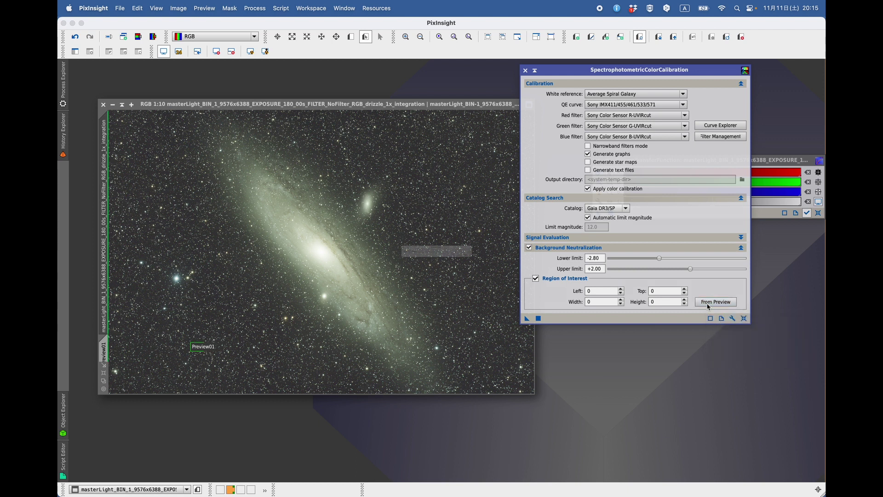
click(542, 249)
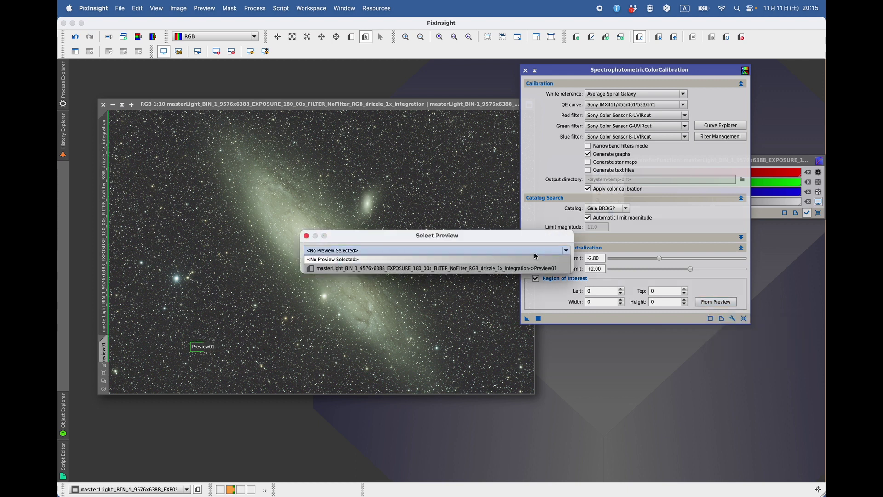
click(501, 268)
click(510, 264)
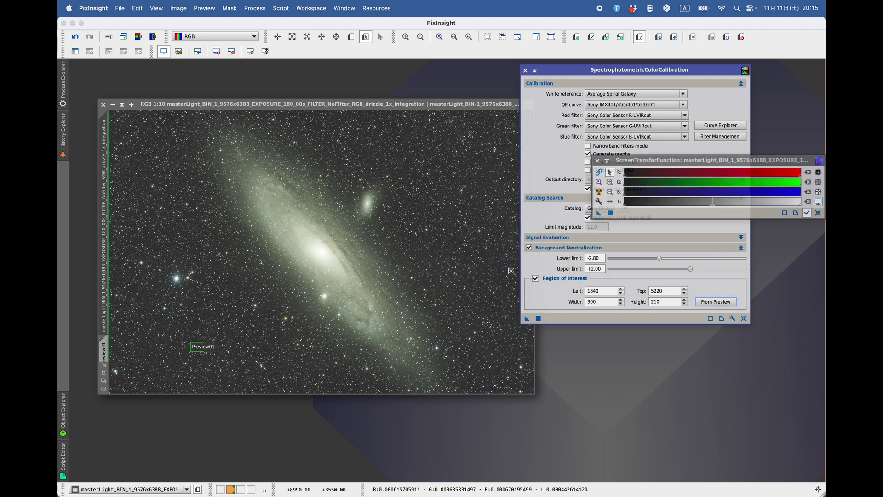
Execute the spectrophotometric color calibration on the M31 image and close its settings, white balance graphs and the process console
click(538, 318)
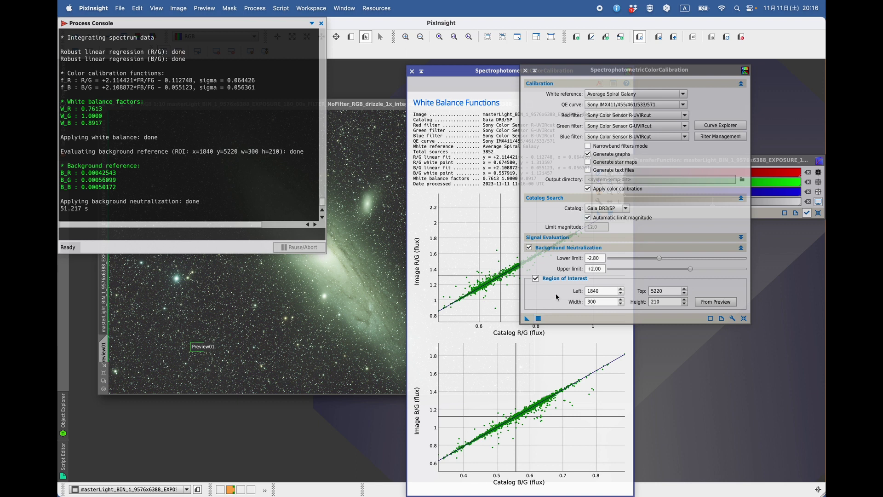
click(525, 71)
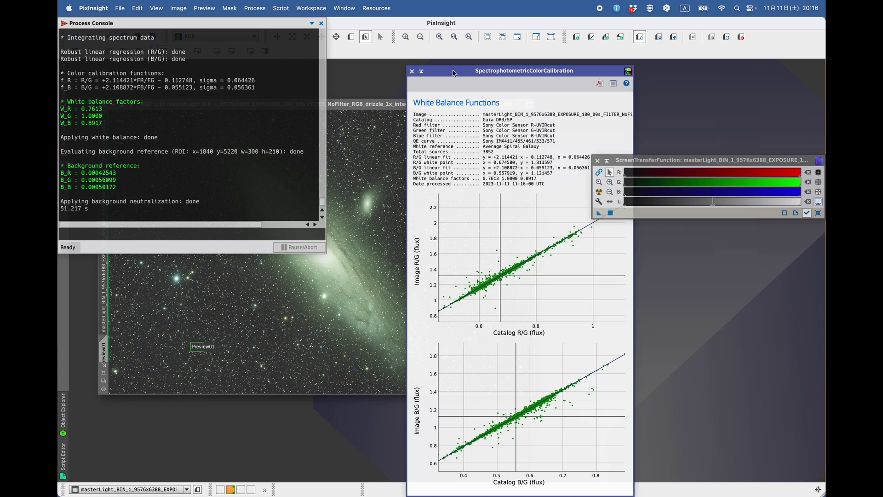
click(412, 71)
click(321, 23)
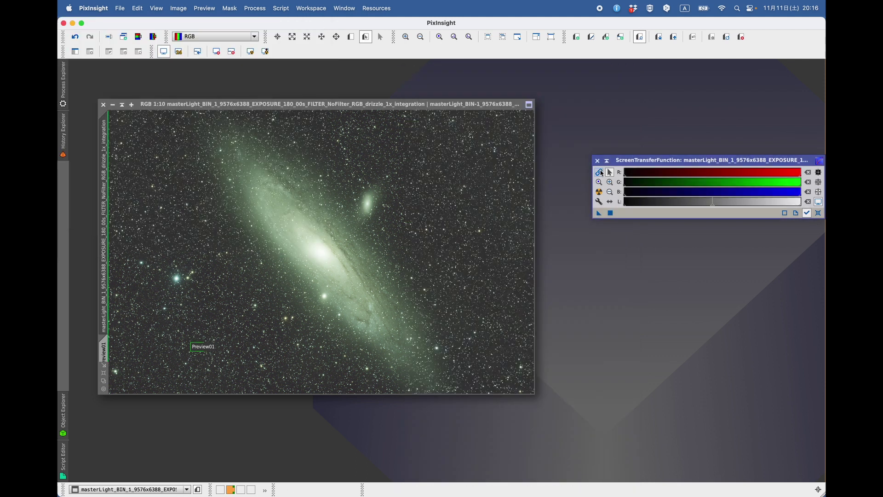
Compare linked and unlinked auto-stretches of the color-calibrated image, finishing with the RGB channels linked
click(598, 172)
click(599, 192)
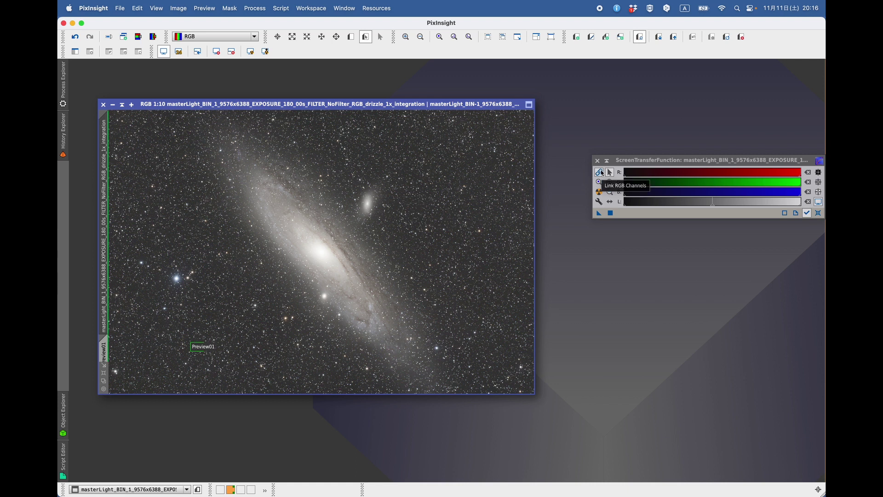
click(600, 172)
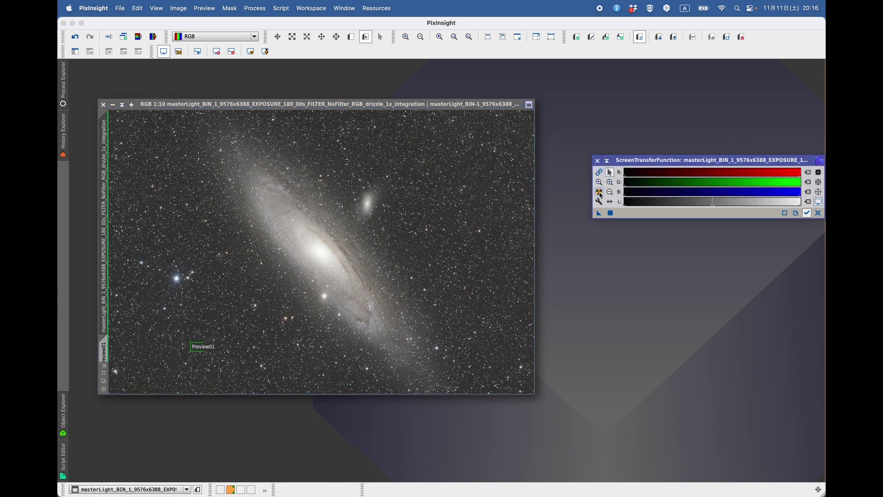
click(599, 192)
click(599, 172)
click(599, 191)
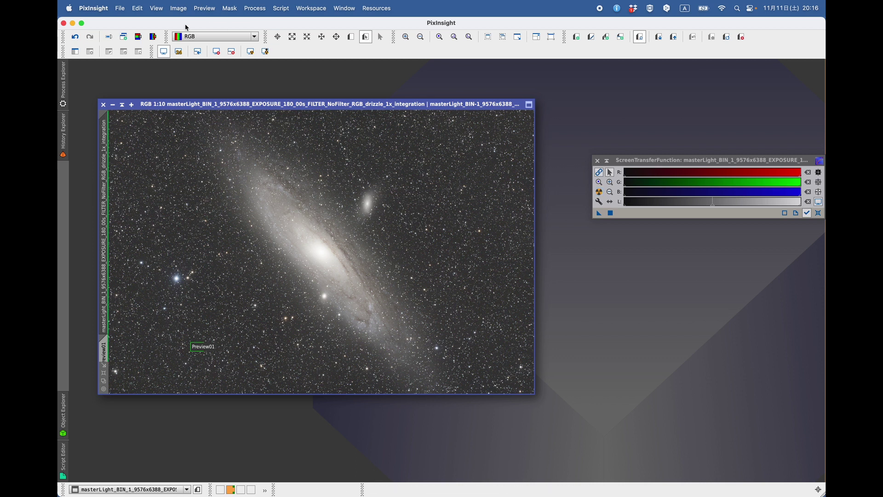
Delete all previews from the color-calibrated image
click(202, 8)
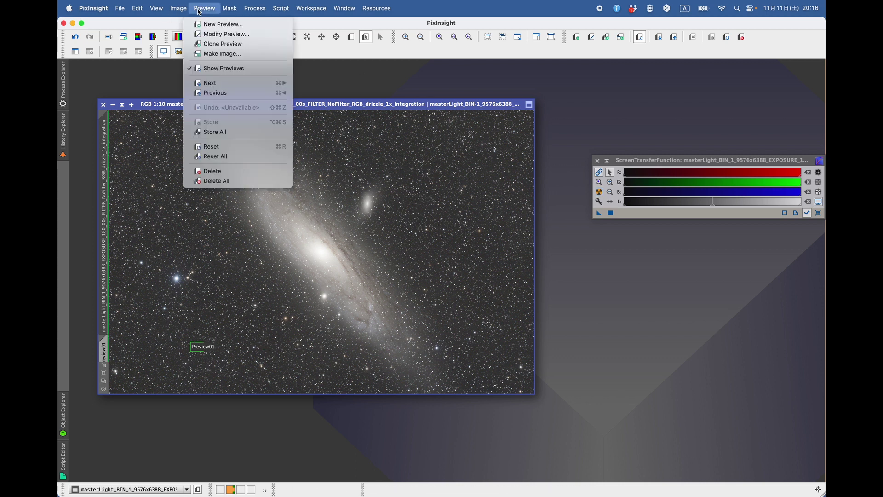
click(201, 180)
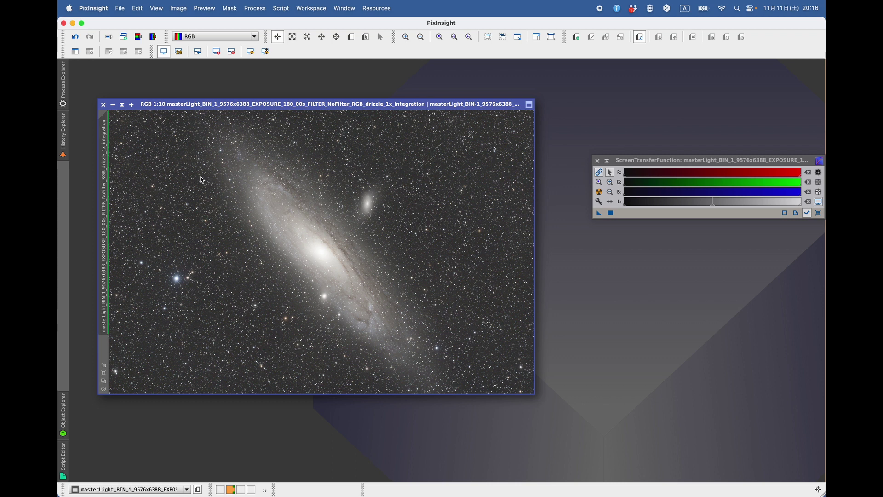
Open the BlurXTerminator process and arrange its window and the ScreenTransferFunction window so they do not overlap
click(259, 14)
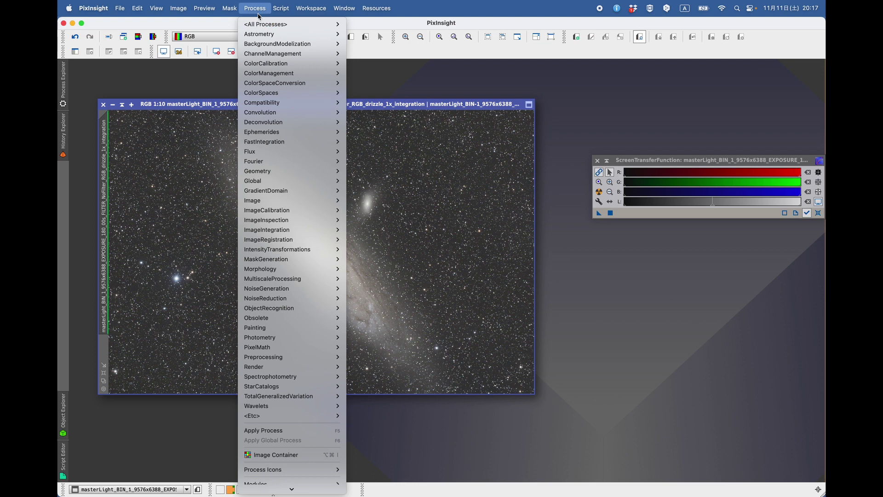
mouse_move(263, 125)
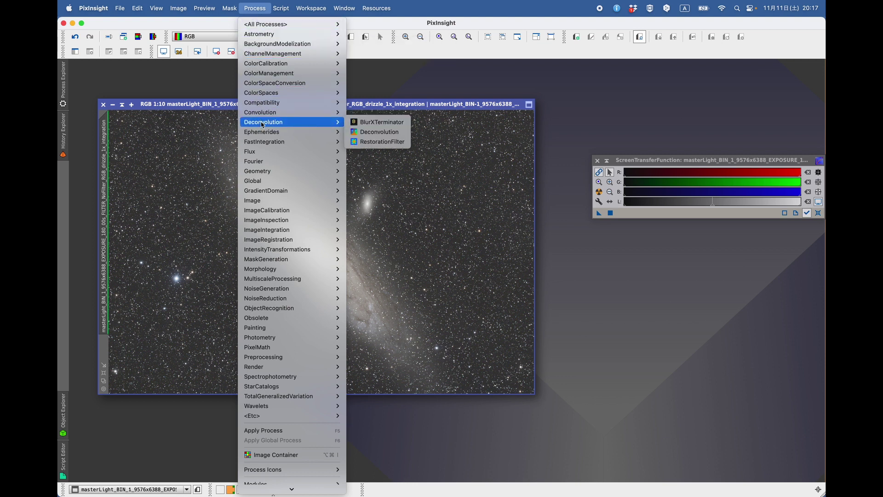
click(359, 123)
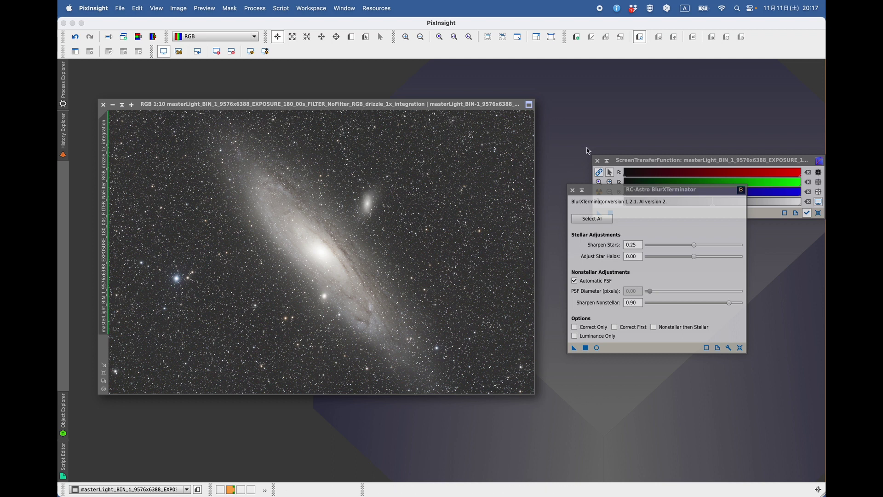
click(622, 161)
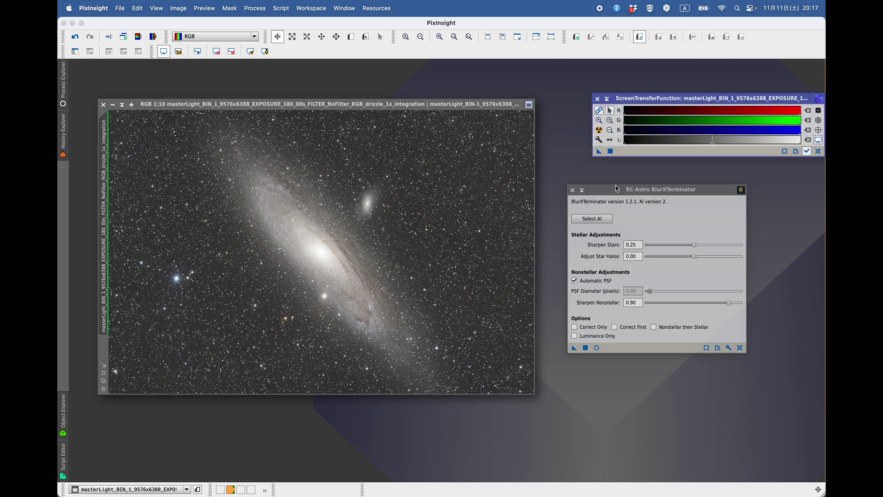
drag(617, 189, 602, 185)
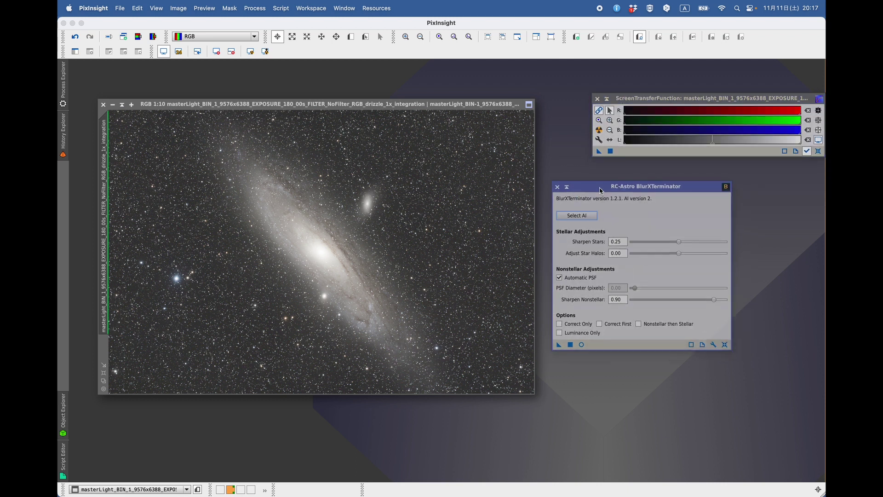
Create a preview from the galaxy core to its lower-right disc, display that preview and fit it to its window
click(351, 36)
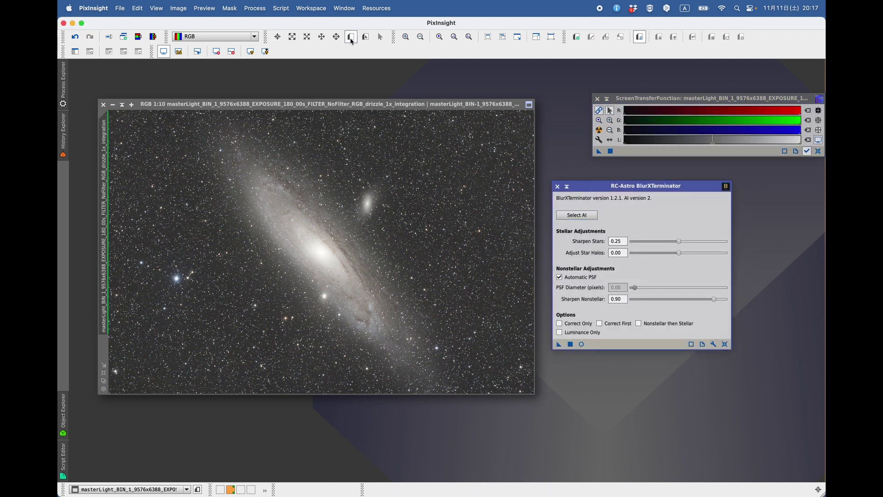
click(331, 249)
drag(330, 249, 423, 346)
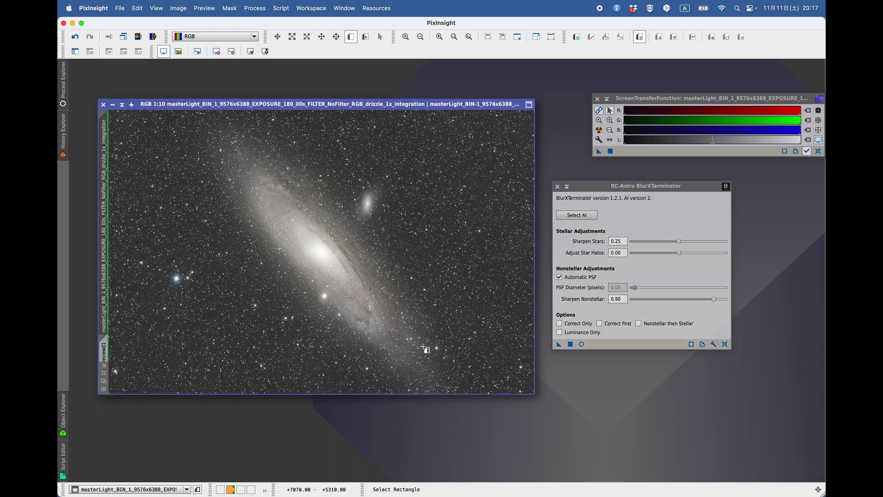
click(106, 344)
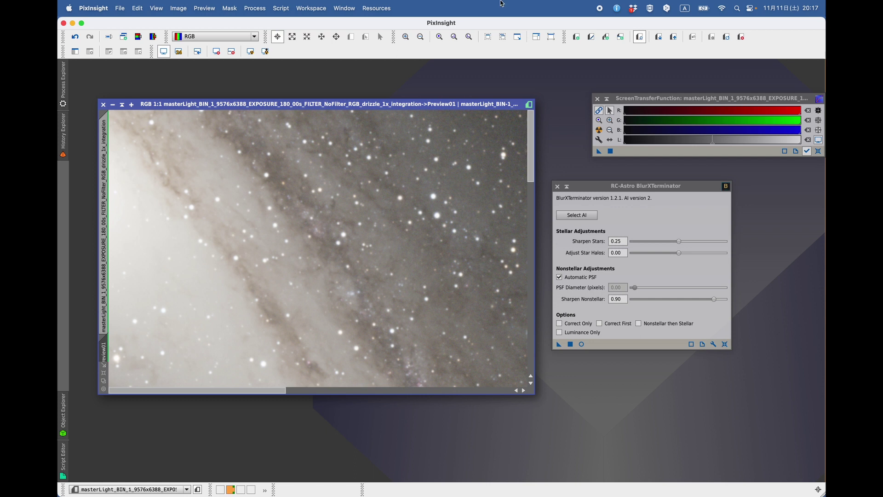
click(502, 37)
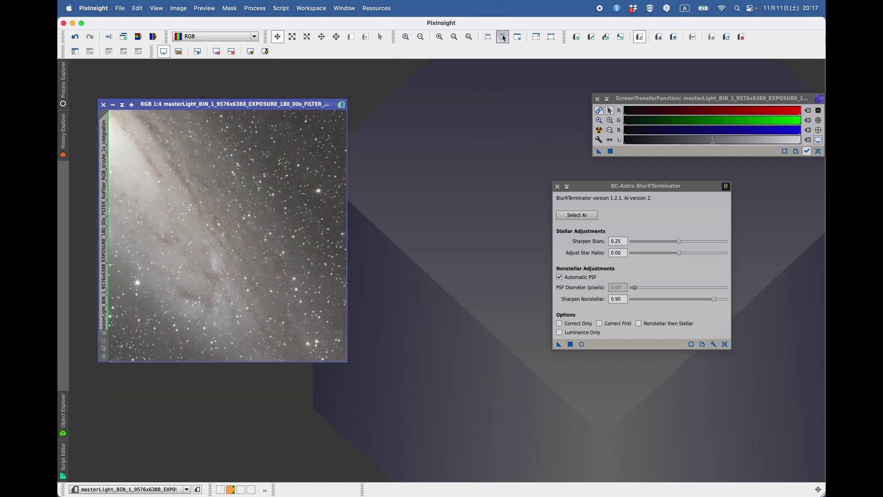
click(488, 36)
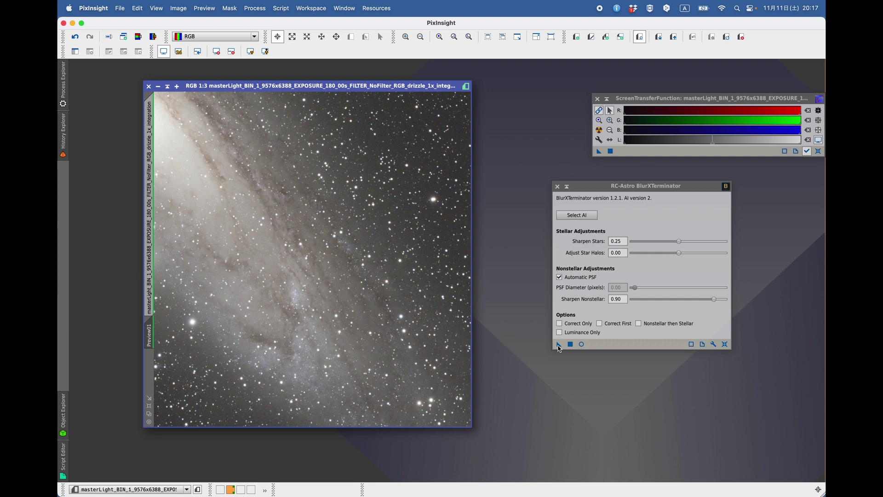
Test BlurXTerminator on the preview with Sharpen Stars 0.25 and Sharpen Nonstellar 0.90, and toggle between the before and after versions
drag(559, 344, 418, 363)
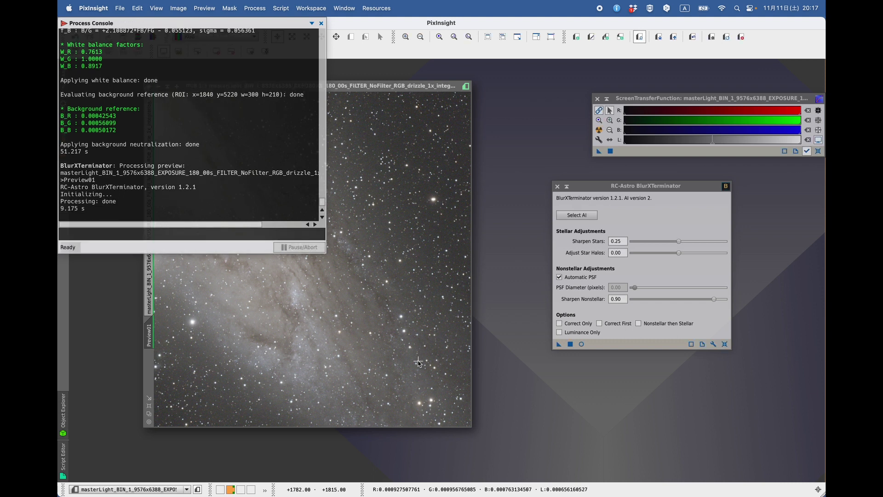
click(322, 24)
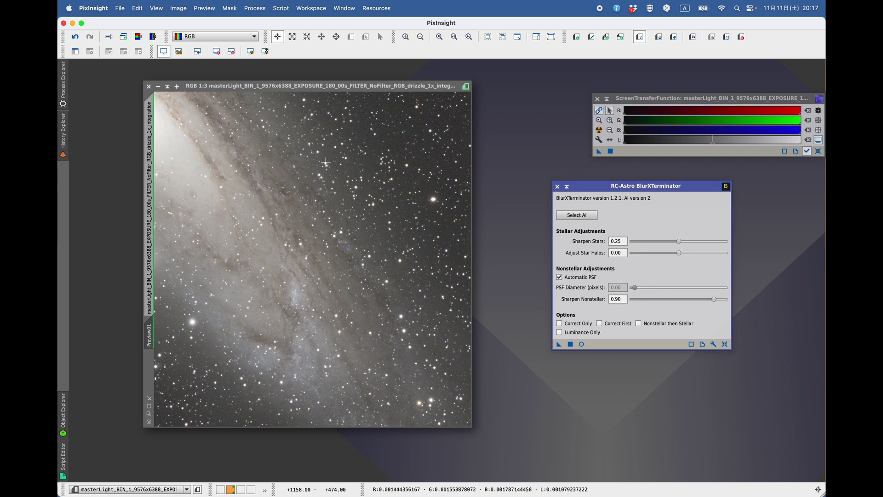
key(shift+super+z)
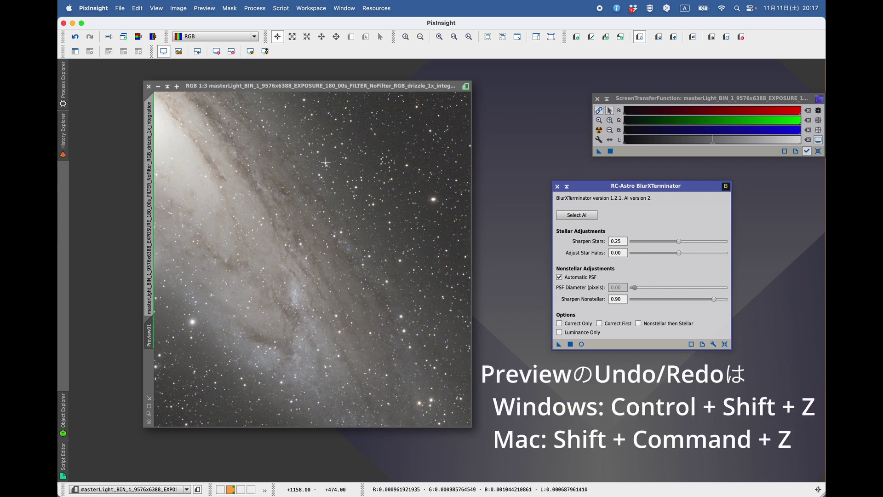
key(shift+super+z)
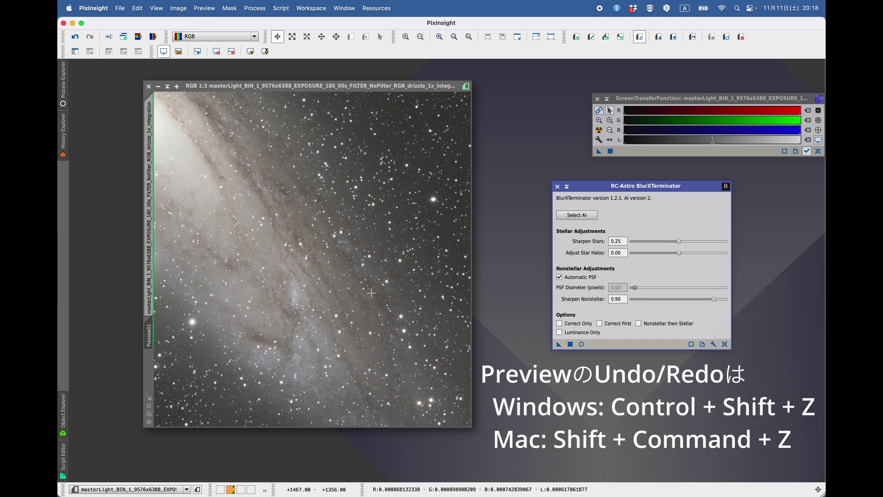
key(shift+super+z)
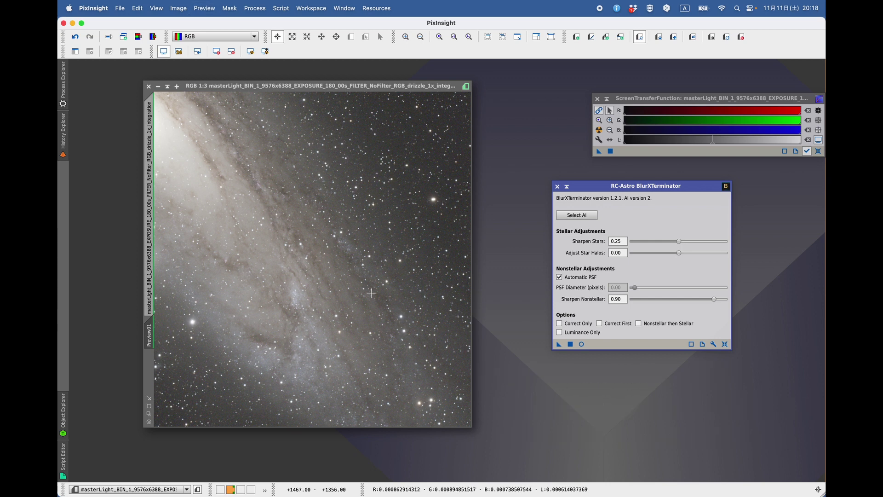
key(shift+super+y)
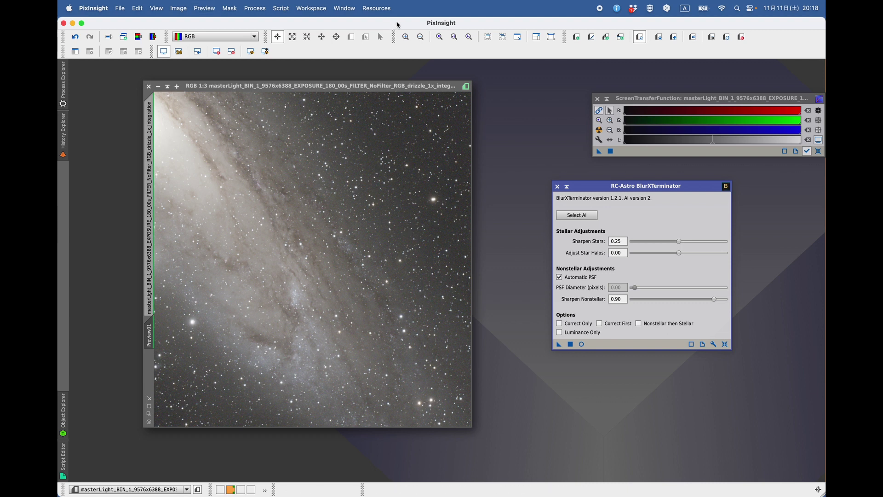
Examine the deconvolved stars at 2:1 in the galaxy disc and the outer star field, and return to the whole preview
click(405, 36)
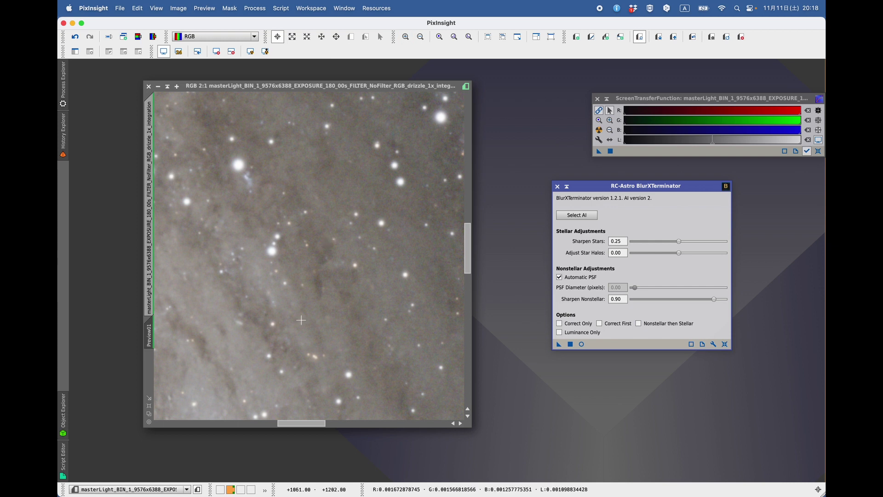
drag(307, 423, 399, 415)
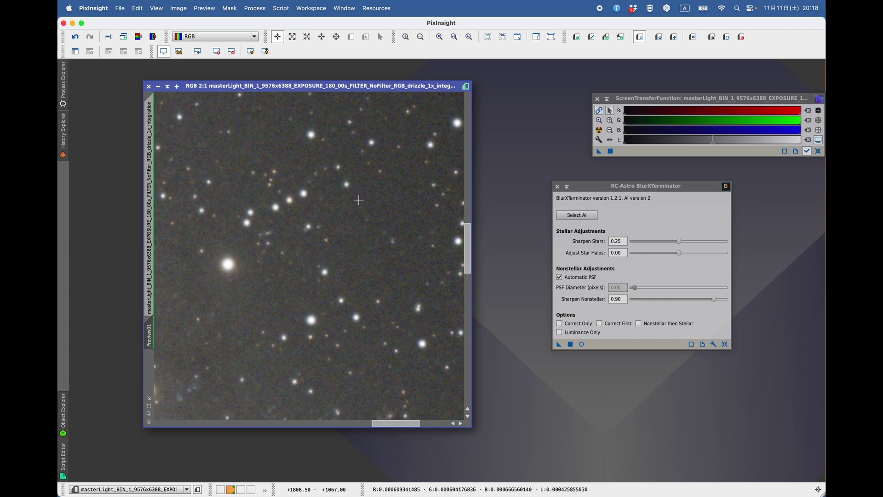
click(501, 38)
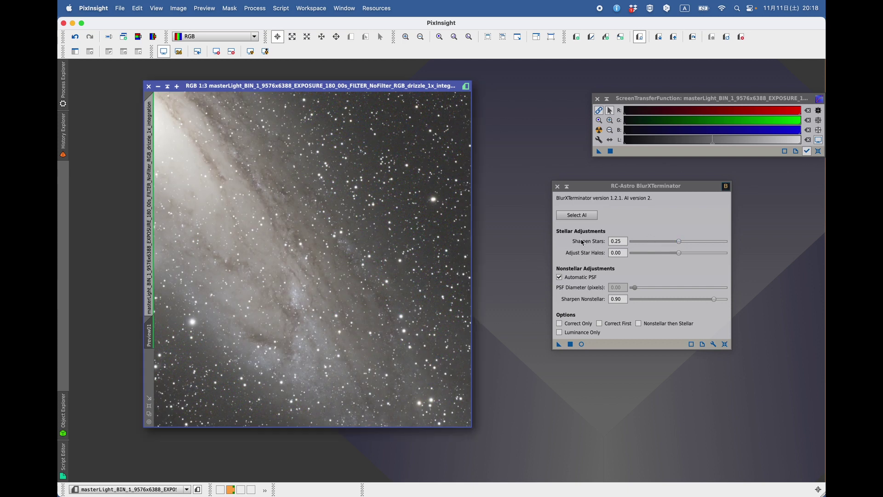
Set Sharpen Stars to 0.12, apply BlurXTerminator to the preview and close the process console
drag(678, 244, 658, 246)
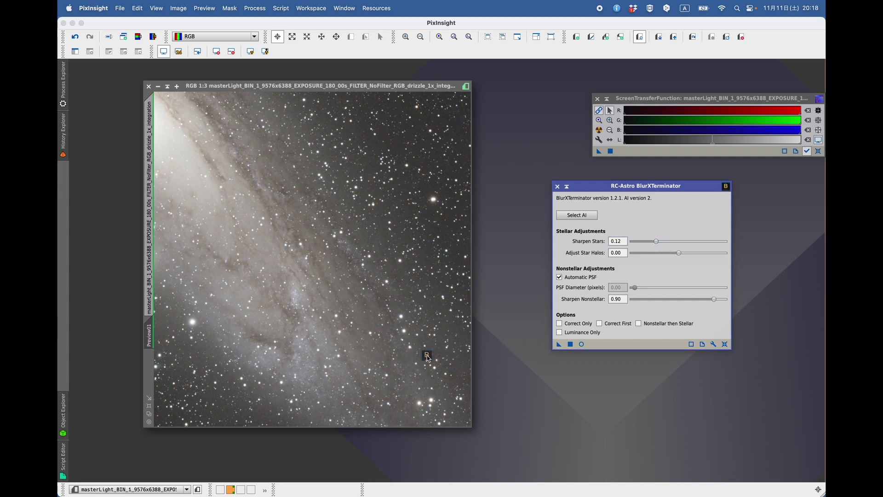
drag(427, 356, 427, 358)
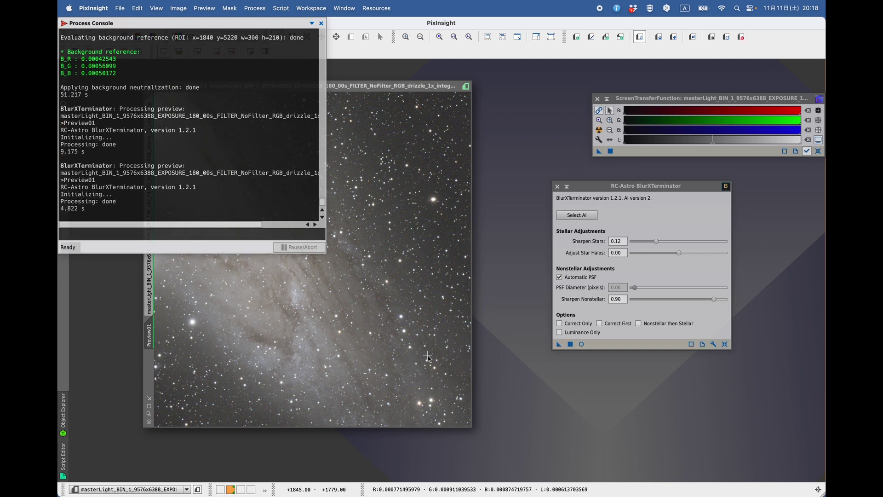
click(321, 23)
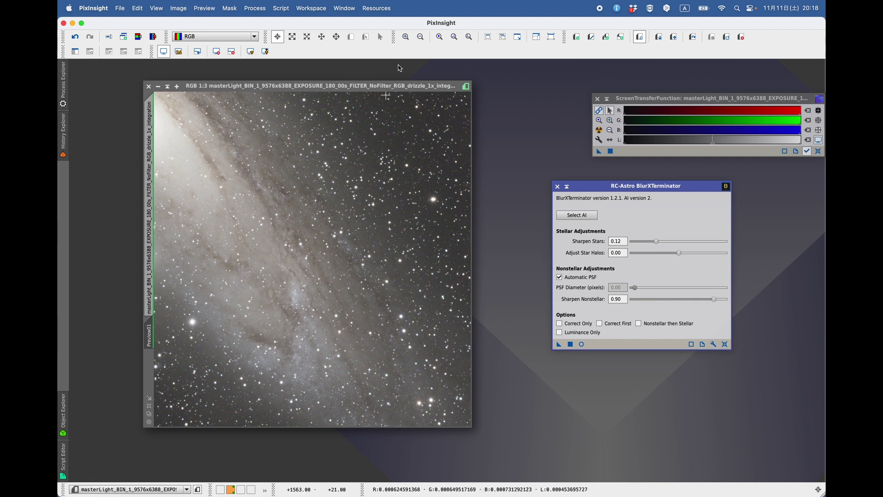
Examine the preview's star sizes and dust lane detail at magnifications from 2:1 down to 1:4, and fit the preview to its window
click(406, 36)
click(405, 37)
click(406, 37)
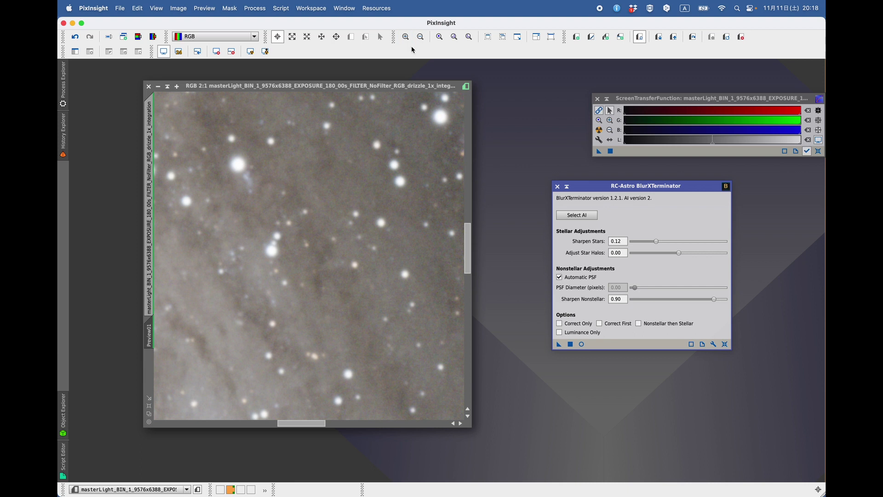
click(421, 38)
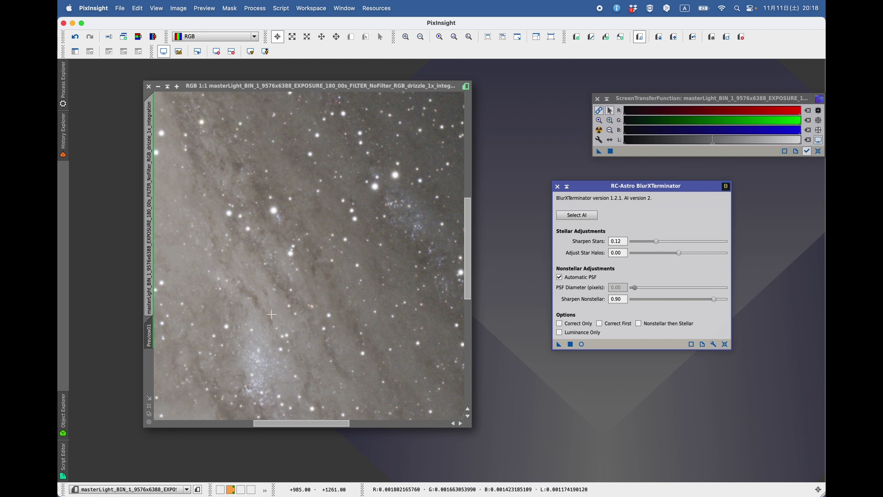
click(406, 37)
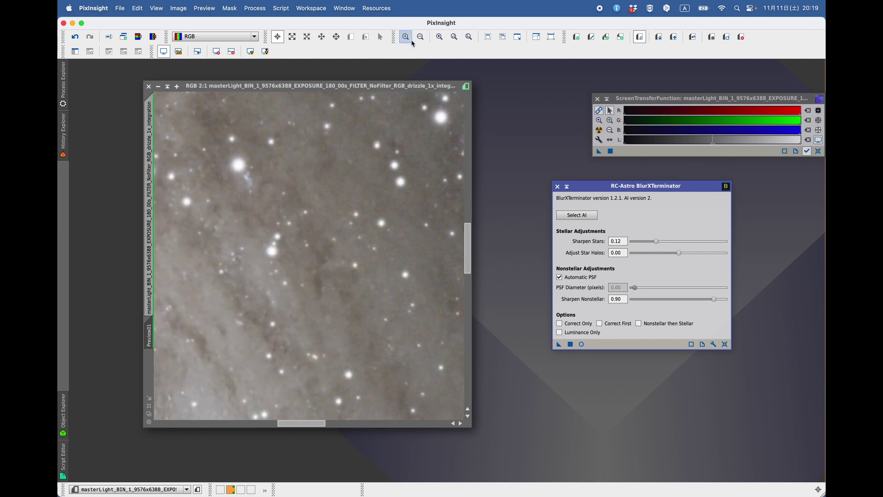
click(421, 37)
click(421, 37)
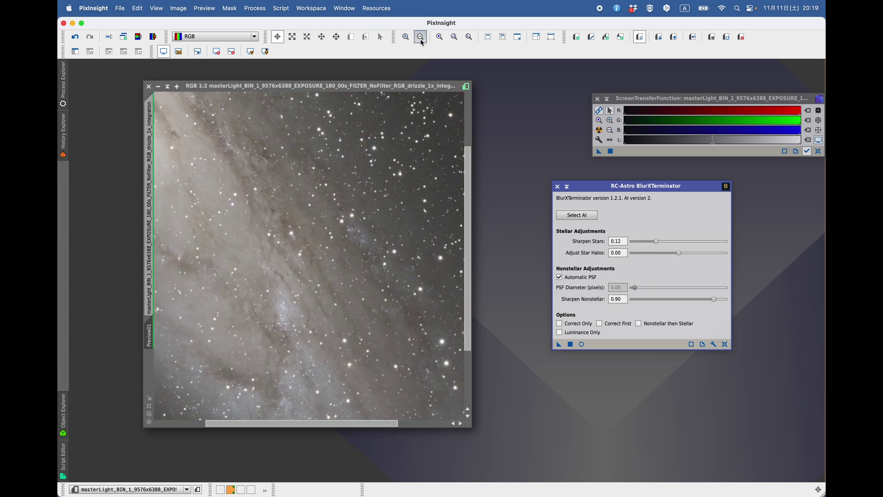
click(420, 37)
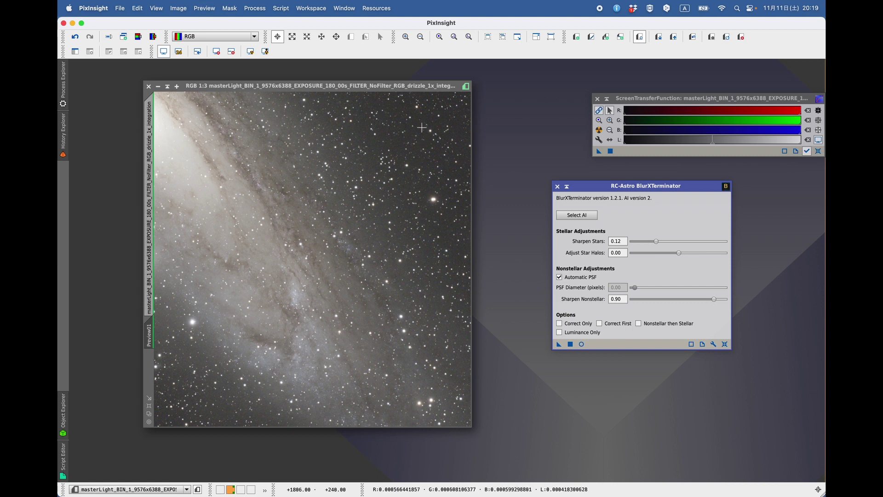
click(420, 38)
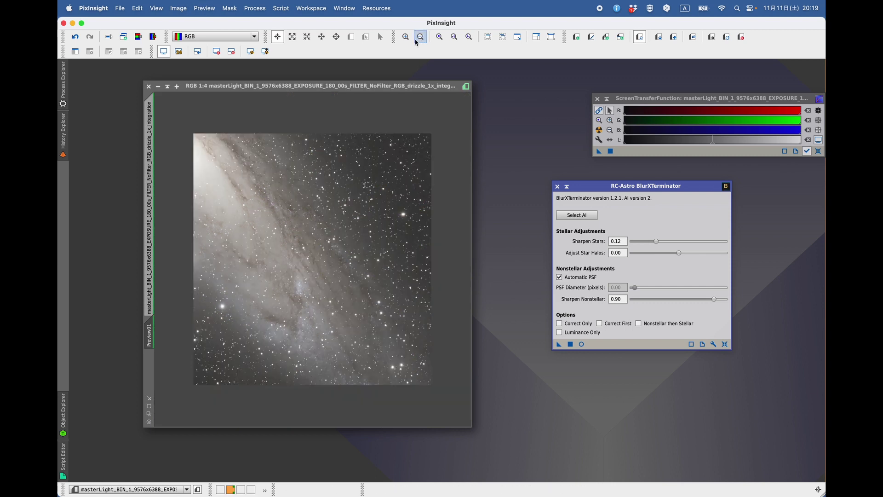
click(488, 39)
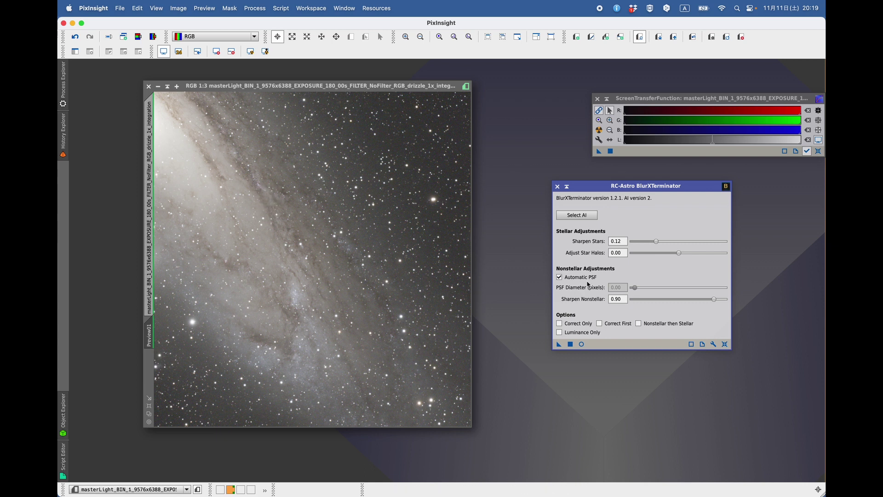
Test BlurXTerminator on the preview with Sharpen Nonstellar at 0.40 and compare the dust lanes before and after at 1:1
click(714, 299)
drag(703, 301, 672, 302)
click(558, 344)
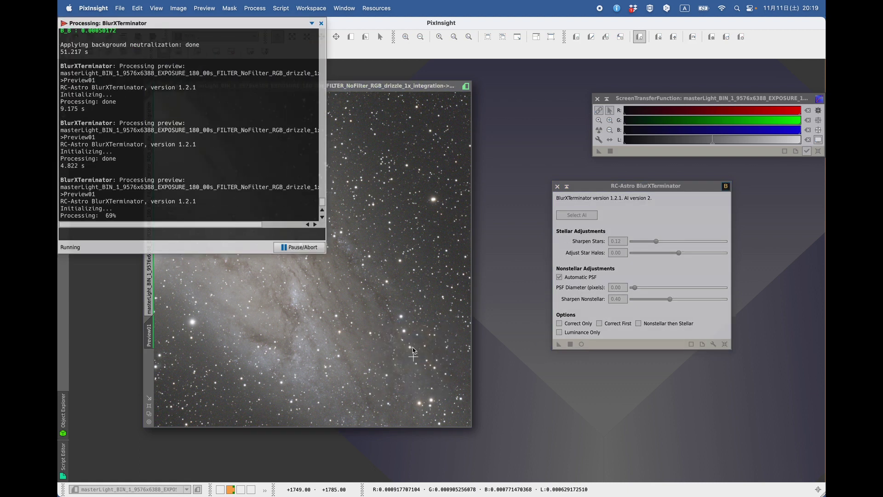
click(322, 23)
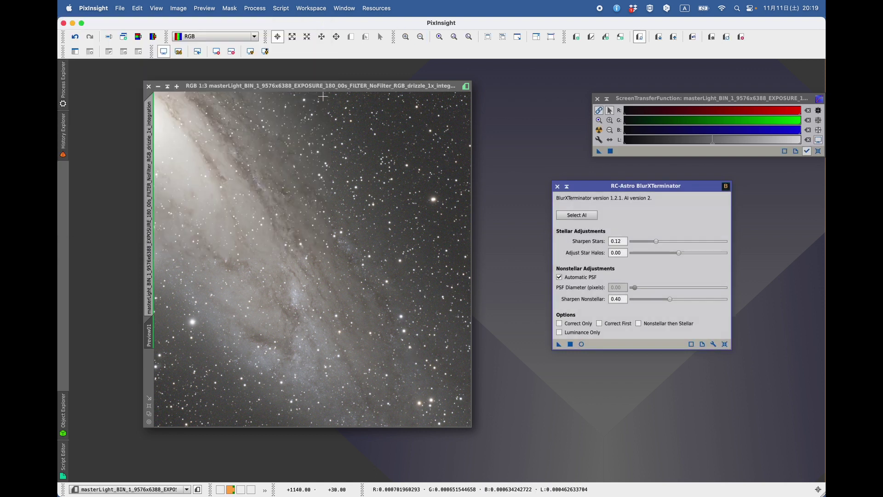
key(super+shift+z)
click(405, 37)
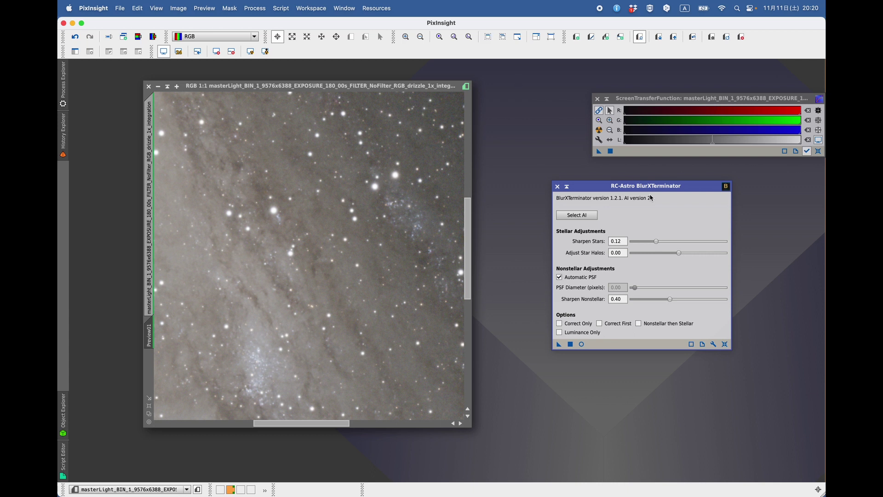
Set Sharpen Nonstellar to 0.92, apply BlurXTerminator to the preview and close the process console
drag(671, 301, 707, 298)
click(558, 345)
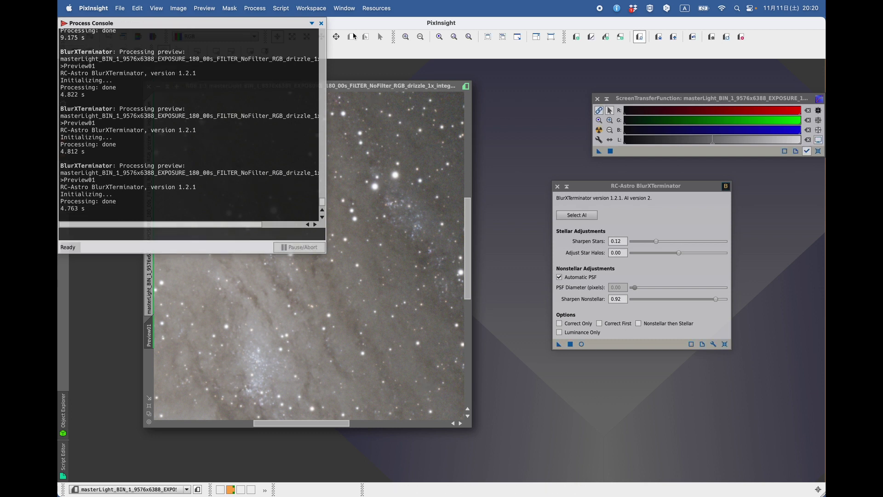
click(321, 23)
Compare the preview's dust lanes and star clusters before and after the Sharpen Nonstellar 0.92 deconvolution at 1:1
key(super+shift+z)
key(super+shift+z)
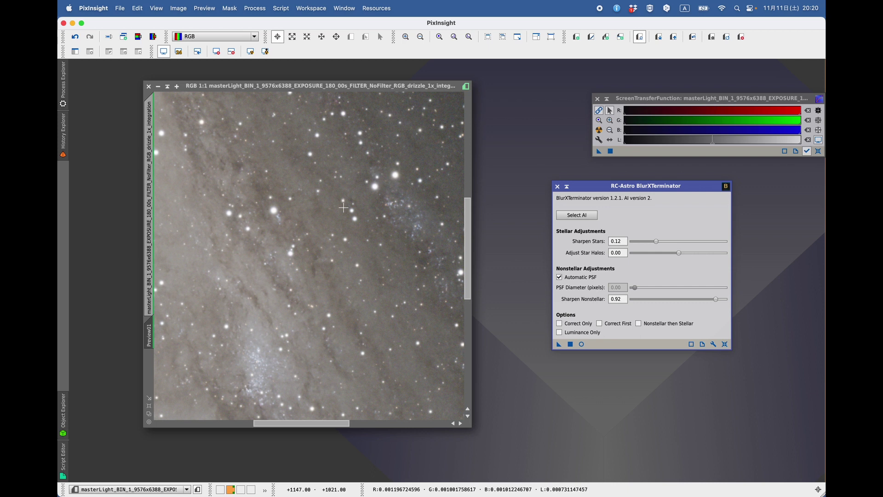
key(super+shift+z)
key(super+shift+z)
key(super+shift+z)
key(super+shift+z)
key(super+shift+z)
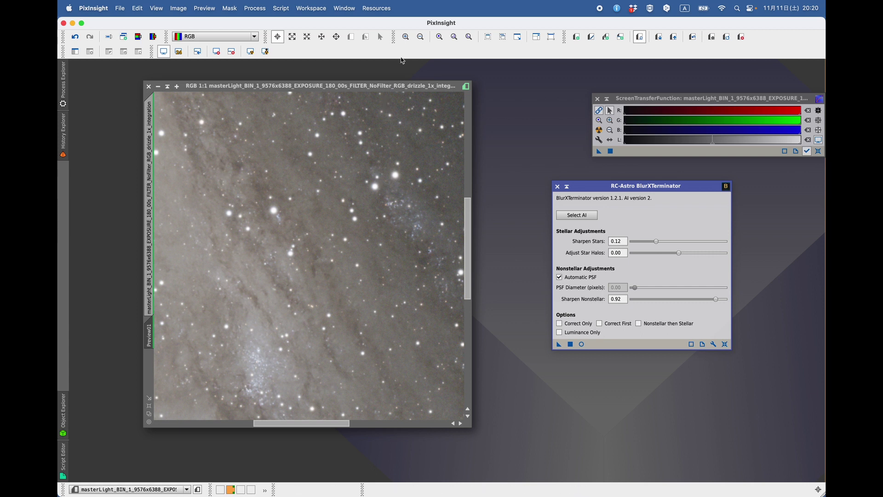
Examine the preview at 2:1, then toggle the last deconvolution at 1:1 to compare stars and dust lanes
click(406, 37)
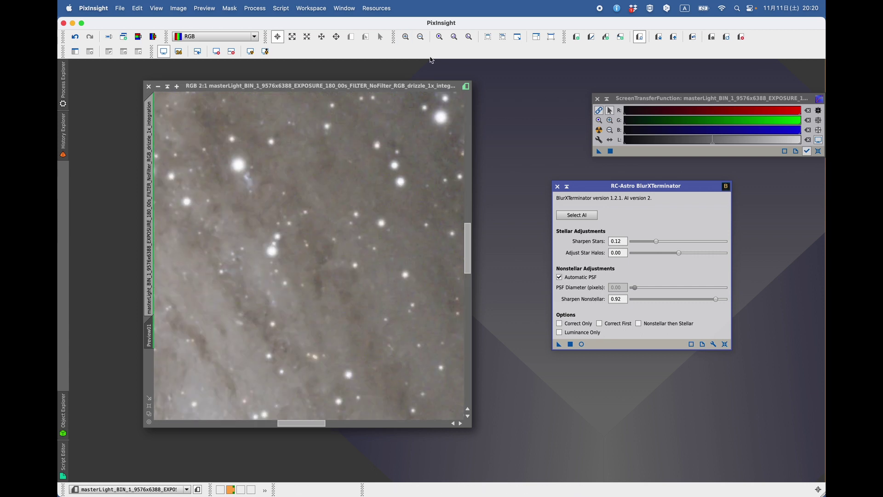
click(420, 37)
key(super+shift+z)
key(super+shift+z)
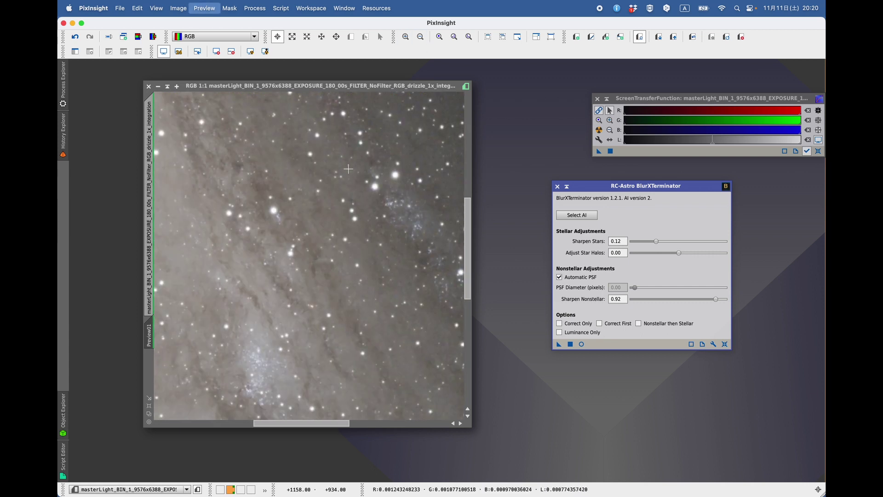
key(super+shift+z)
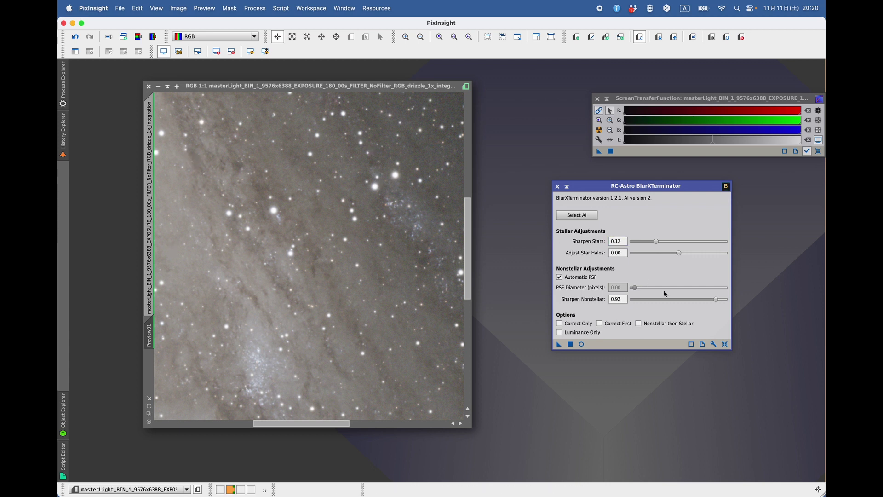
Set Sharpen Nonstellar to 0.40 and apply BlurXTerminator to the preview
drag(713, 299, 663, 303)
click(559, 346)
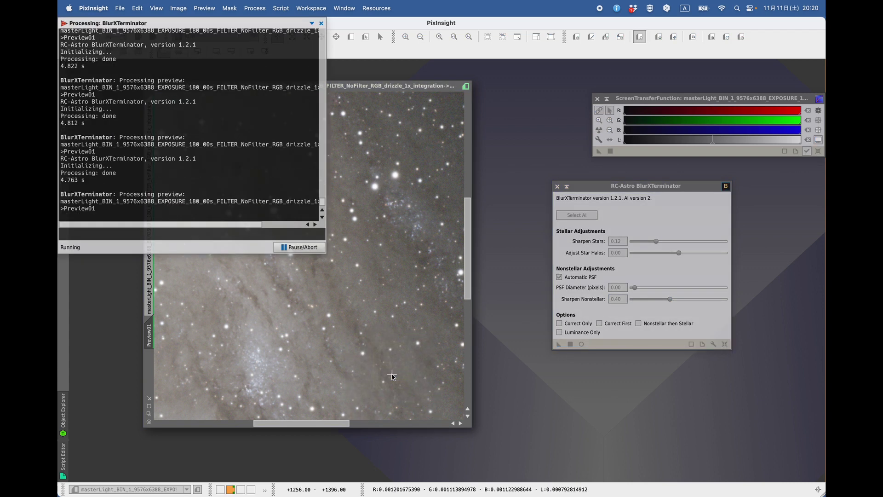
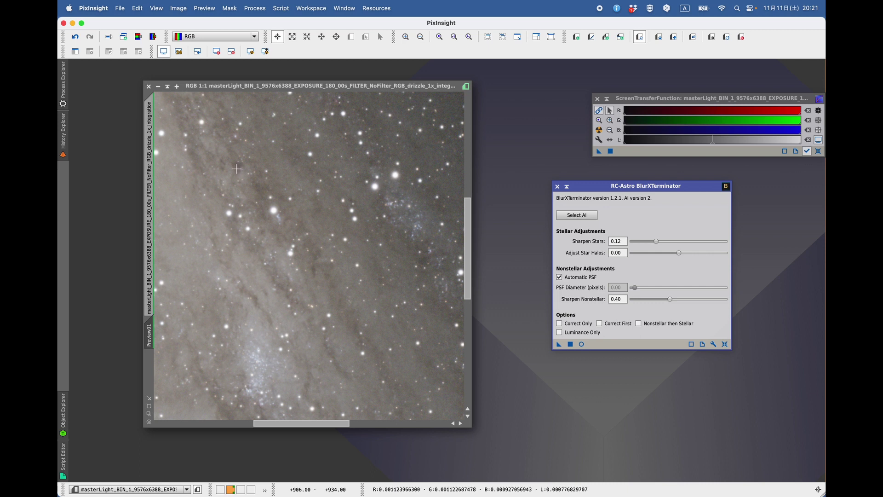
Delete the preview from the main image and apply BlurXTerminator to the whole image with Sharpen Stars 0.12 and Sharpen Nonstellar 0.40
click(149, 174)
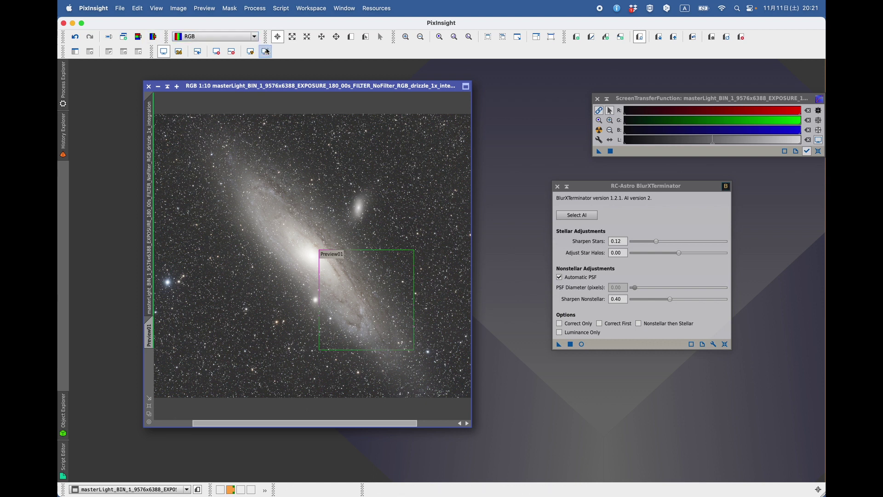
click(204, 8)
click(218, 181)
click(502, 37)
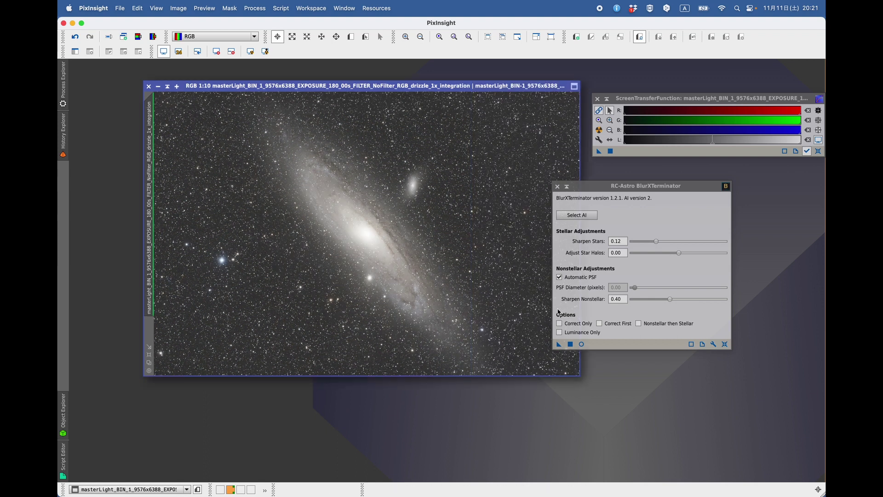
drag(559, 344, 510, 345)
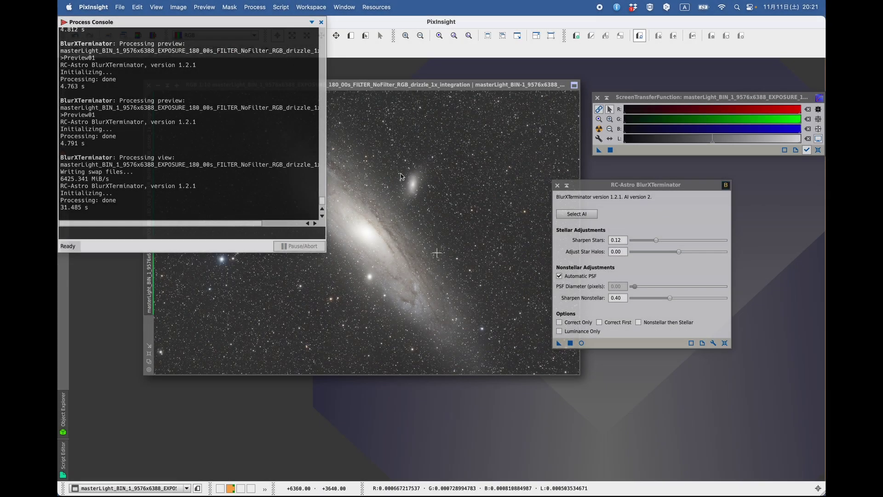
click(321, 22)
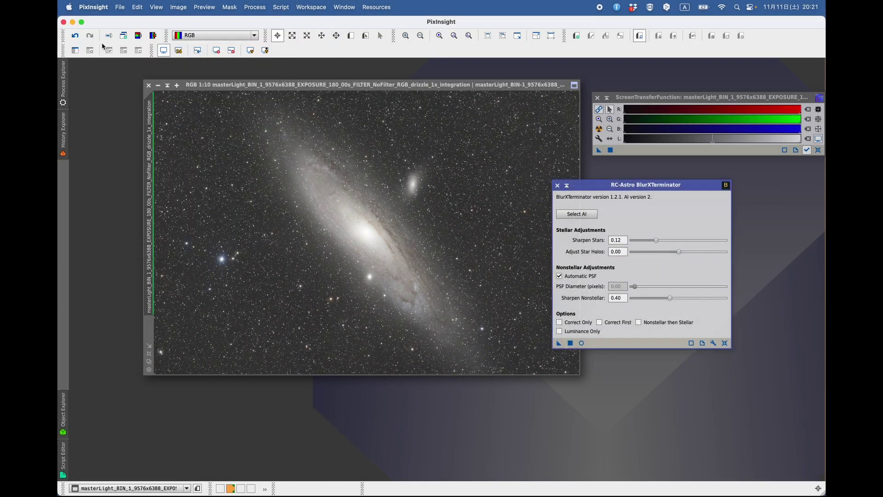
Compare the whole galaxy at 1:10 before and after BlurXTerminator by undoing and redoing the process
click(75, 35)
click(87, 40)
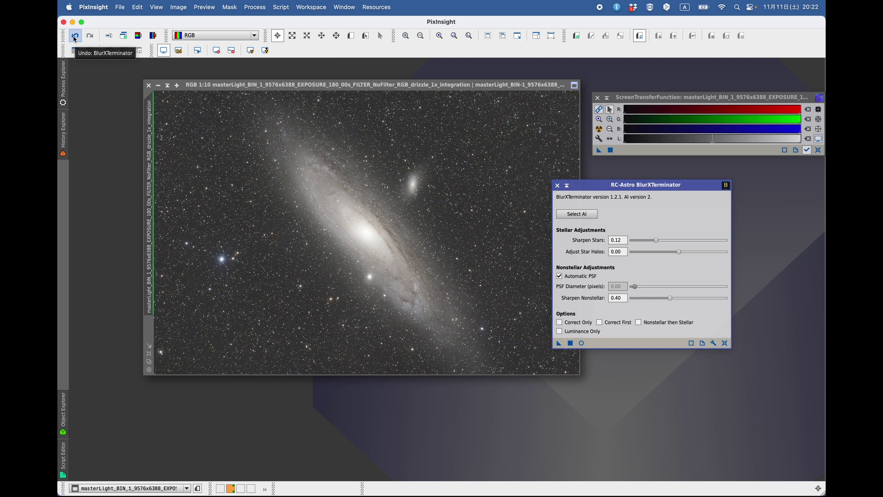
click(75, 39)
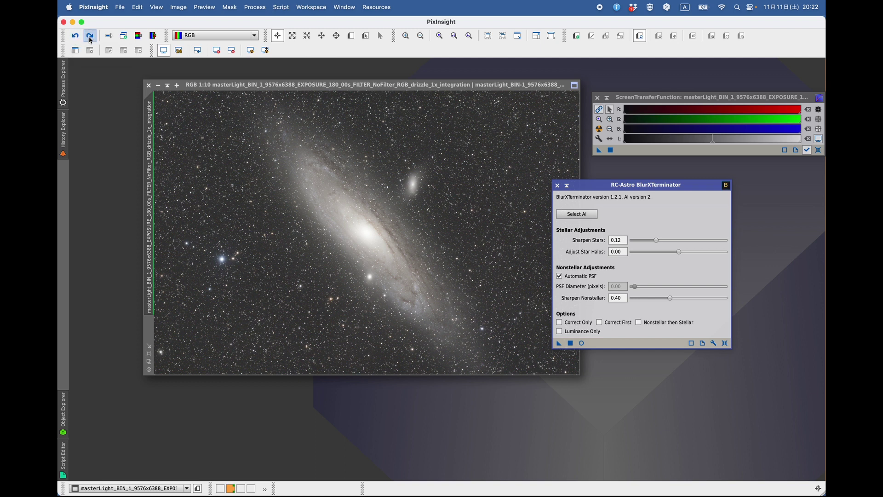
click(91, 40)
click(74, 41)
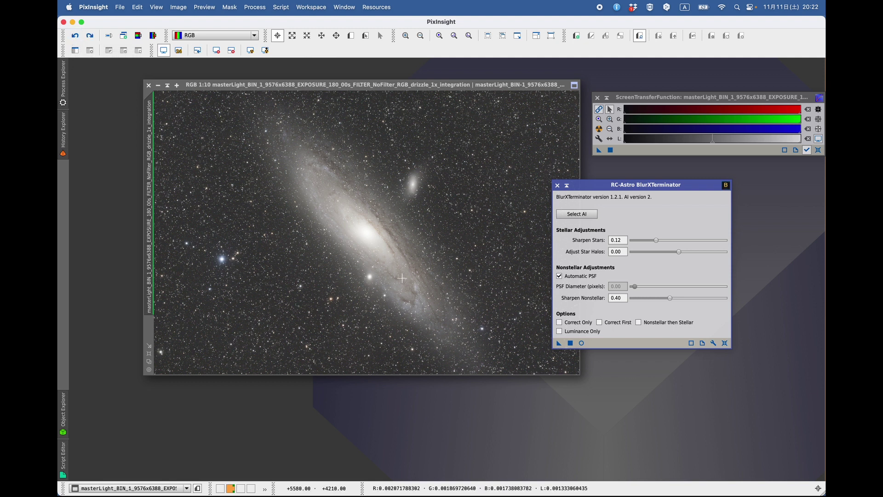
click(89, 40)
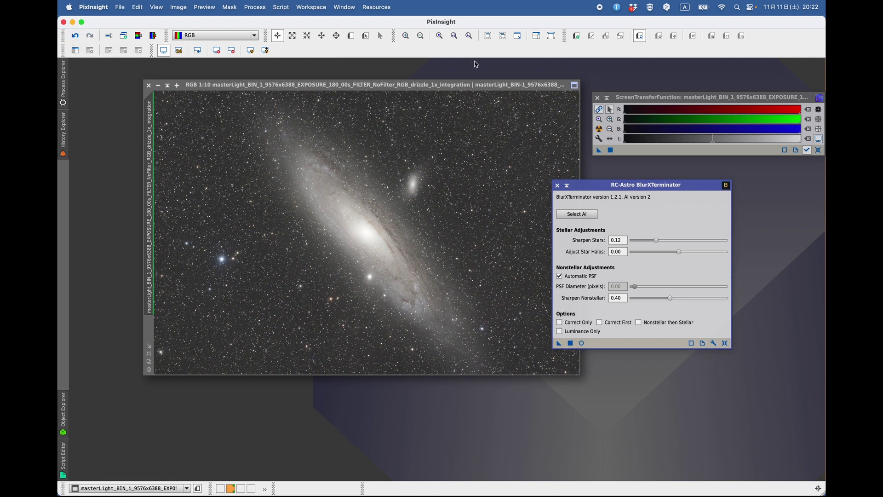
Compare the galaxy core and its surrounding dust lanes at 1:2 with and without the deconvolution
click(404, 39)
click(405, 39)
click(405, 38)
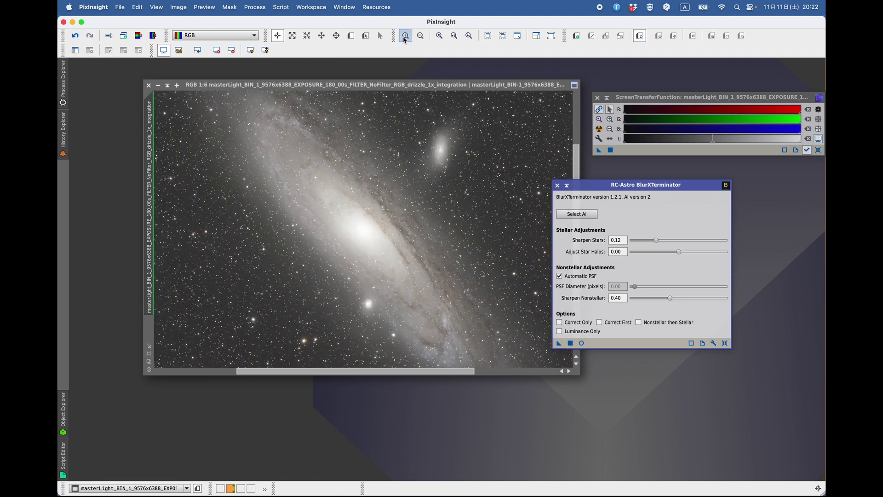
click(405, 38)
click(405, 38)
click(405, 39)
click(405, 39)
click(405, 39)
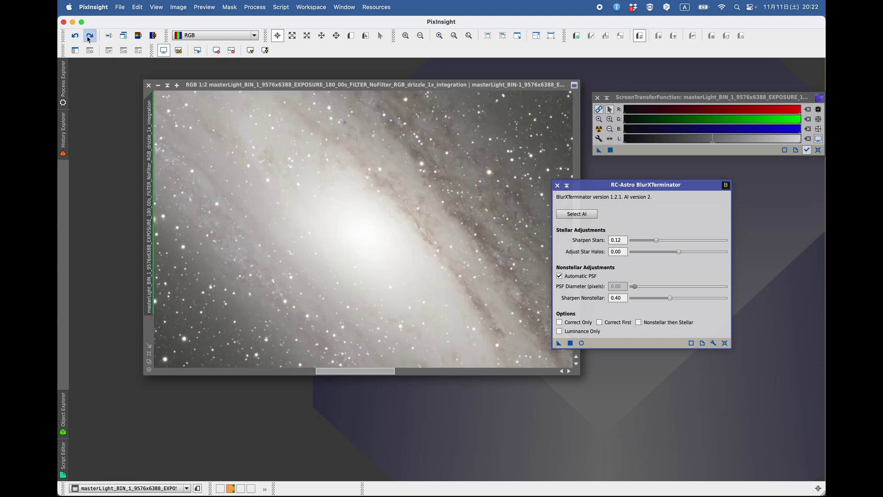
click(90, 37)
click(83, 39)
click(90, 38)
Compare the core's dust lanes and stars at 1:1 before and after deconvolution, keep it applied, and fit the image to its window
click(406, 36)
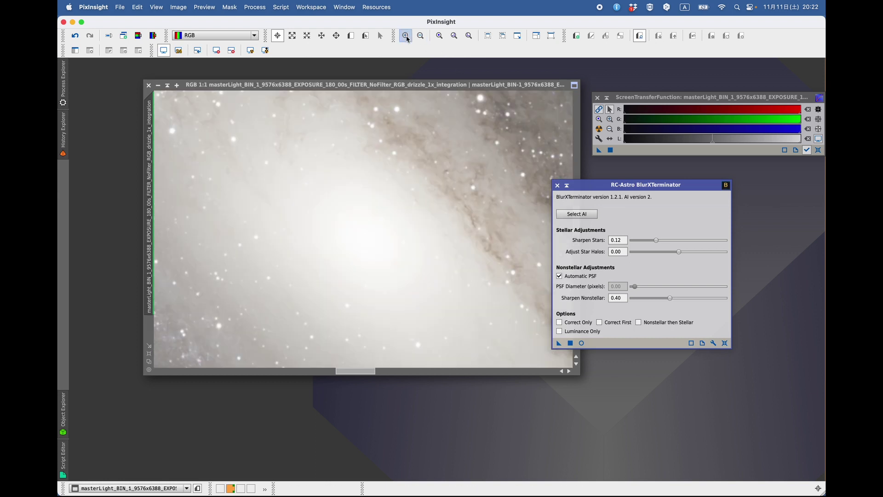
click(76, 35)
click(89, 36)
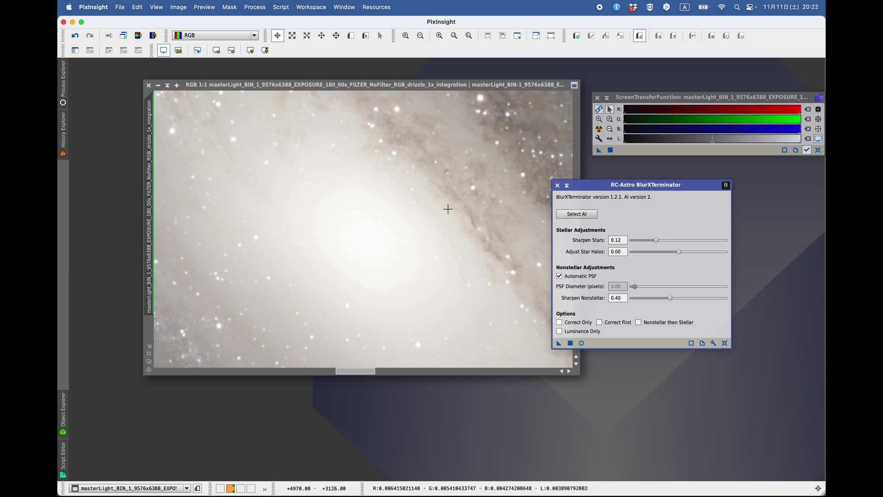
click(76, 36)
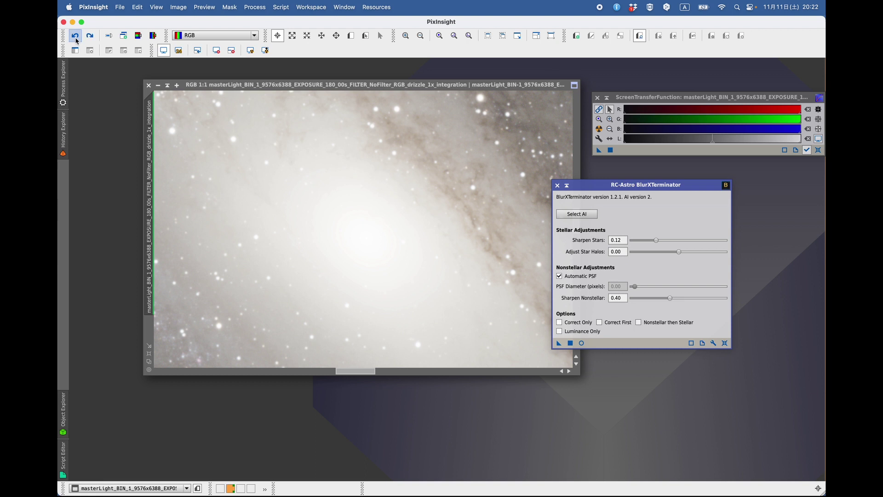
click(90, 36)
click(502, 38)
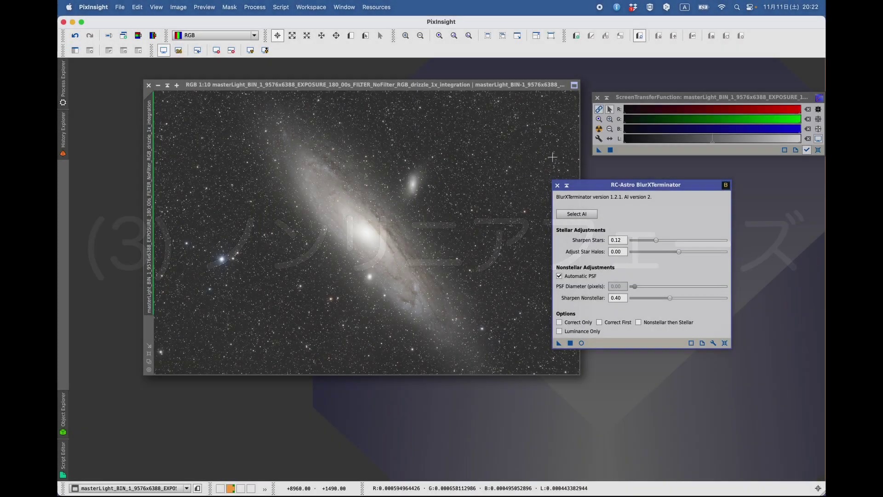
Close BlurXTerminator and ScreenTransferFunction, open HistogramTransformation, and turn off the image's screen stretch
key(Escape)
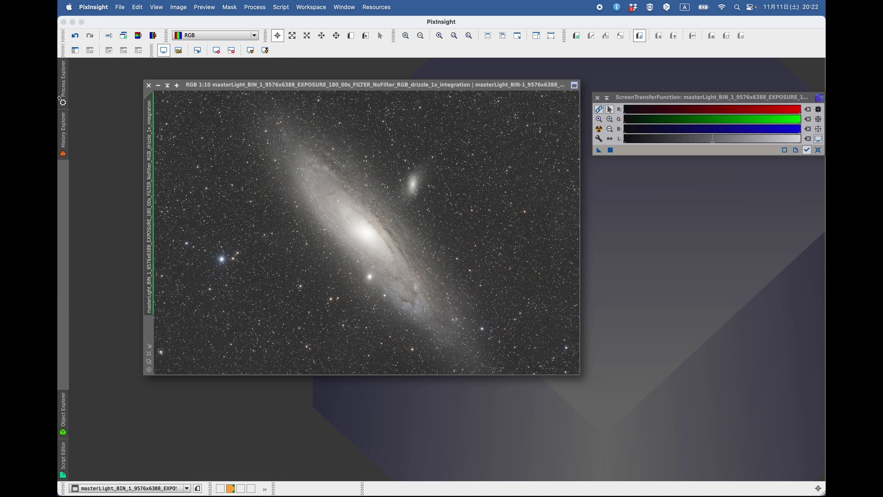
click(62, 81)
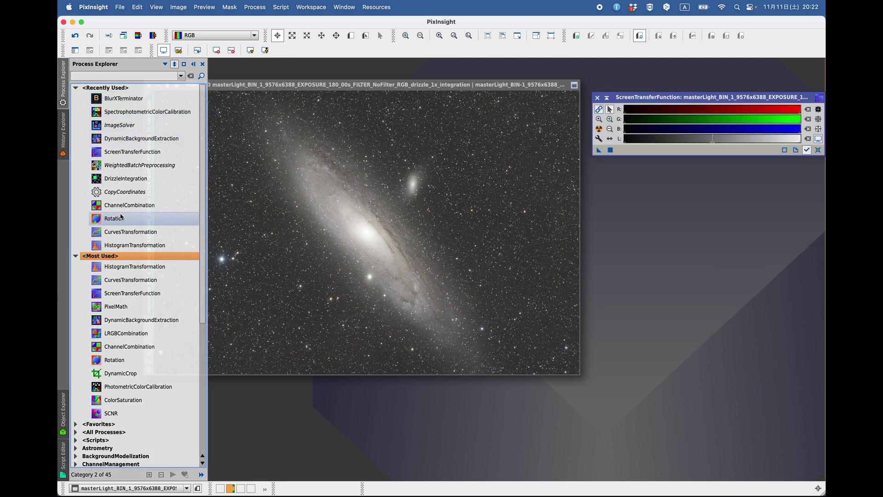
double_click(128, 266)
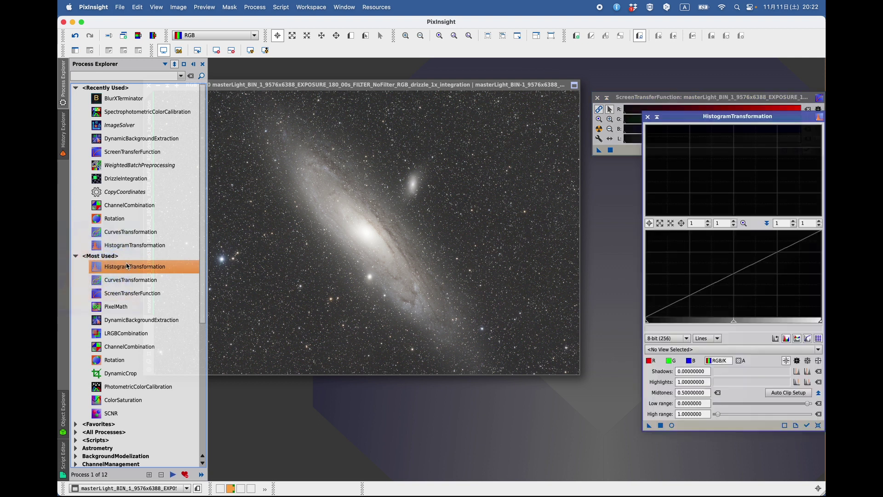
drag(685, 122, 655, 119)
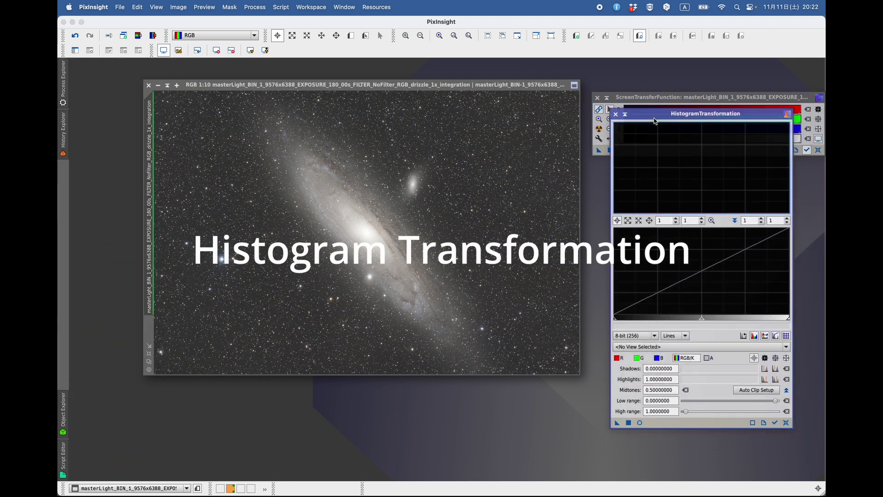
click(597, 98)
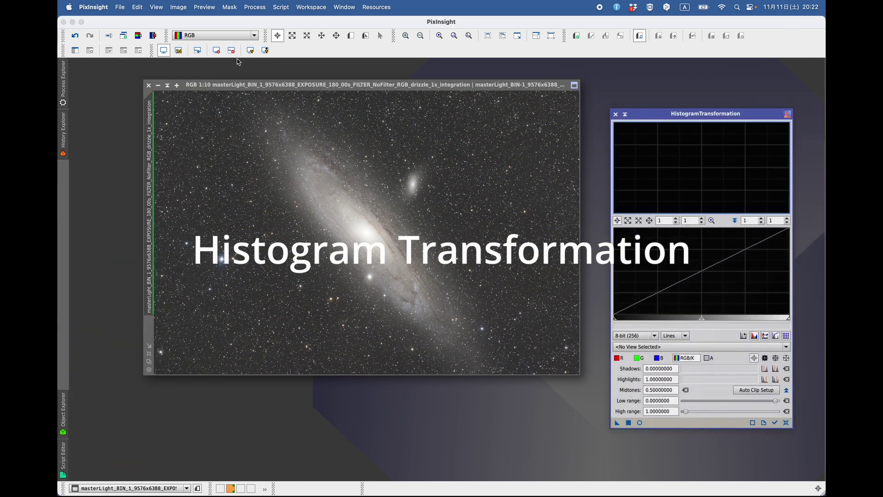
click(165, 51)
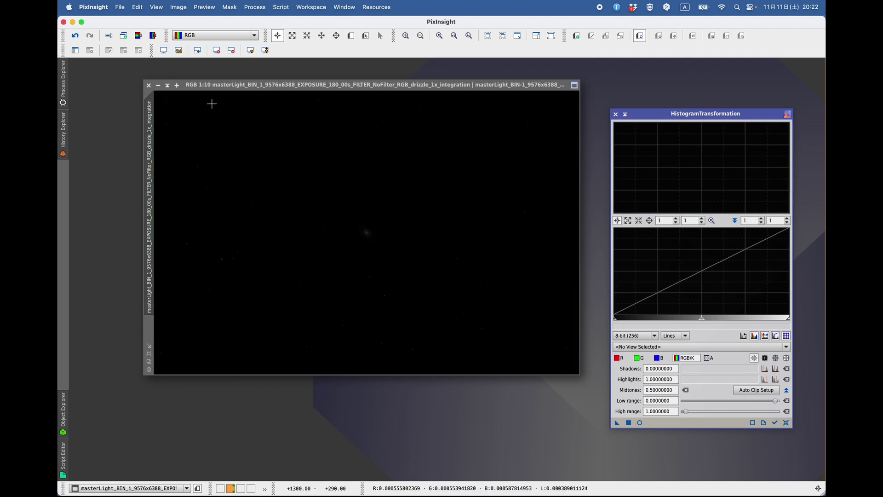
Open the real-time preview for HistogramTransformation and select the RGB master light as its histogram view
click(639, 422)
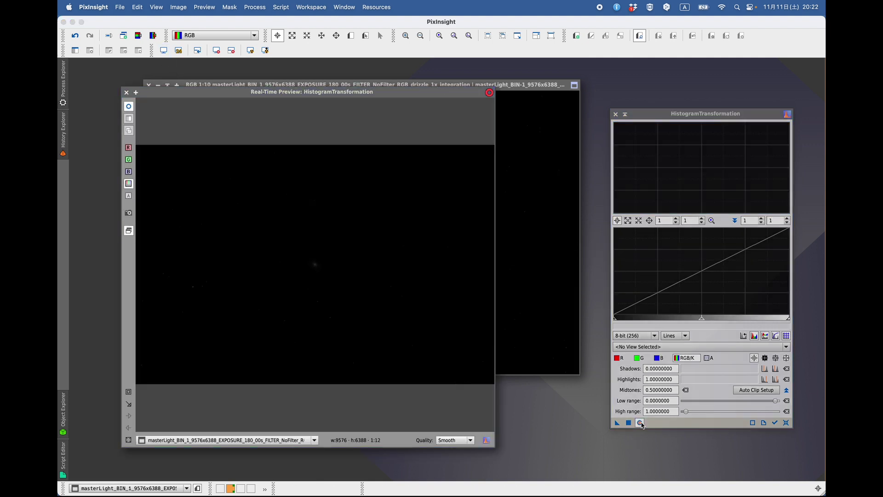
click(718, 347)
click(723, 355)
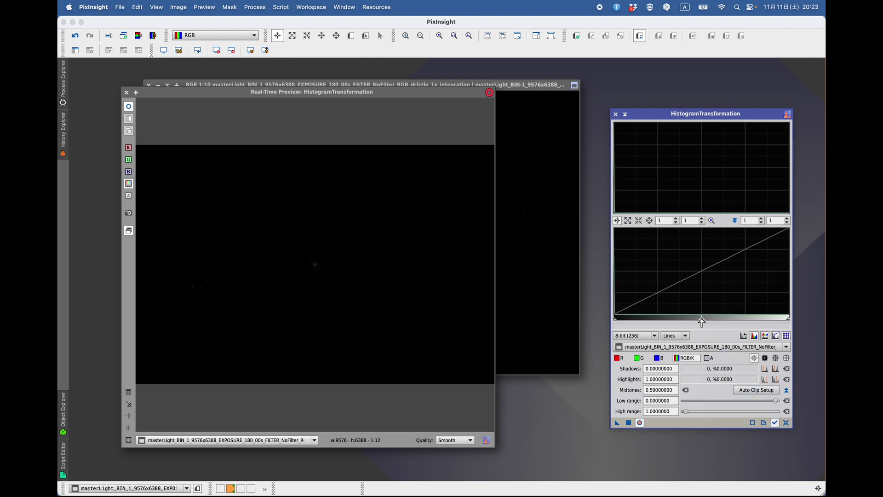
Stretch the image with Midtones at 0.01772152 in HistogramTransformation and reset the process settings
drag(702, 321, 617, 312)
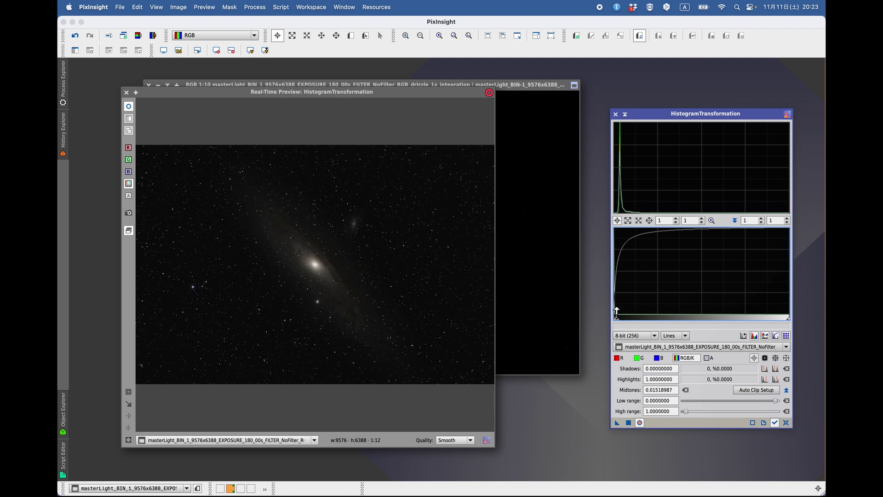
drag(616, 311, 617, 311)
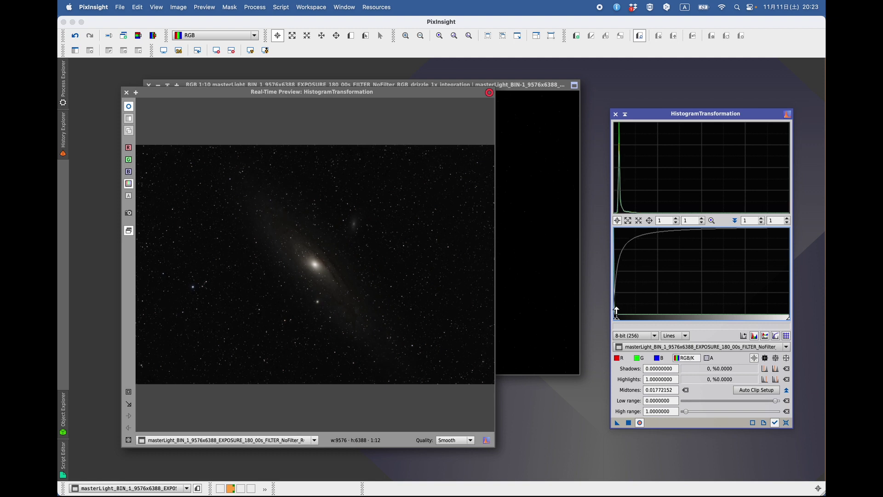
click(629, 423)
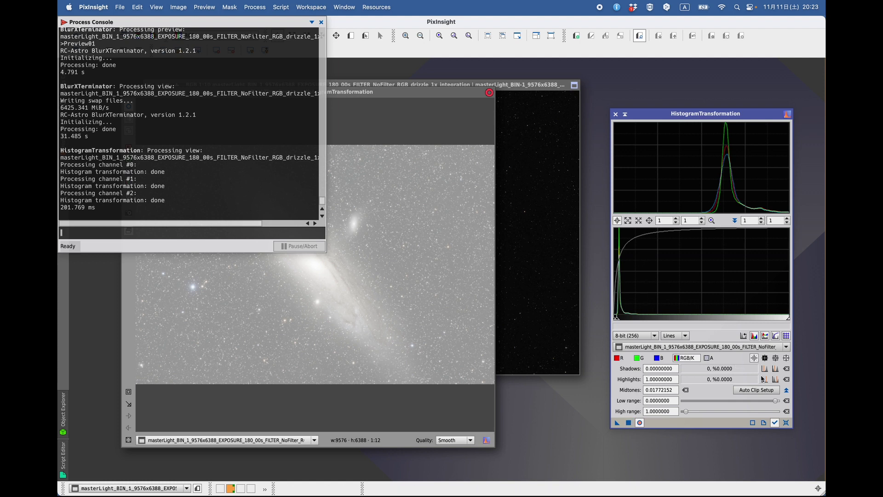
click(786, 423)
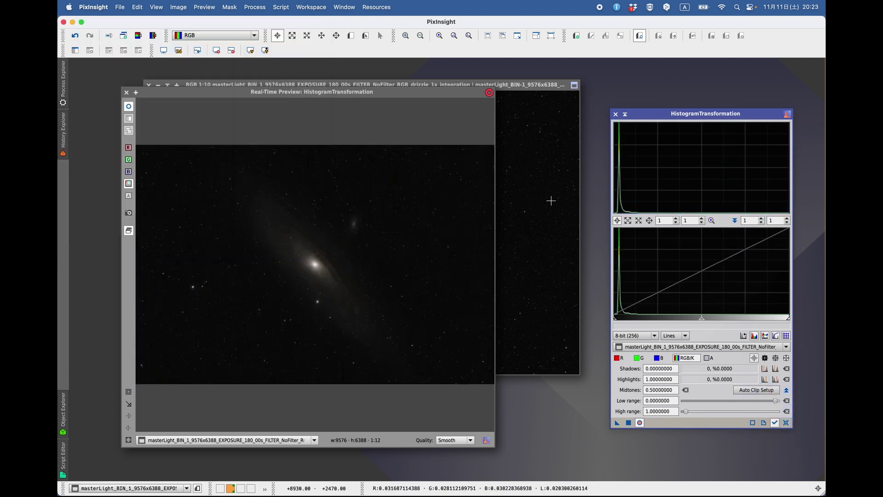
Apply a second histogram stretch with Midtones at 0.22531646 and reset the process settings
drag(701, 318, 644, 318)
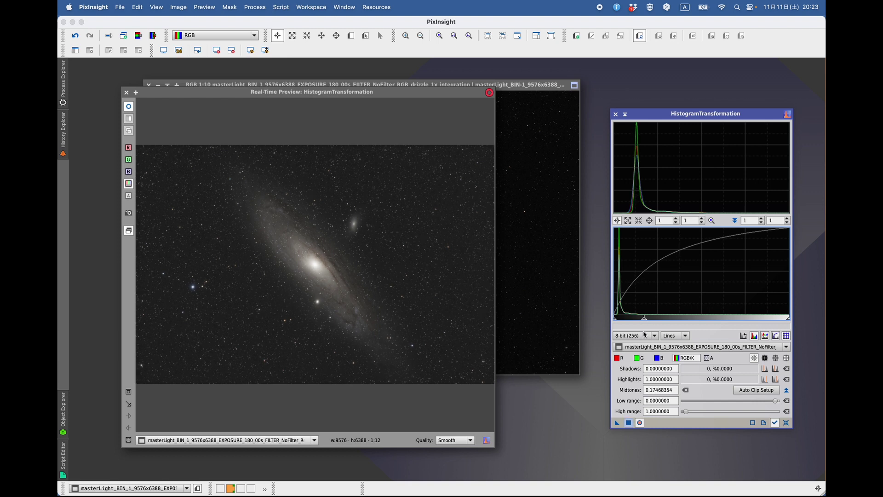
drag(644, 318, 653, 319)
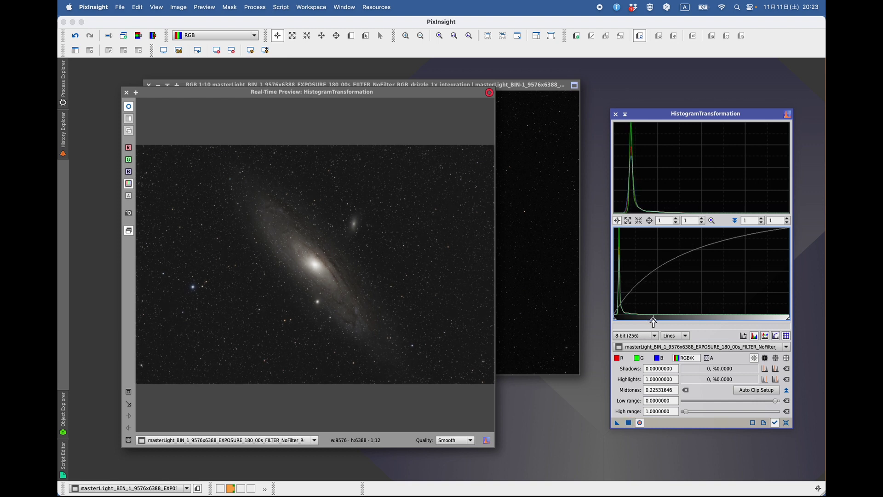
drag(628, 422, 632, 425)
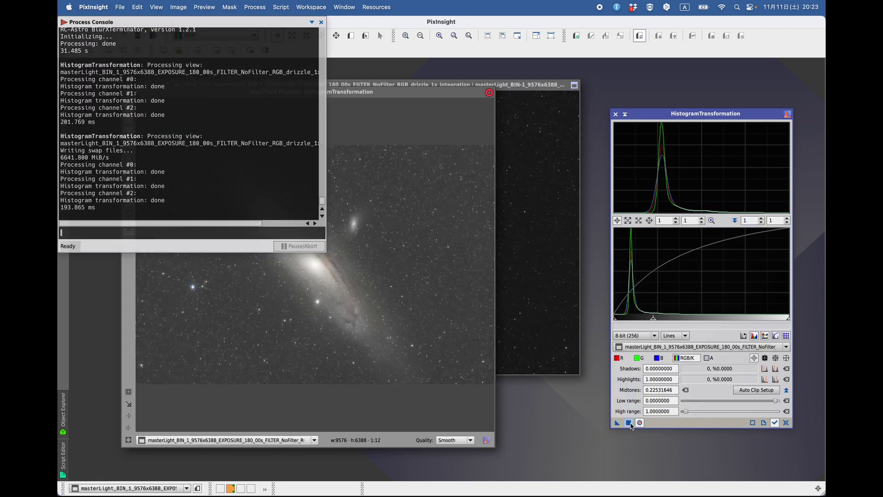
click(786, 422)
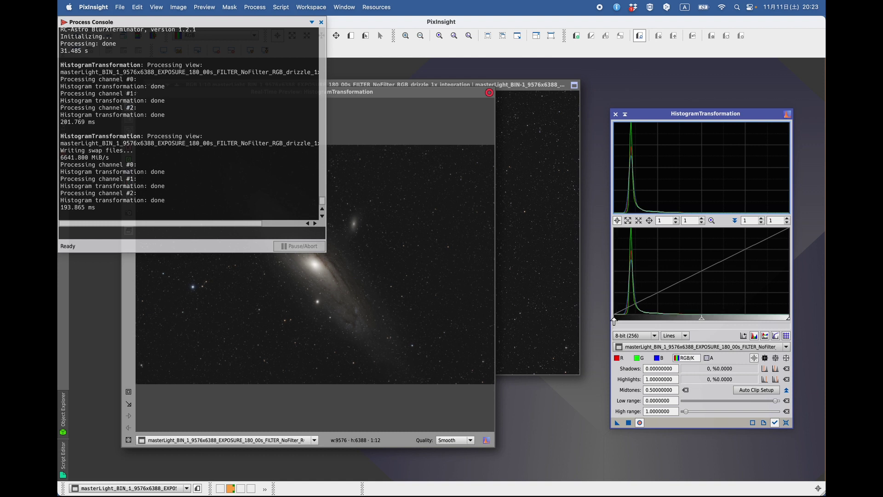
Set Shadows to 0.03797468, apply HistogramTransformation to the image, and close the process console and real-time preview
drag(614, 321, 620, 322)
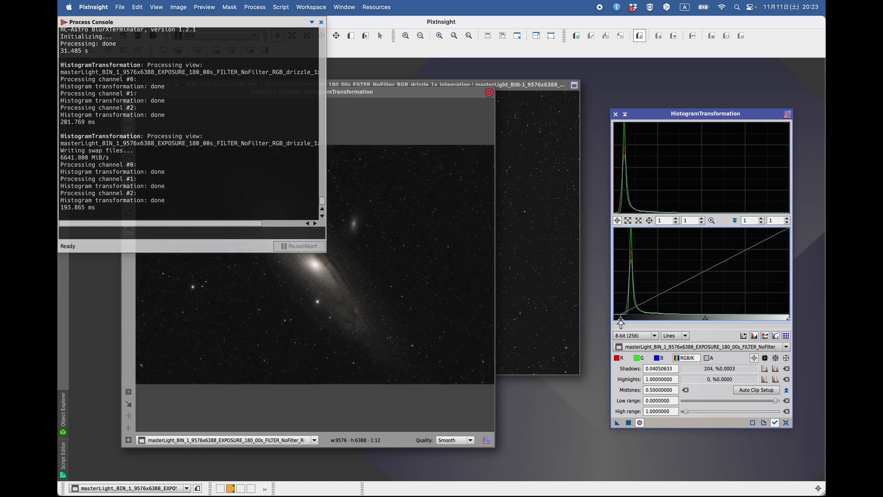
click(627, 423)
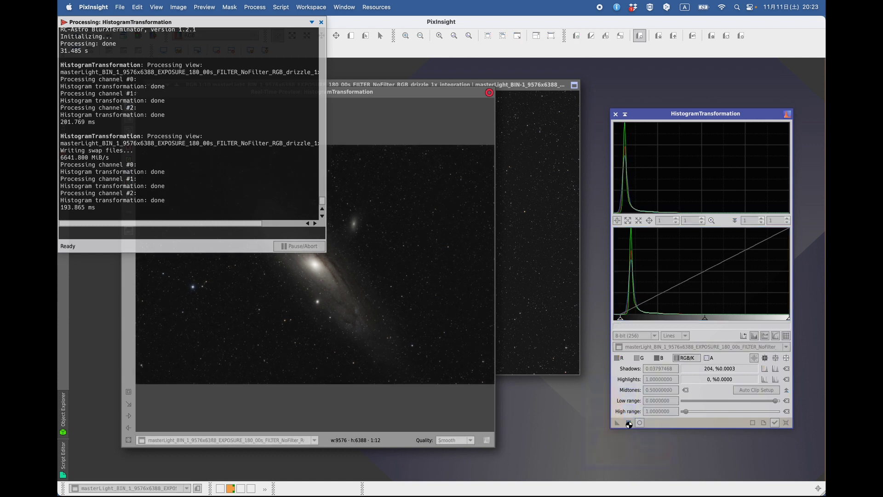
click(321, 22)
click(130, 94)
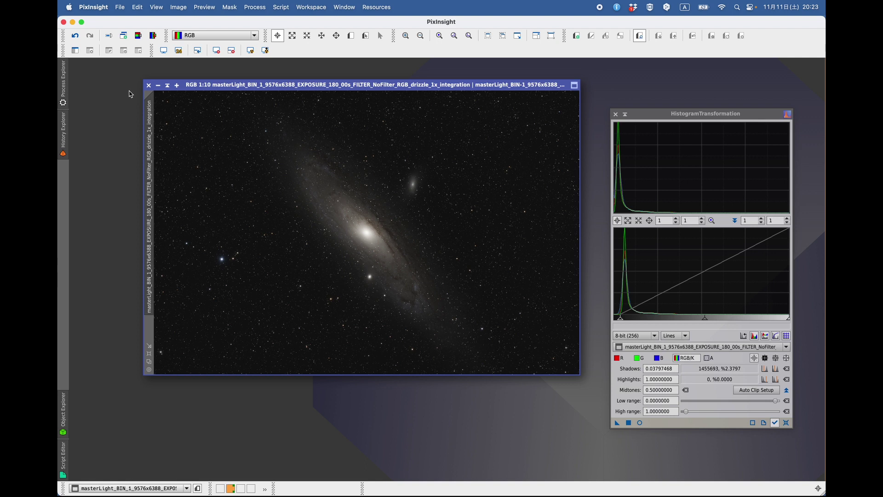
Open the process list and start a search for the ArcsinhStretch process
click(64, 97)
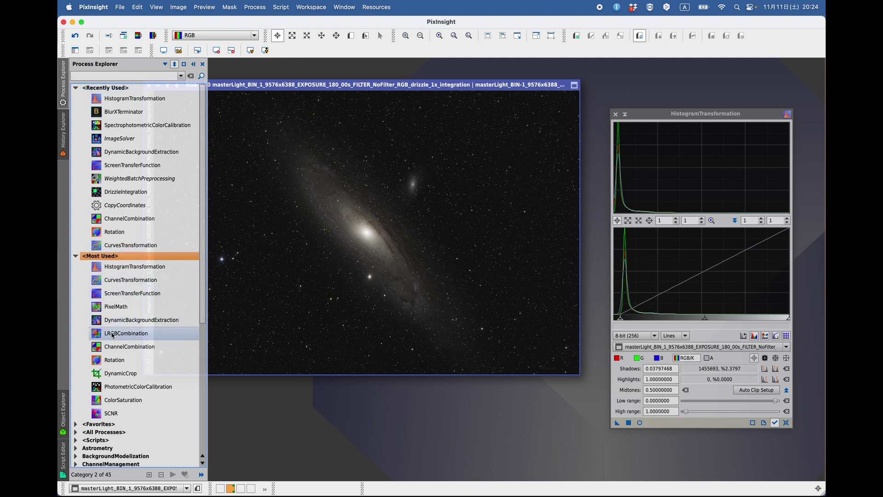
click(143, 75)
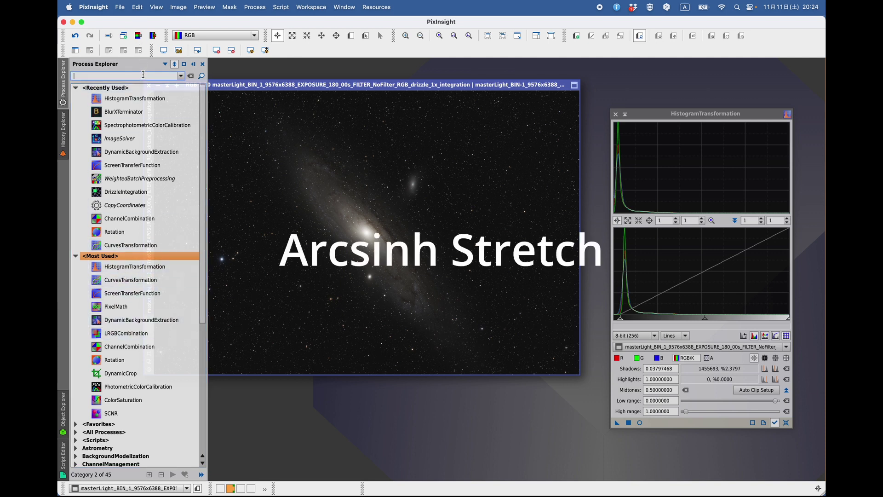
Find and open the ArcsinhStretch process and start its real-time preview on the galaxy image
text(ar)
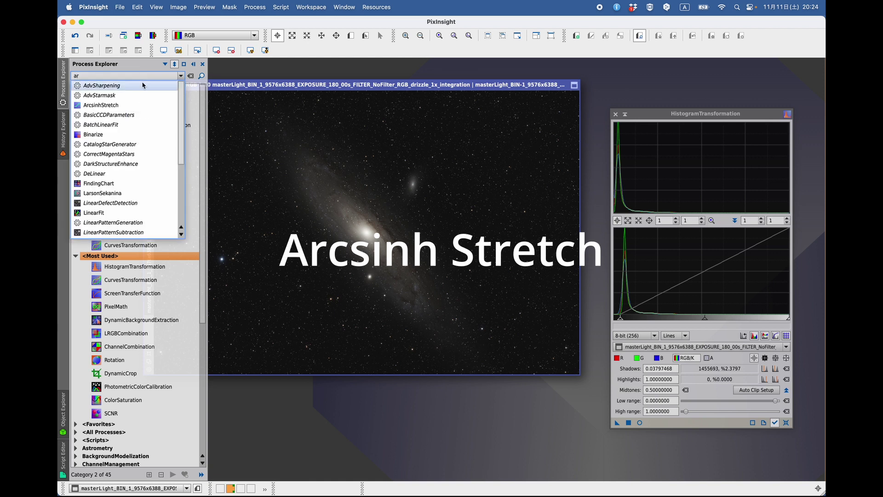
click(128, 106)
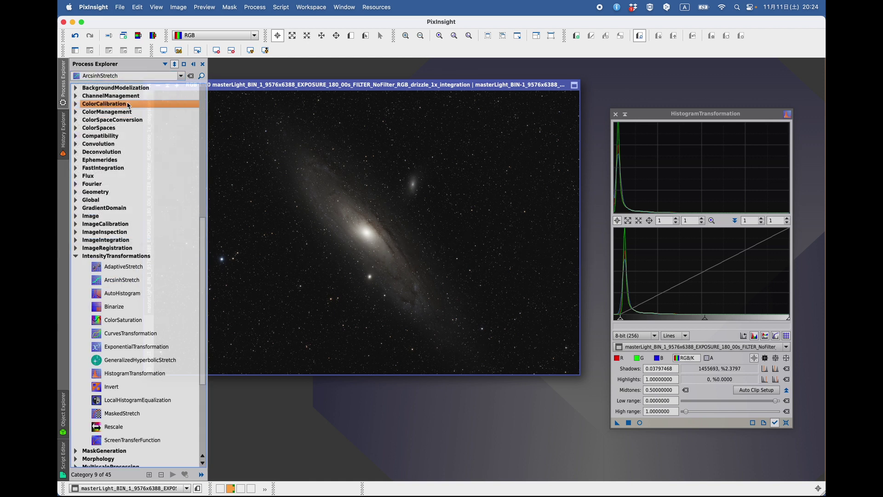
double_click(121, 280)
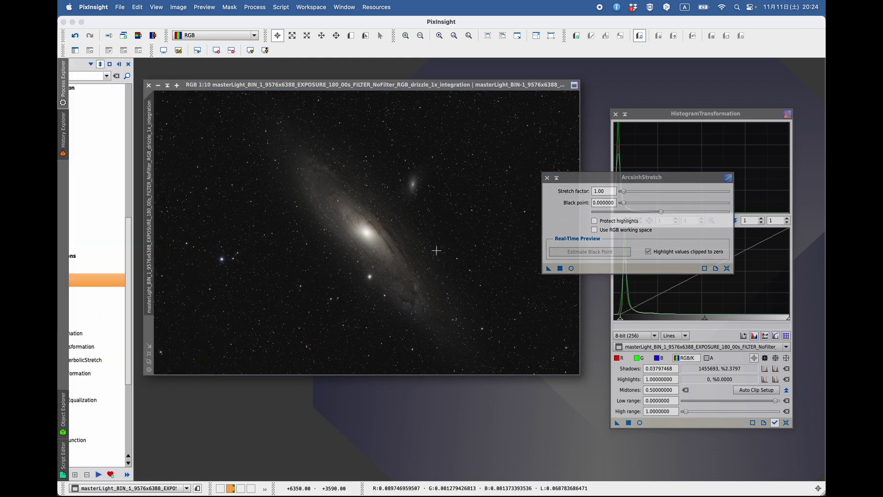
click(571, 268)
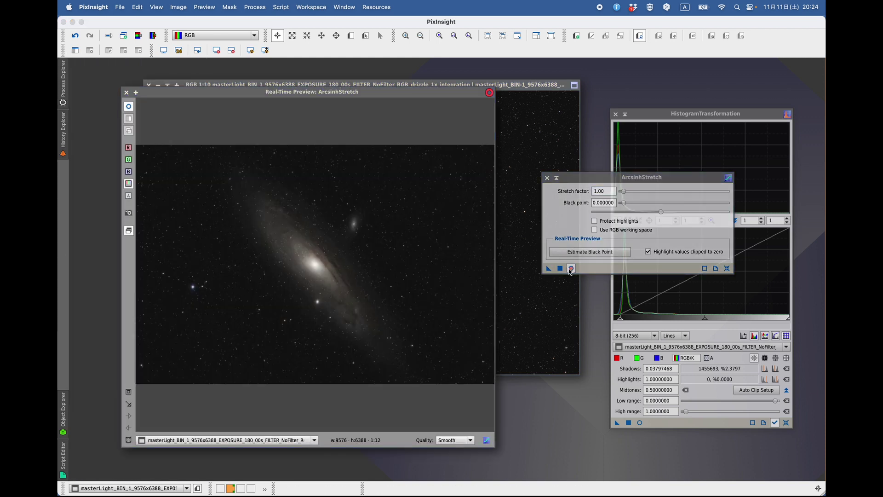
Apply ArcsinhStretch to the galaxy image with a stretch factor of 1.49, and close its preview and process window
click(624, 192)
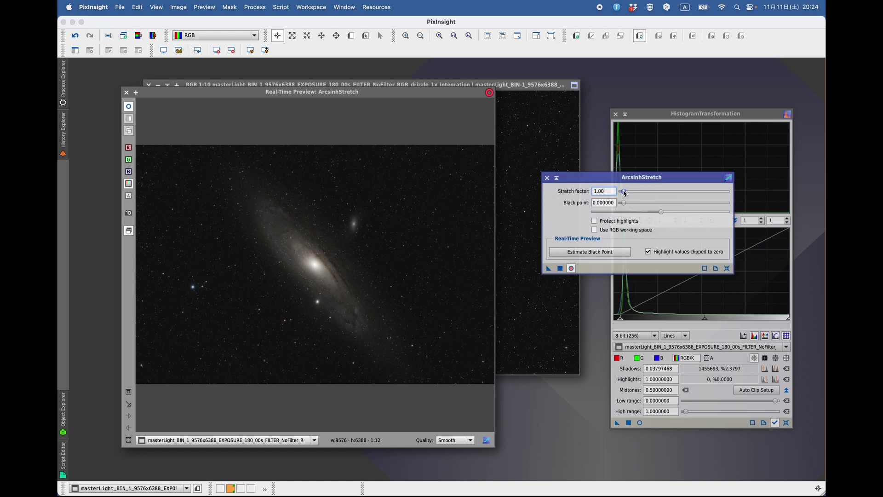
drag(624, 192, 627, 194)
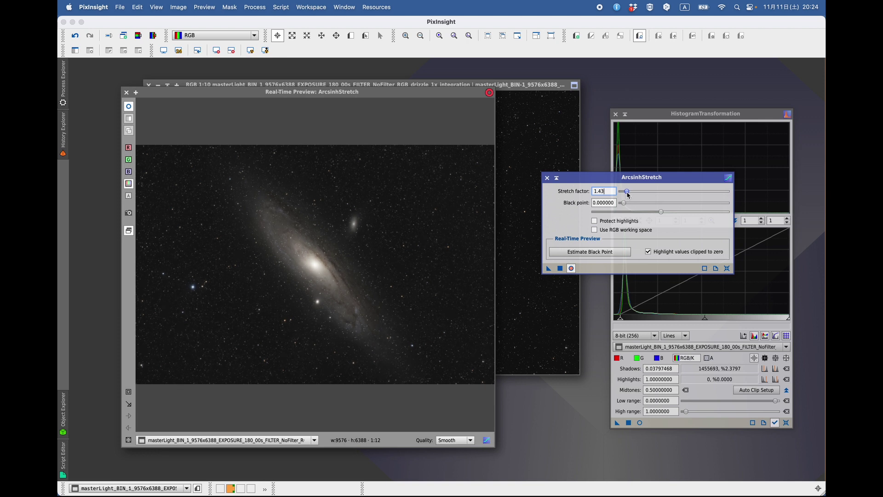
drag(628, 194, 629, 195)
click(561, 268)
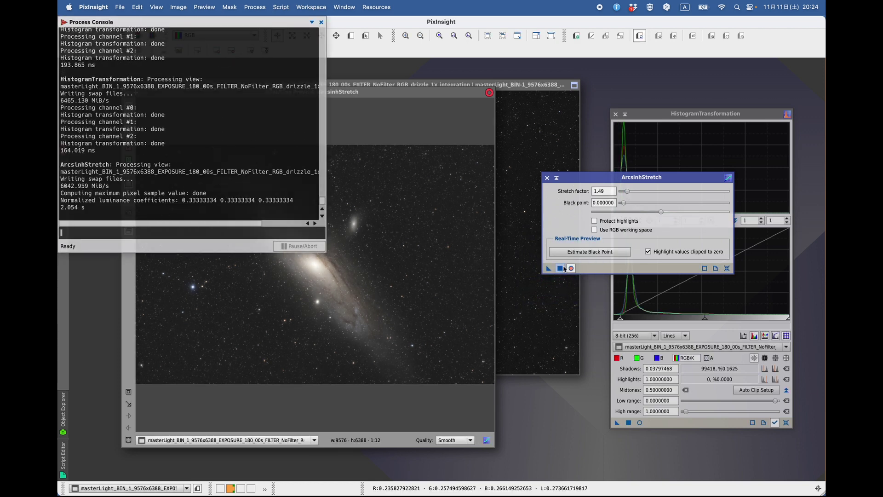
click(321, 23)
click(127, 93)
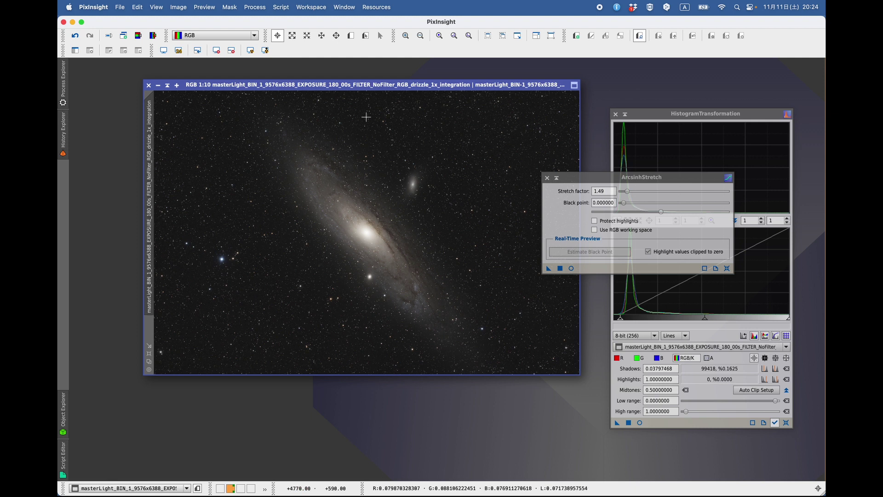
click(546, 177)
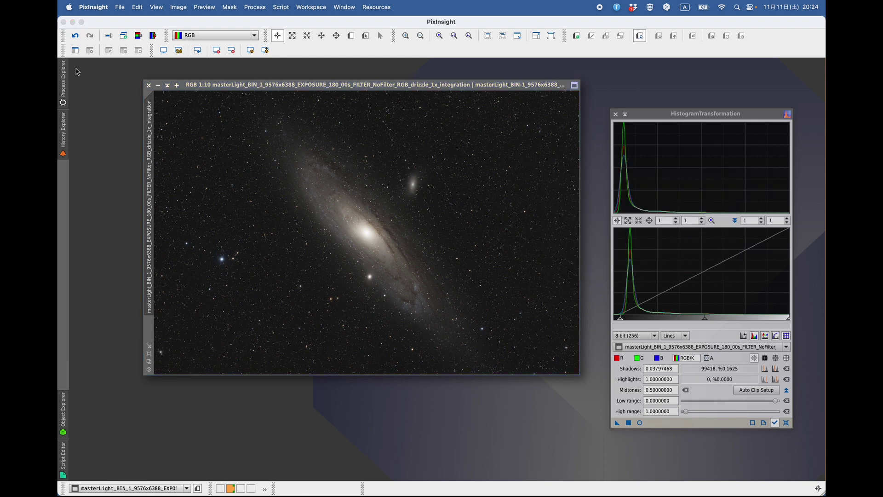
Undo and redo the arcsinh stretch to compare before and after, and reset the HistogramTransformation settings
click(74, 37)
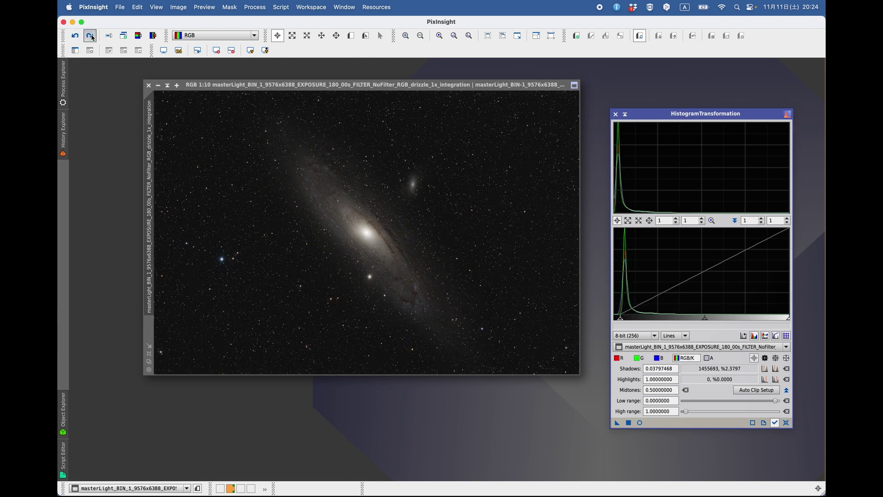
click(90, 37)
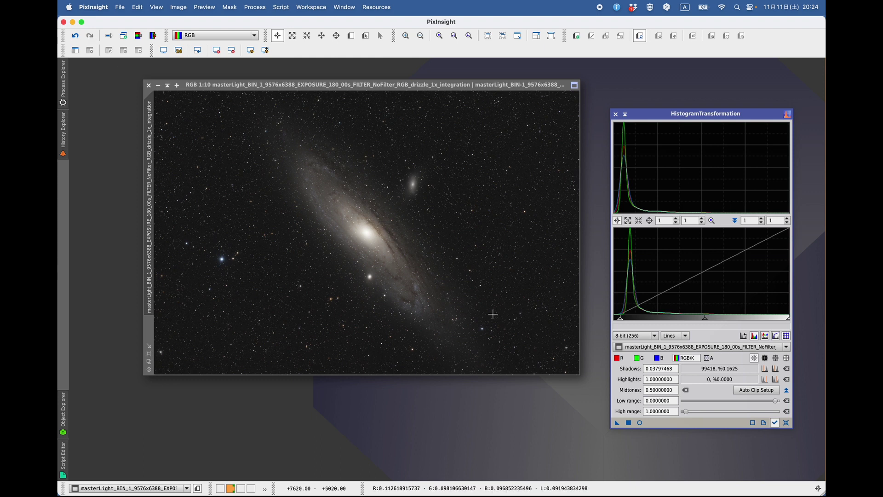
click(785, 422)
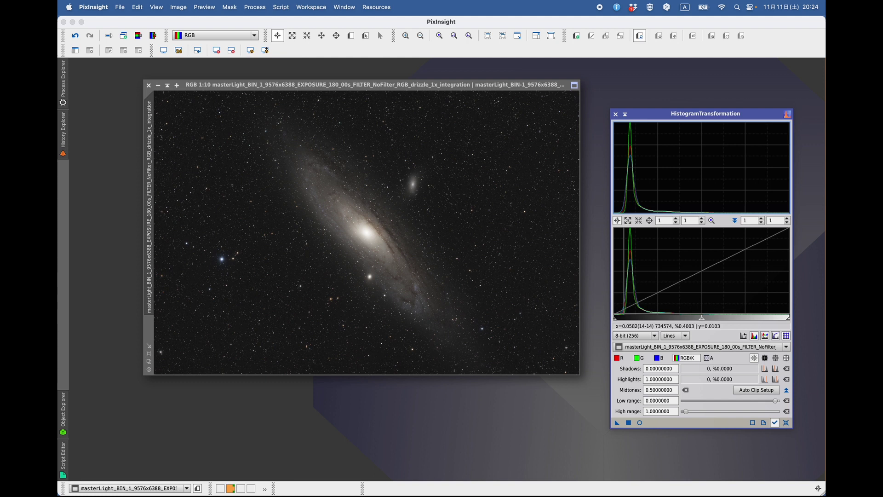
Open the CurvesTransformation process and place its window over HistogramTransformation, beside the galaxy image
mouse_move(65, 92)
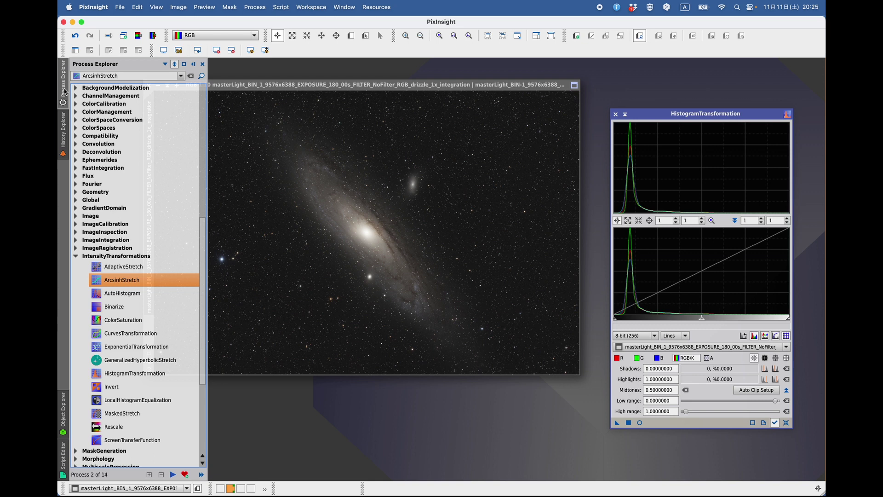
drag(134, 335, 136, 337)
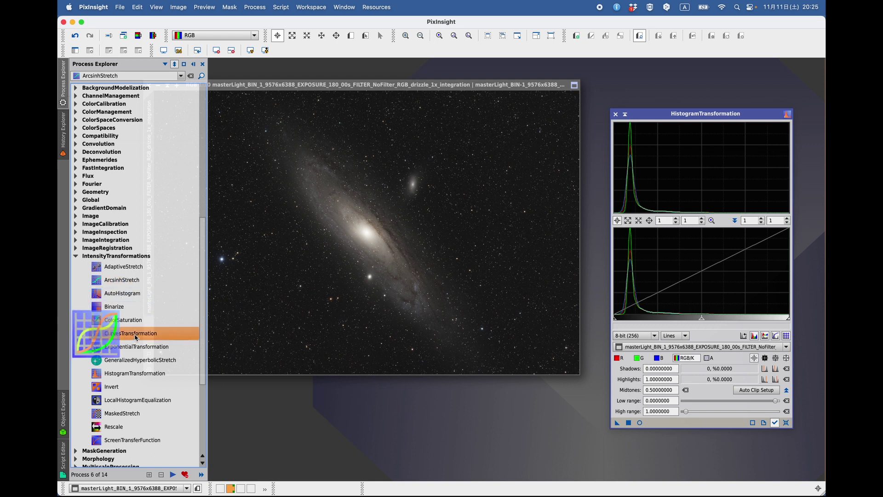
double_click(136, 337)
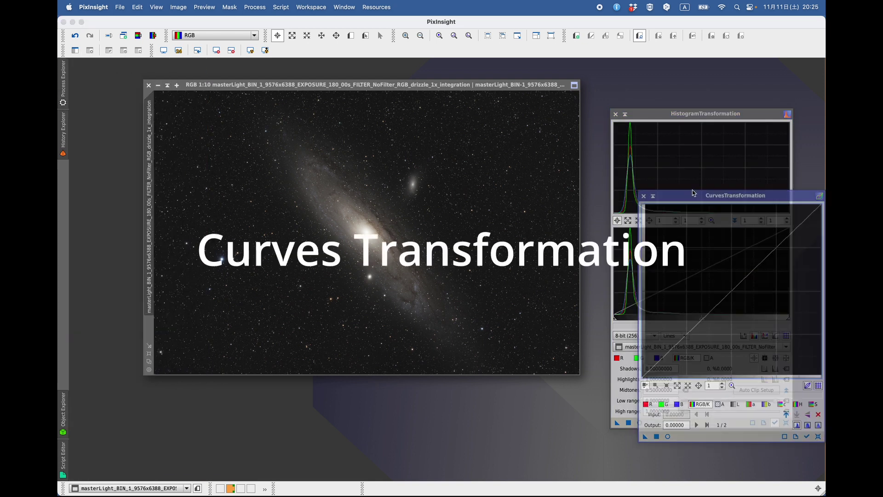
drag(694, 193, 661, 139)
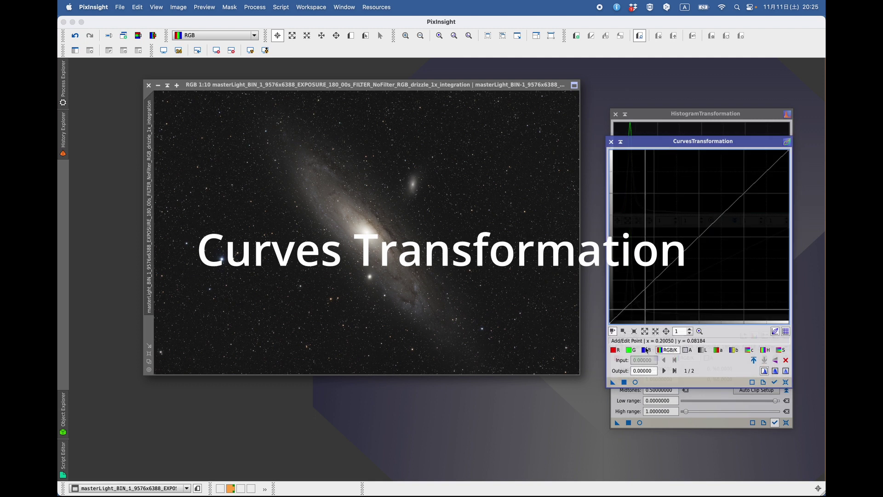
Raise the saturation curve with a point at input 0.42574, output 0.57545, apply it to the galaxy image, and close CurvesTransformation
click(778, 351)
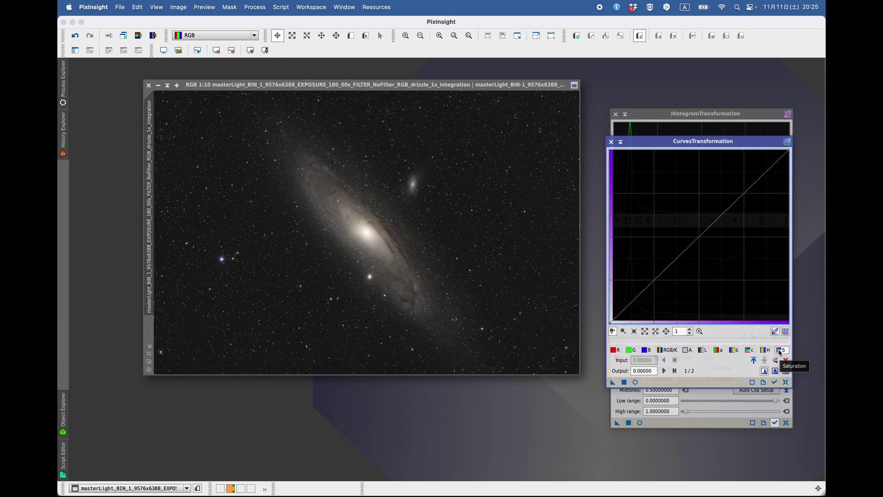
click(698, 235)
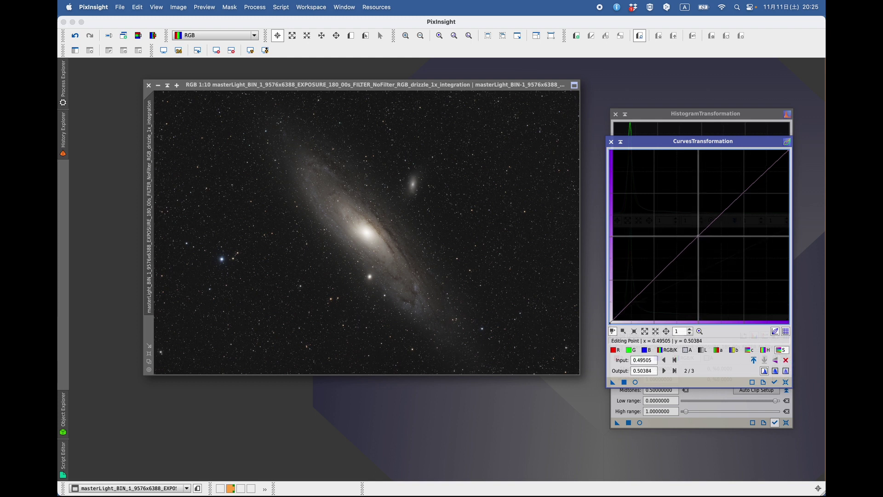
drag(698, 235, 685, 223)
drag(612, 383, 546, 353)
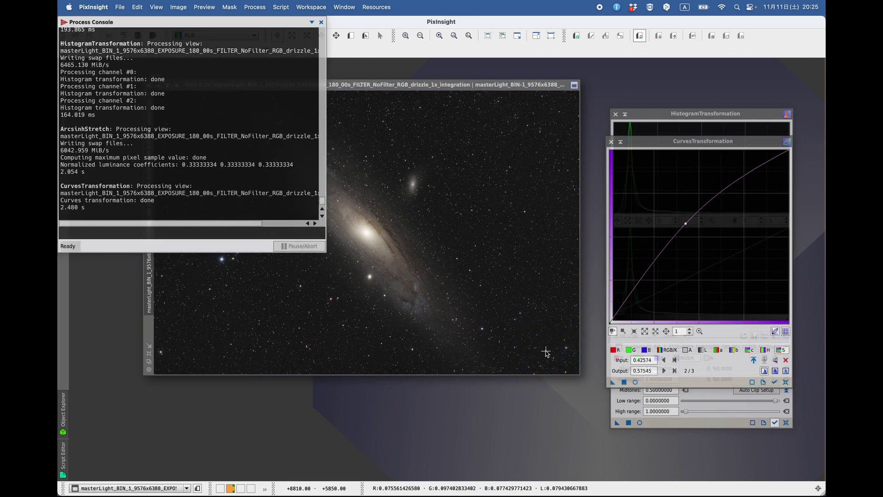
click(321, 22)
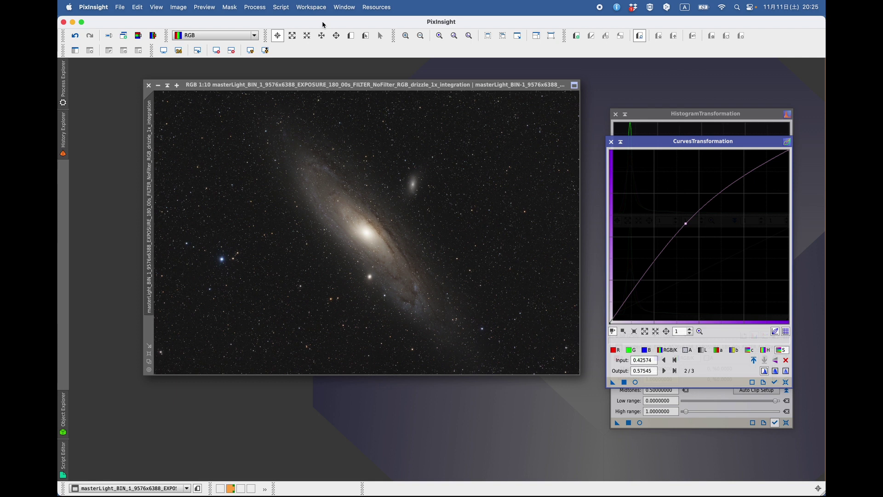
click(611, 141)
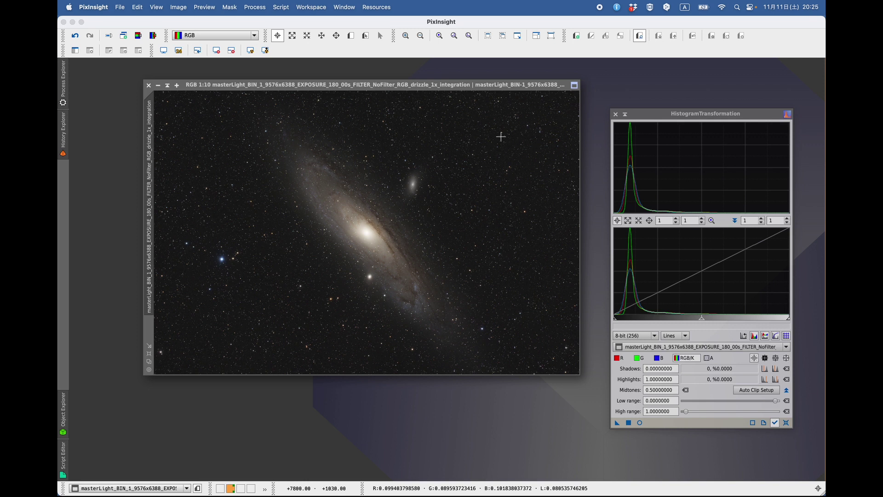
Open the NoiseXTerminator noise reduction process and move its window up beside the galaxy image
click(256, 7)
mouse_move(252, 291)
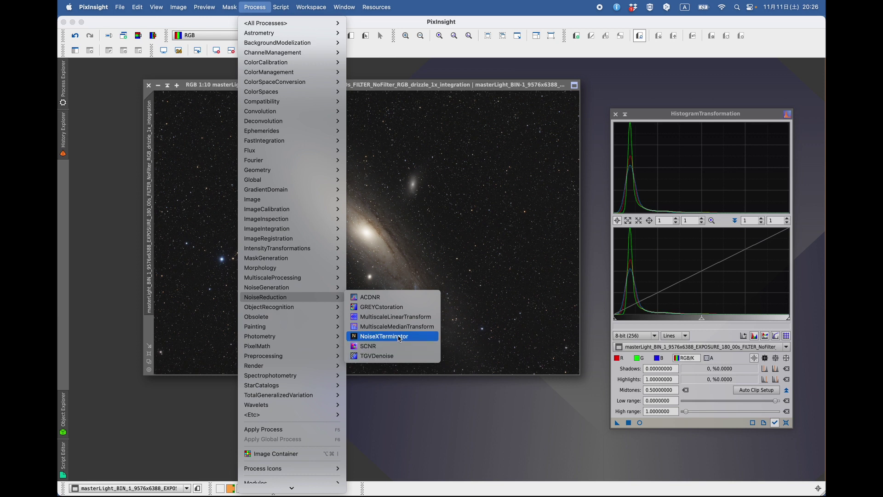
click(385, 336)
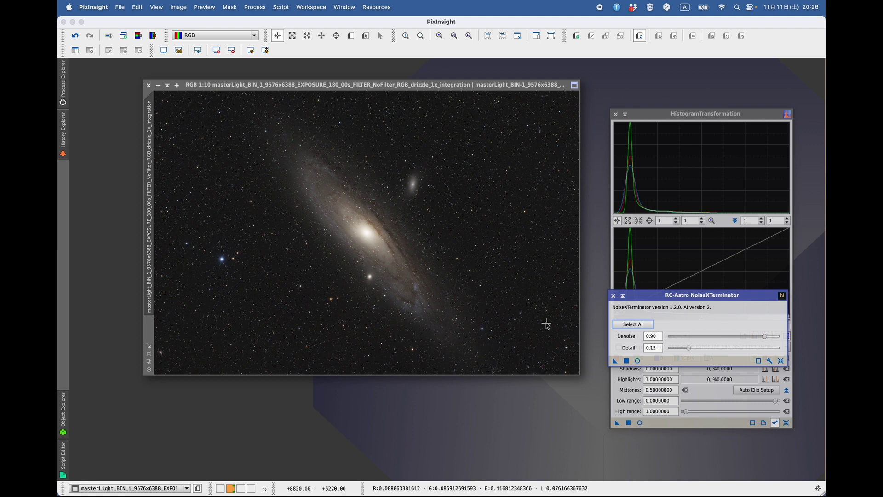
drag(662, 299, 627, 260)
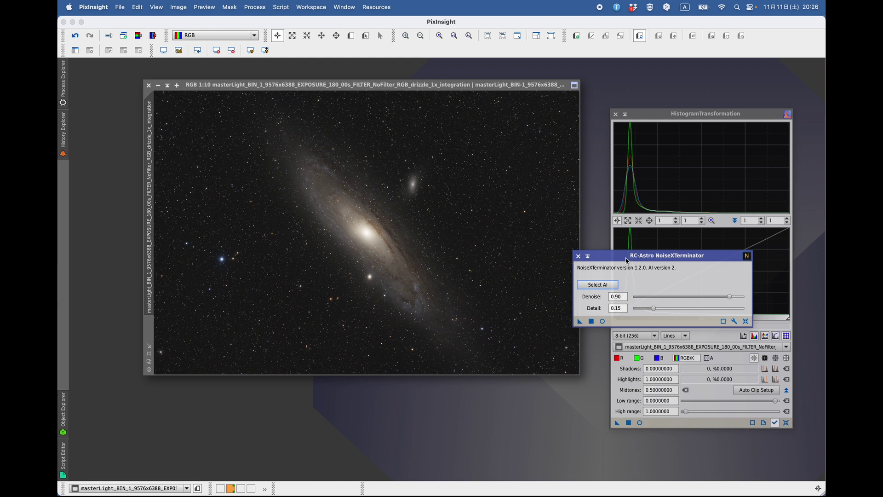
Define a square preview from the galaxy core to the lower-right star field, and show it fitted in the image window
click(351, 37)
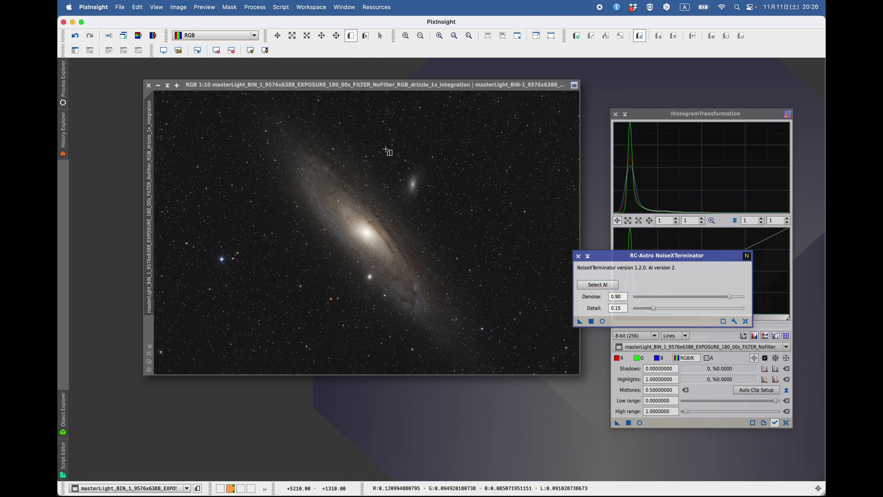
drag(386, 228, 499, 340)
click(152, 325)
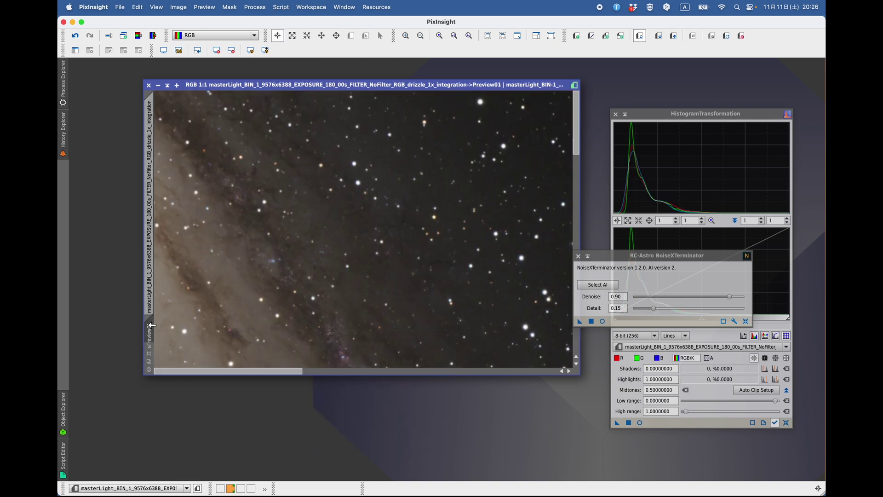
click(486, 36)
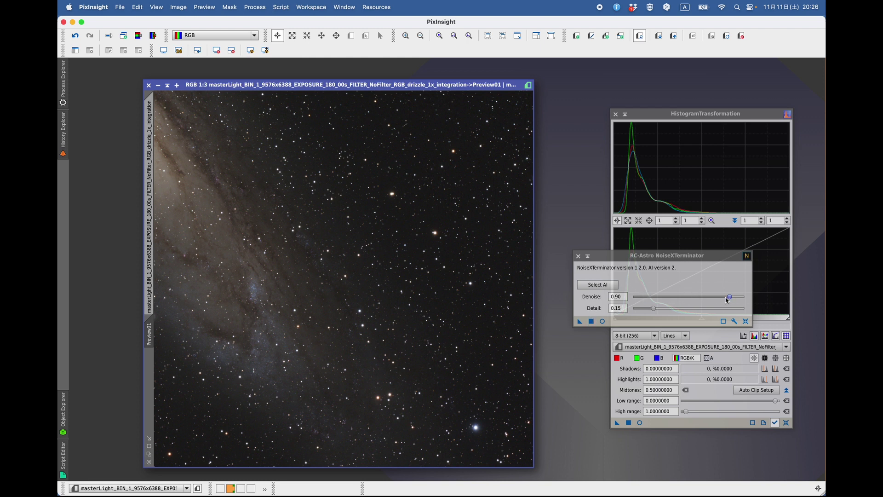
Examine the noise in the preview's star field and galaxy arm at several magnifications
click(406, 37)
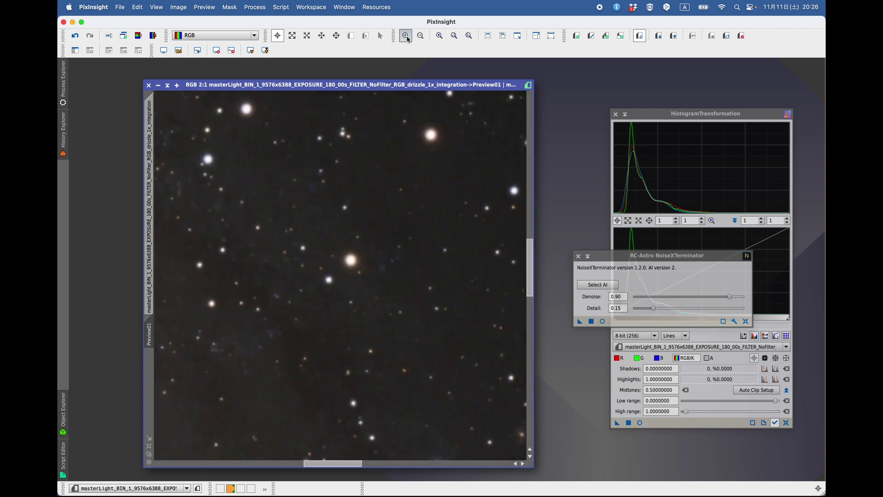
click(420, 37)
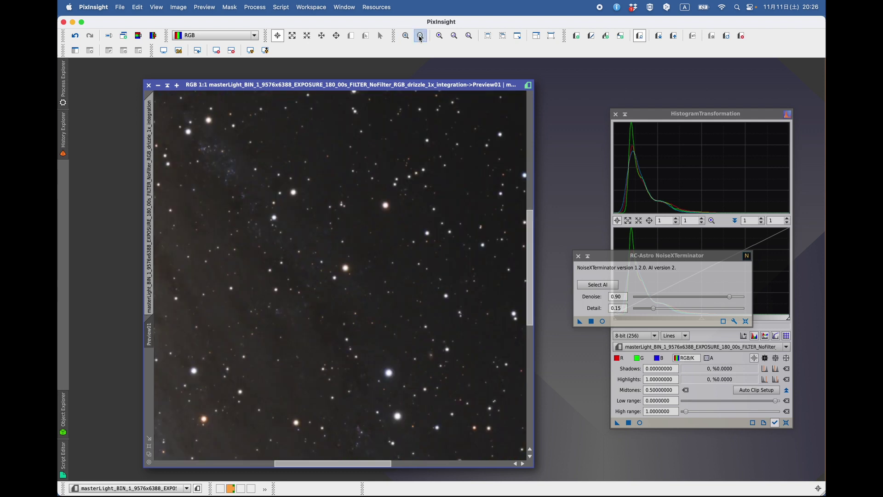
click(406, 37)
click(406, 37)
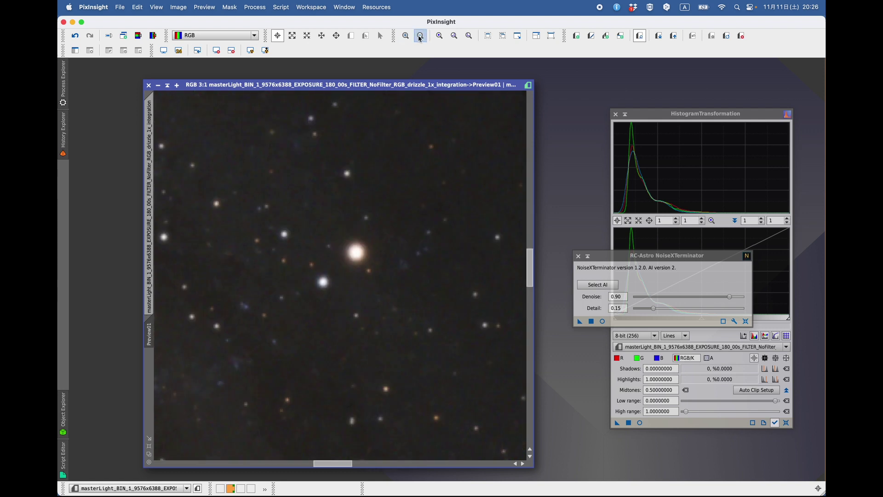
click(419, 37)
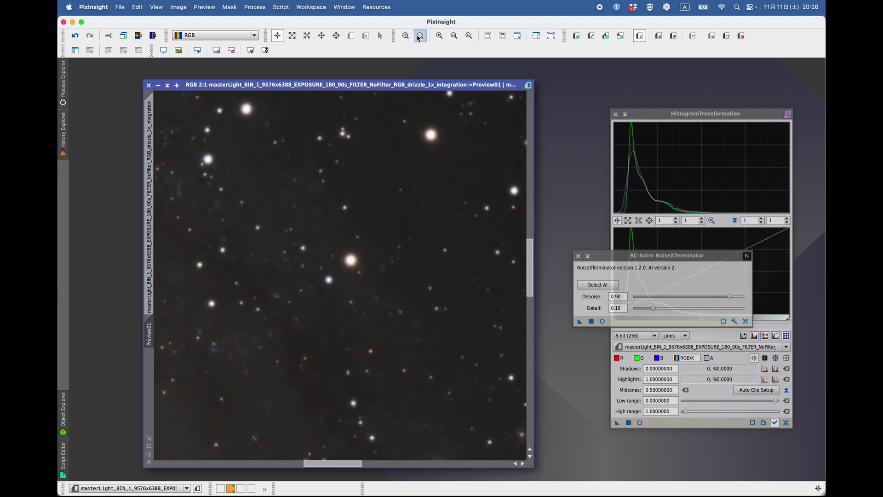
click(419, 38)
click(420, 38)
click(419, 37)
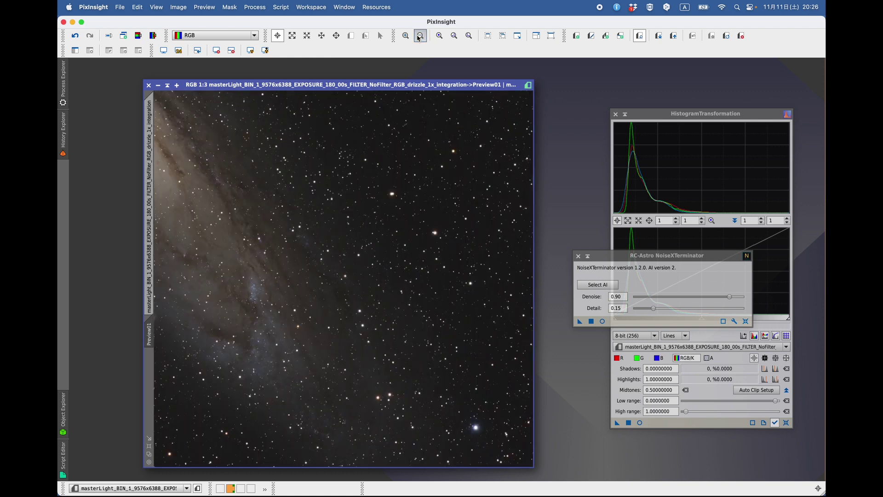
click(419, 38)
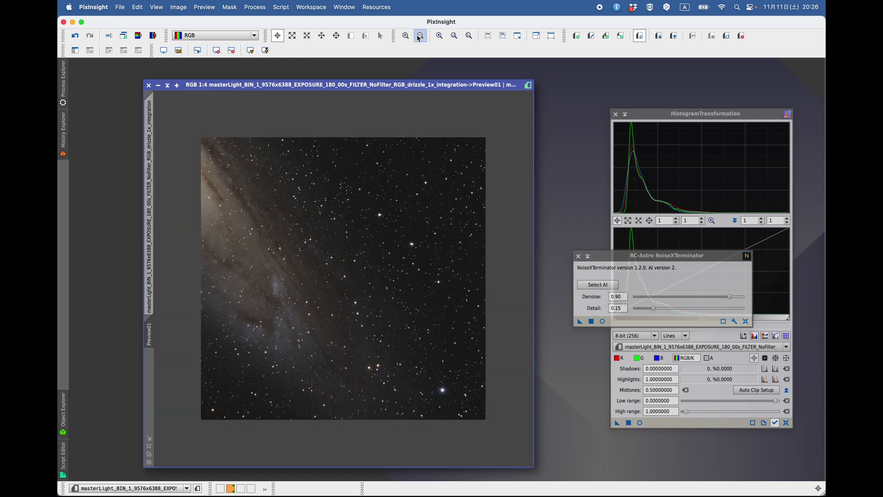
click(486, 41)
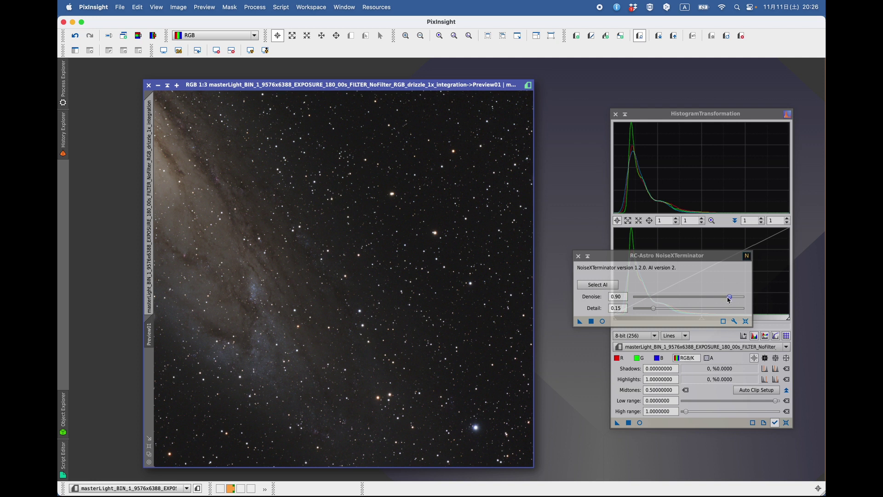
Set NoiseXTerminator's Denoise to 0.35, apply it to the preview, and close the process console
drag(730, 297, 675, 297)
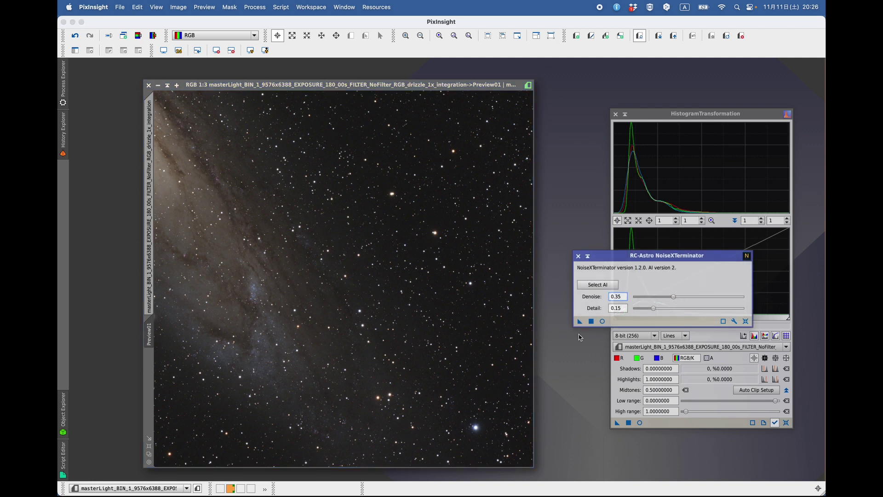
drag(580, 322, 477, 356)
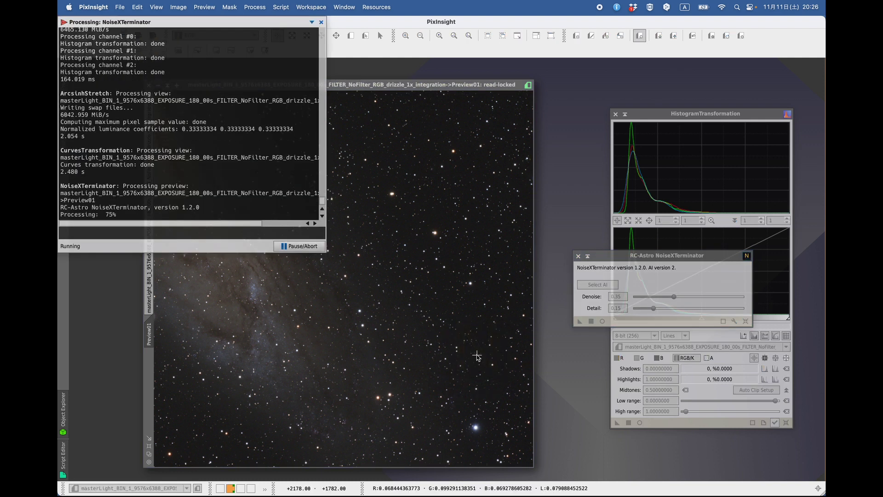
click(322, 23)
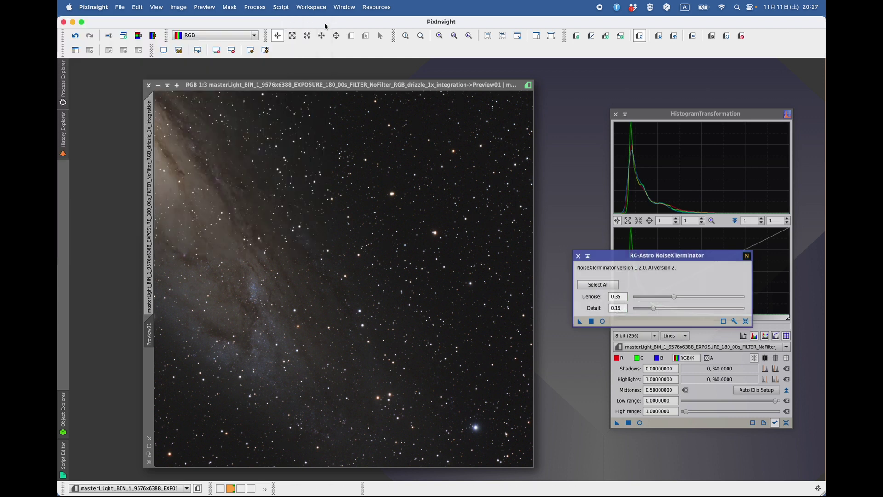
Examine the denoised preview's star field at magnifications up to 6:1 and return to the full preview
click(405, 36)
click(405, 36)
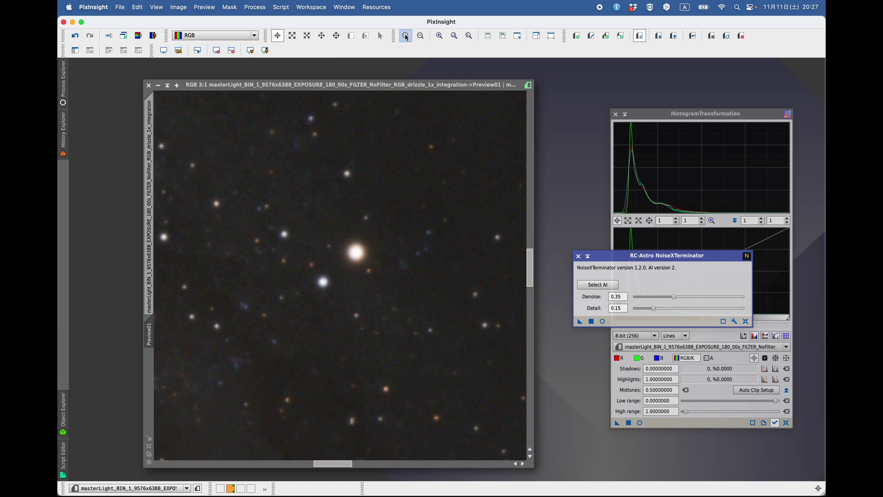
click(405, 36)
click(406, 35)
click(406, 36)
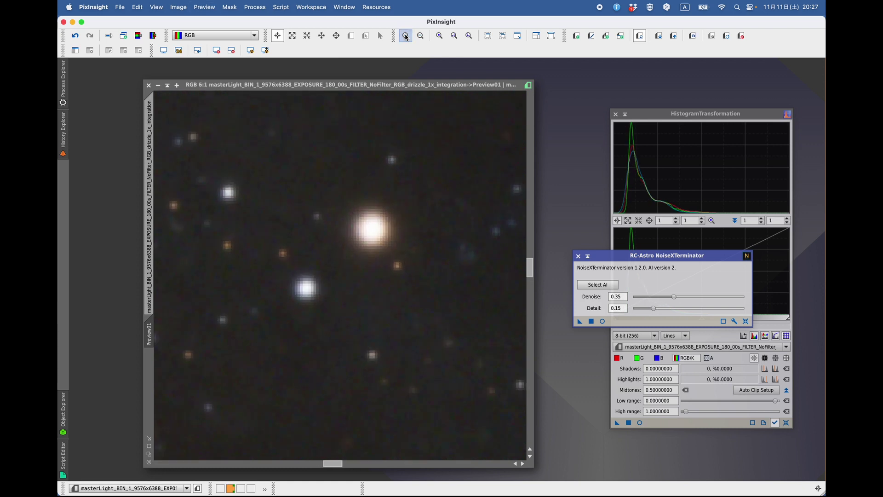
click(420, 36)
click(420, 36)
click(420, 36)
click(420, 36)
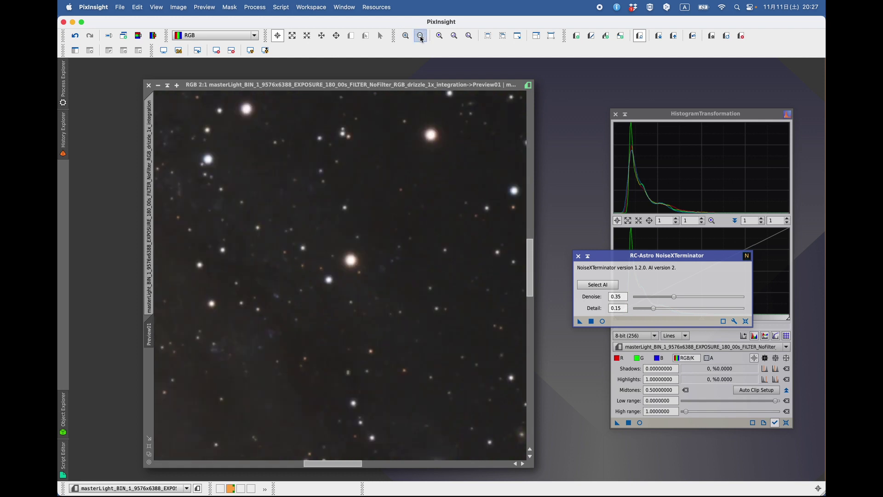
click(420, 35)
click(421, 36)
click(421, 36)
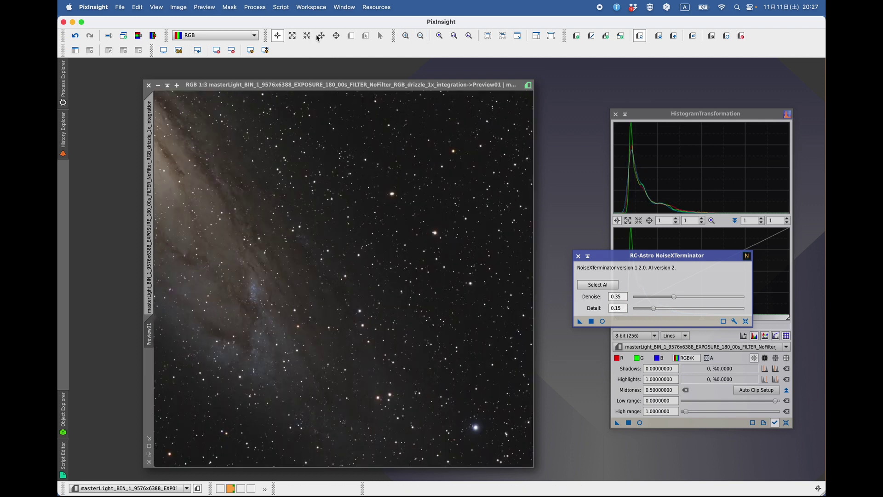
Examine the noise reduction along the galaxy's arm and its blue star cloud at 2:1 magnification
click(406, 36)
click(406, 36)
click(405, 36)
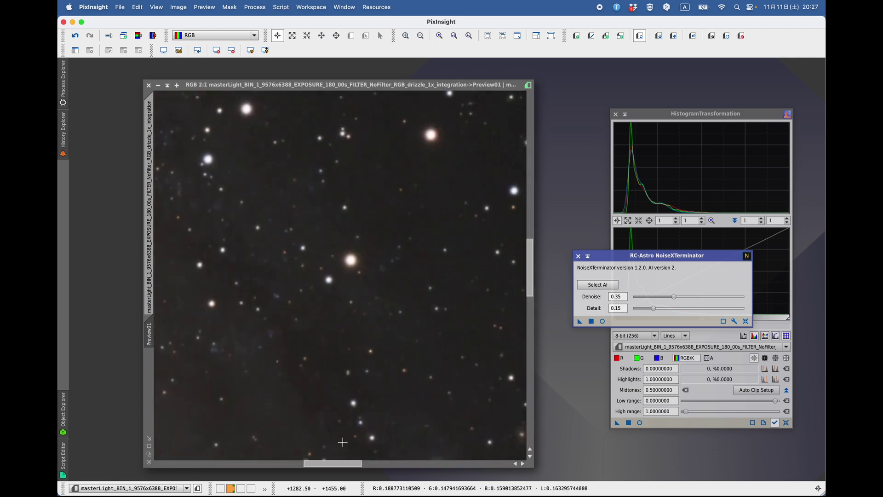
scroll(343, 443, left, 10)
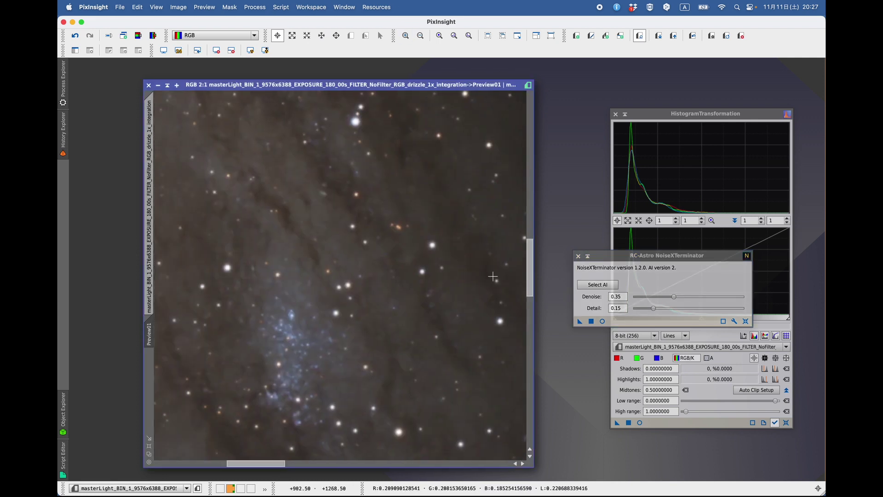
drag(531, 275, 531, 246)
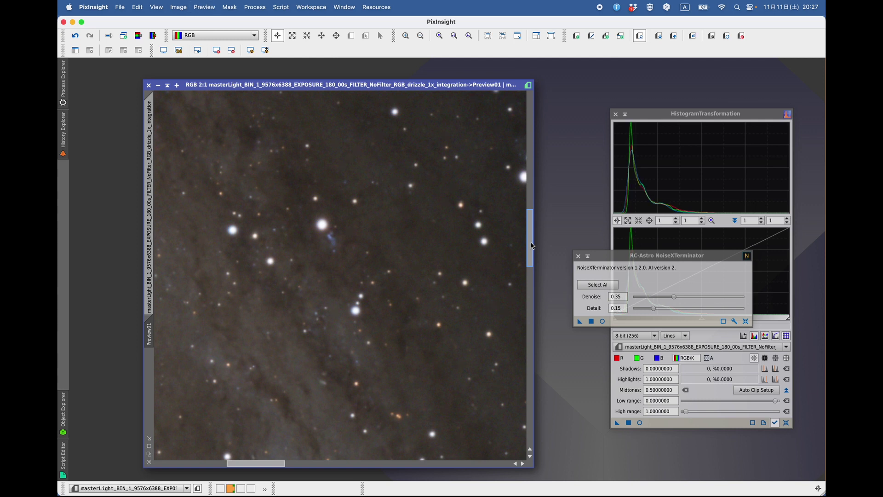
drag(531, 246, 531, 277)
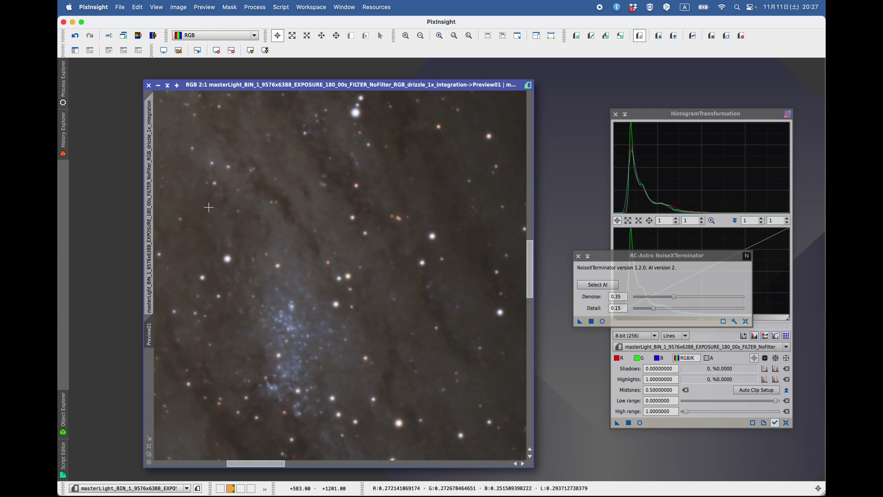
Return to the full image, delete all previews, and apply NoiseXTerminator to the whole galaxy image
click(150, 145)
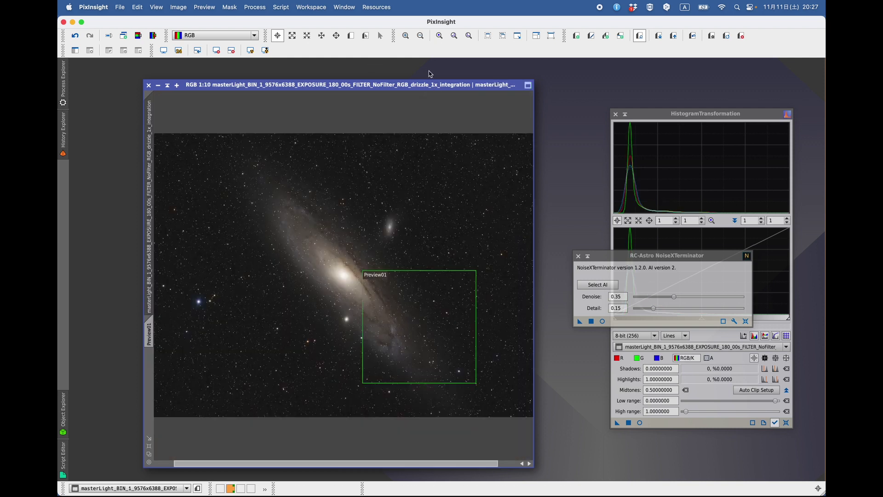
click(202, 7)
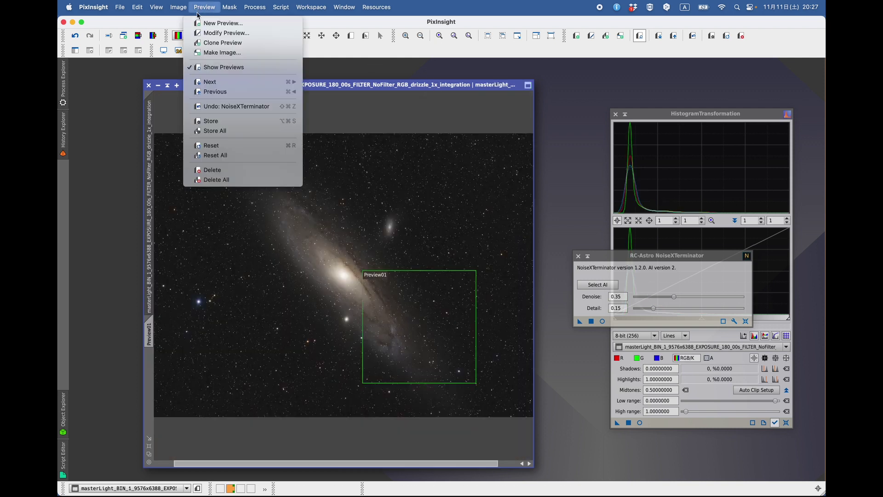
click(198, 179)
drag(579, 322, 463, 348)
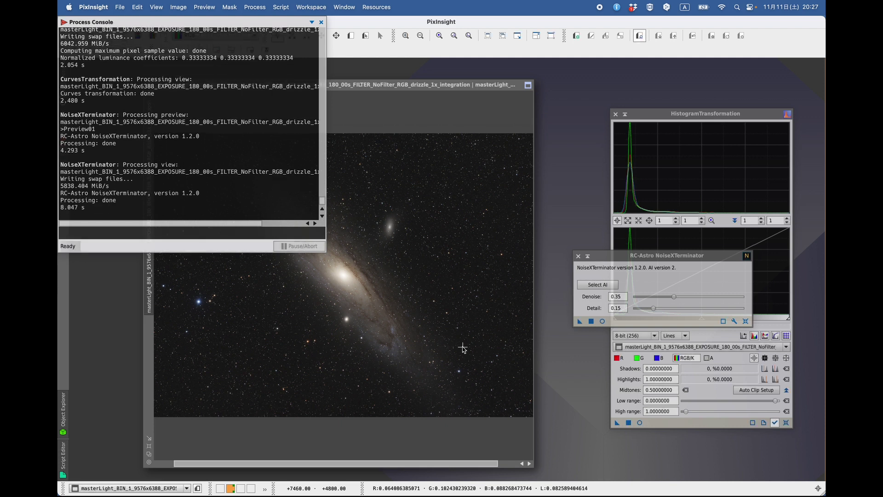
click(321, 22)
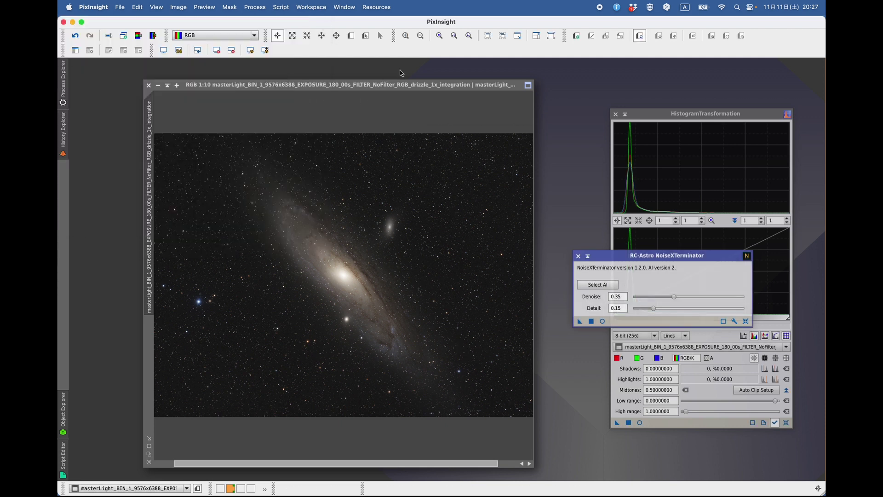
Fit the image window to the galaxy image and close NoiseXTerminator
click(502, 36)
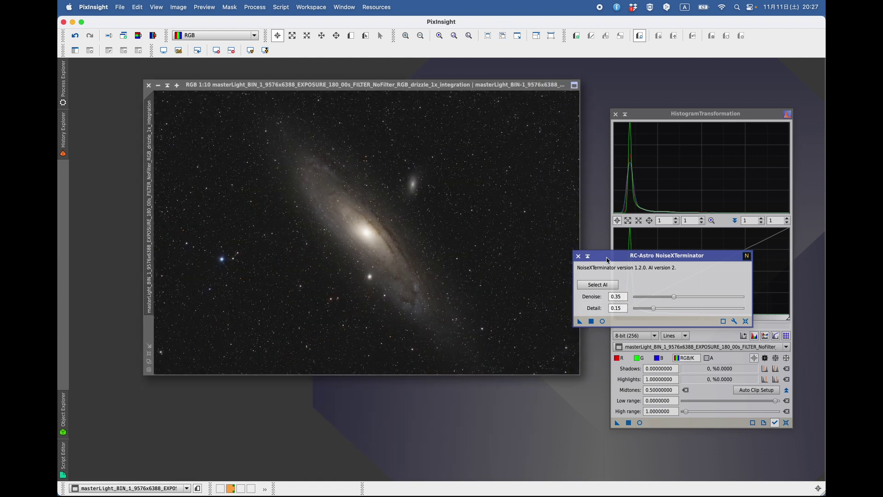
drag(607, 261, 477, 393)
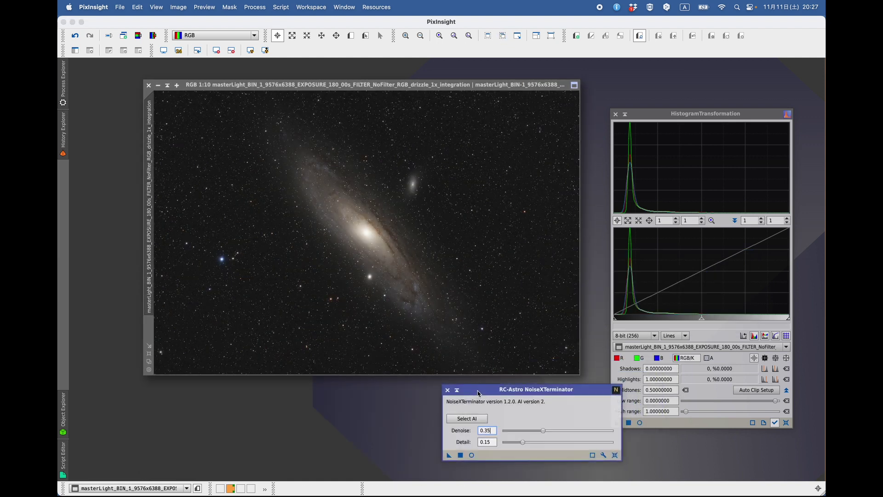
click(449, 389)
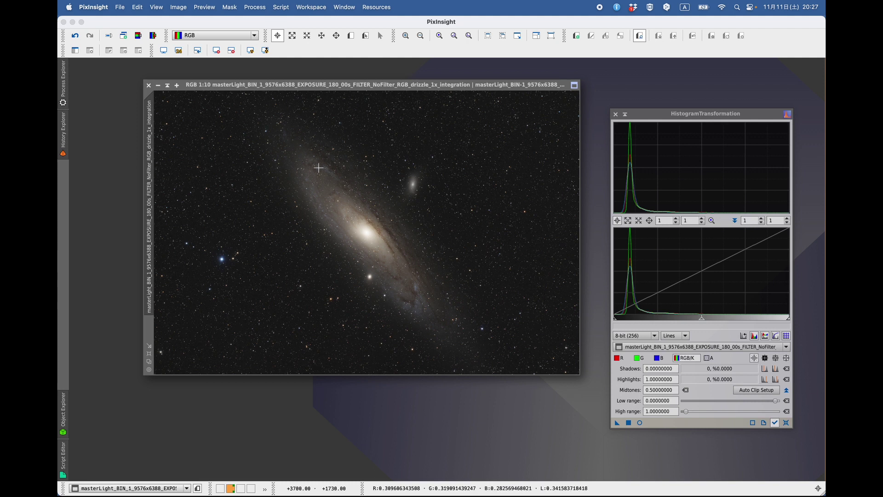
Undo and redo the noise reduction to compare the galaxy image before and after it
click(75, 35)
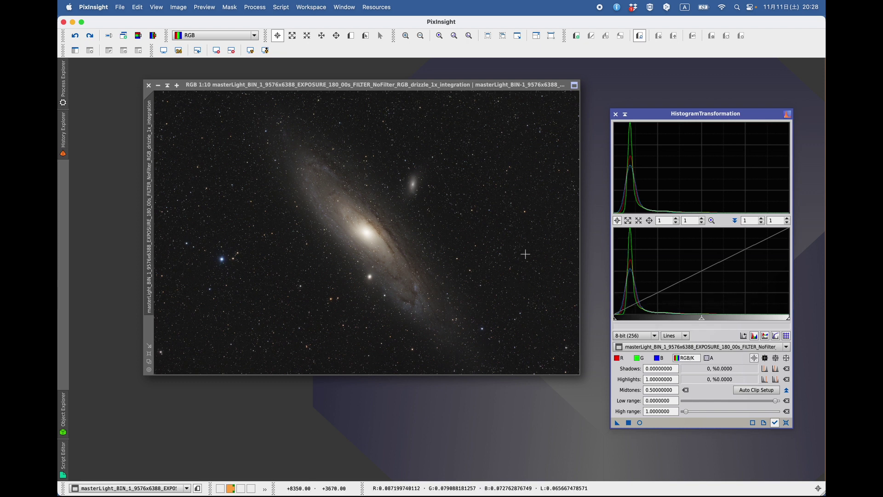
click(522, 221)
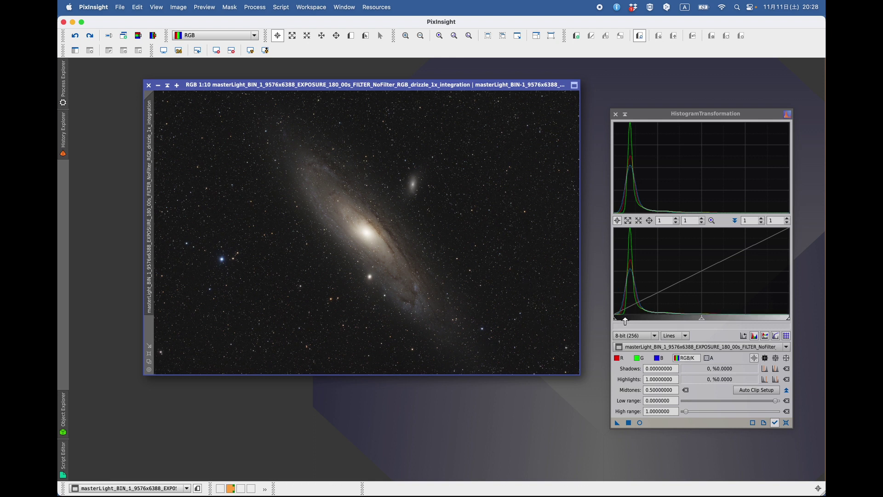
click(90, 39)
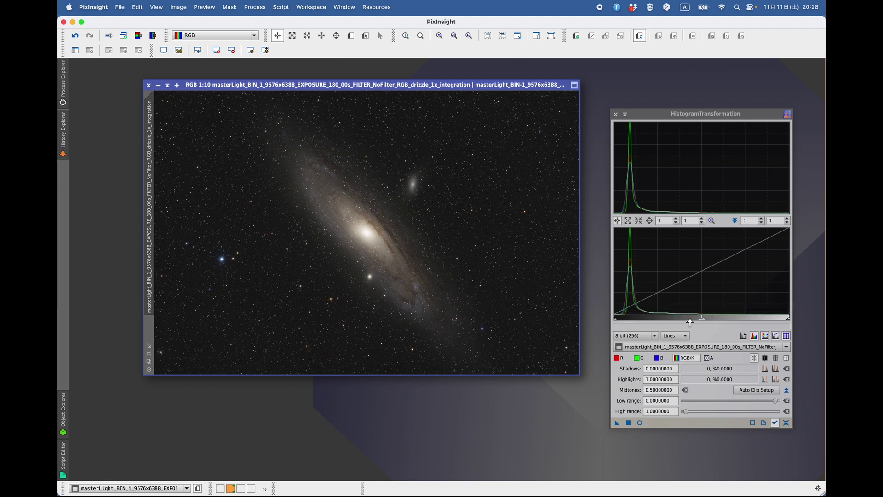
Try HistogramTransformation with midtones 0.34936709 and shadows 0.03291139 in a real-time preview, and reset its parameters
drag(701, 318, 675, 320)
drag(615, 321, 619, 323)
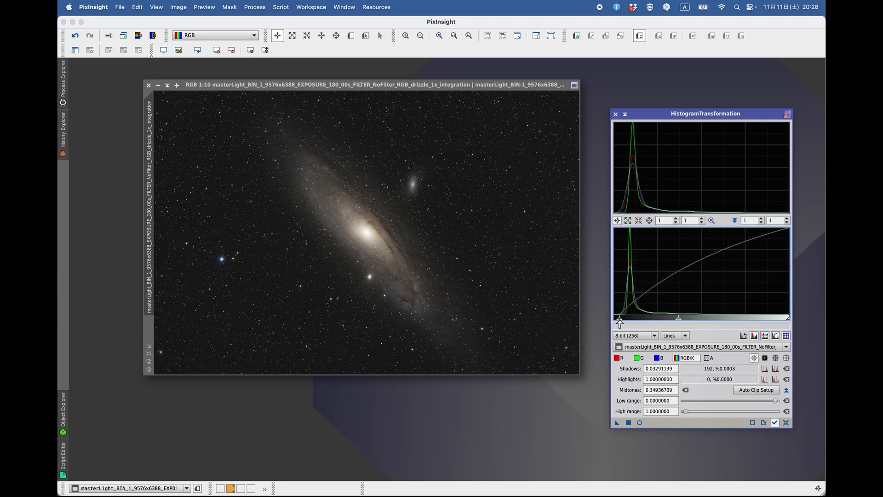
click(639, 423)
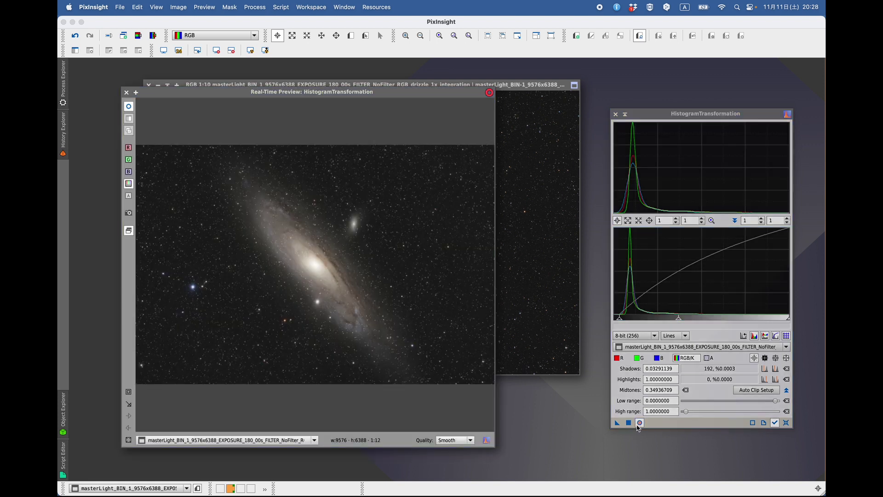
click(786, 423)
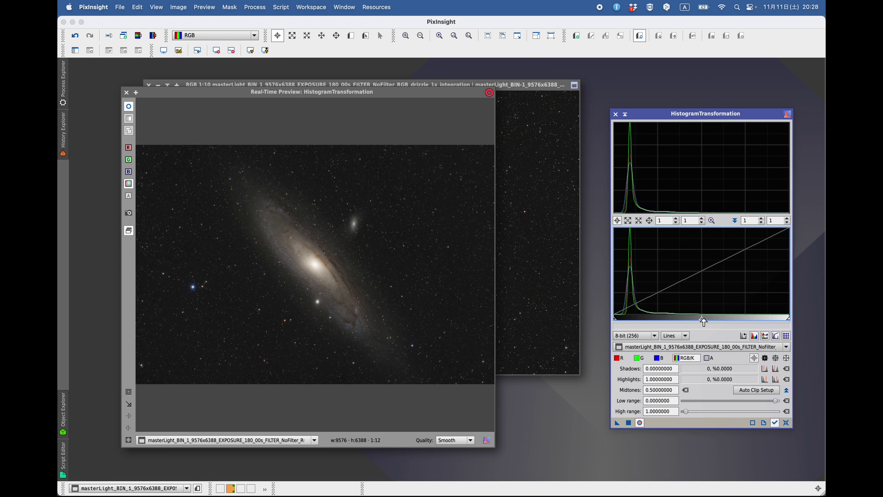
Stretch the galaxy image with HistogramTransformation at midtones 0.37215190 and shadows 0.03291139, and close the console and real-time preview
drag(701, 318, 679, 320)
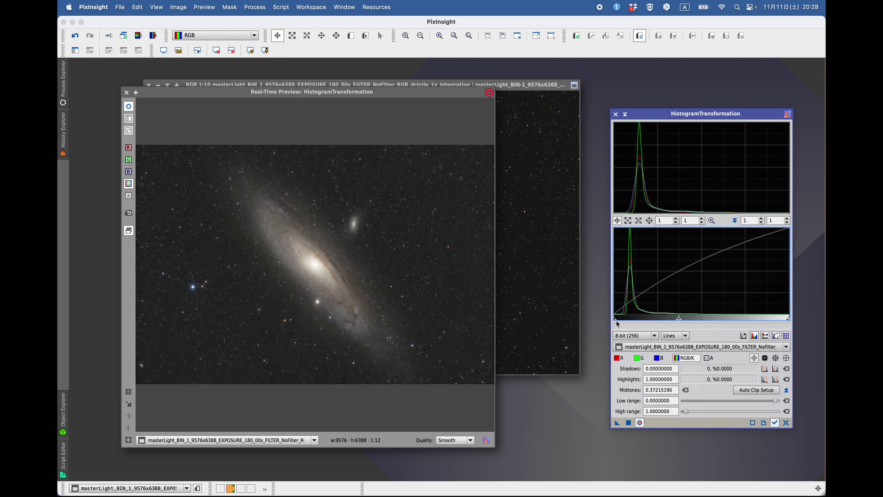
drag(617, 321, 619, 322)
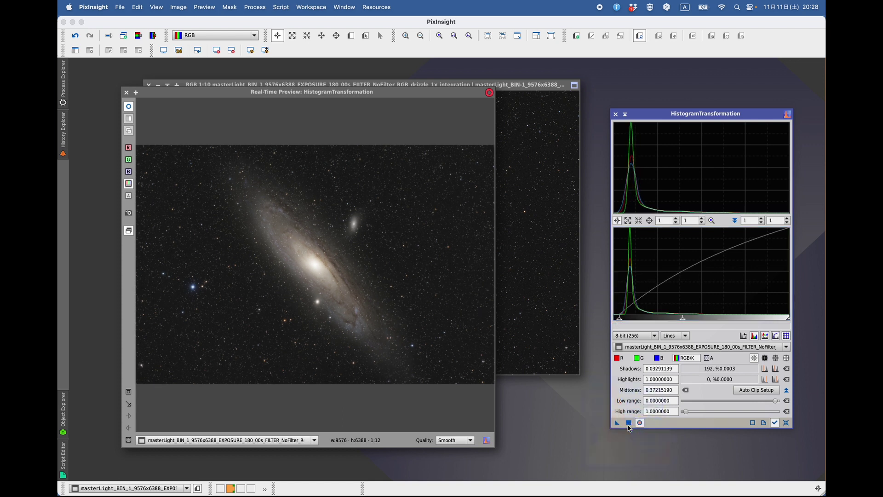
click(628, 422)
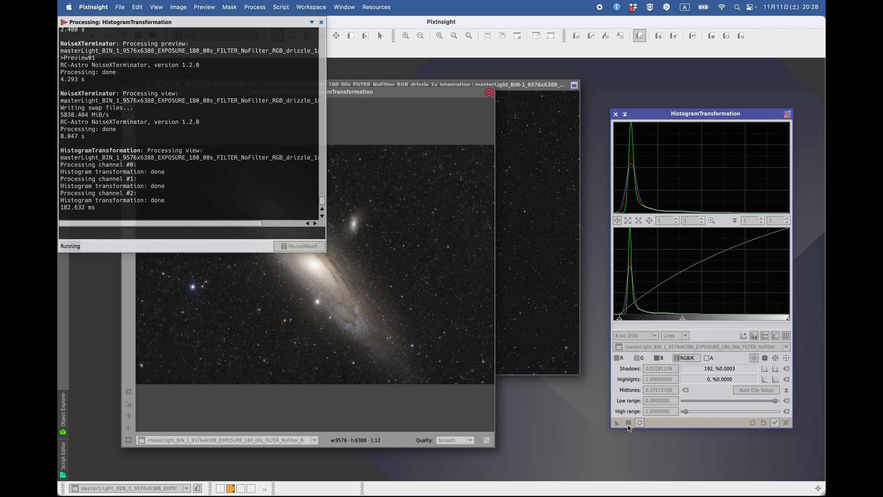
click(321, 22)
click(126, 95)
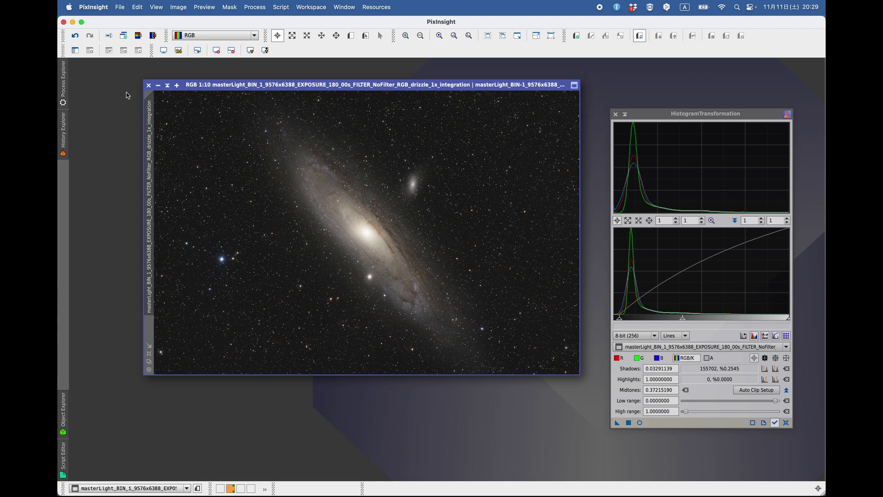
Reset HistogramTransformation, set midtones to 0.44050633 with a real-time preview, apply it to the galaxy image, and close the preview
click(210, 304)
click(762, 422)
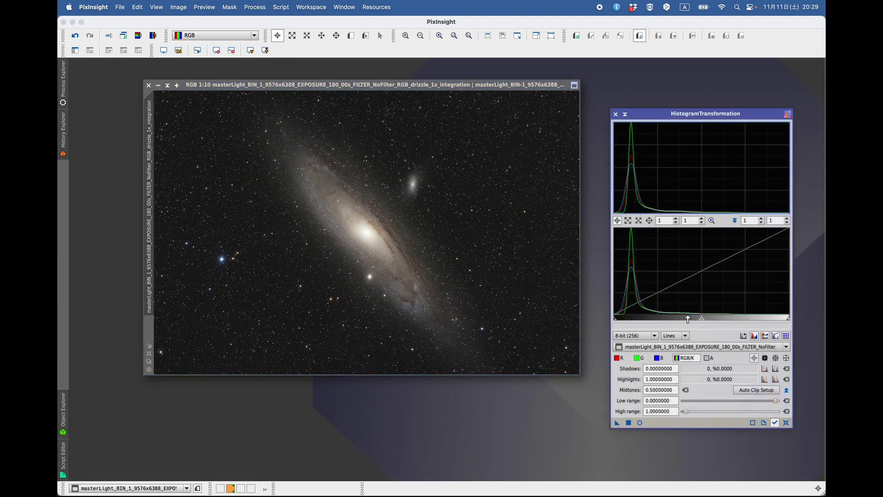
click(640, 422)
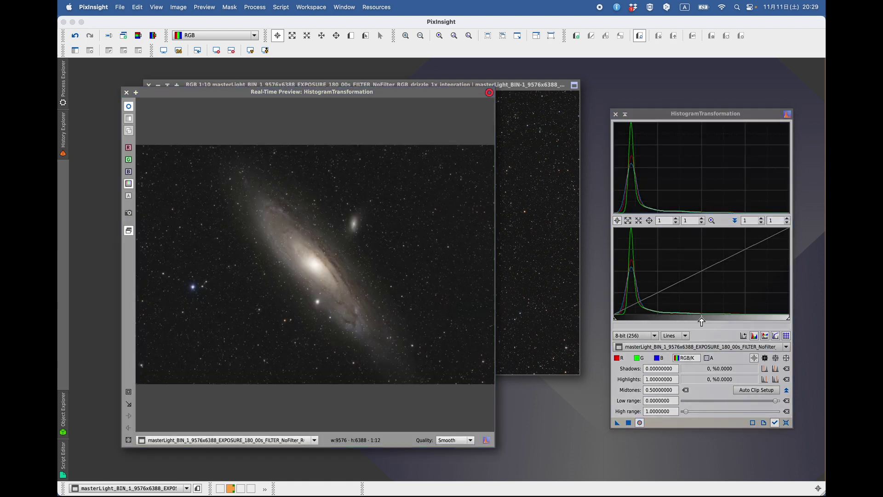
drag(701, 321, 691, 325)
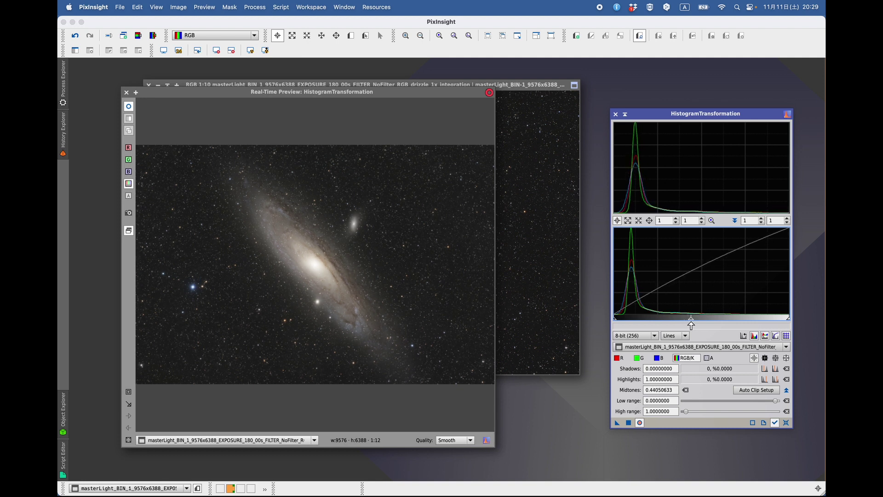
click(628, 422)
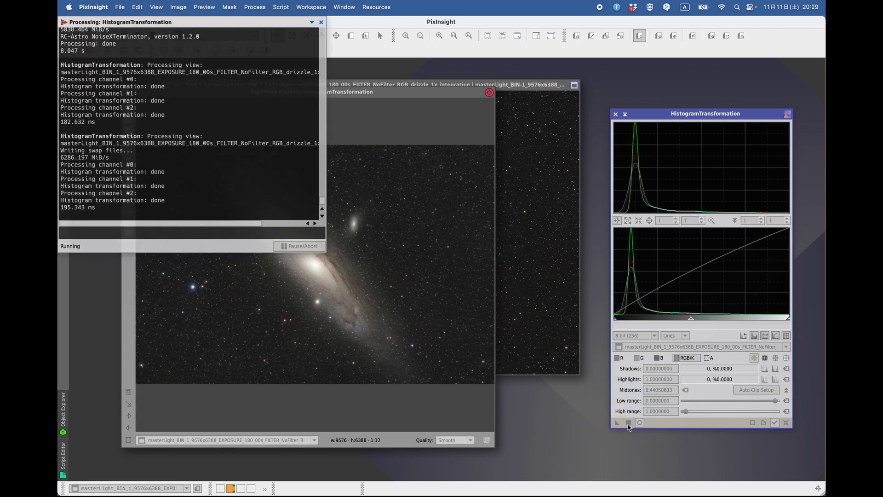
click(321, 23)
click(126, 93)
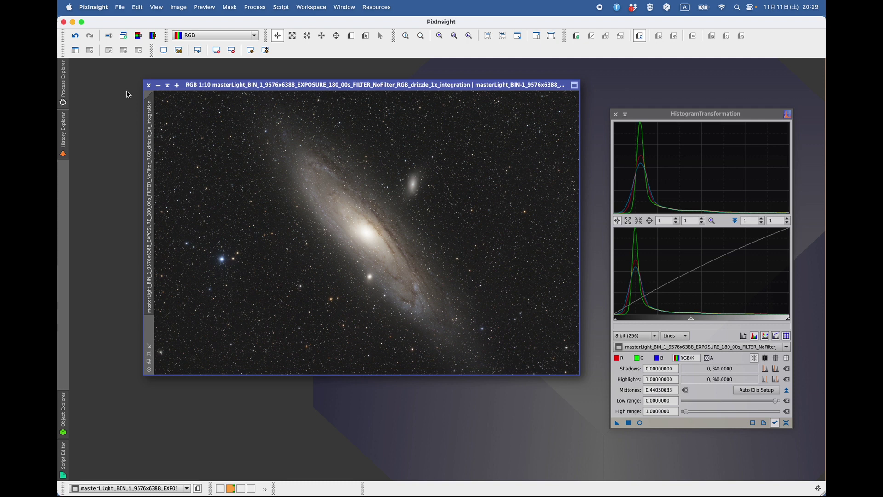
Find the LocalHistogramEqualization process and open it with a real-time preview of the galaxy image
click(64, 81)
drag(133, 79, 61, 79)
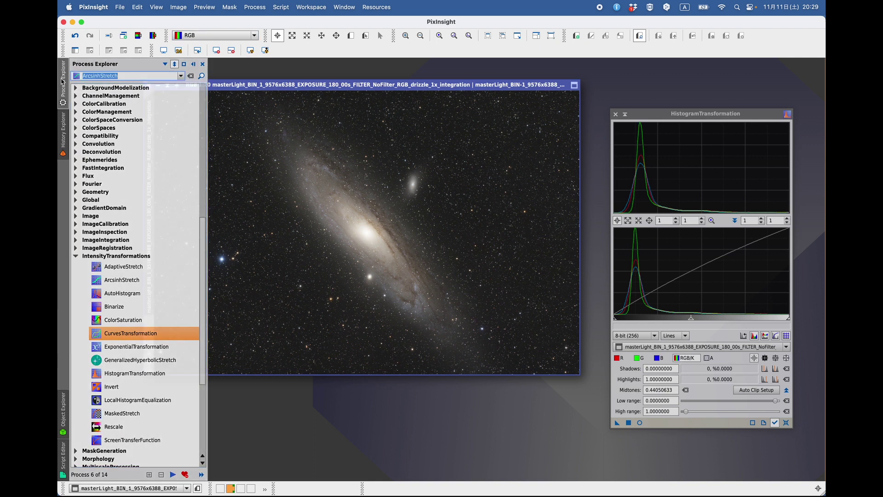
key(Down)
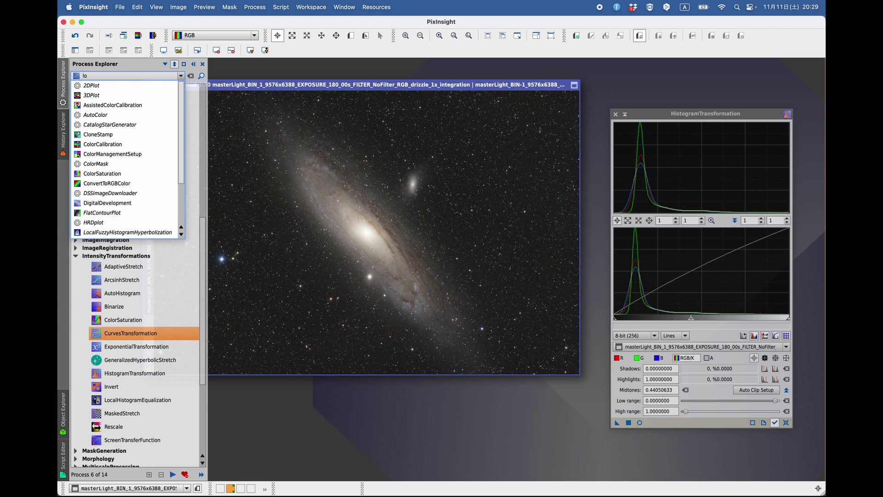
text(ca)
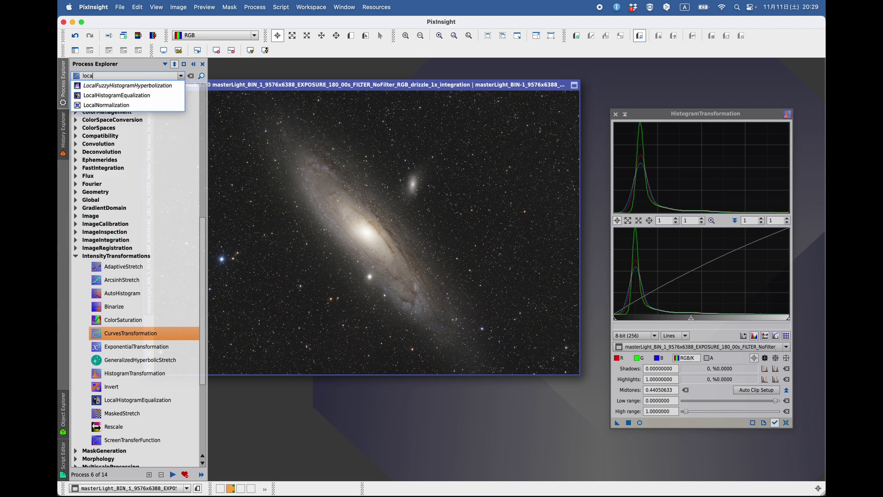
click(105, 95)
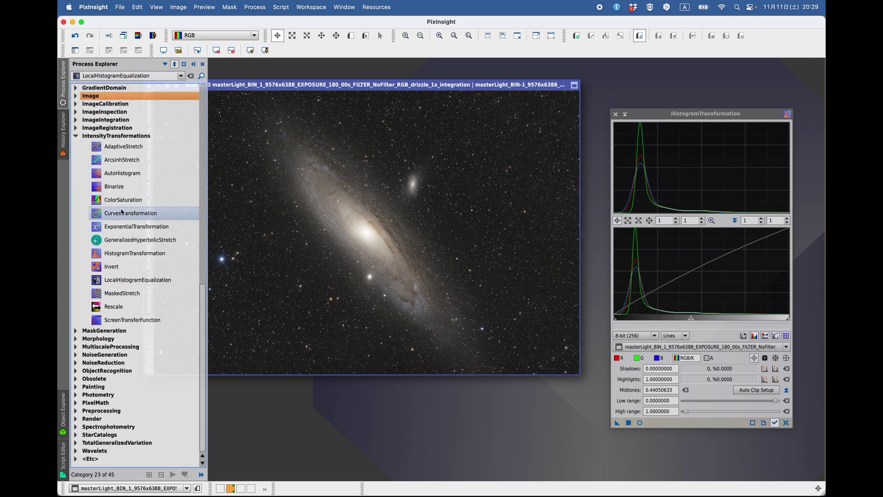
click(129, 279)
double_click(129, 280)
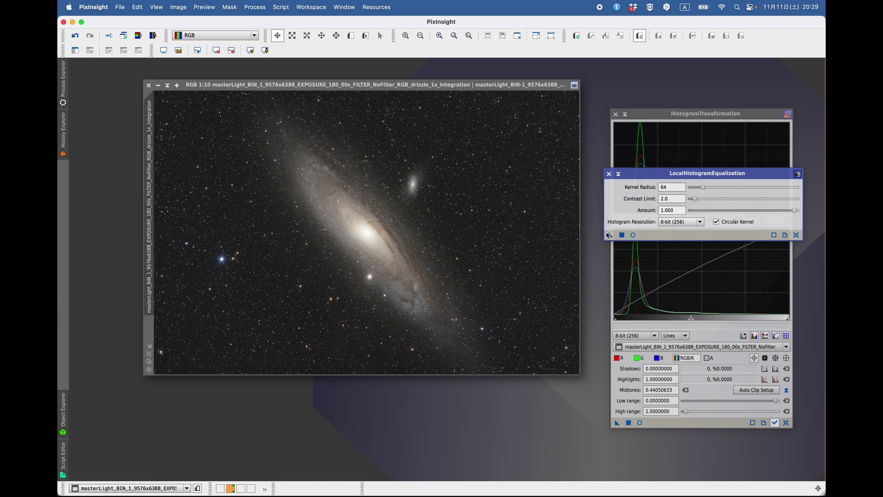
click(633, 235)
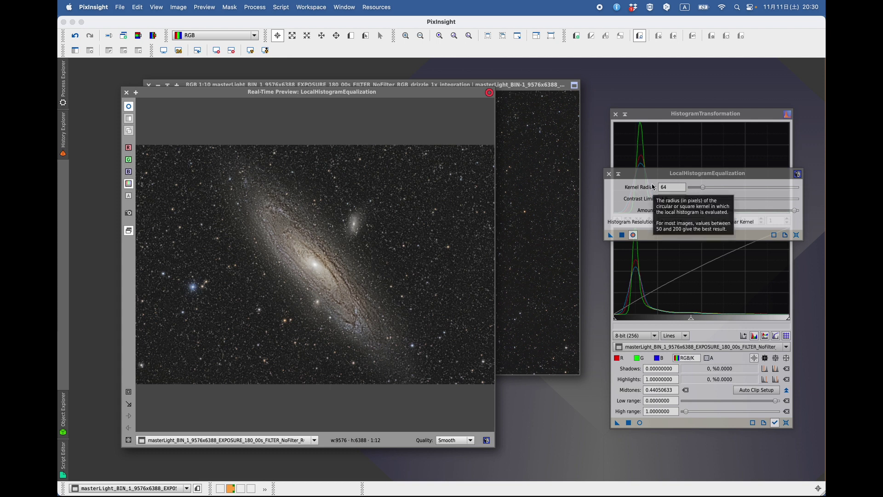
Set LocalHistogramEqualization to kernel radius 204 and amount 0.120, checking the galaxy core up close in the preview
drag(703, 187, 738, 189)
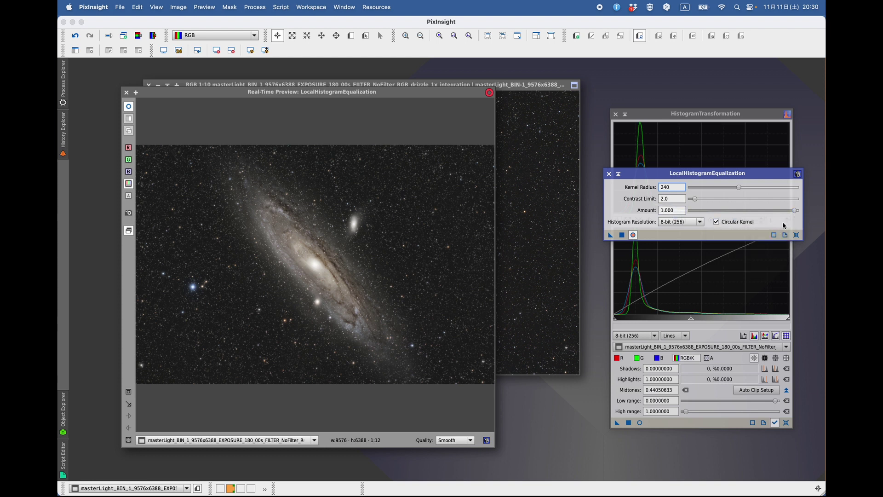
drag(795, 210, 706, 211)
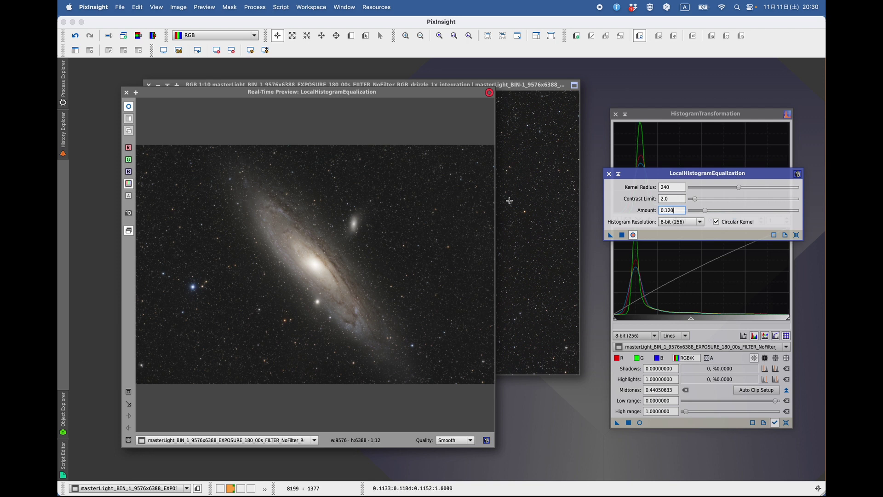
mouse_move(738, 187)
mouse_down()
mouse_move(703, 188)
mouse_move(766, 186)
mouse_move(736, 188)
mouse_up()
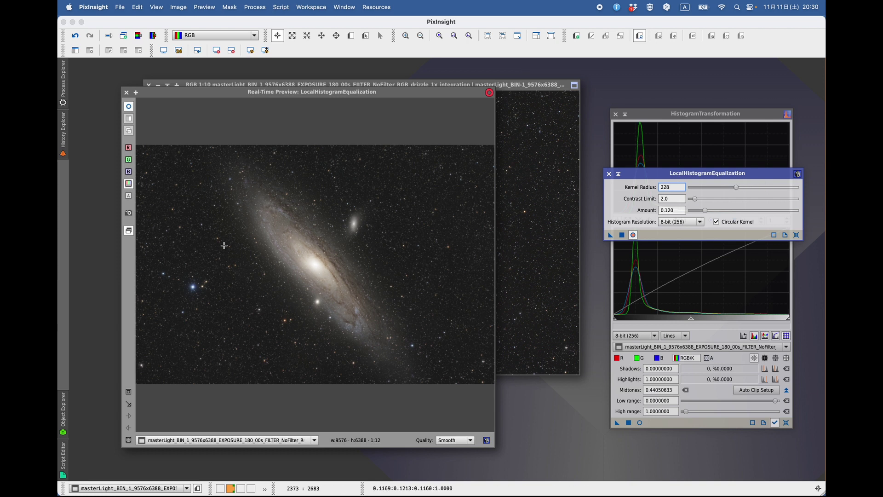
click(128, 392)
drag(276, 225, 378, 314)
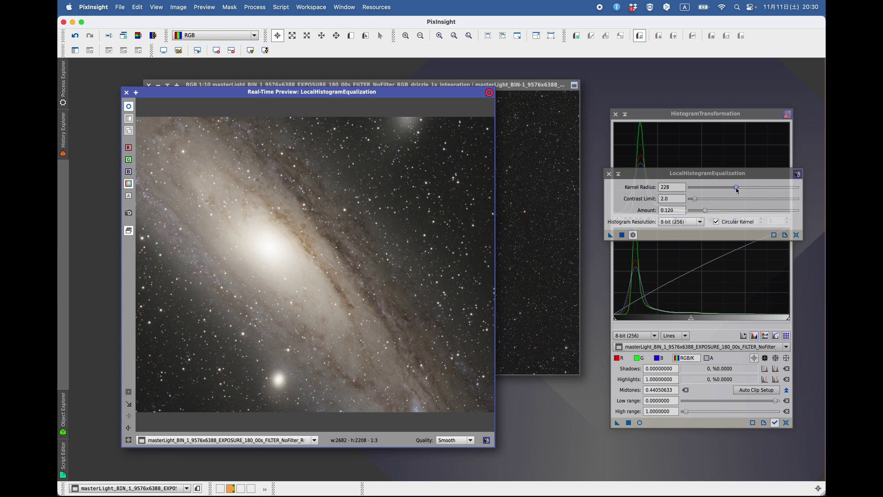
mouse_move(736, 188)
mouse_down()
mouse_move(695, 189)
mouse_move(735, 193)
mouse_up()
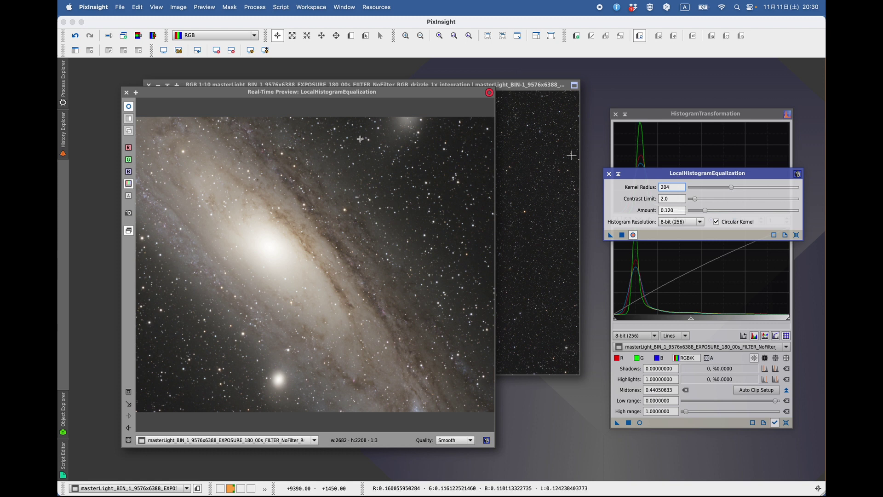
Apply LocalHistogramEqualization to the galaxy image after comparing the preview with the original, and close the real-time preview
click(130, 107)
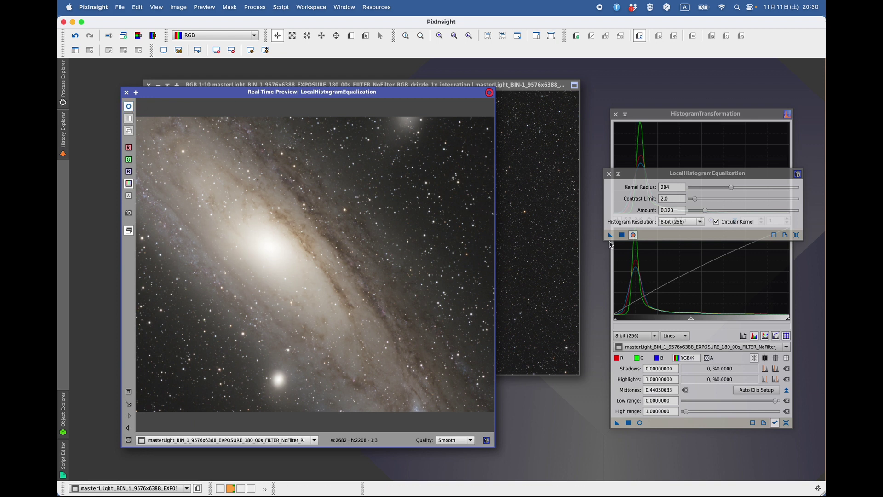
drag(610, 238, 554, 259)
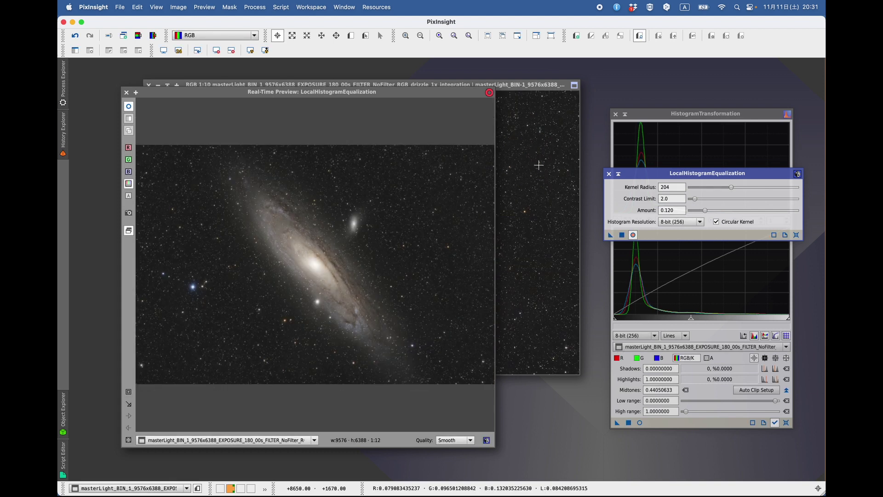
click(127, 92)
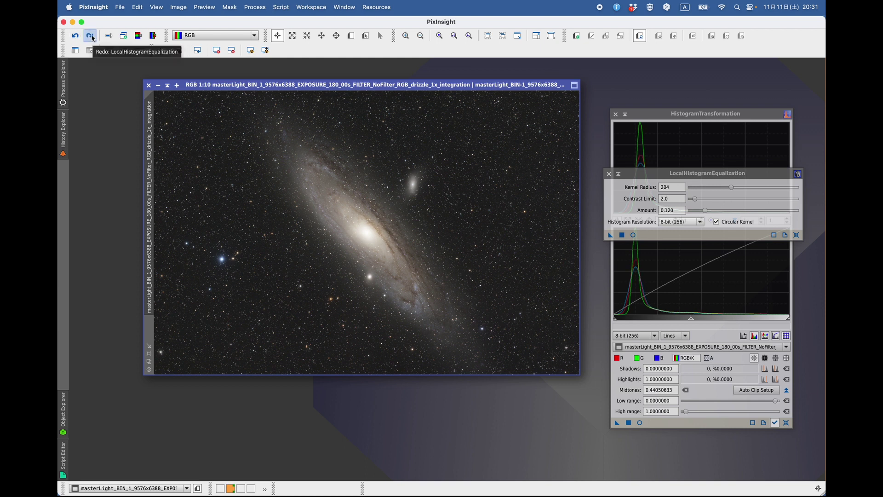
Undo and redo LocalHistogramEqualization to compare the galaxy core's detail before and after it
click(90, 37)
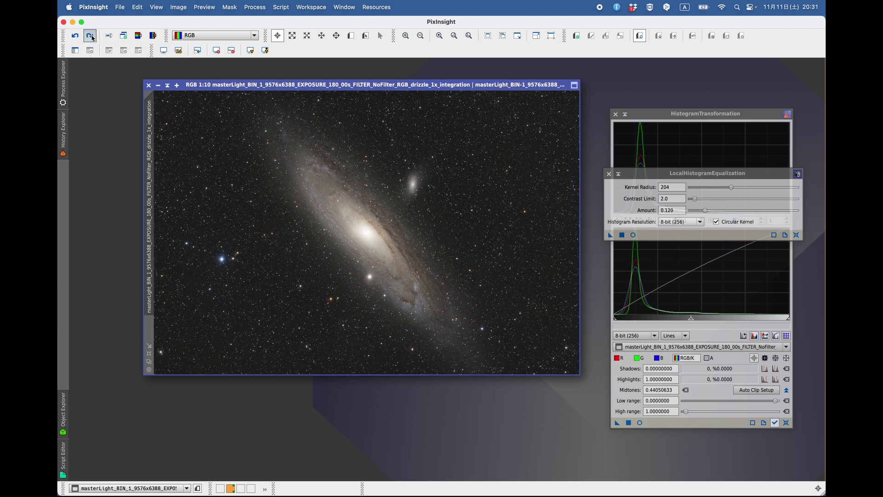
click(405, 36)
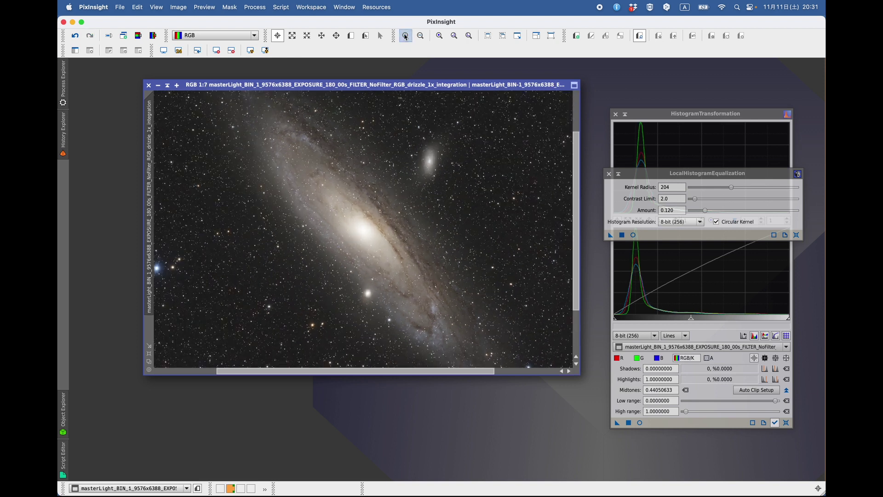
click(405, 36)
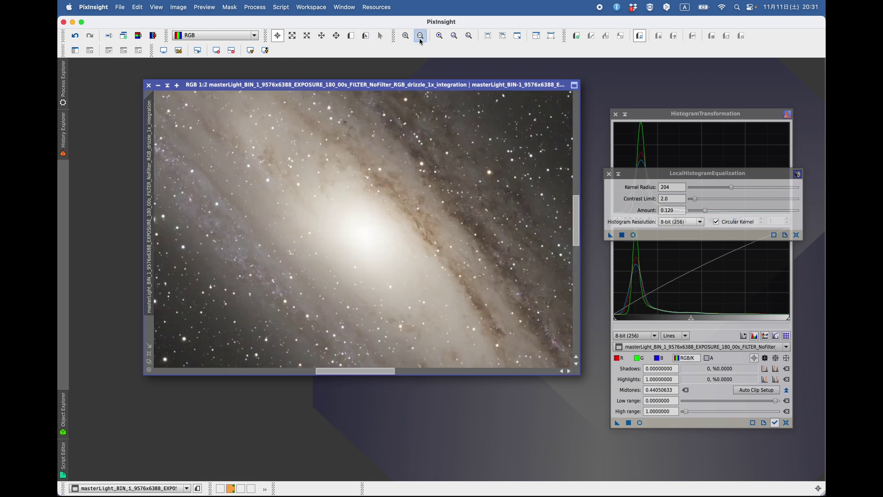
click(75, 37)
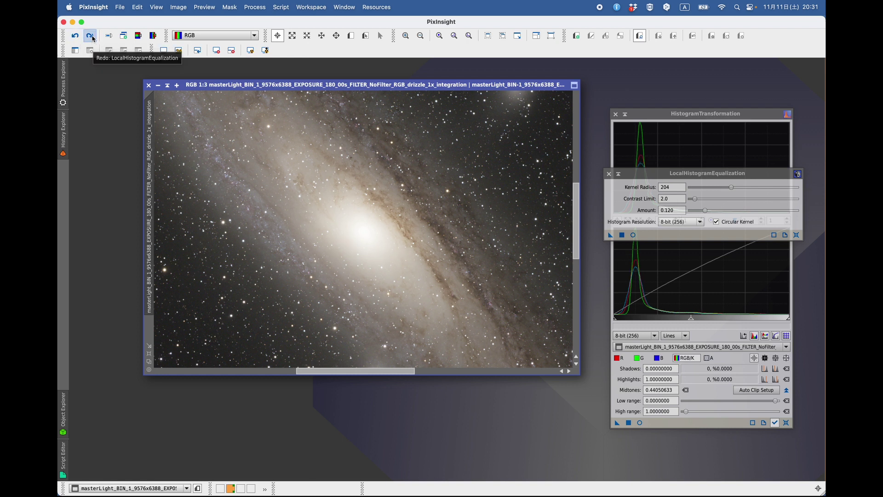
click(90, 37)
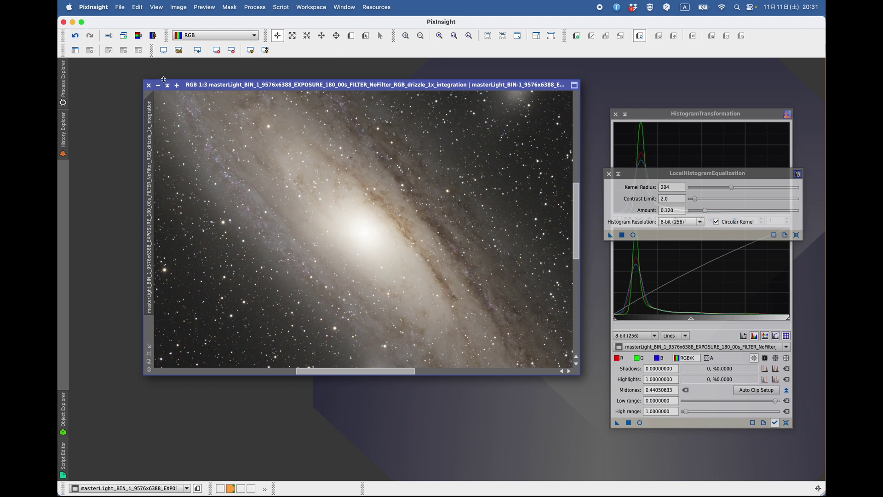
click(503, 36)
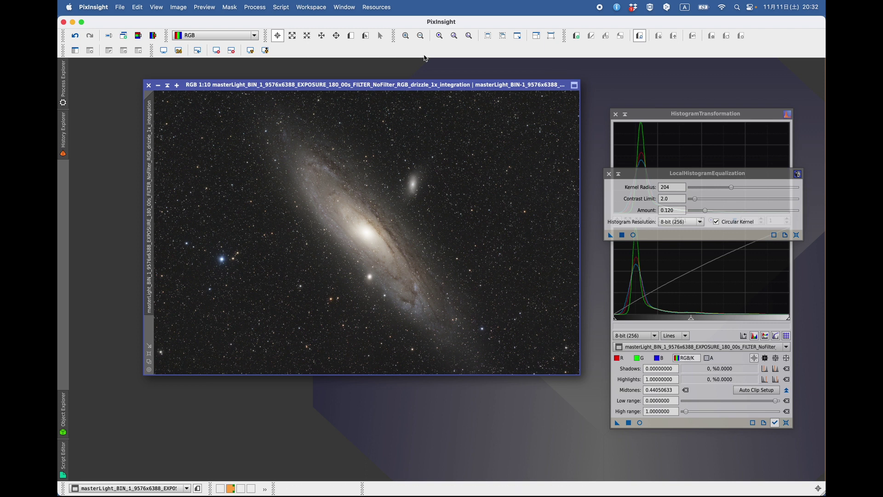
Examine the galaxy's lower arm and the surrounding star field up close, and return to the whole image
click(406, 36)
click(406, 36)
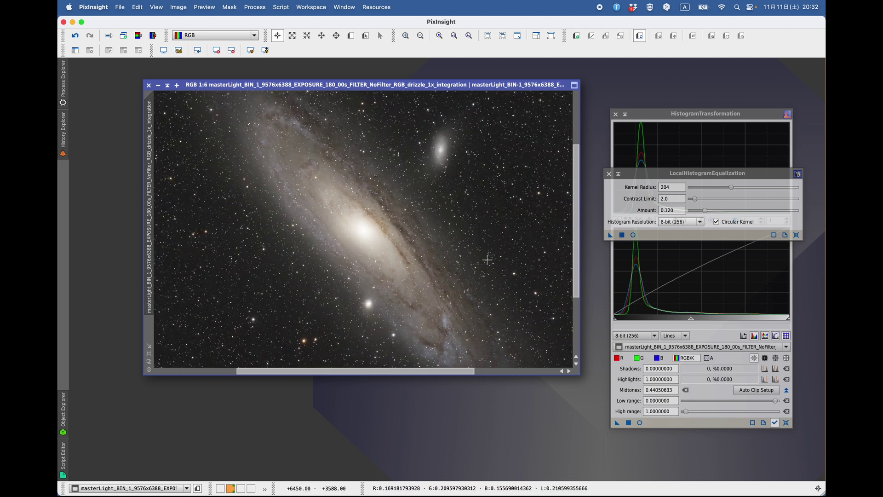
scroll(358, 310, down, 3)
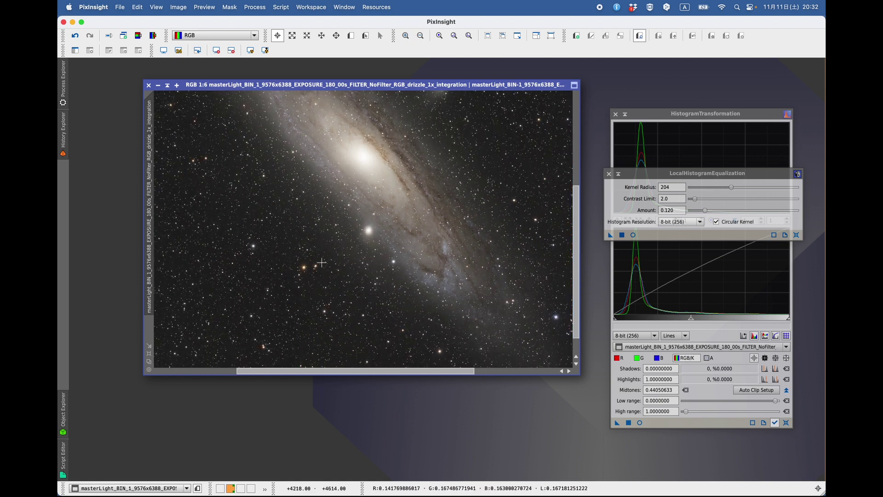
click(405, 38)
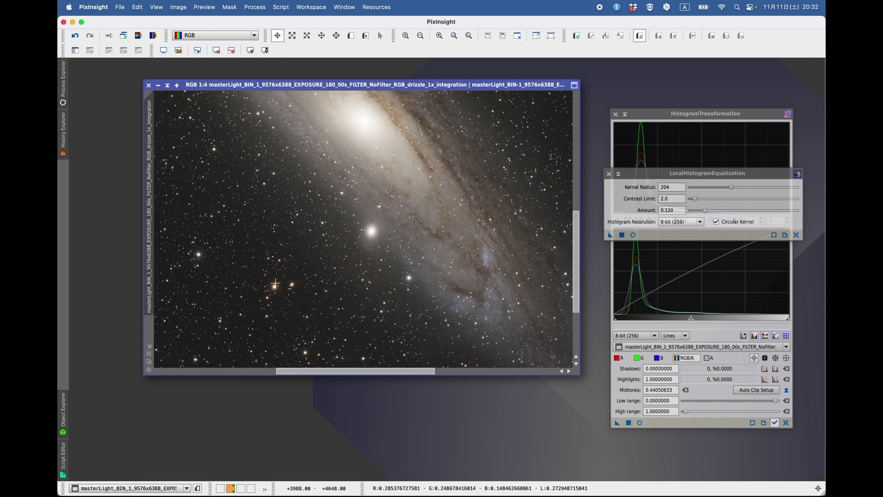
drag(294, 373, 201, 373)
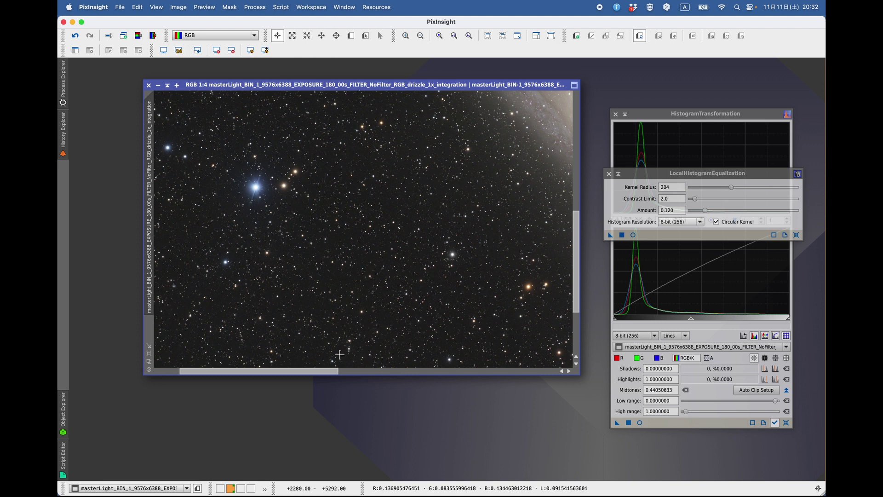
click(488, 36)
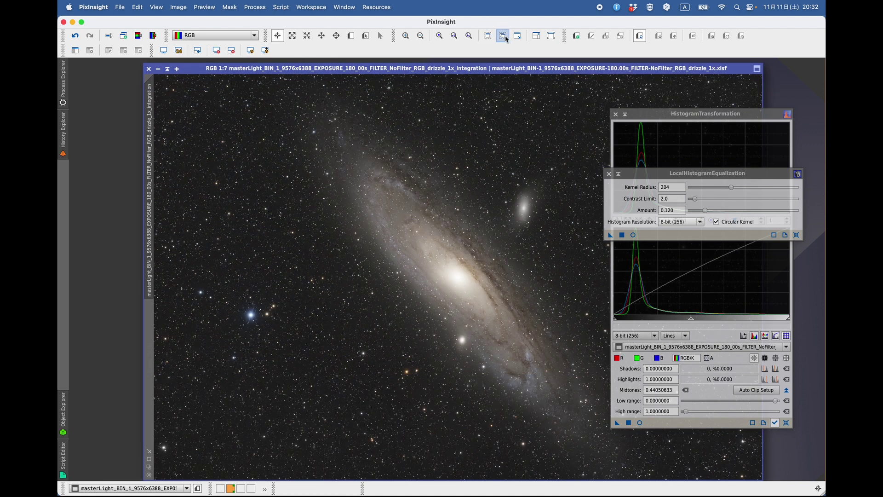
Close LocalHistogramEqualization and HistogramTransformation, and open CurvesTransformation with its curve reset
click(609, 174)
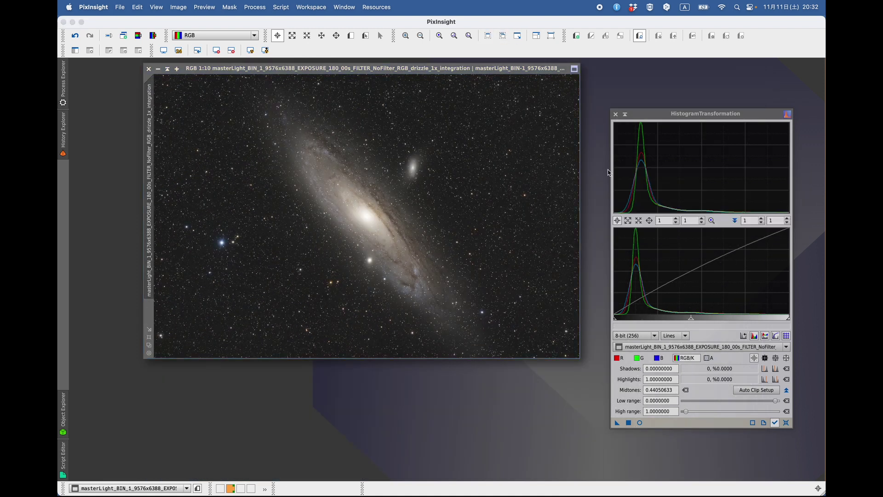
click(615, 114)
mouse_move(64, 92)
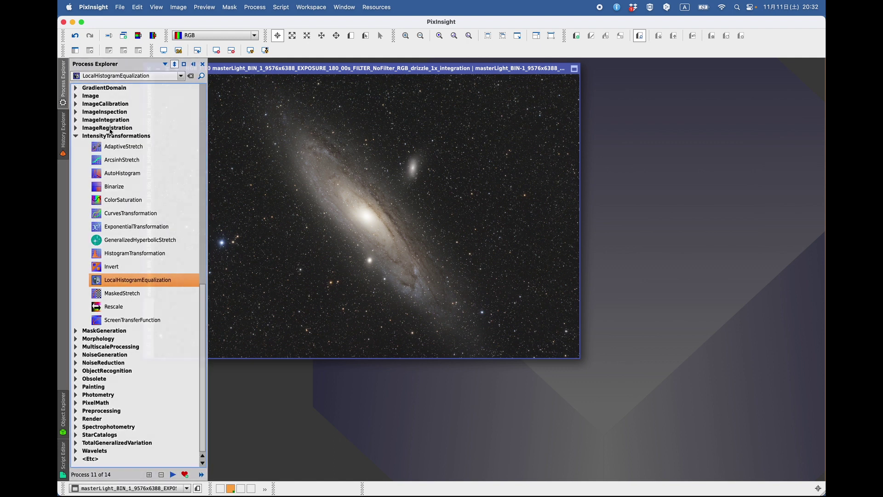
double_click(129, 213)
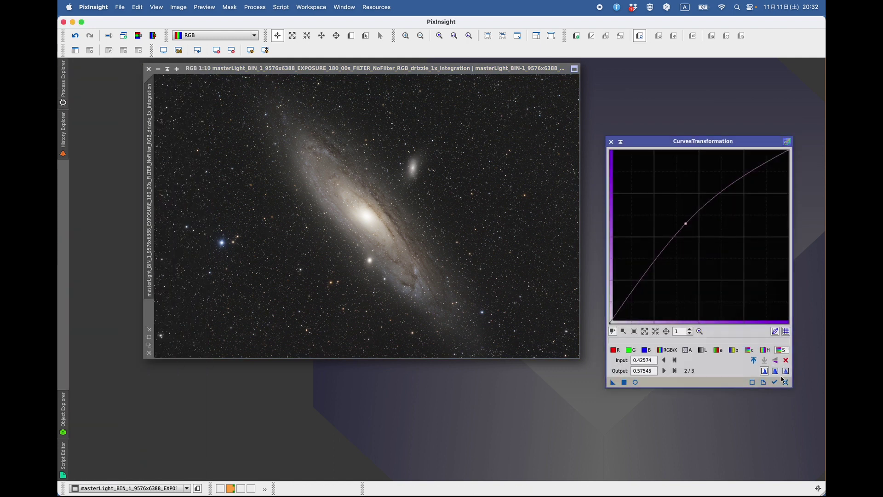
click(785, 381)
Raise the saturation curve at input 0.47030 to output 0.52941, apply it to the galaxy image, and close the console and CurvesTransformation
click(698, 234)
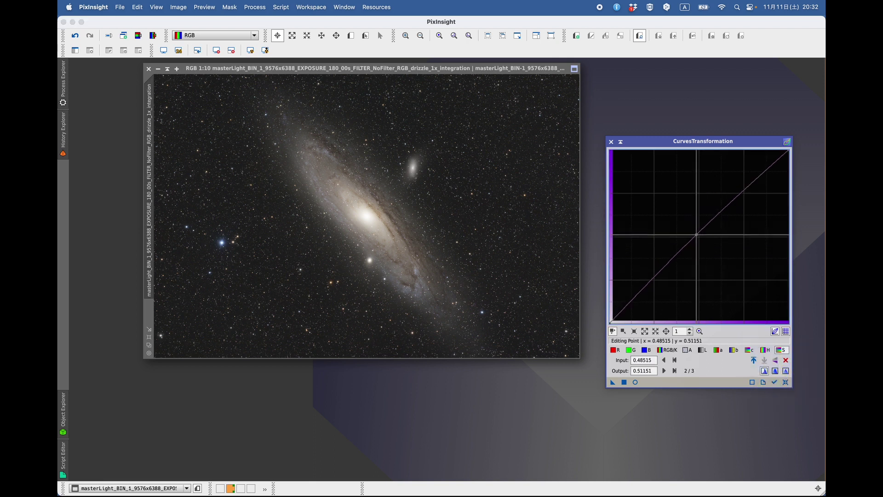
drag(696, 235, 693, 231)
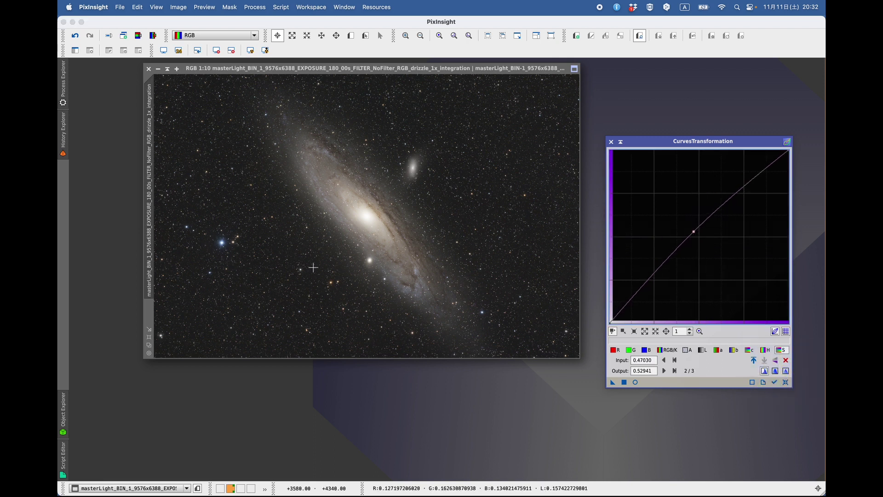
drag(612, 382, 564, 343)
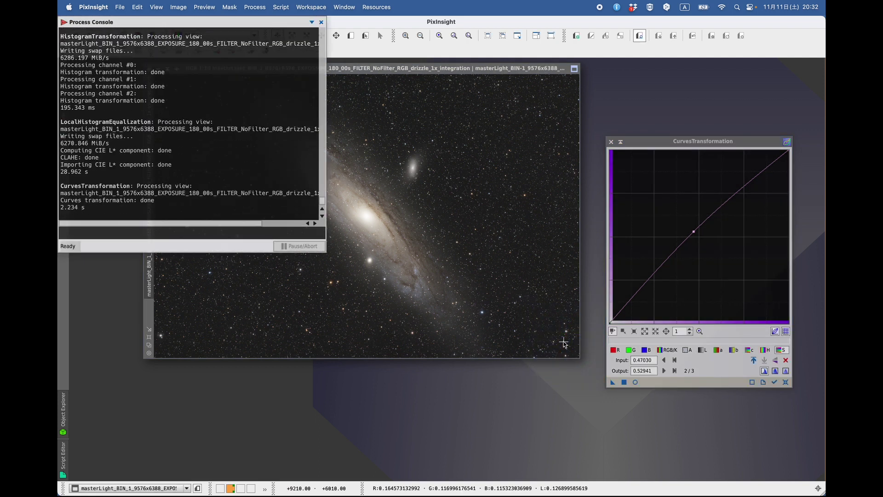
click(321, 22)
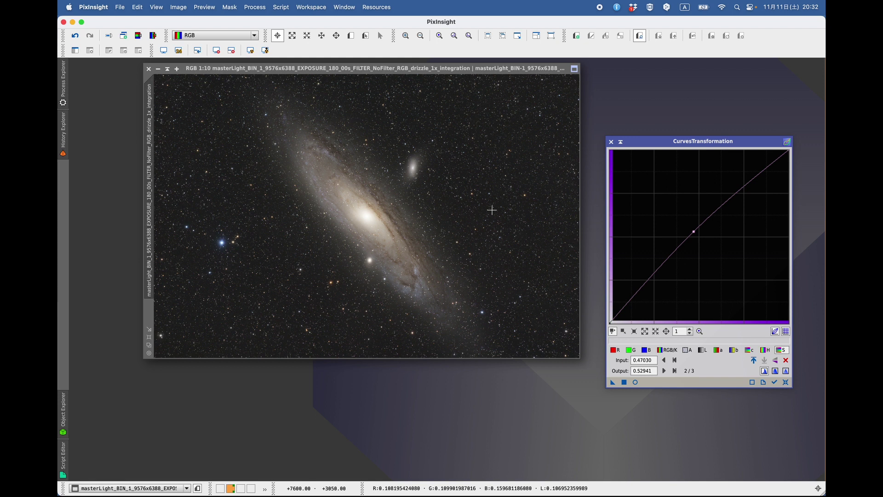
click(611, 141)
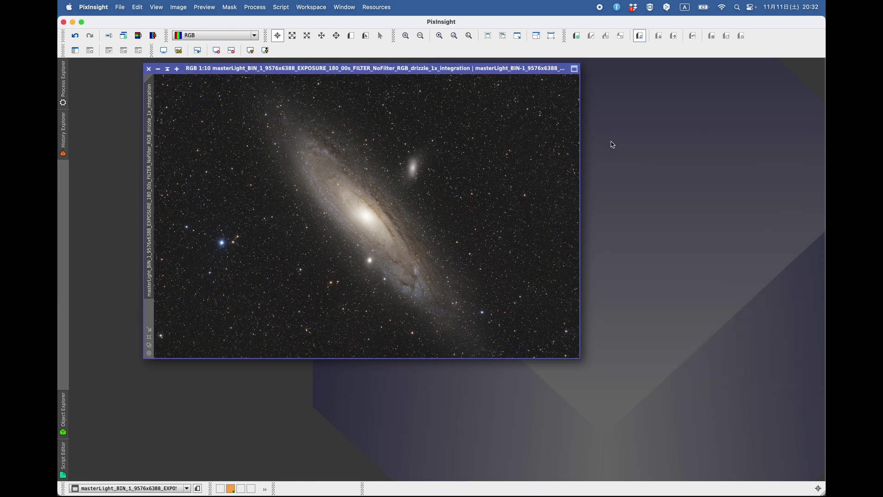
Open the GAME script and add an ellipse around the tilted galaxy, with a about 3641 and b about 1062
click(282, 7)
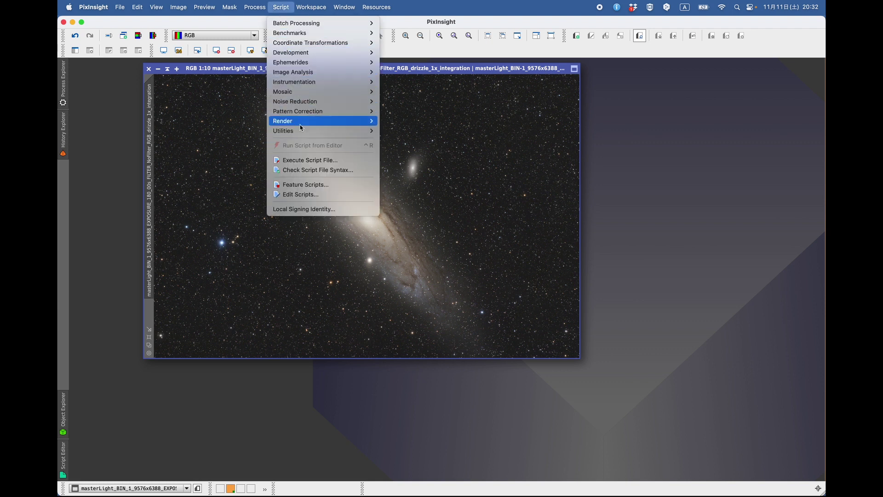
mouse_move(304, 131)
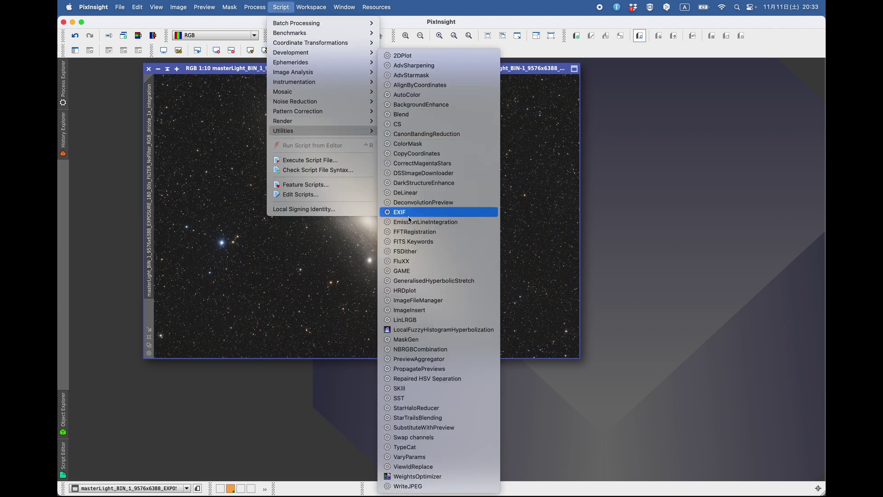
click(412, 271)
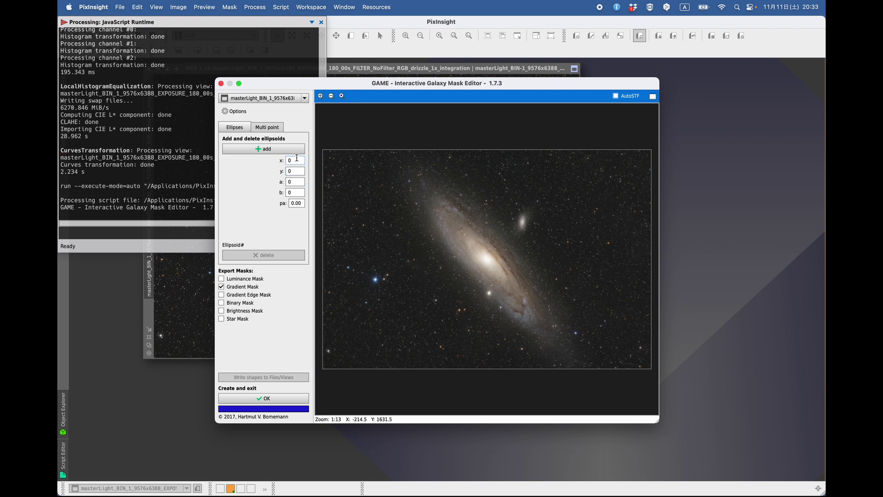
click(295, 151)
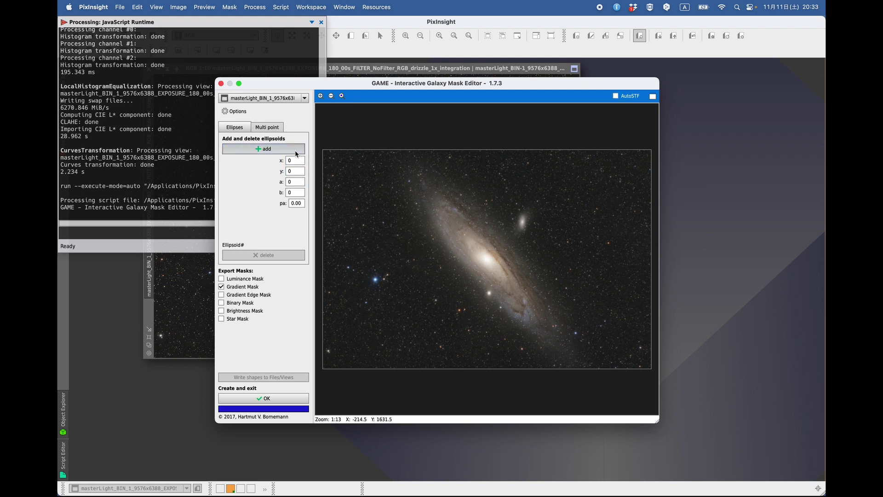
click(482, 262)
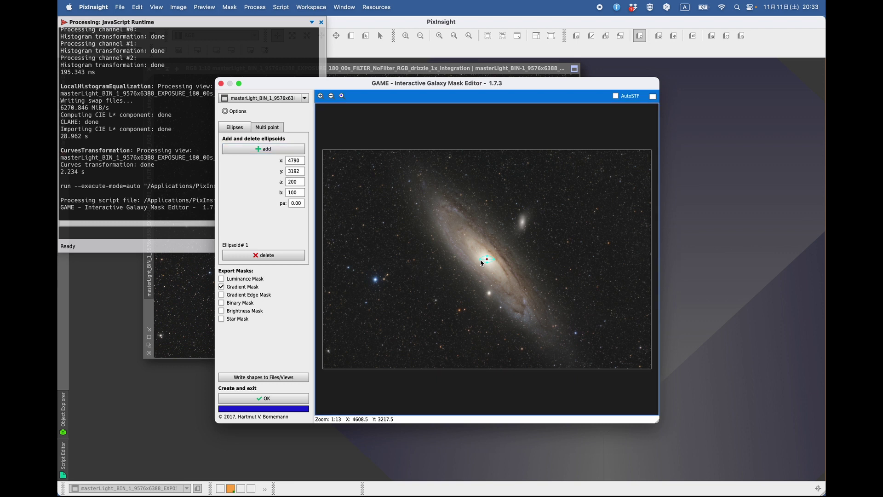
drag(450, 232, 406, 164)
drag(490, 259, 516, 238)
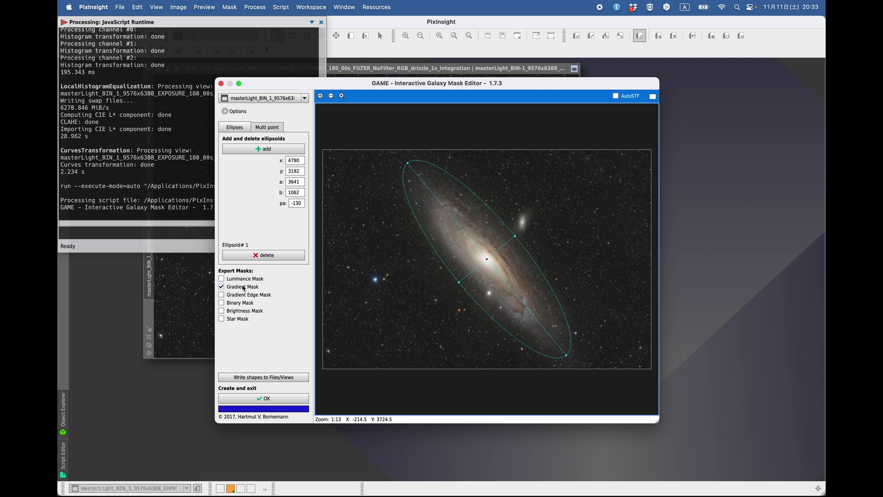
Export only a Binary Mask from the ellipse instead of the Gradient Mask, and close the console
click(222, 287)
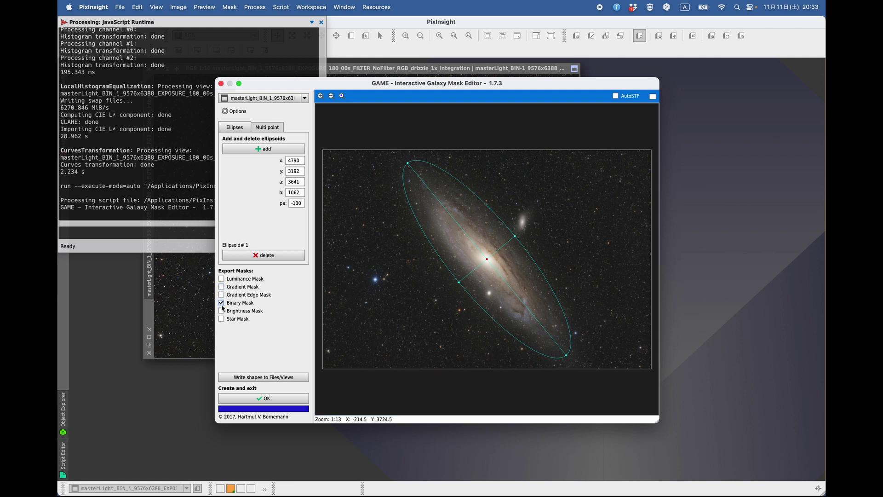
click(251, 397)
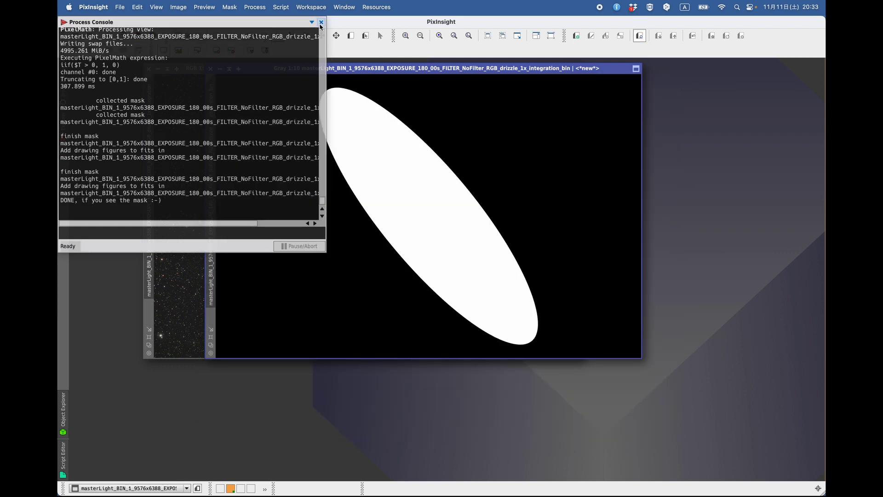
click(321, 23)
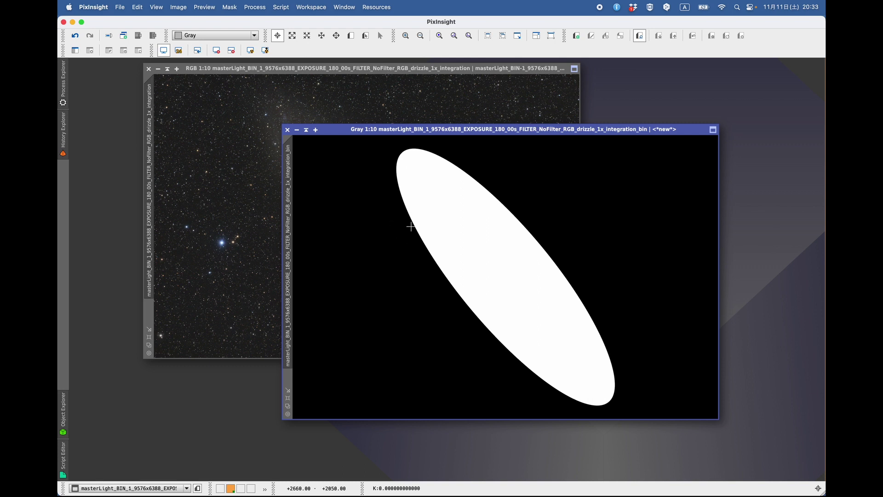
Blur the binary mask using Convolution with StdDev 162, and close the console and Convolution
click(265, 8)
mouse_move(273, 111)
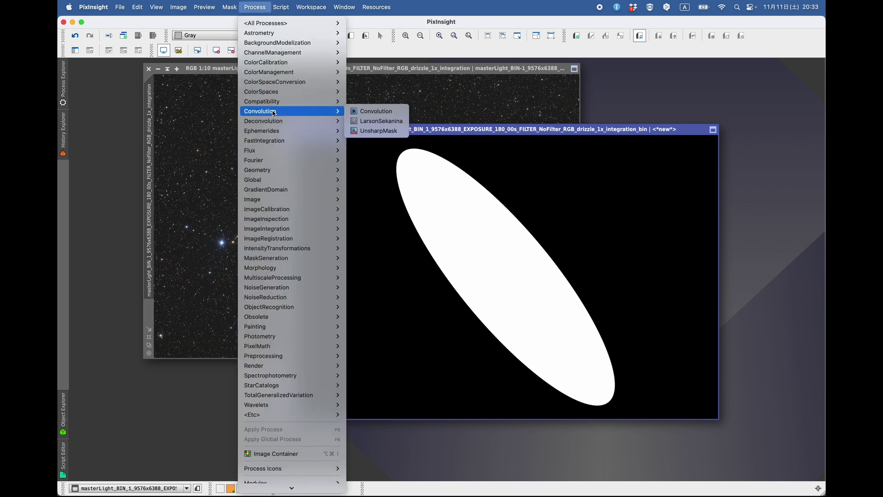
click(354, 111)
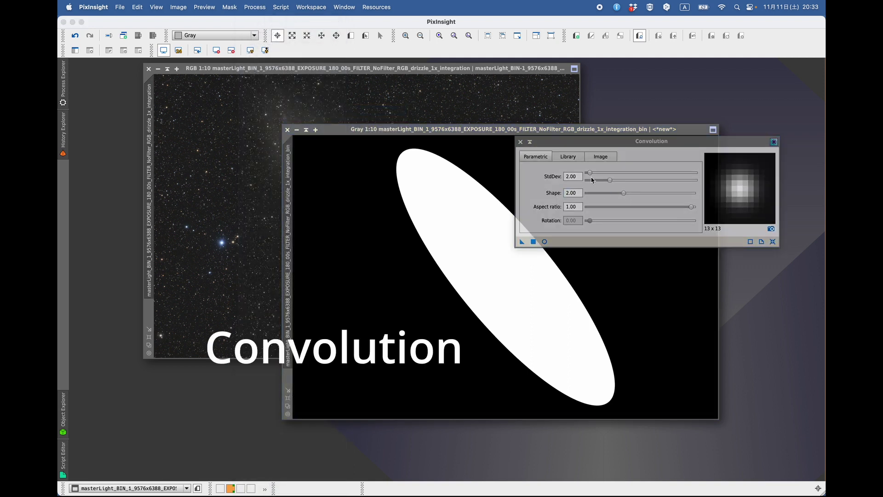
drag(590, 173, 595, 173)
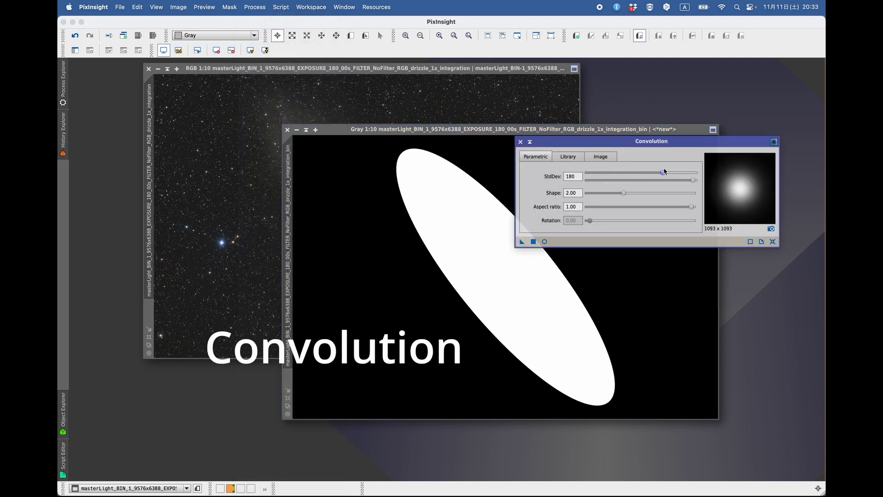
drag(521, 242, 501, 270)
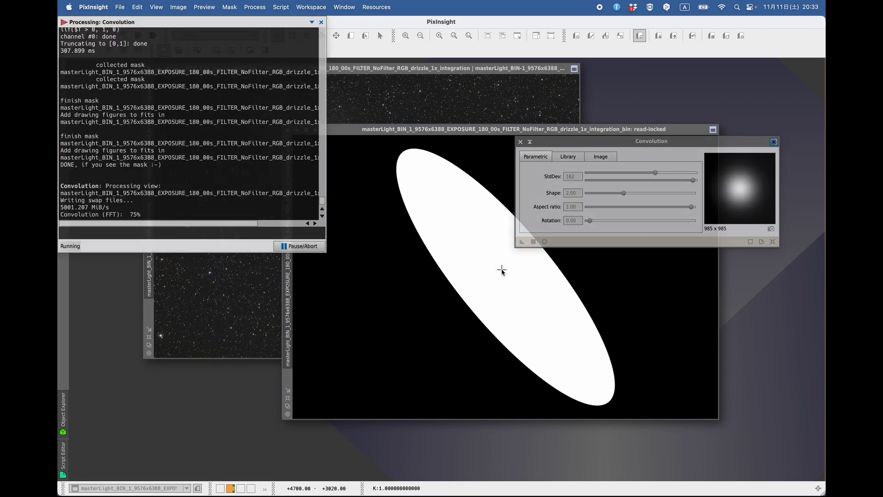
click(321, 23)
click(520, 142)
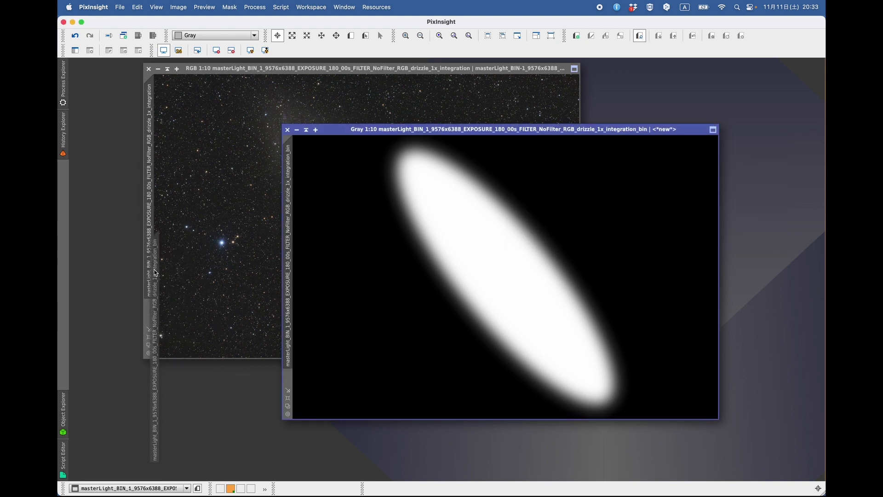
Assign the blurred ellipse mask to the galaxy image and minimize the mask image
click(296, 130)
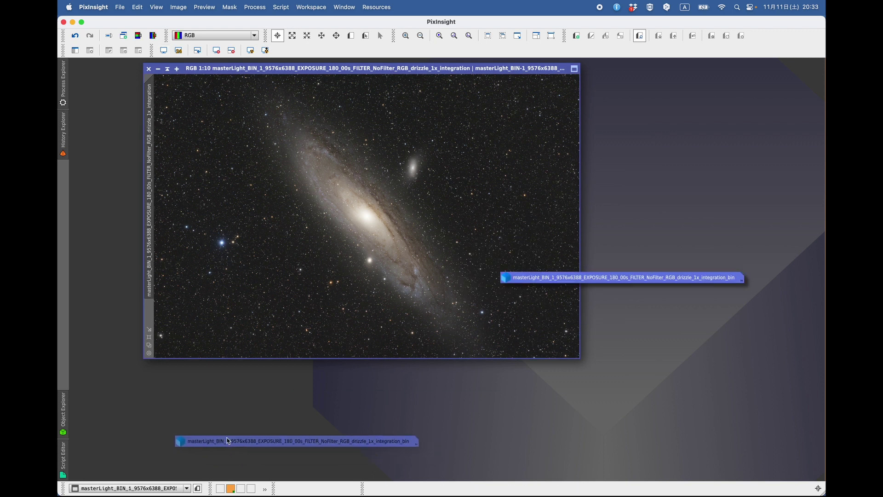
click(230, 7)
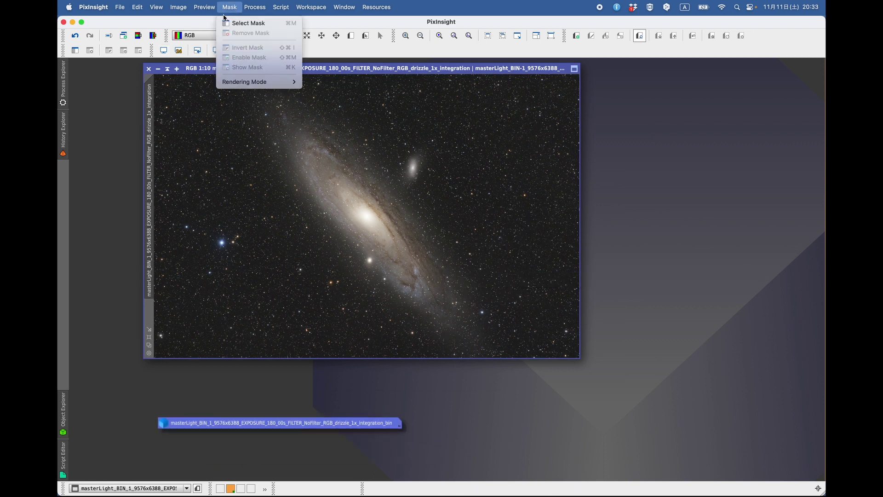
click(210, 424)
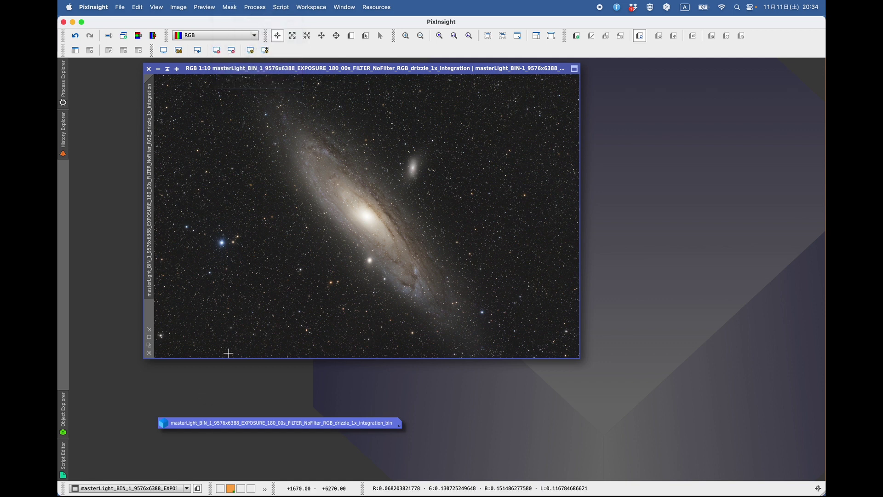
double_click(200, 425)
drag(287, 258, 149, 314)
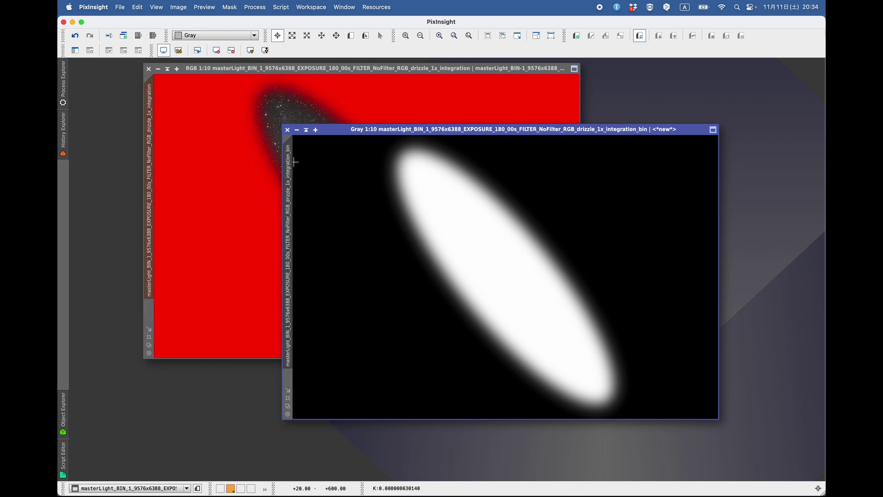
click(297, 131)
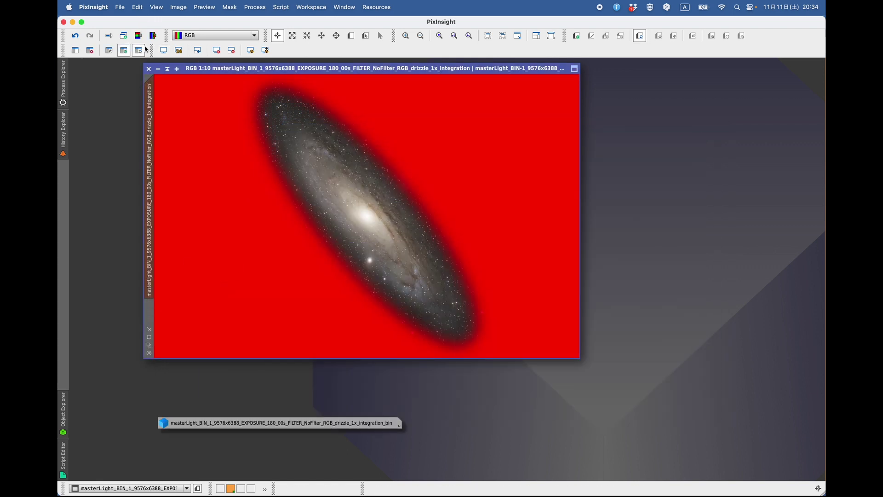
Toggle the red mask overlay on the galaxy image to check its coverage, and leave it hidden with the mask enabled
click(138, 52)
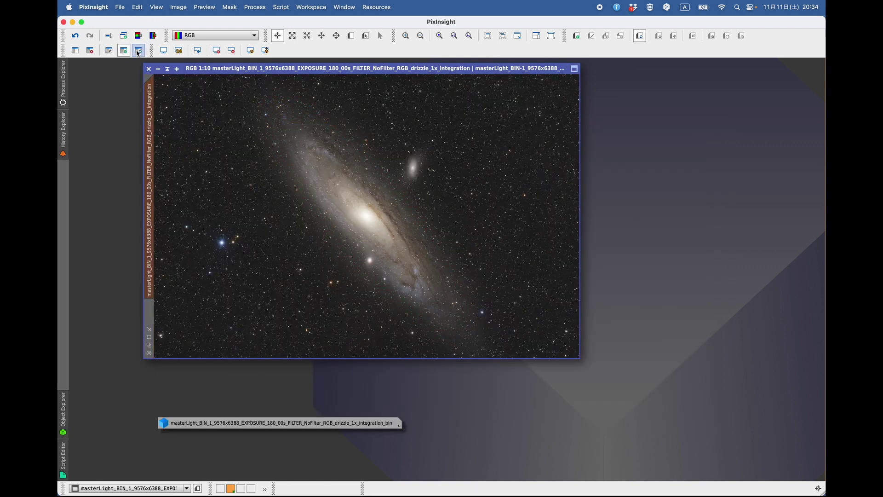
click(138, 52)
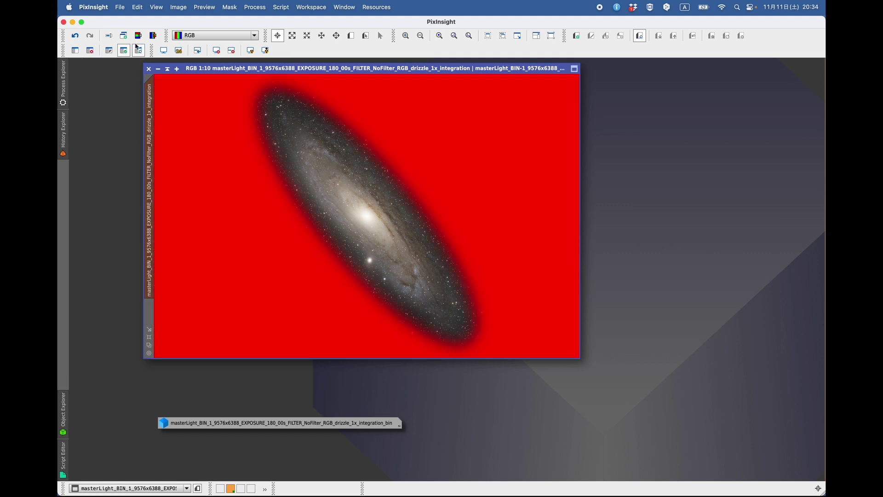
click(229, 7)
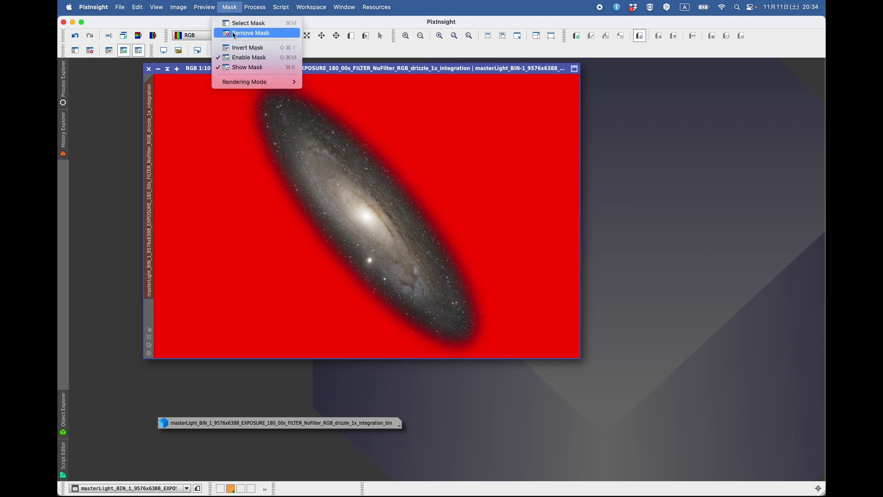
click(240, 68)
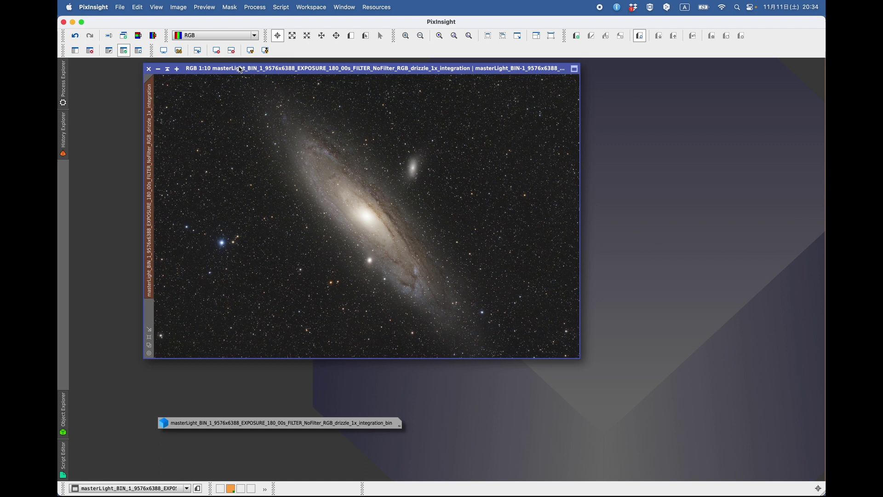
click(138, 54)
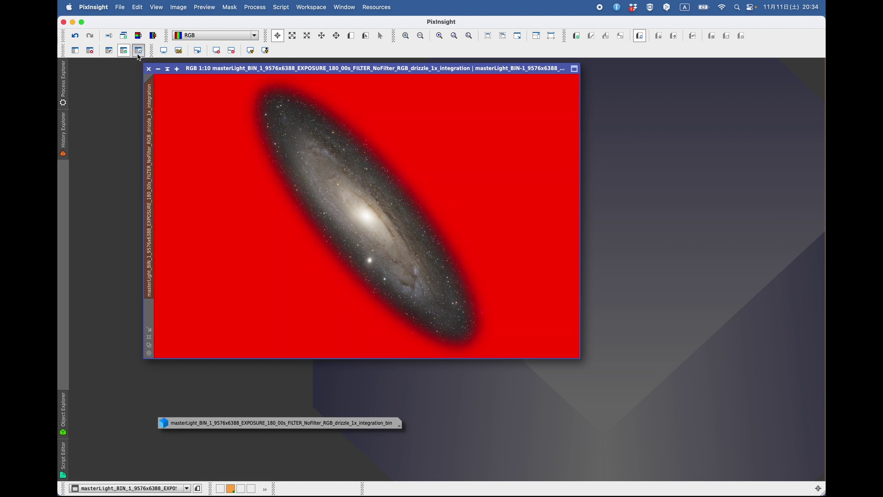
click(138, 54)
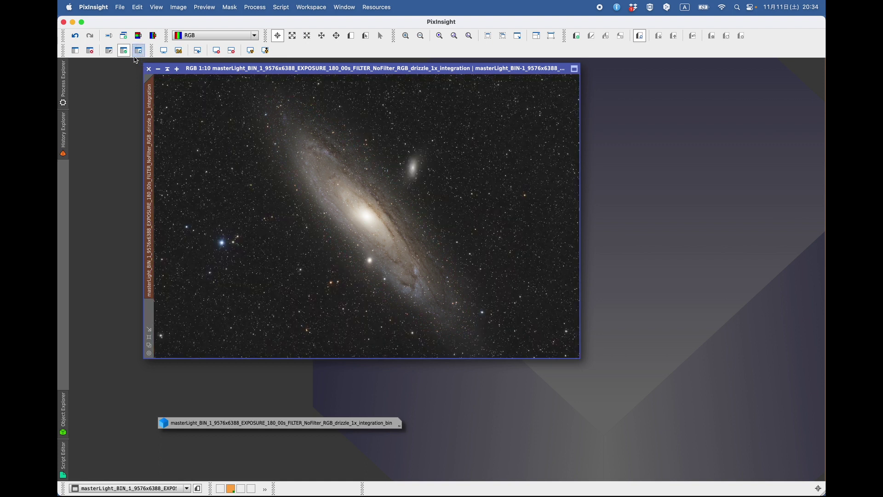
Apply a CurvesTransformation saturation curve with input 0.44802 and output 0.54220 to the masked galaxy image, and close the console and CurvesTransformation
click(63, 83)
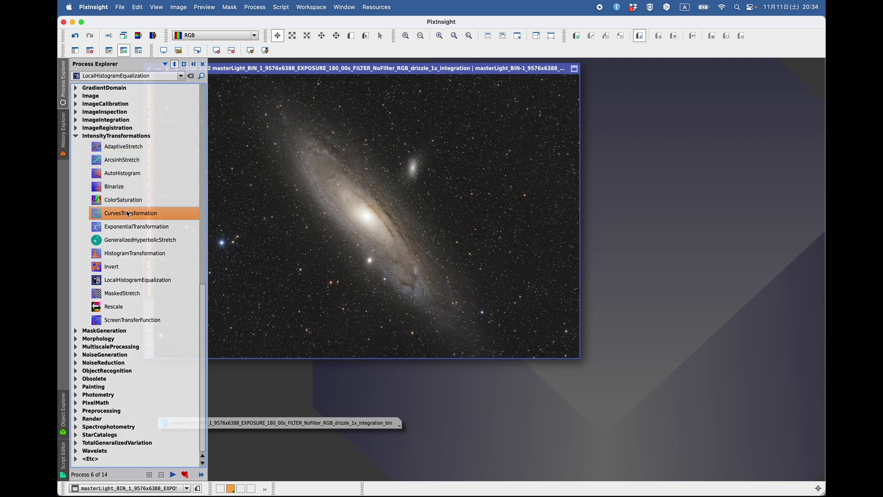
double_click(128, 213)
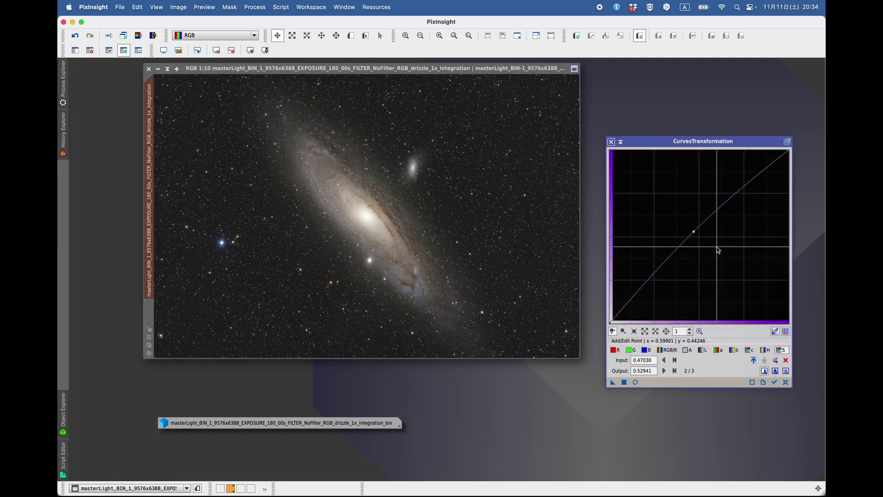
drag(695, 235, 690, 229)
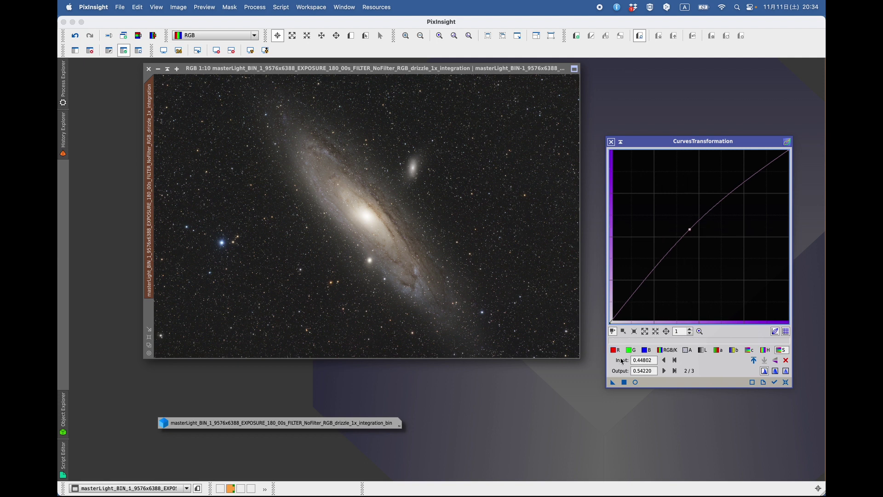
drag(613, 385, 553, 345)
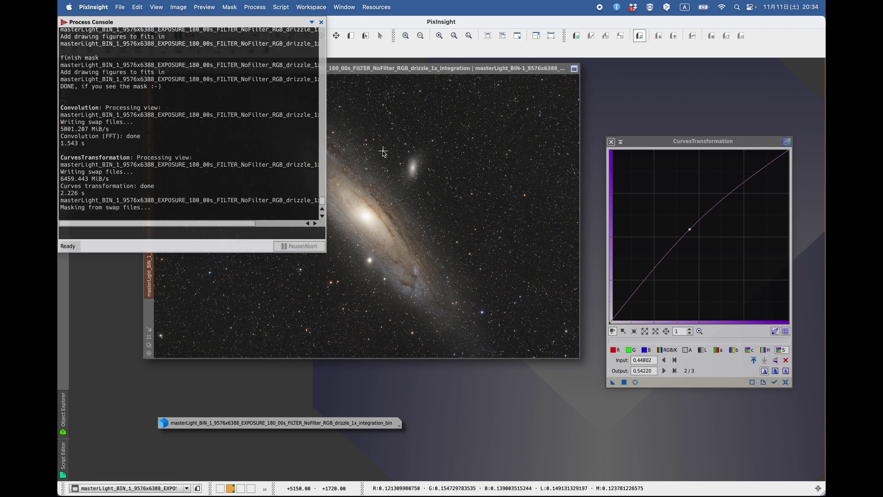
click(320, 22)
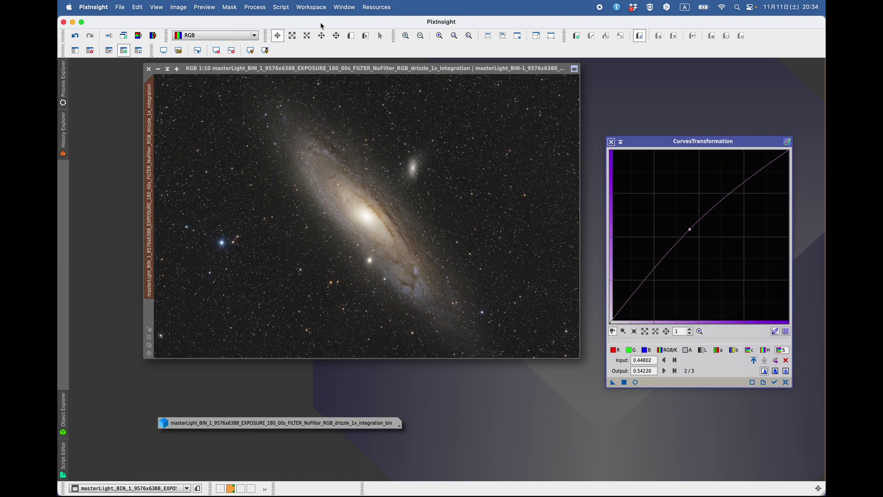
click(610, 142)
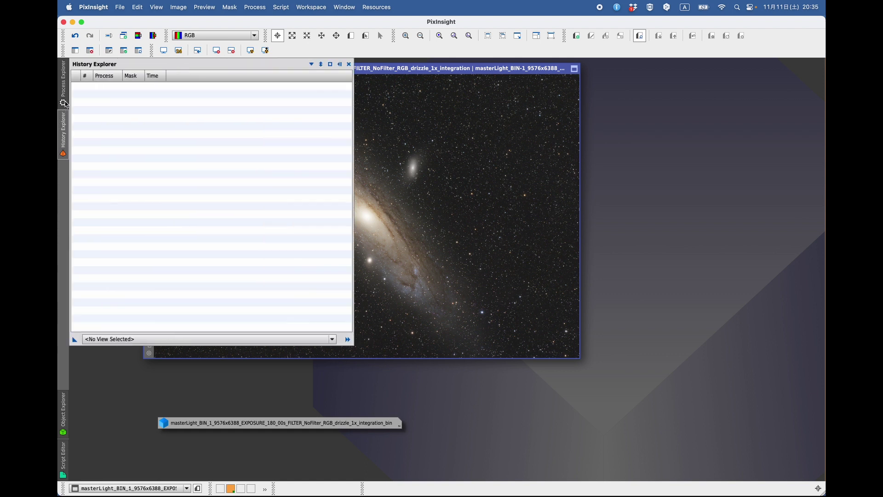
Search the processes for SCNR and open it
mouse_move(63, 82)
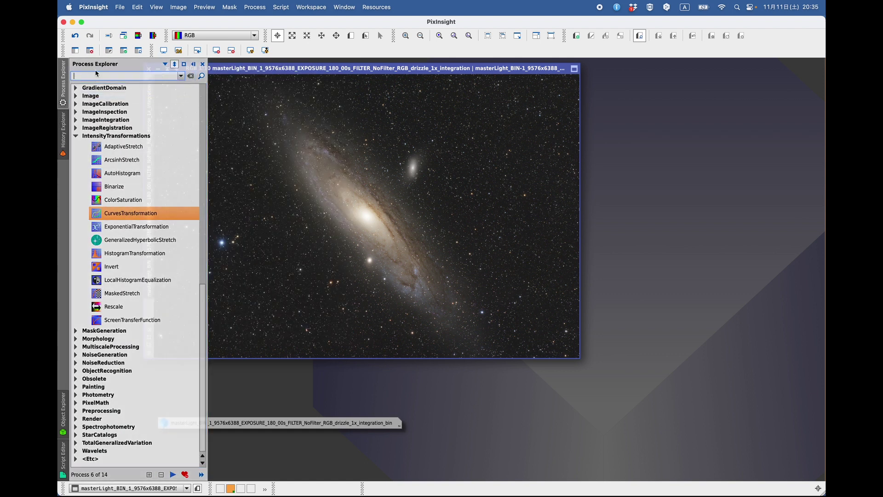
text(CSNR)
text(SCNR)
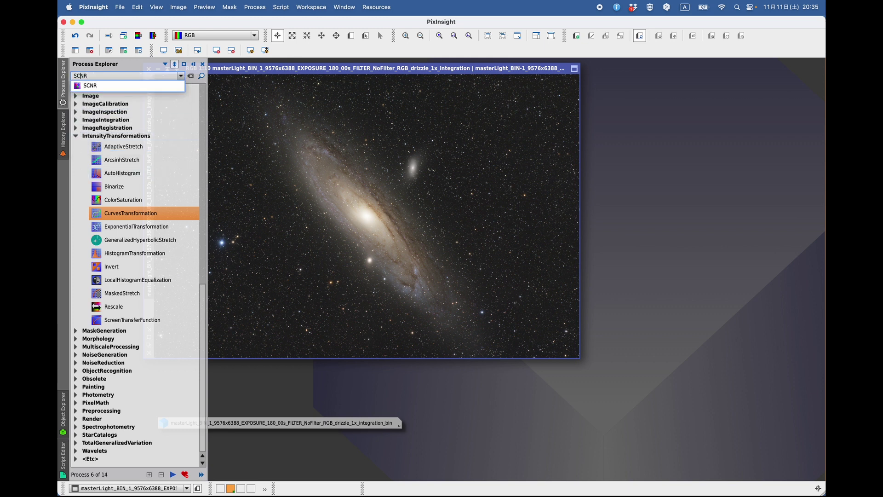
click(92, 86)
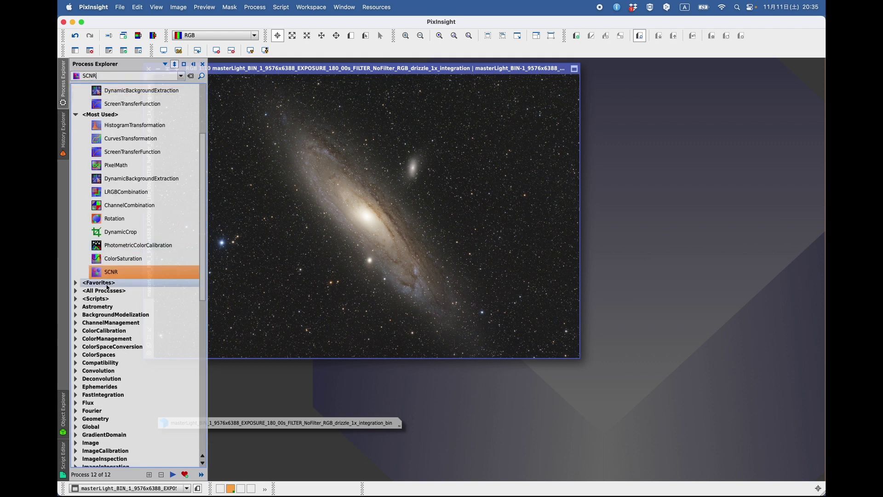
double_click(118, 273)
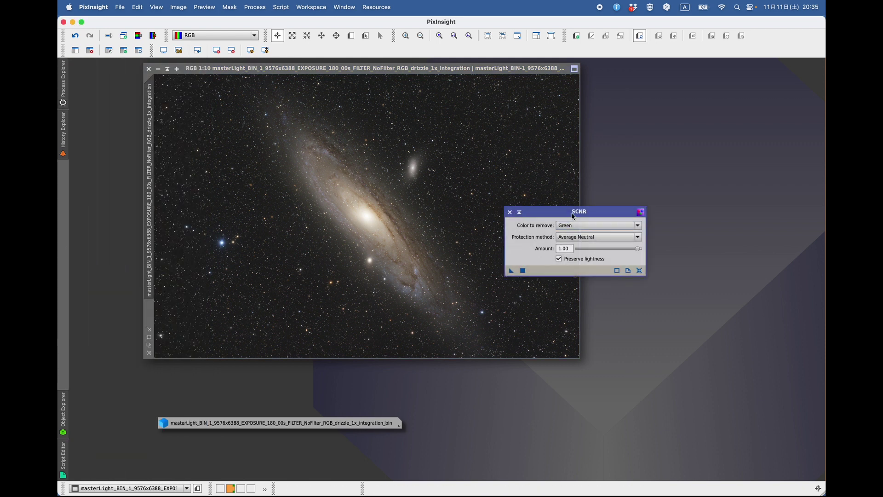
Apply SCNR green removal with the Average Neutral method and amount 0.50 to the galaxy image, and close the console and SCNR
drag(577, 210, 638, 179)
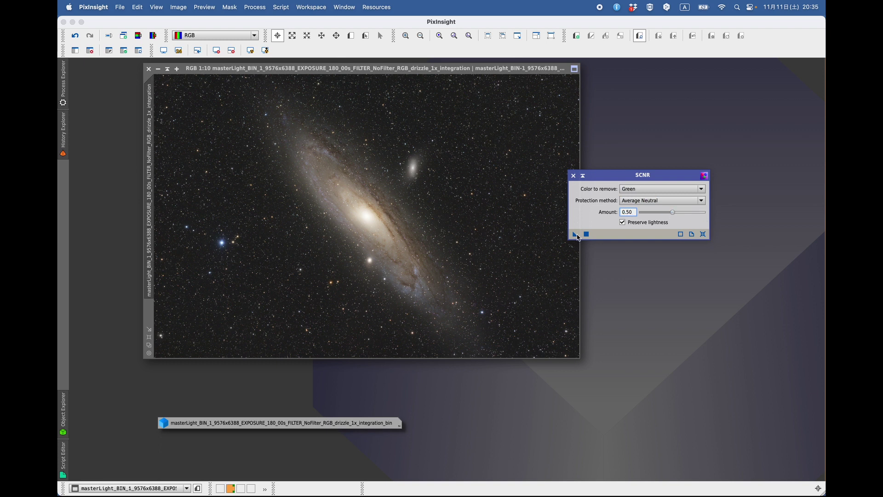
drag(535, 259, 535, 260)
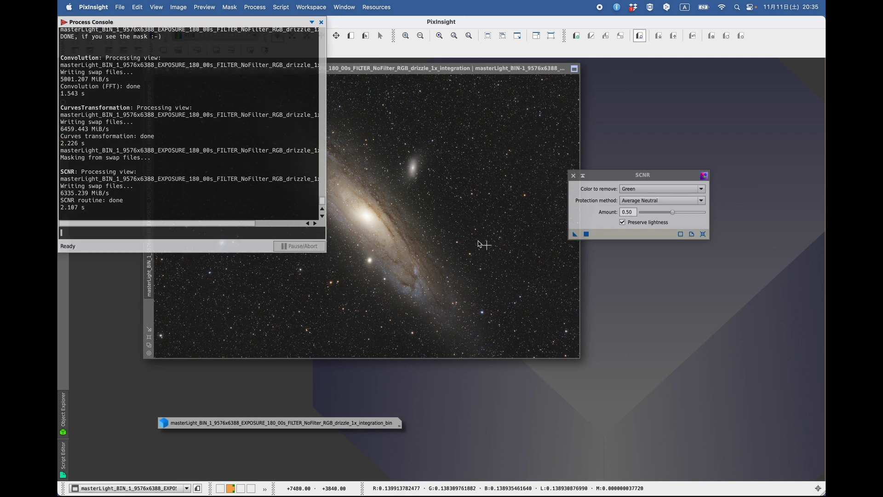
click(322, 23)
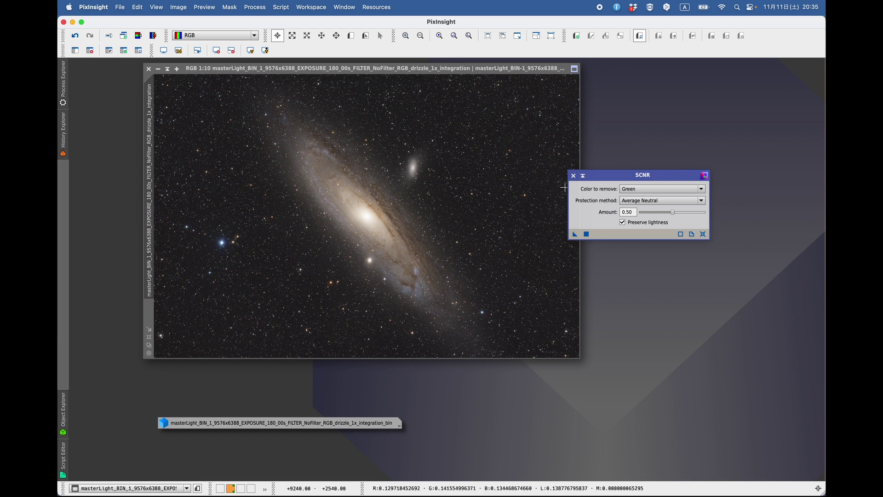
click(573, 175)
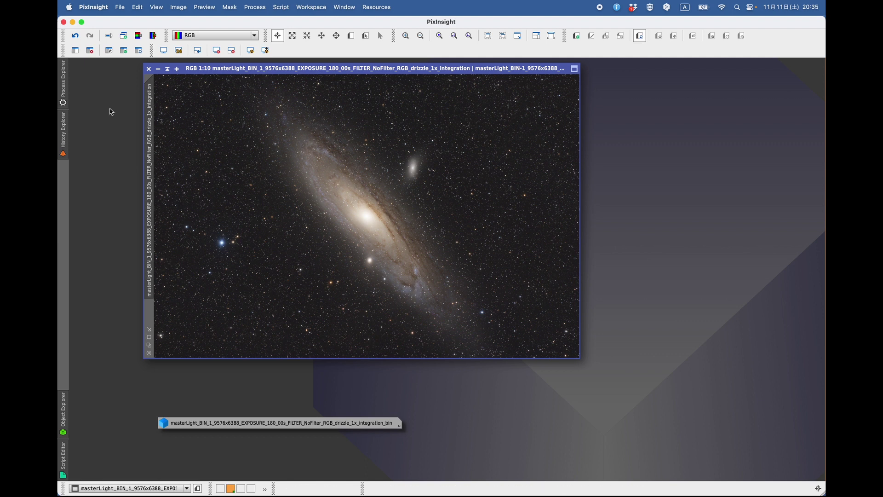
Search the processes for ColorSaturation and open it beside the galaxy image
click(65, 94)
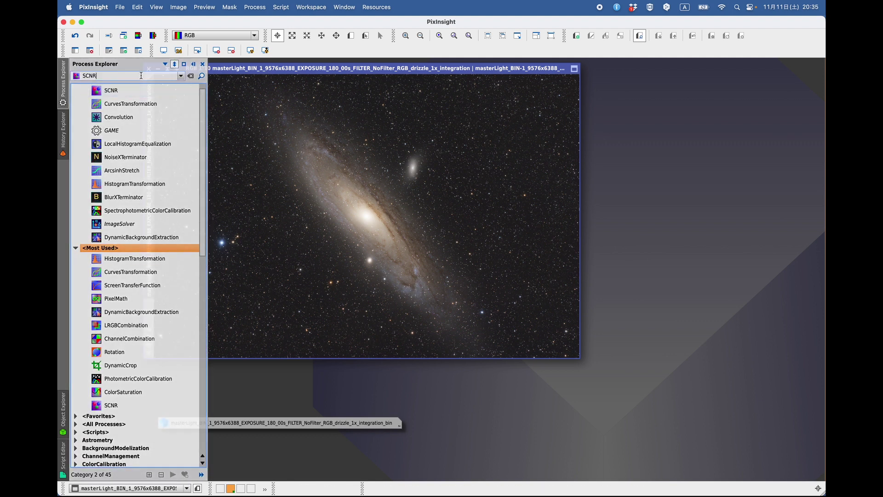
click(191, 77)
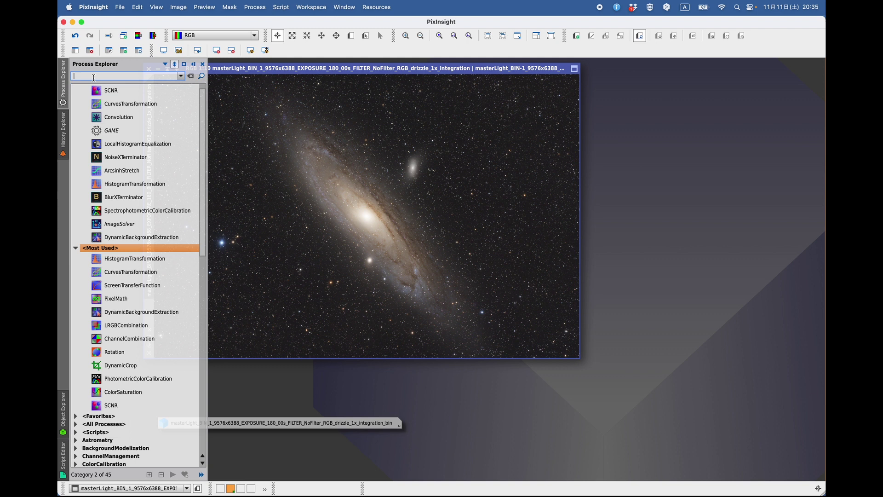
text(color)
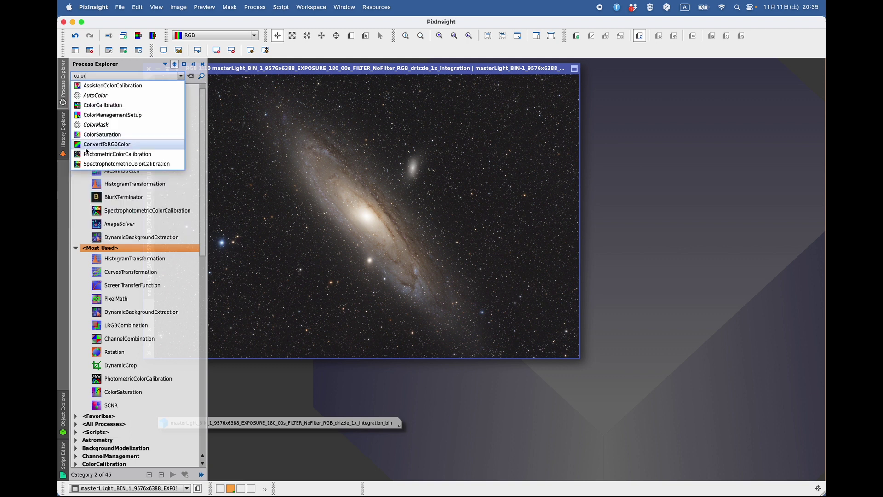
click(99, 135)
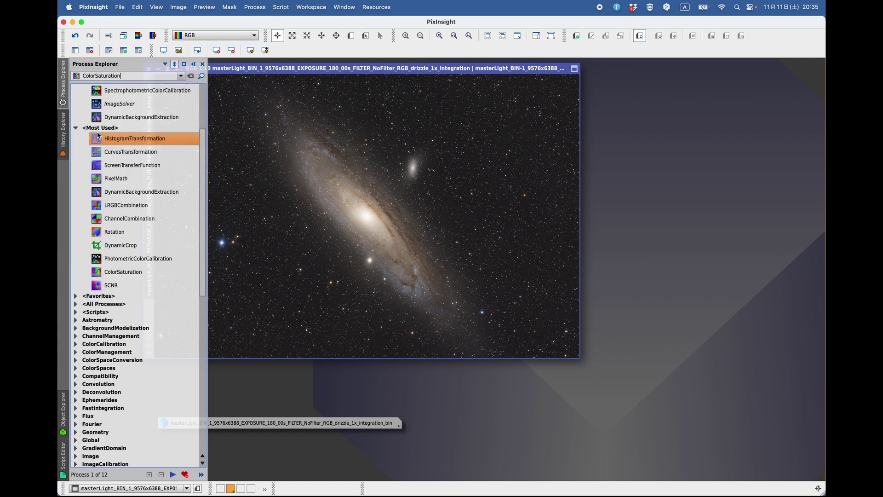
click(201, 76)
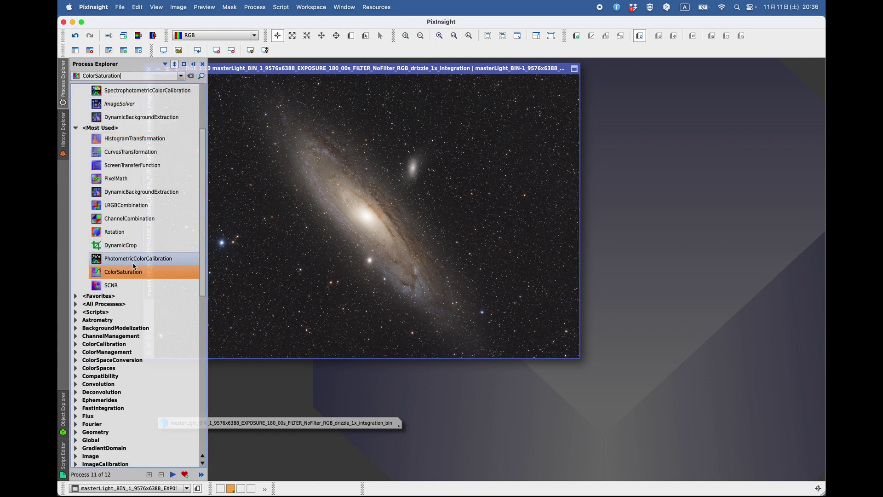
double_click(136, 275)
drag(573, 147, 599, 129)
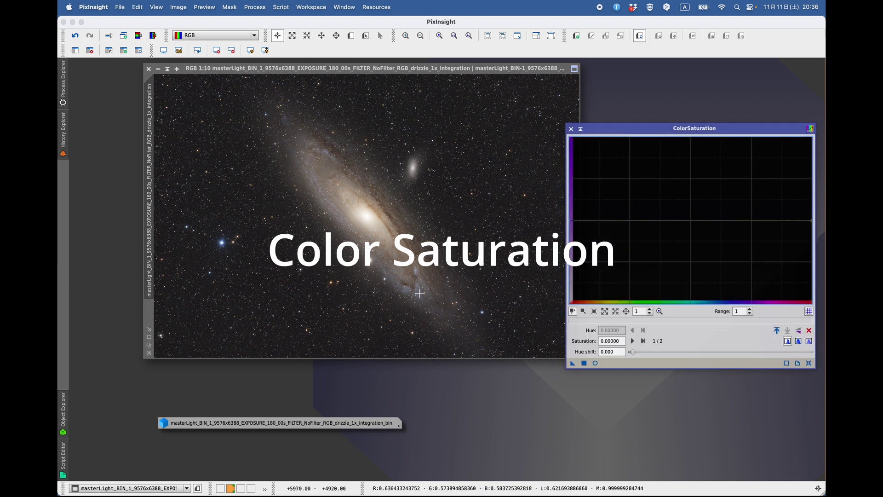
Using the galaxy's lower blue spiral arm as reference, add a ColorSaturation curve point at hue 0.63553 with saturation 0.30667
click(406, 36)
click(405, 35)
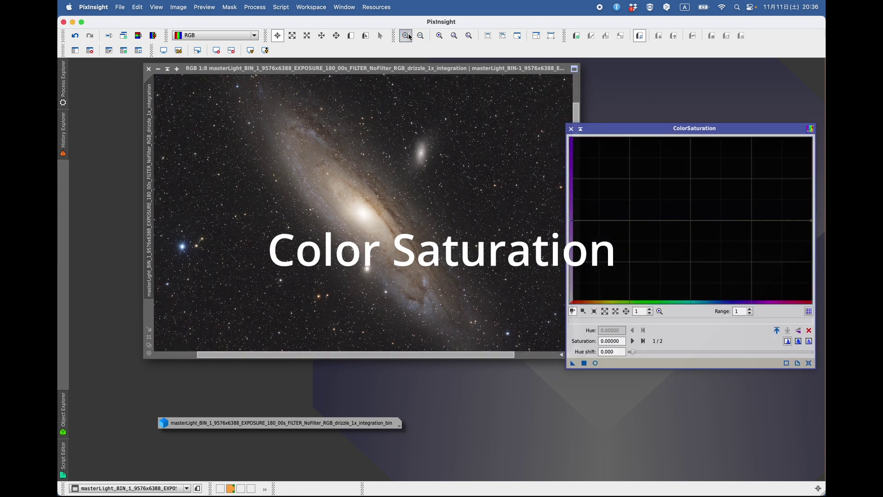
click(405, 35)
click(406, 36)
click(405, 35)
click(405, 36)
drag(600, 129, 637, 129)
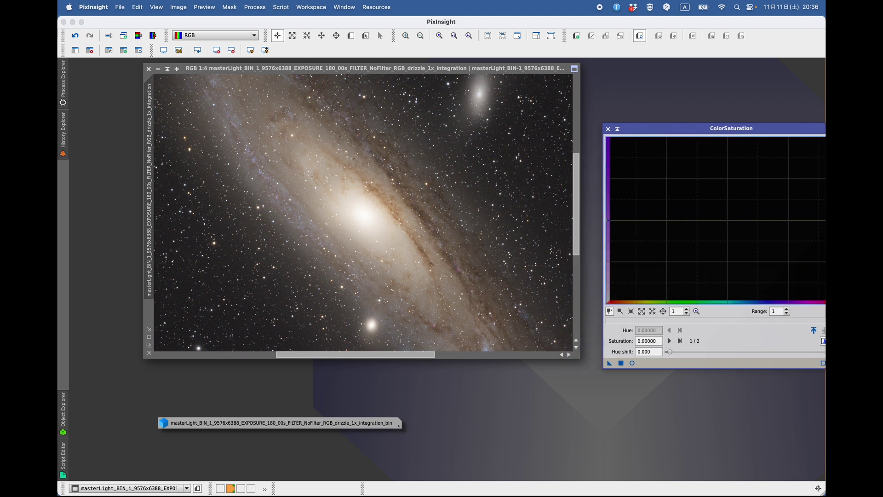
drag(576, 212, 577, 265)
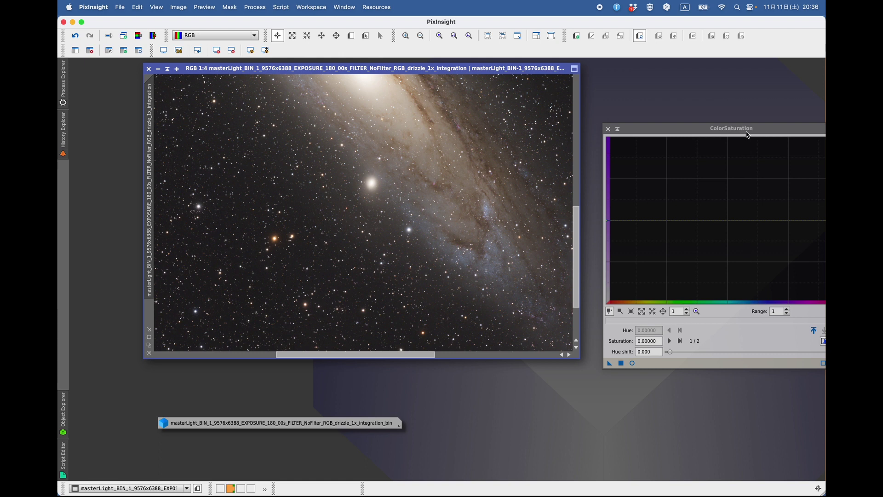
drag(749, 128, 657, 129)
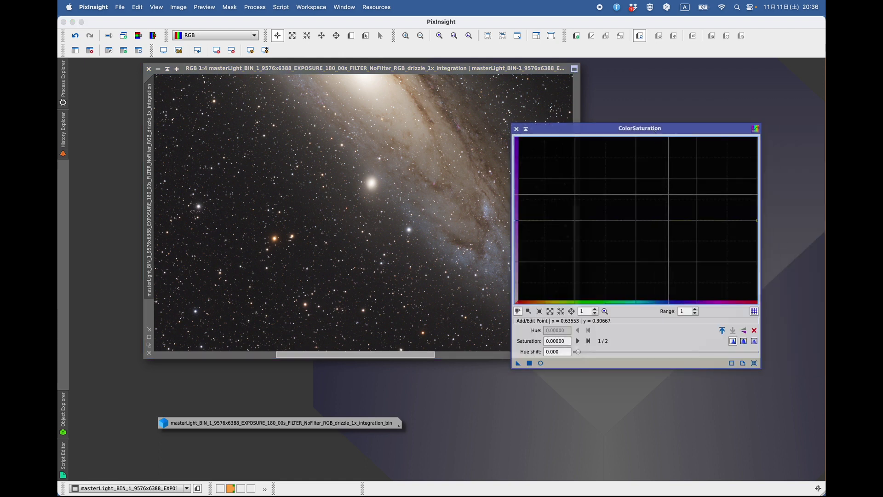
click(669, 194)
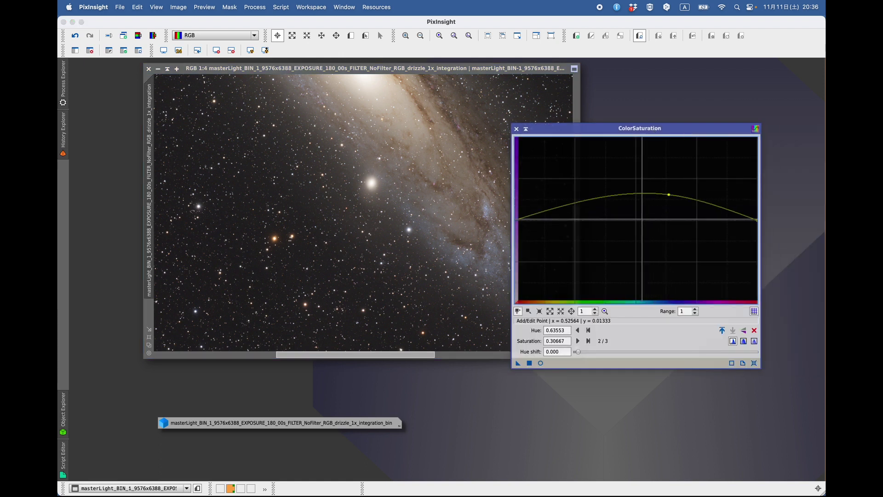
Anchor the saturation curve near zero with points at hues 0.53846, 0.74359, about 0.25, and 0.89377
click(645, 221)
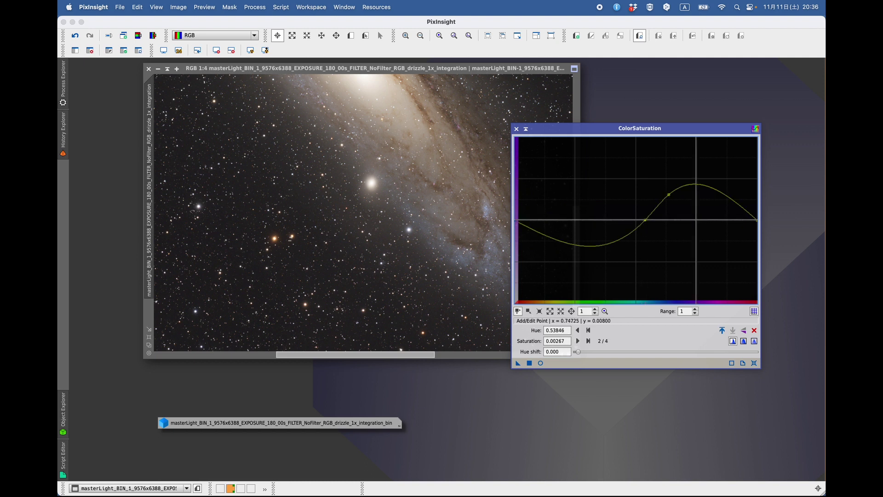
click(694, 220)
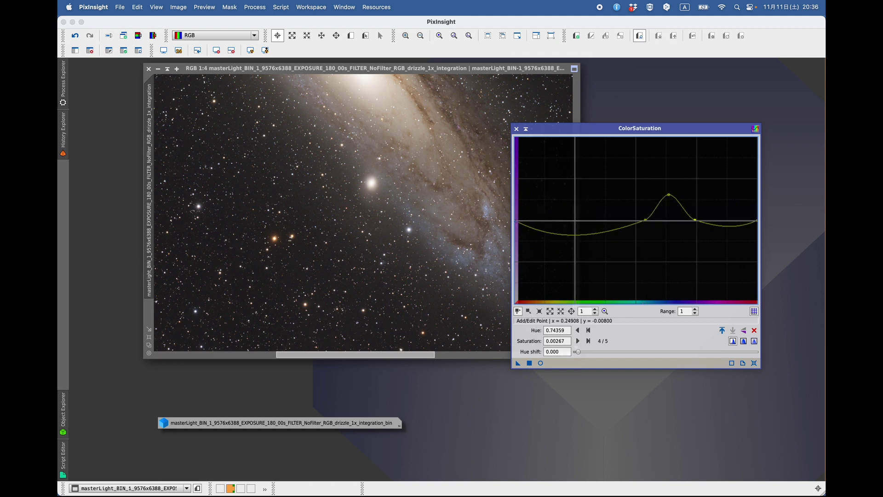
click(576, 220)
click(731, 221)
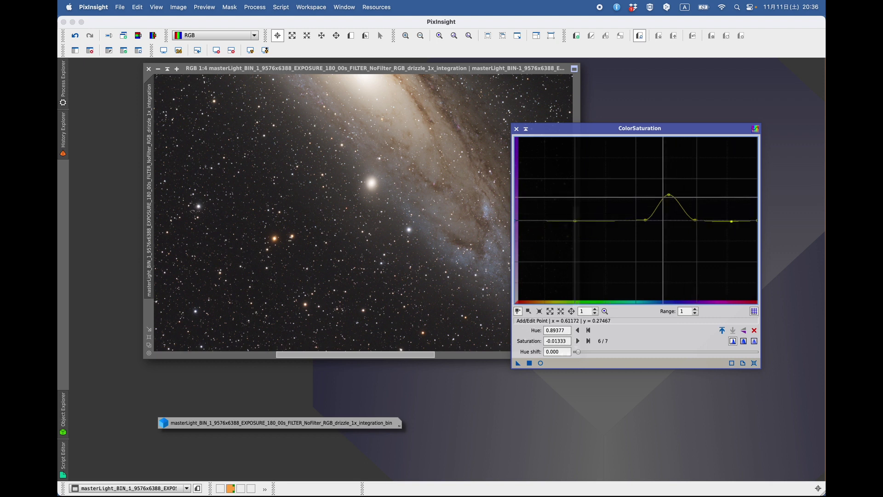
Broaden the blue peak of the saturation curve with points at hues 0.61172 and 0.66300, both at saturation 0.27467
click(663, 197)
click(675, 197)
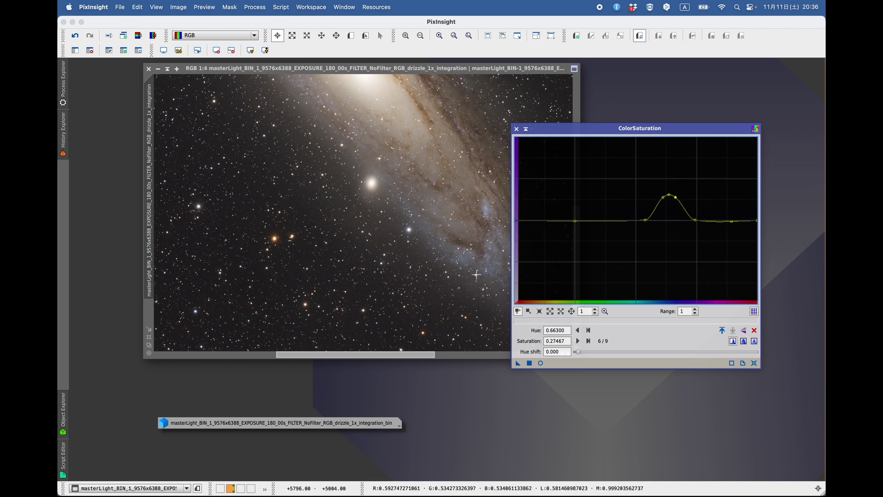
drag(463, 263, 485, 265)
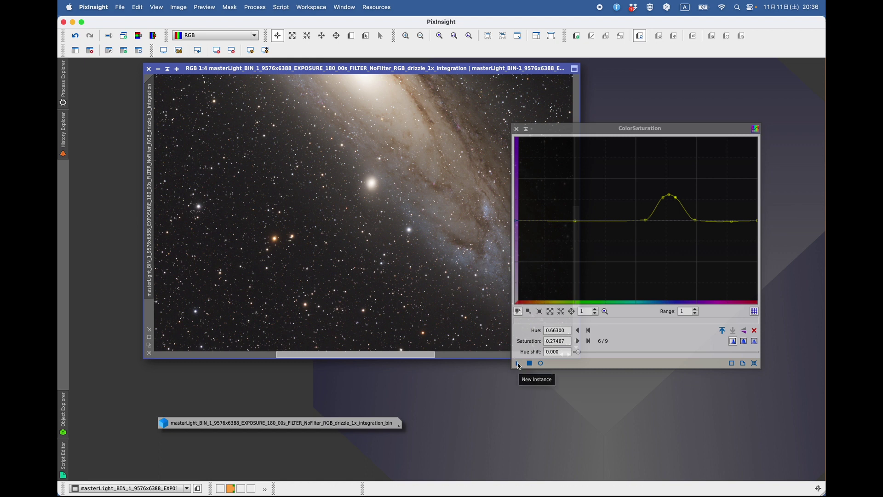
Restore the minimized ellipse mask, fit the galaxy image to its window, assign the mask to it, and minimize the mask again
double_click(300, 424)
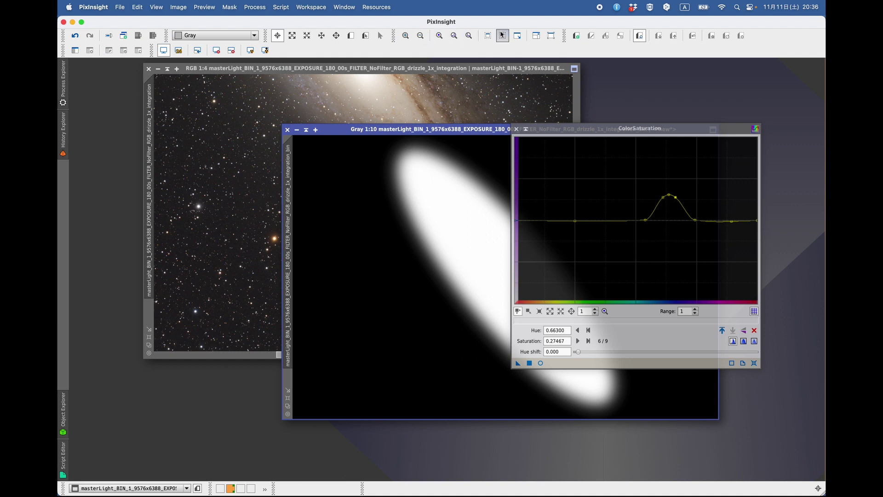
click(375, 88)
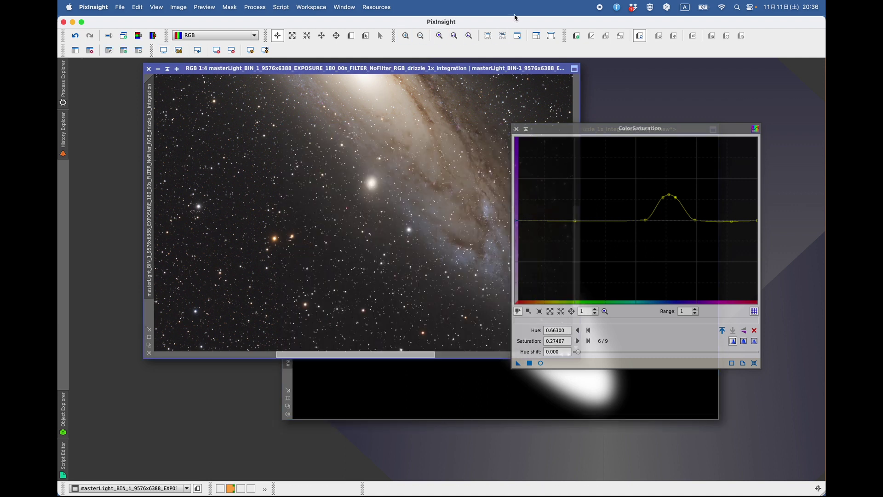
click(502, 37)
click(375, 384)
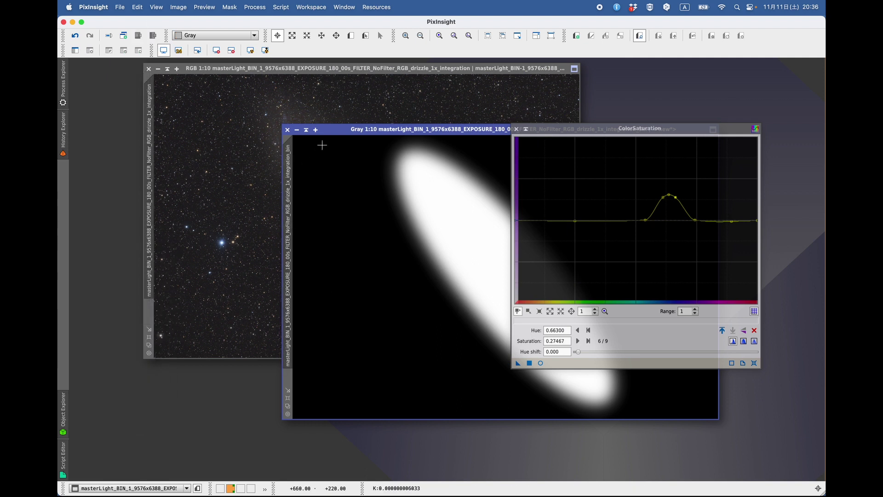
drag(288, 189, 154, 305)
click(295, 132)
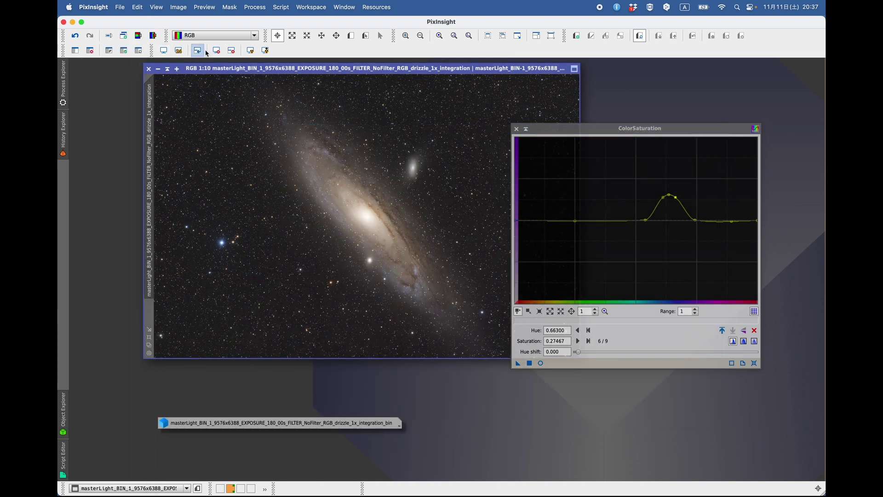
Enable the galaxy image's mask with its red overlay hidden, apply the ColorSaturation curve, and close the console
click(124, 51)
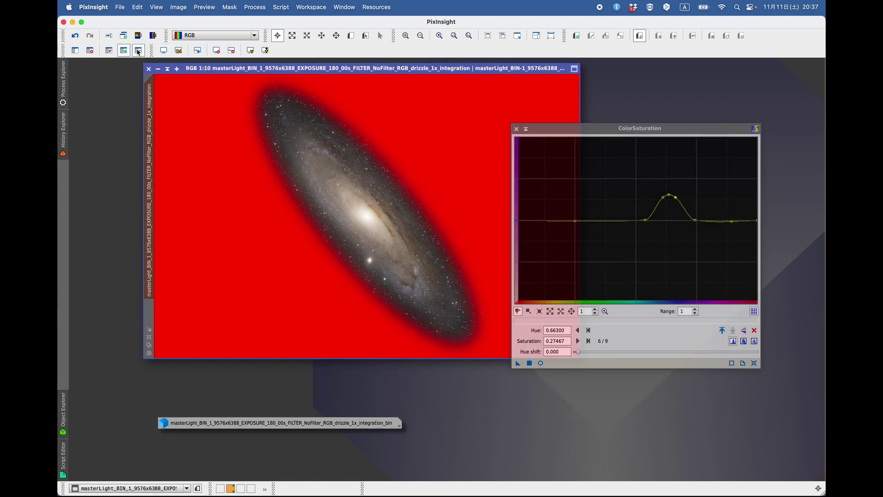
click(124, 50)
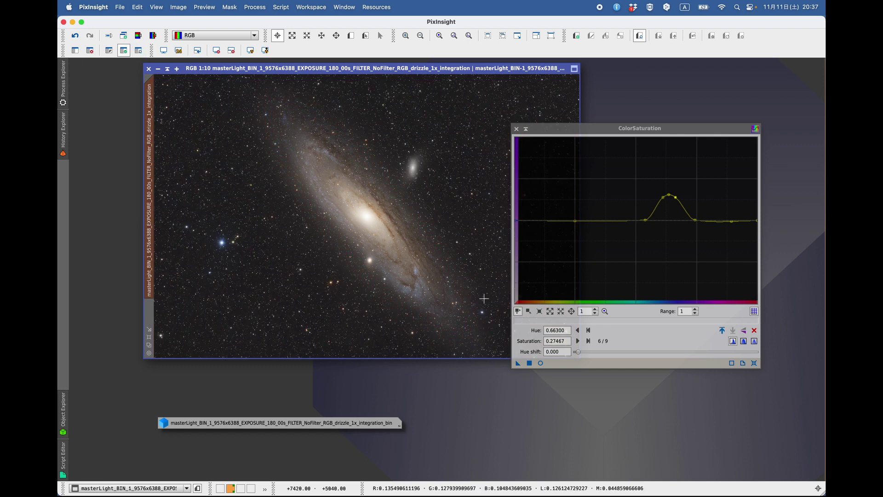
drag(519, 366, 478, 351)
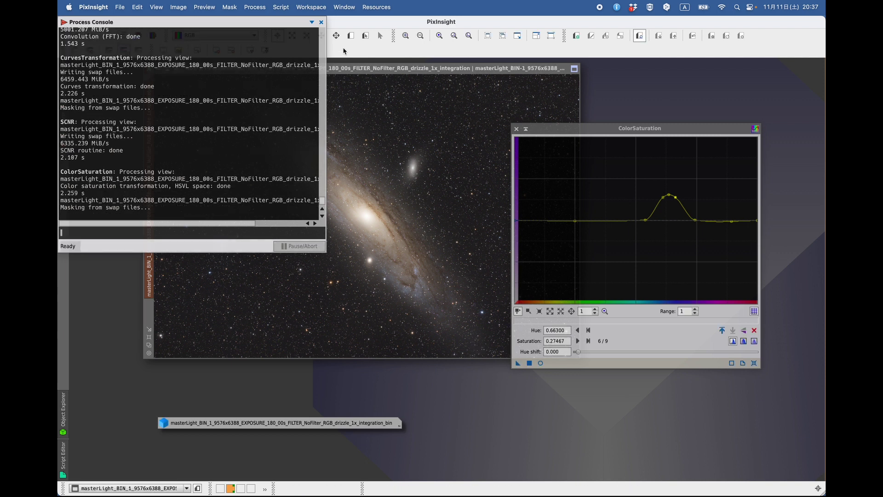
click(321, 22)
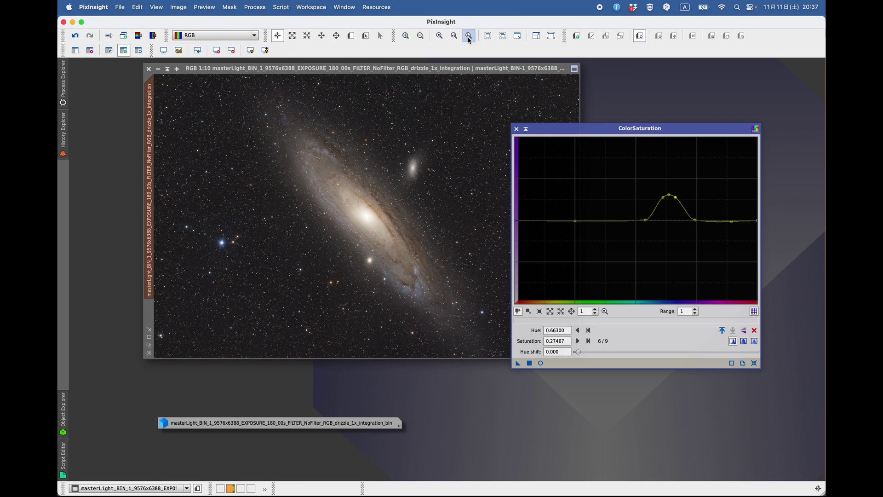
Compare the galaxy's blue spiral arm with and without the ColorSaturation change, leaving the change applied and the whole image in view
click(412, 36)
click(412, 35)
click(412, 36)
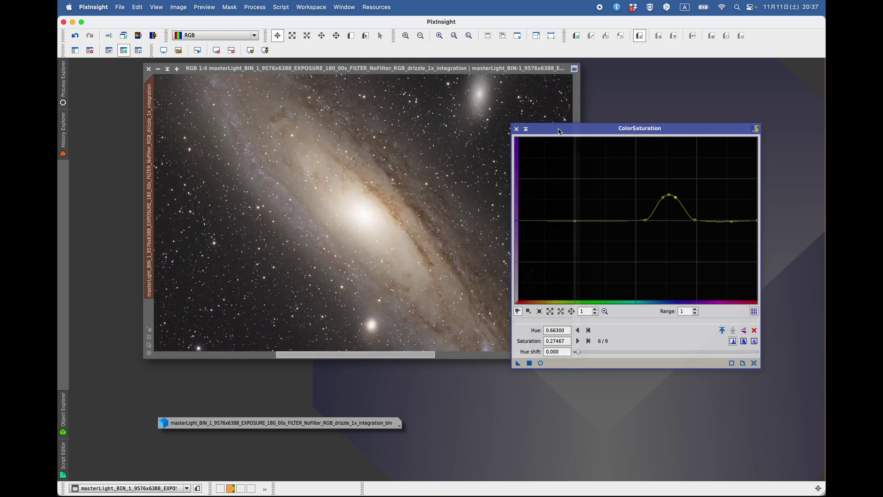
drag(562, 132, 699, 132)
click(363, 212)
scroll(363, 212, down, 5)
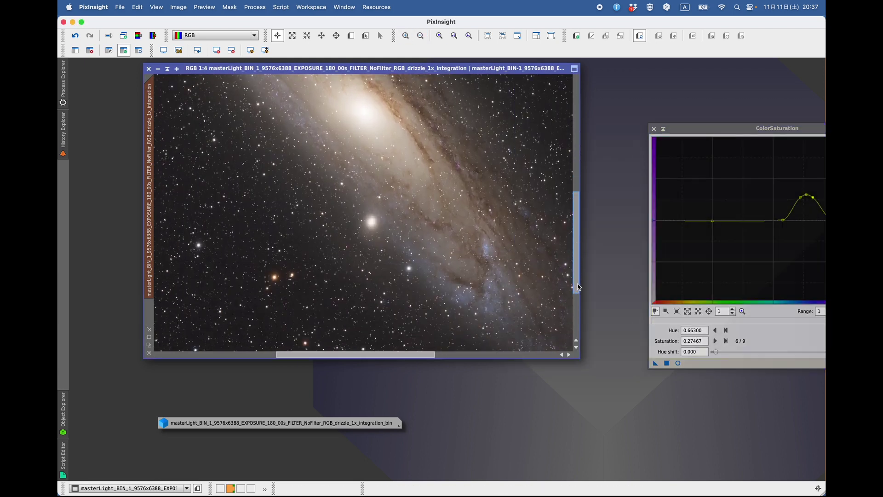
click(76, 41)
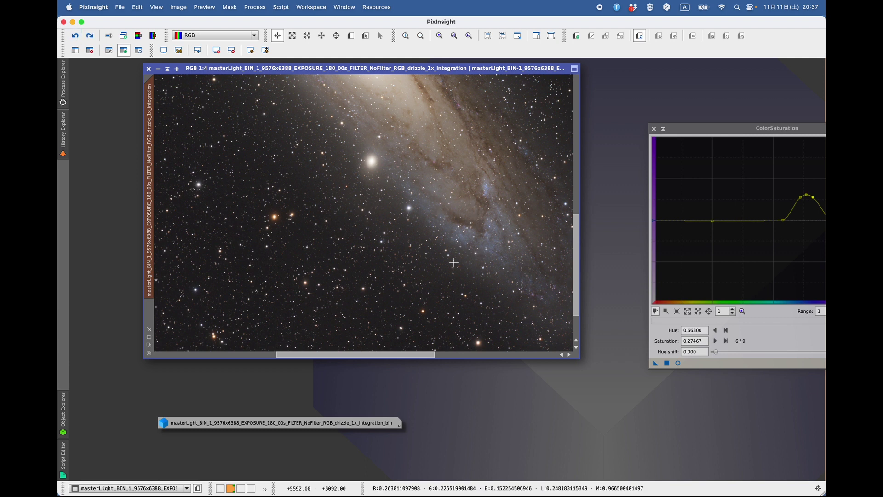
drag(425, 355, 465, 355)
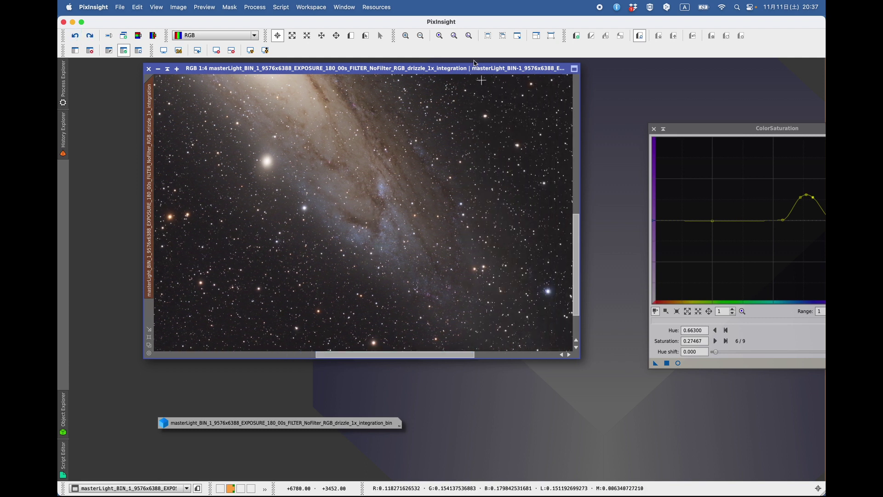
click(407, 36)
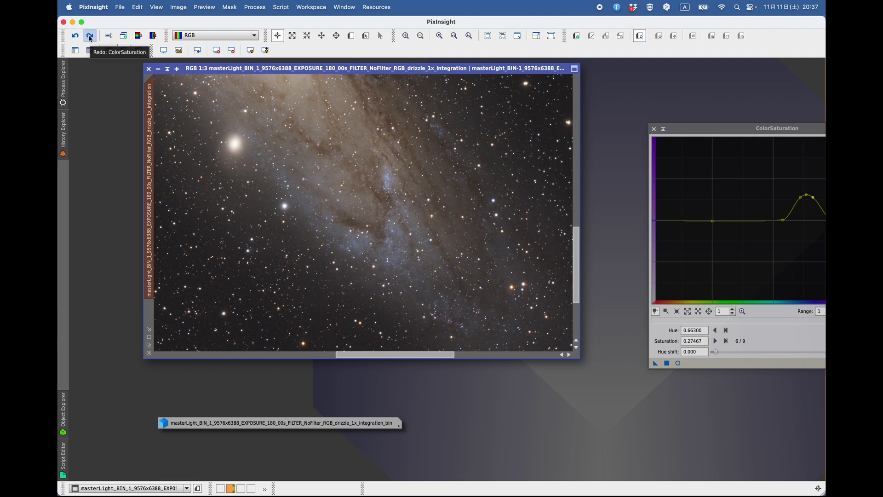
click(90, 36)
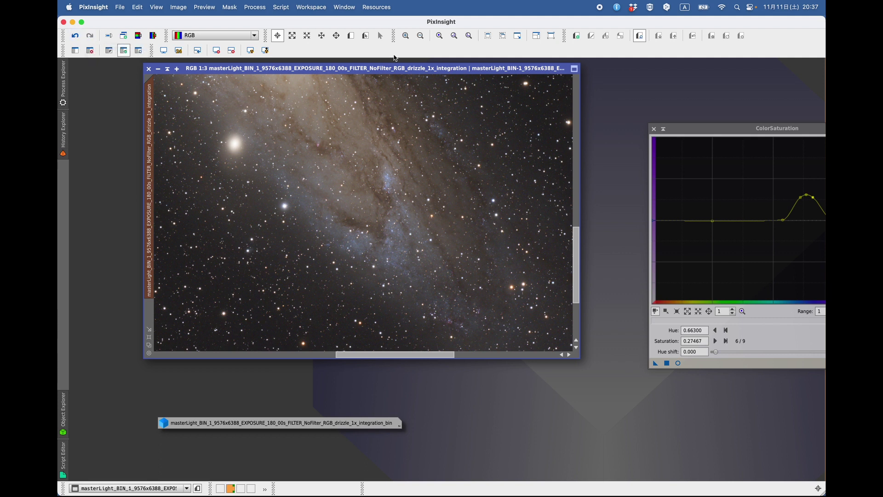
click(503, 36)
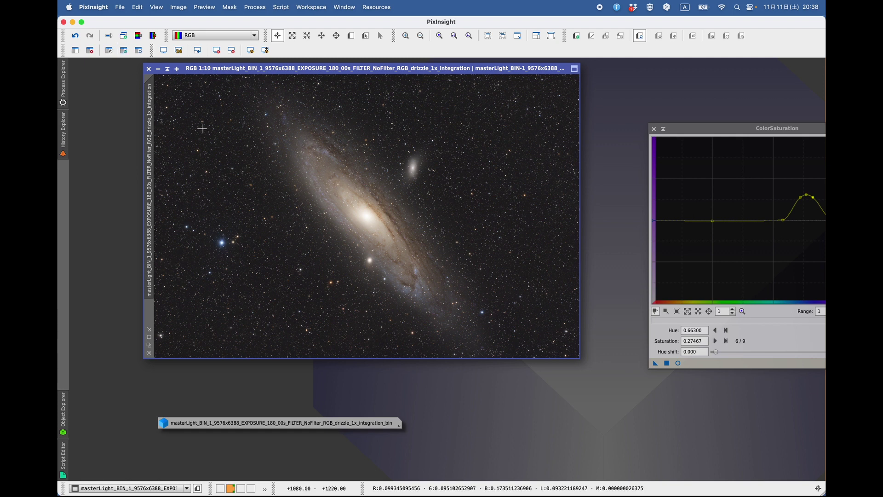
Compare the galaxy image's ColorSaturation and LocalHistogramEqualization history states, leaving it rolled back to LocalHistogramEqualization
drag(216, 69, 263, 81)
right_click(263, 128)
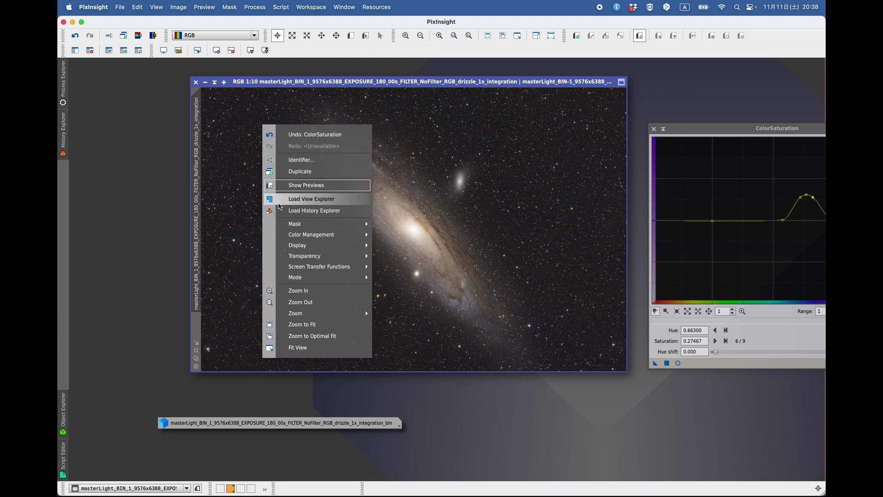
click(279, 210)
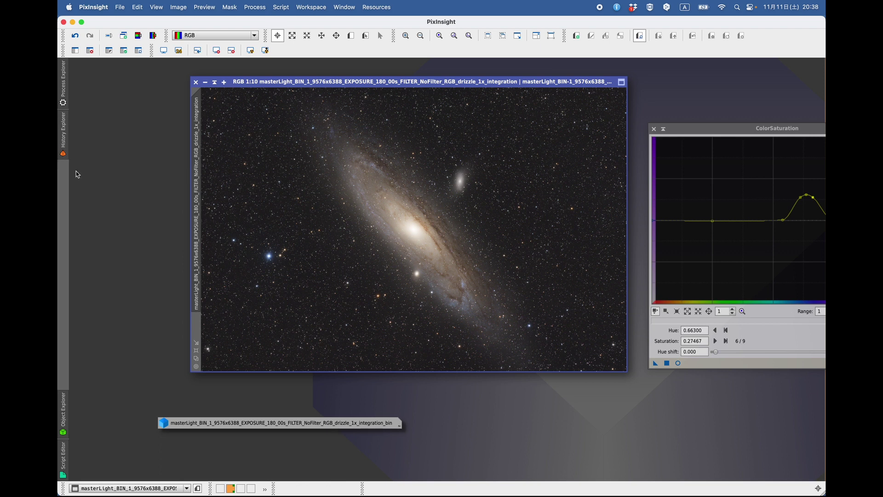
mouse_move(63, 133)
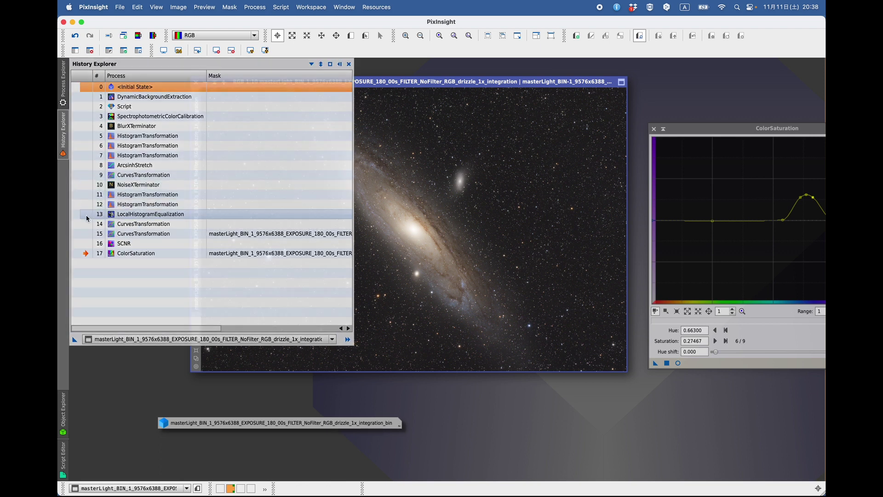
click(87, 218)
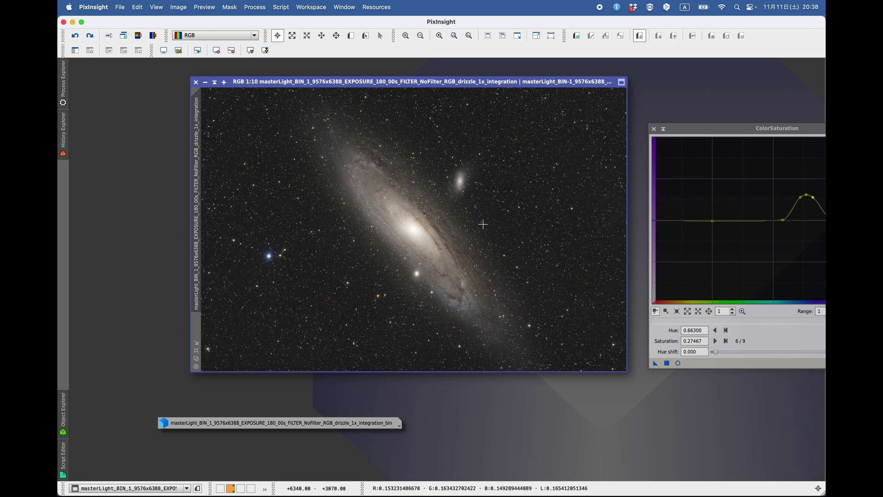
mouse_move(67, 128)
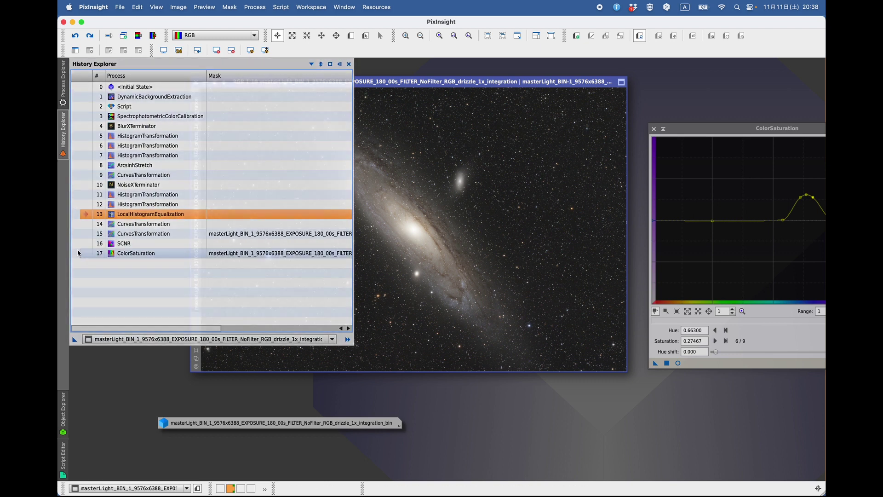
click(82, 254)
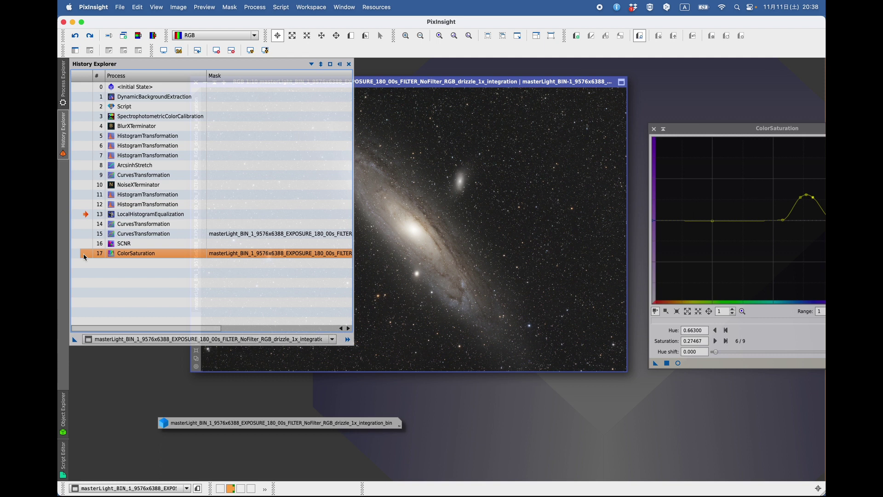
double_click(84, 252)
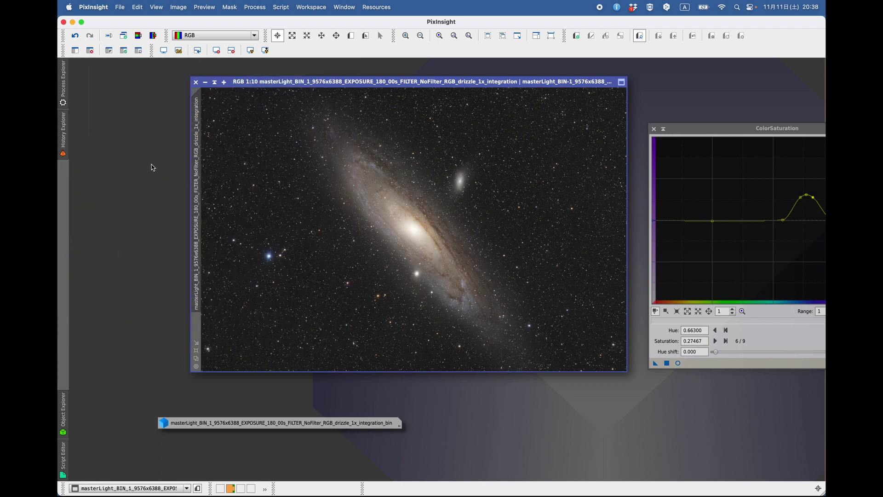
mouse_move(68, 135)
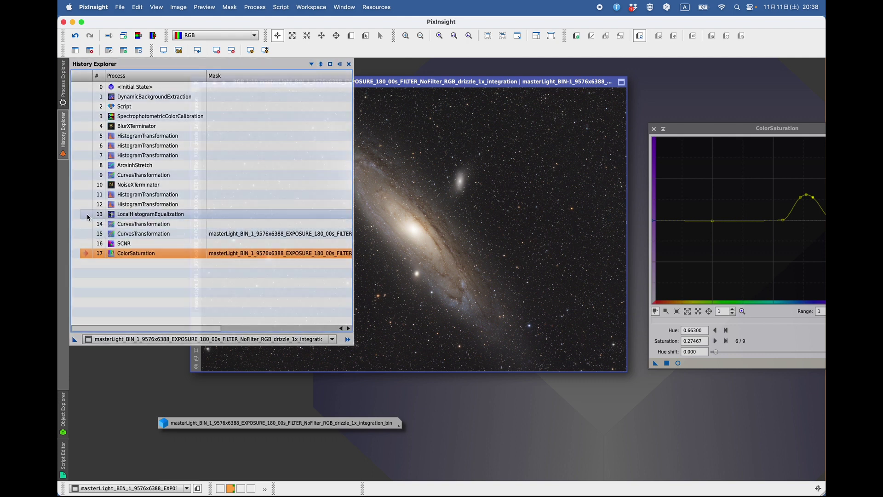
click(87, 215)
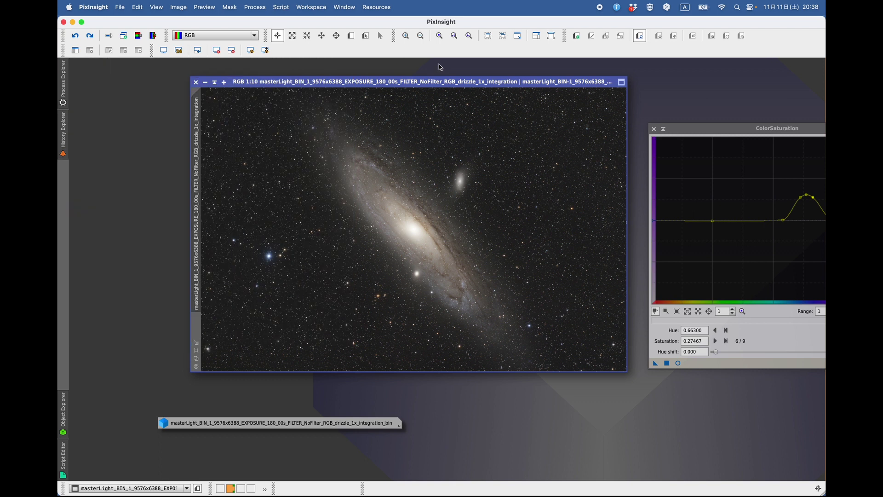
Restore the minimized ellipse mask, assign it to the galaxy image with its overlay hidden, and minimize the mask again
double_click(327, 425)
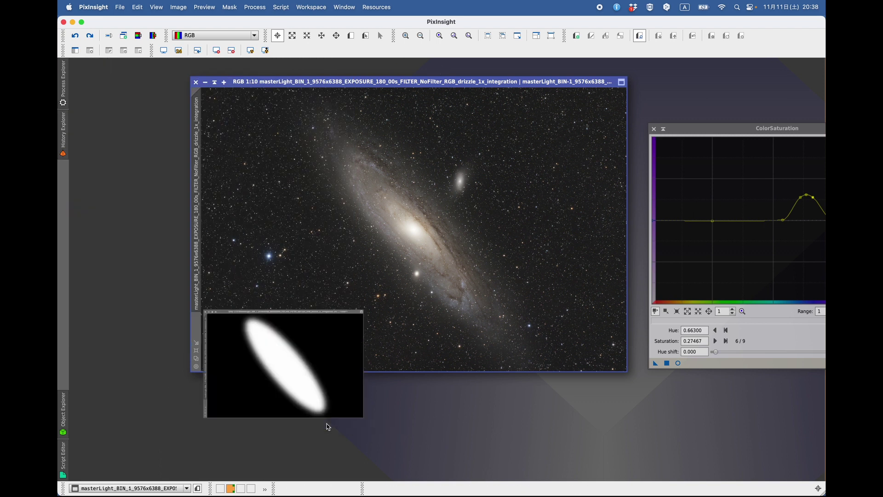
drag(288, 216, 200, 323)
click(297, 130)
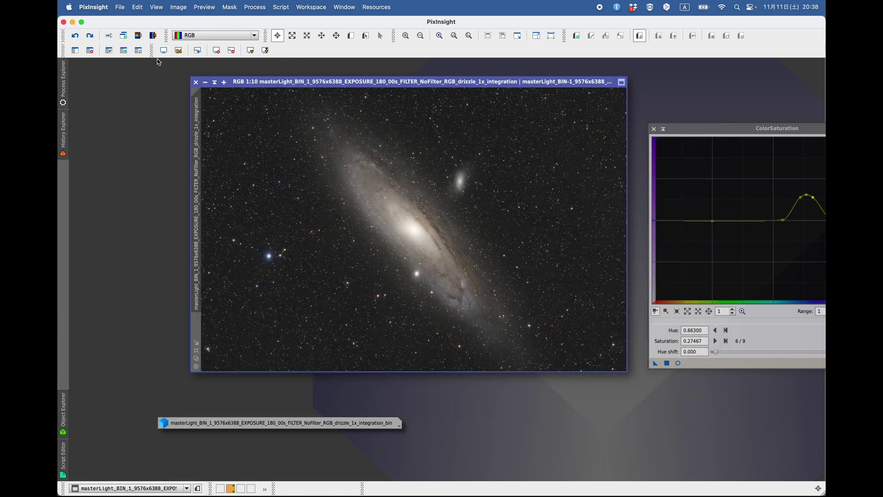
click(138, 50)
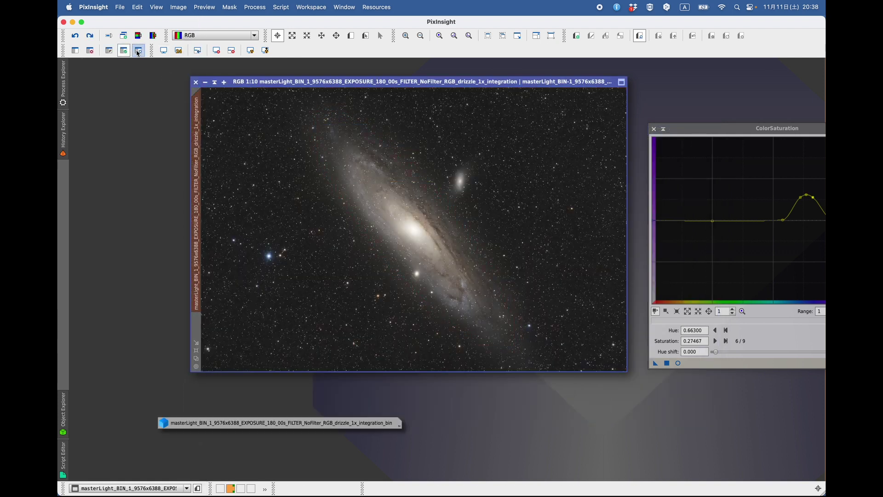
Set the CurvesTransformation saturation point to input 0.46782 and output 0.53708, apply it to the masked galaxy image, and close the console
click(64, 103)
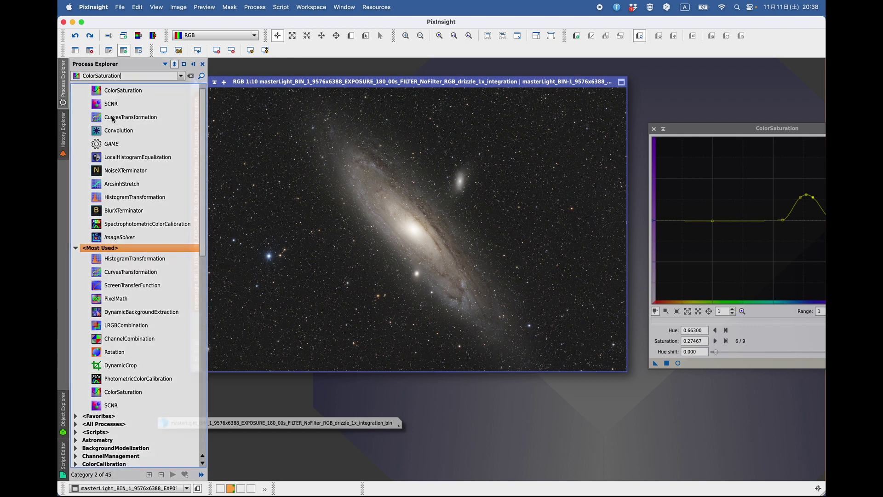
double_click(127, 117)
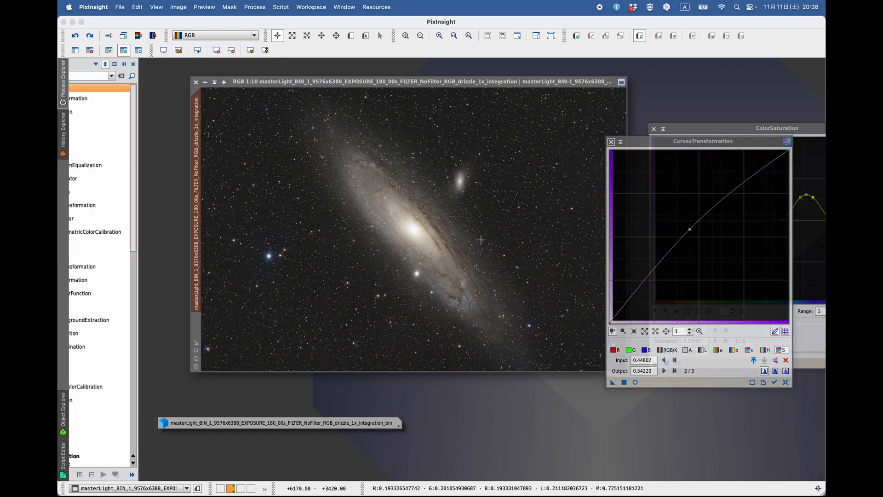
mouse_move(689, 229)
mouse_down()
mouse_move(698, 235)
mouse_move(693, 229)
mouse_up()
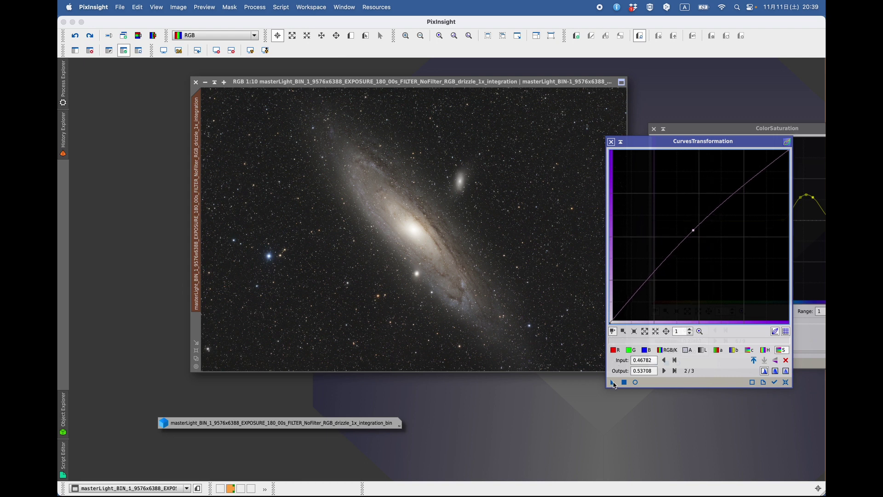
drag(613, 384, 538, 341)
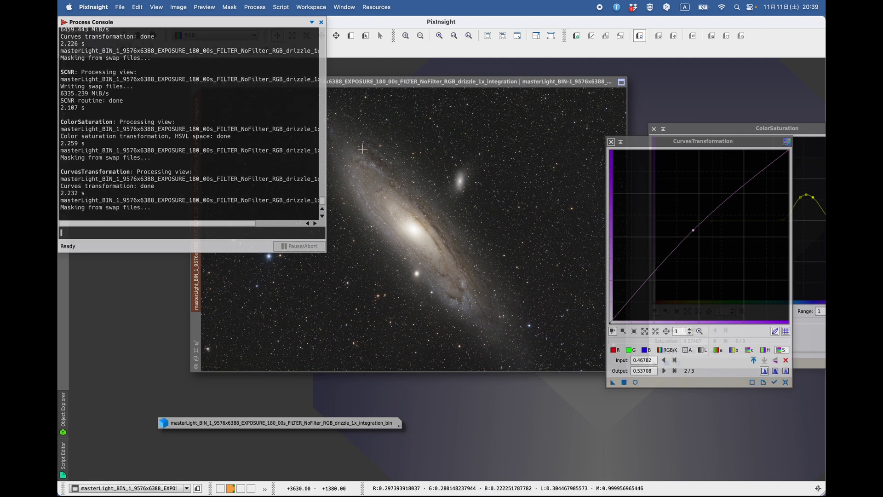
click(321, 23)
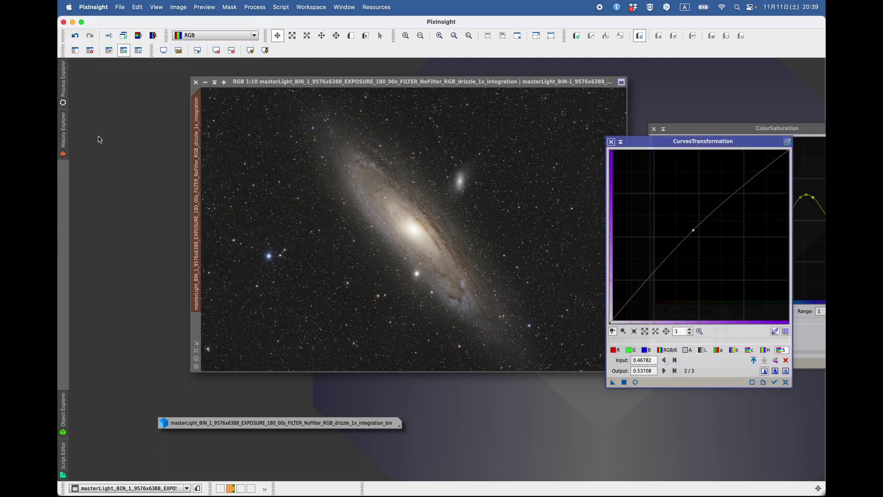
Apply SCNR to the masked galaxy image, removing green with Average Neutral protection at amount 0.50, and close the console
click(64, 98)
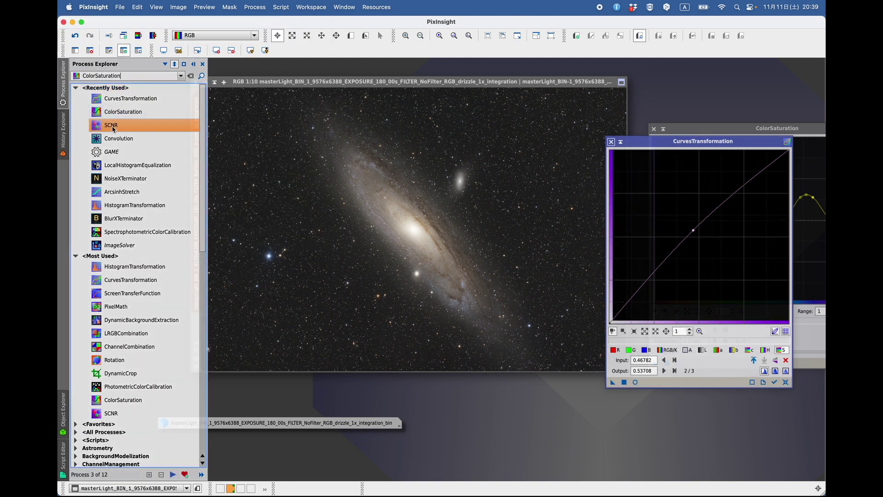
double_click(117, 124)
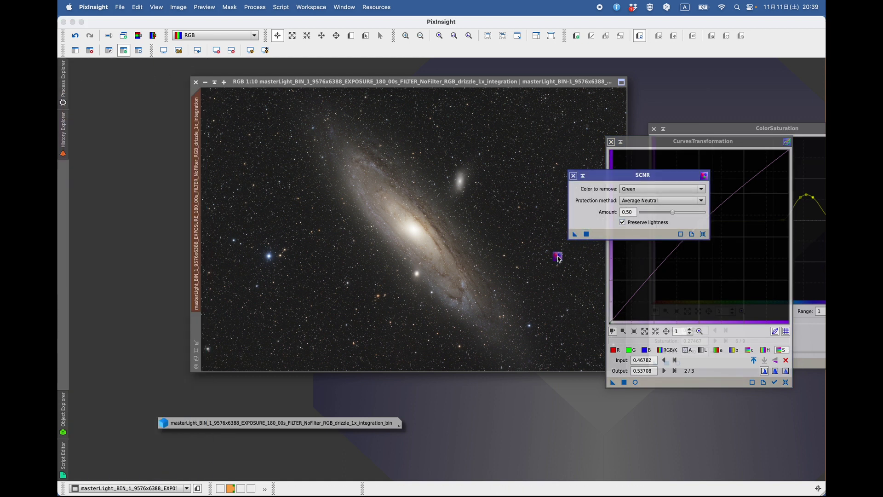
drag(558, 259, 558, 258)
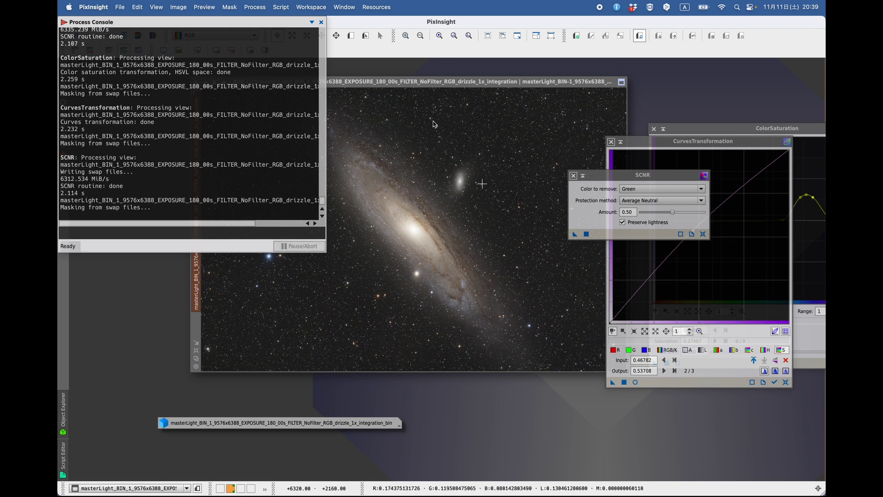
click(321, 23)
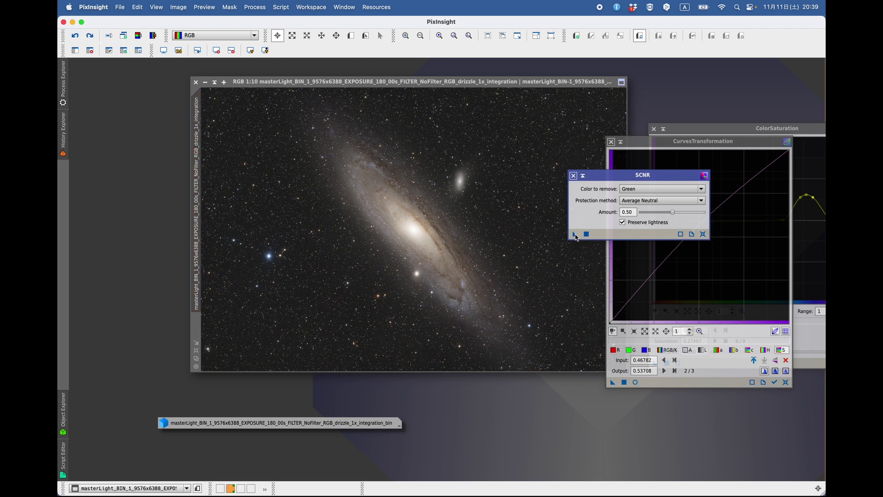
Apply the 0.50 green SCNR to the galaxy image with its mask disabled, and close the console, CurvesTransformation and SCNR
drag(545, 264, 544, 265)
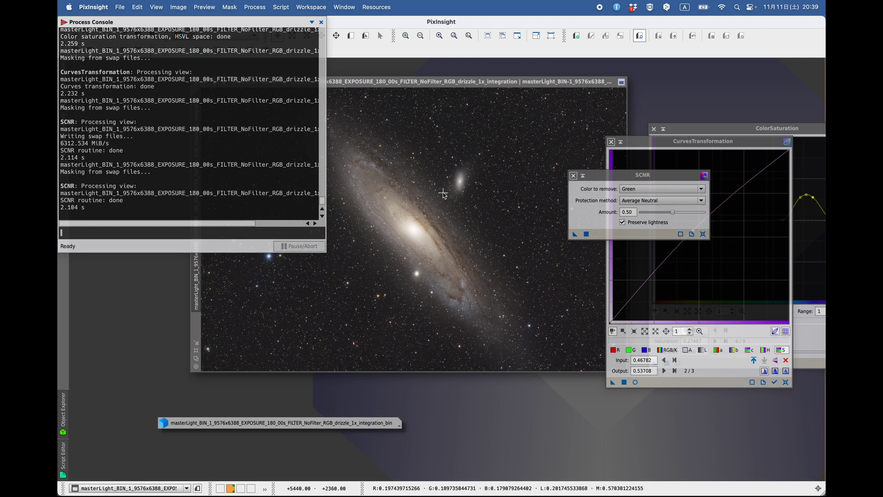
click(321, 22)
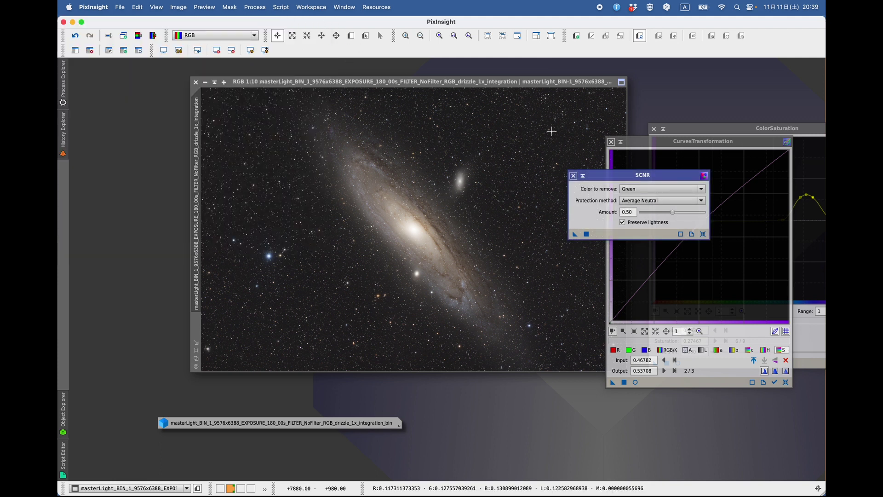
click(611, 142)
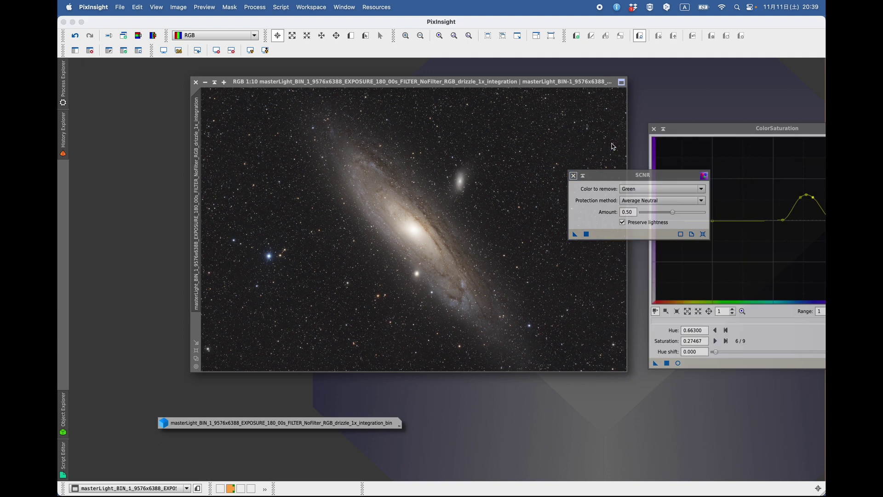
click(573, 175)
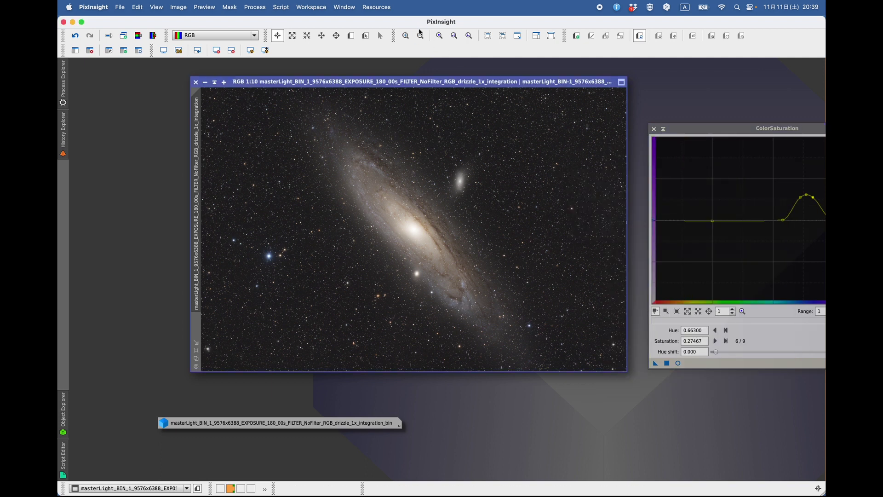
Show the galaxy's blue spiral arm at 1:4 zoom and arrange the image and ColorSaturation windows side by side
click(405, 36)
click(405, 36)
click(405, 36)
click(405, 35)
click(406, 36)
click(405, 35)
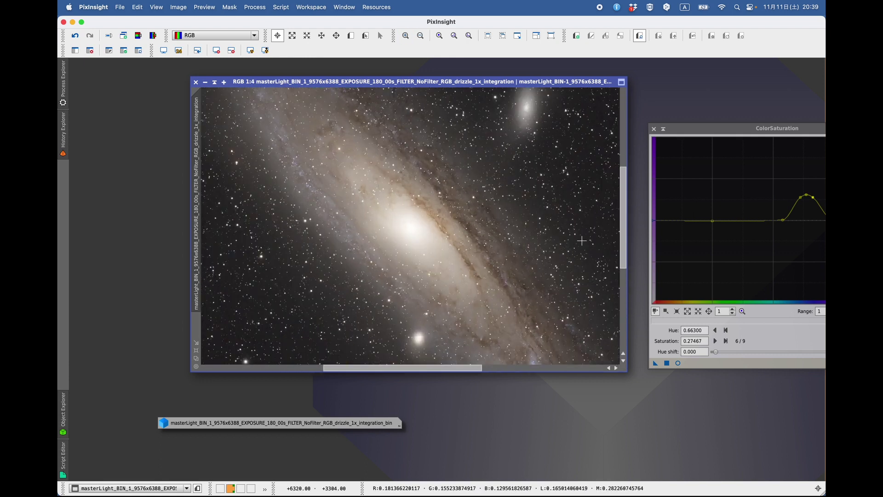
scroll(552, 239, down, 5)
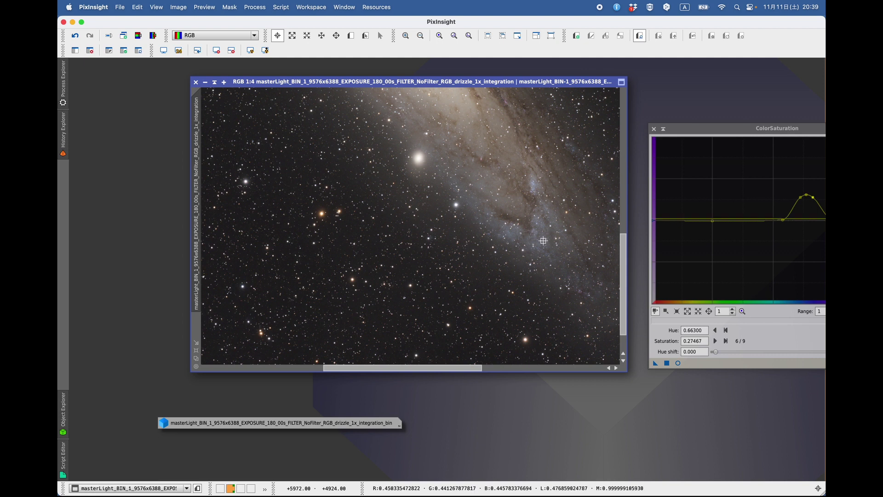
drag(696, 129, 623, 120)
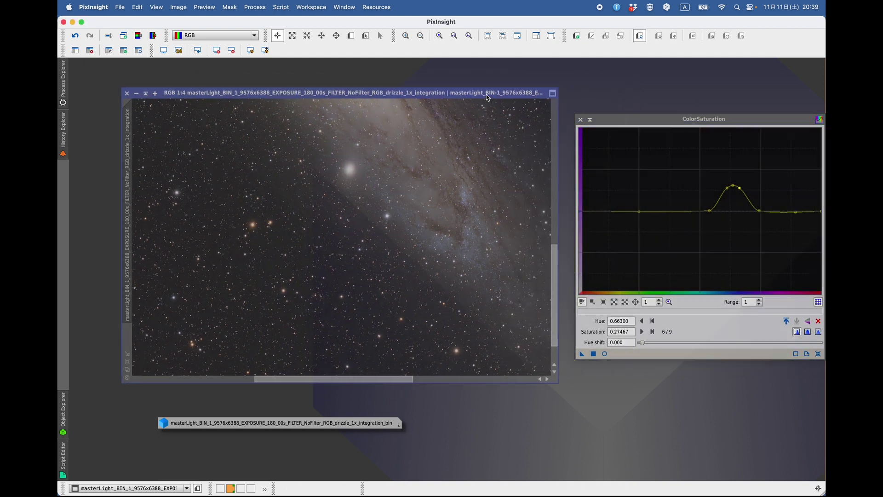
drag(556, 81, 487, 92)
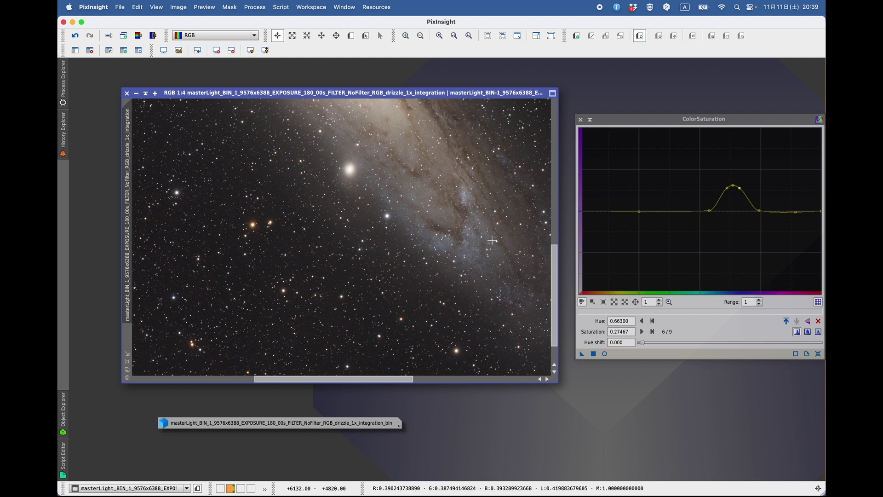
Try the ColorSaturation curve on the galaxy image without its mask enabled, and close the console
drag(581, 353, 498, 350)
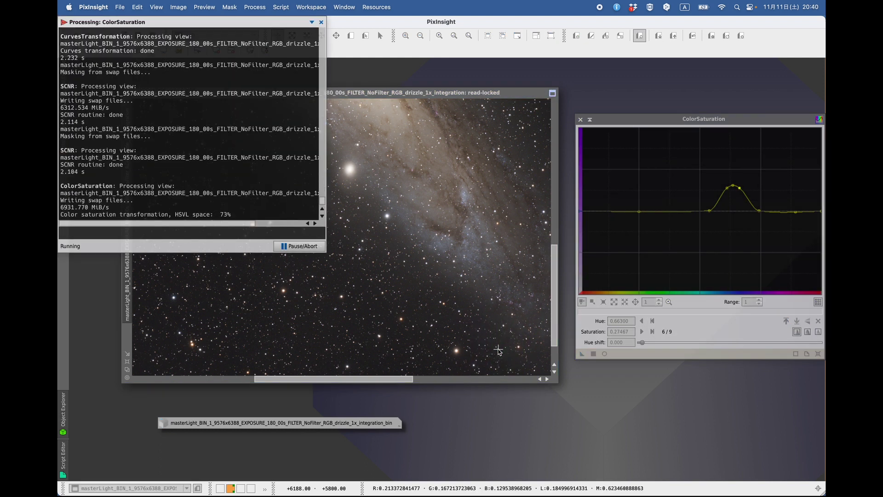
click(321, 23)
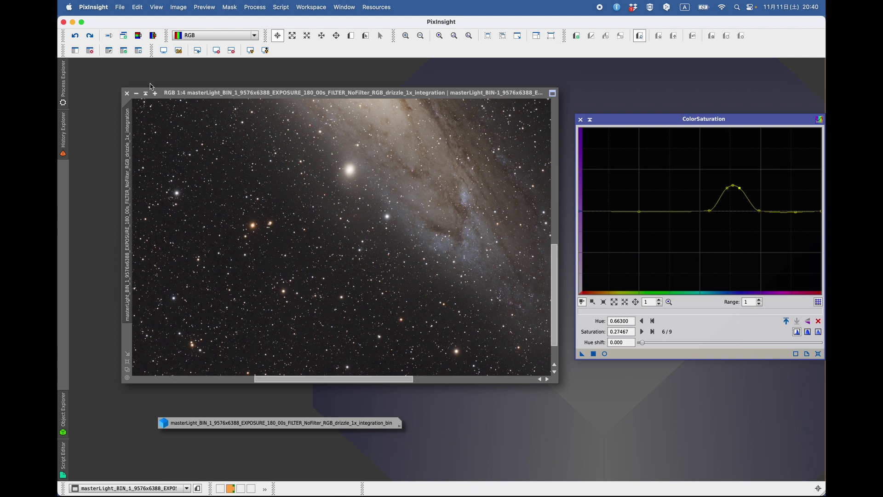
Enable the galaxy image's ellipse mask with its red overlay hidden, reapply the ColorSaturation curve, and close the console
click(123, 50)
click(139, 51)
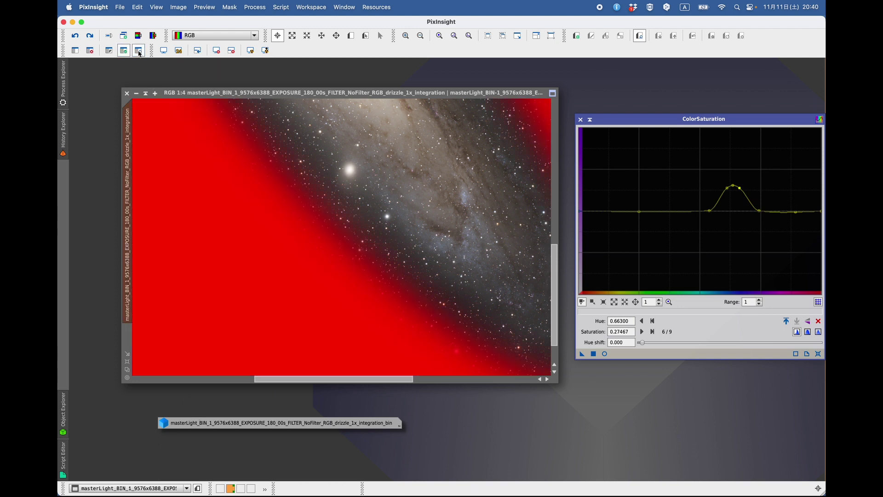
click(138, 51)
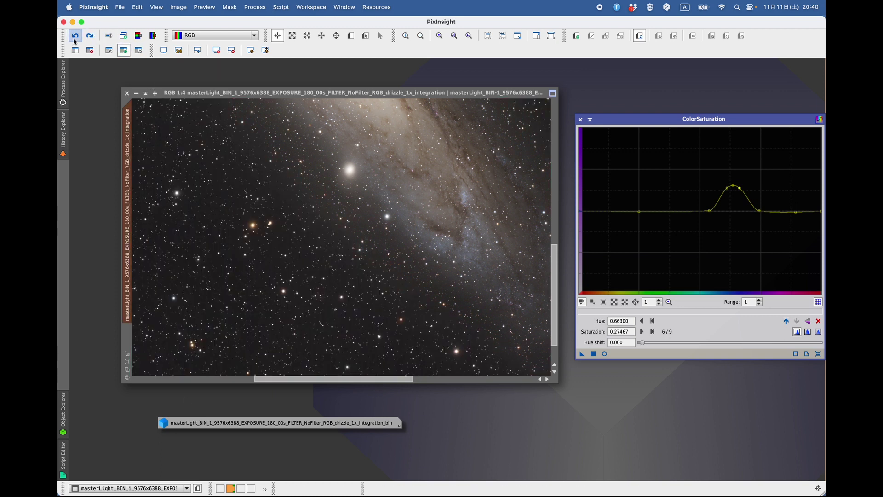
click(582, 354)
drag(582, 354, 530, 356)
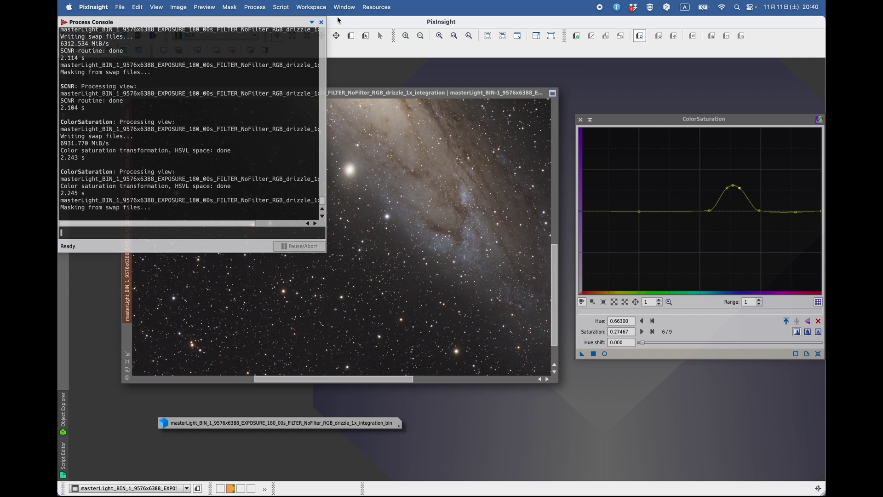
click(321, 22)
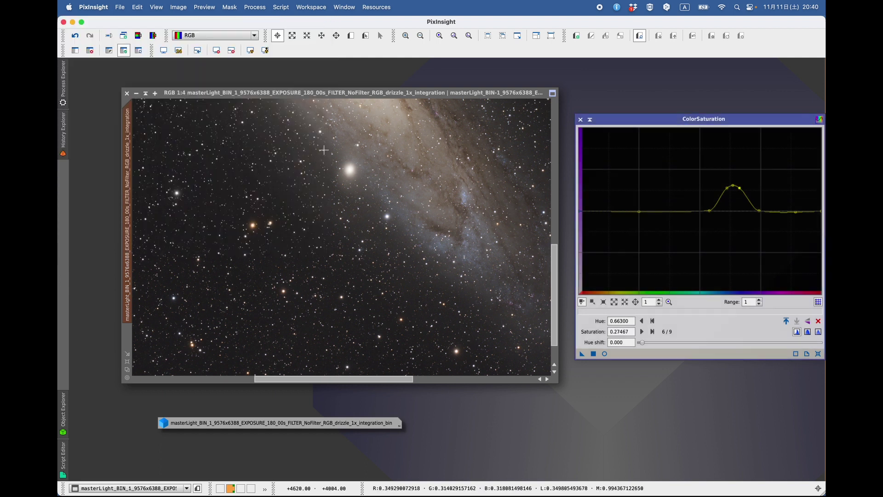
Fit the whole galaxy image in its window, disable its mask, and close ColorSaturation
click(504, 39)
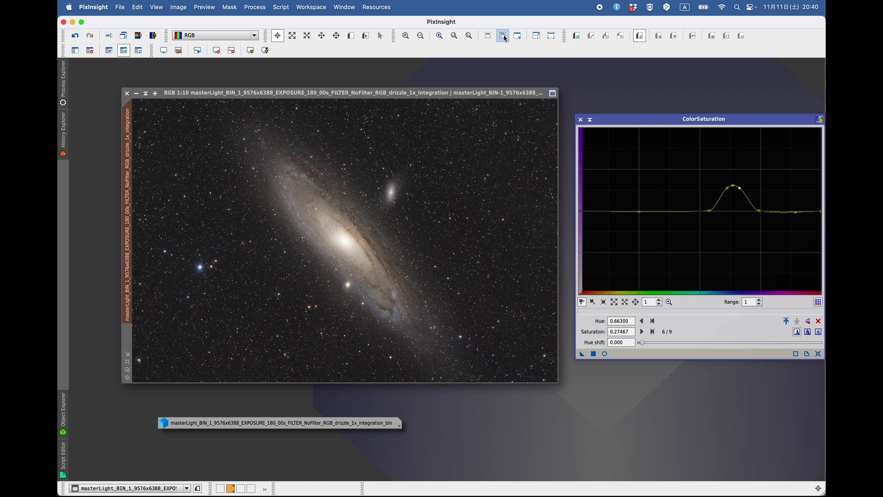
click(124, 52)
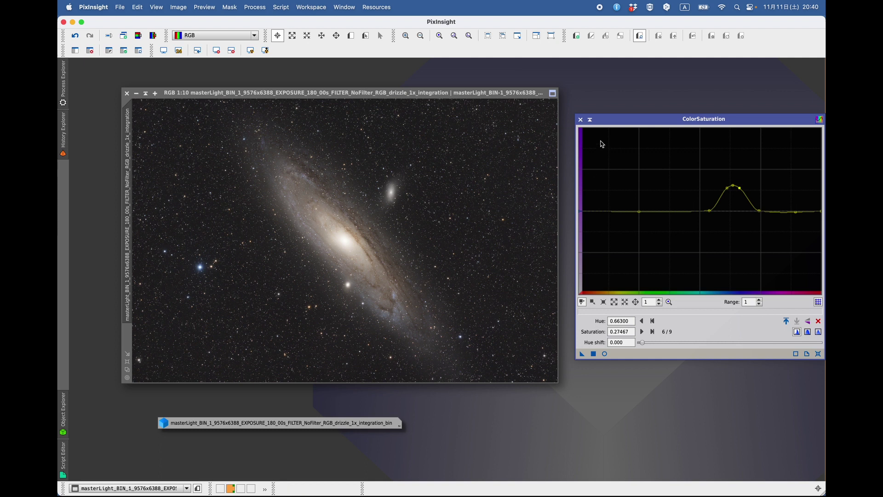
click(581, 119)
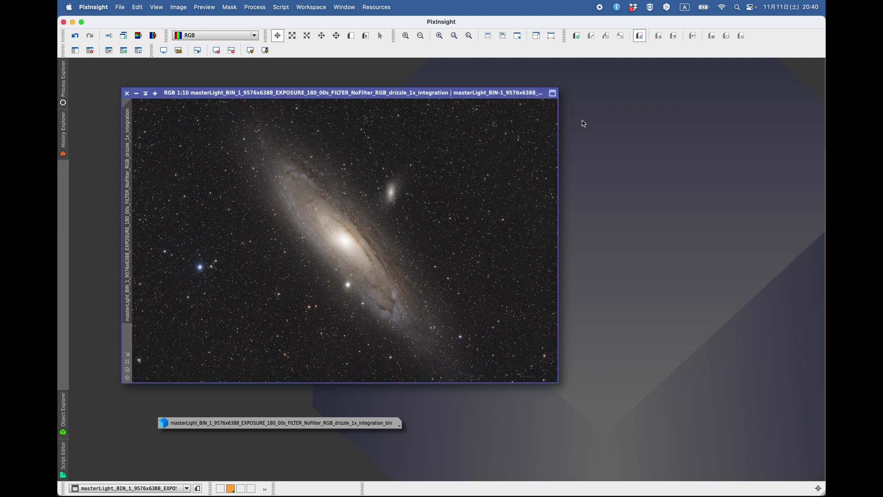
click(64, 123)
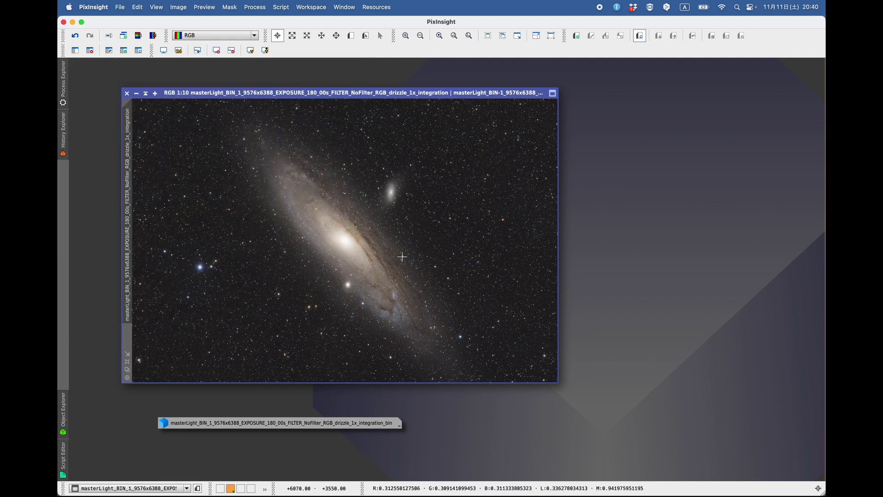
Open GeneralizedHyperbolicStretch beside the galaxy image and start its real-time preview, enlarged on the whole galaxy disc
click(259, 10)
mouse_move(262, 23)
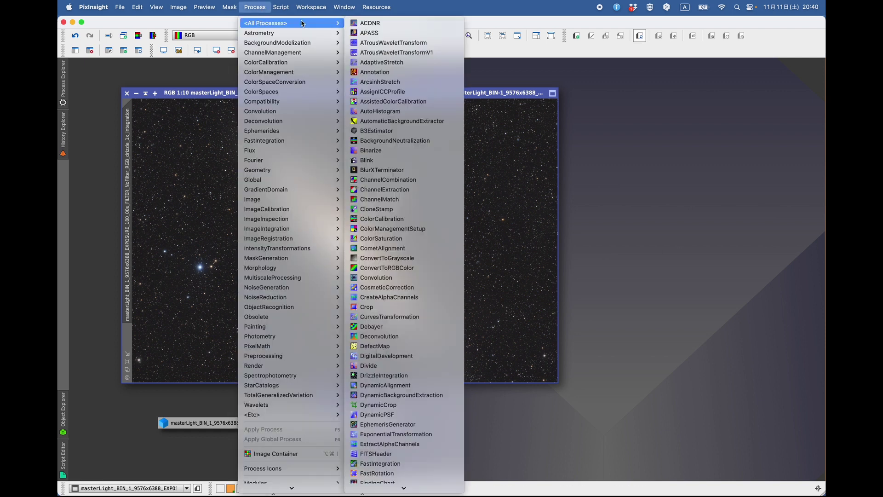
scroll(383, 307, down, 5)
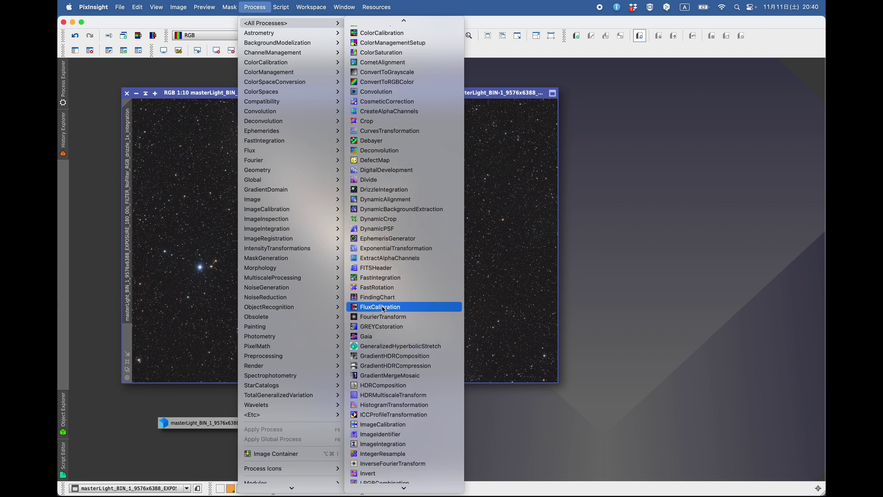
click(399, 348)
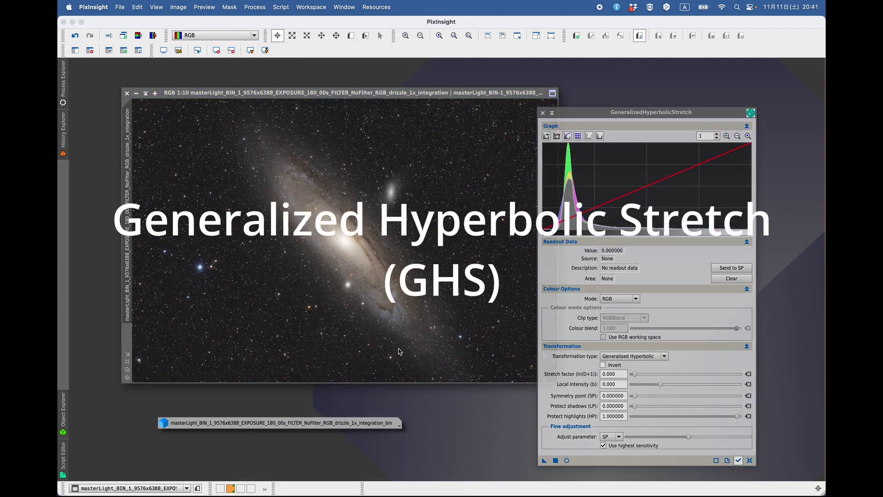
drag(582, 116, 601, 96)
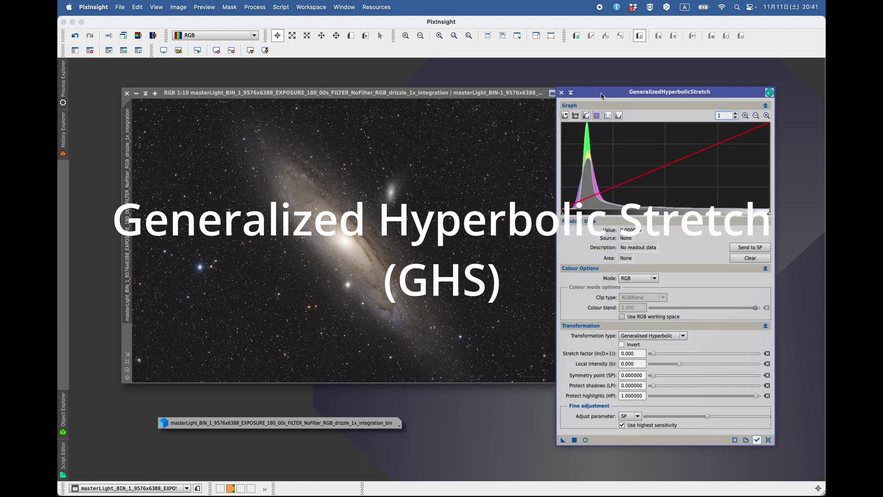
click(585, 440)
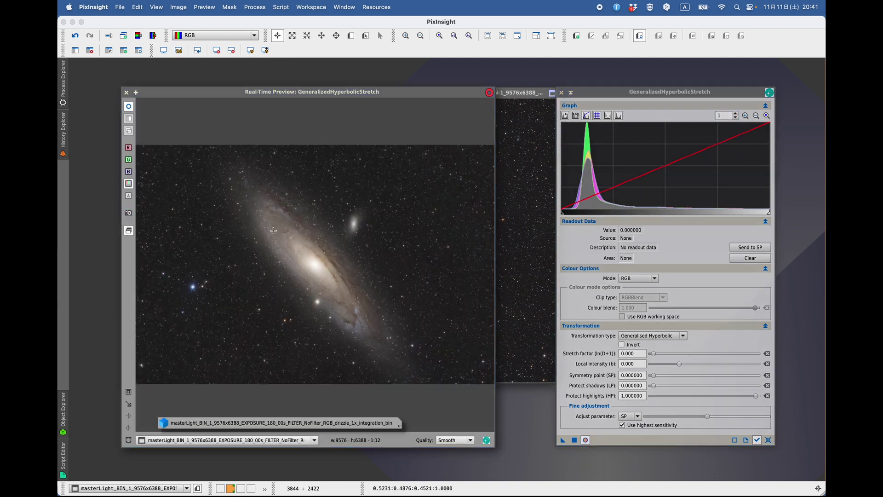
drag(241, 199, 368, 324)
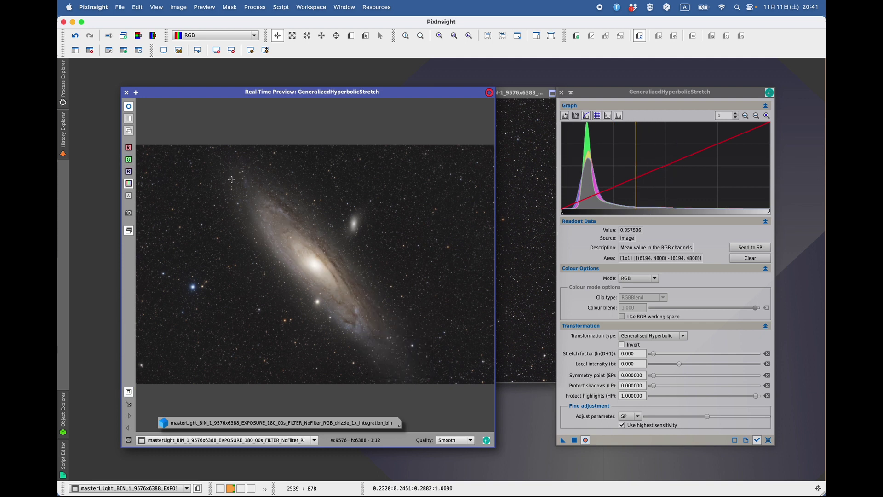
drag(231, 179, 411, 356)
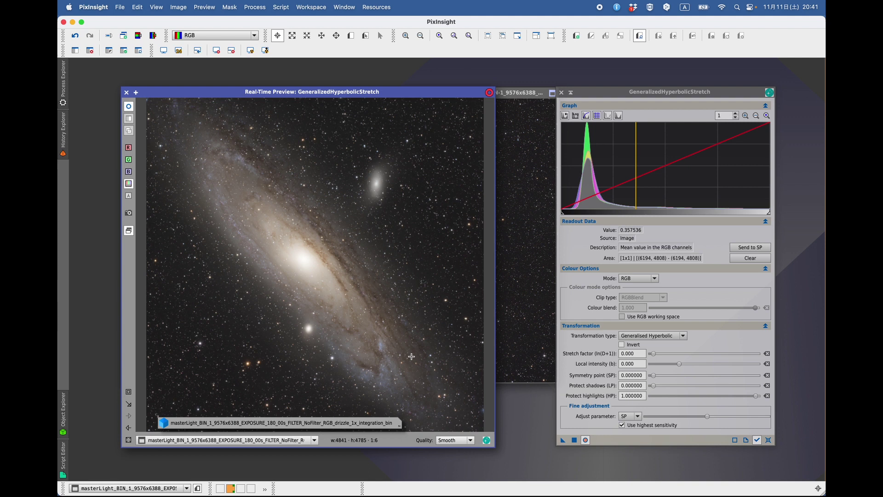
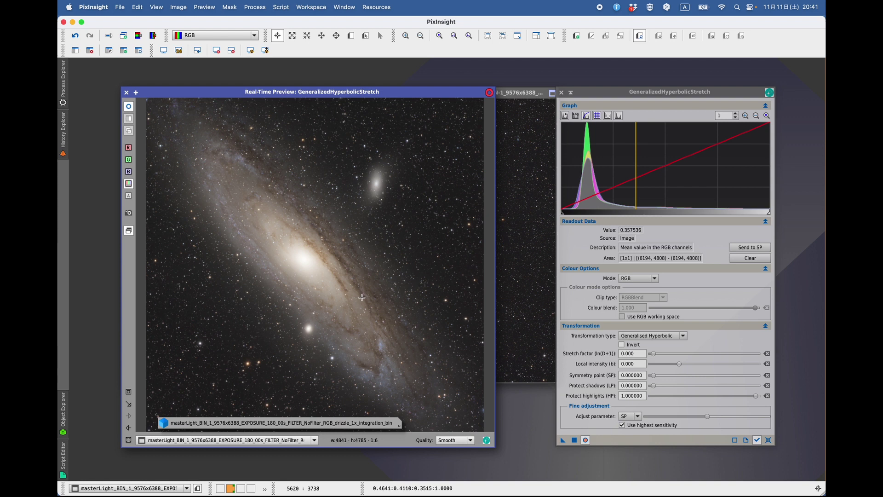
Set the symmetry point to 0.446114 from a sample in the galaxy's disc, and the stretch factor to 0.140
click(360, 297)
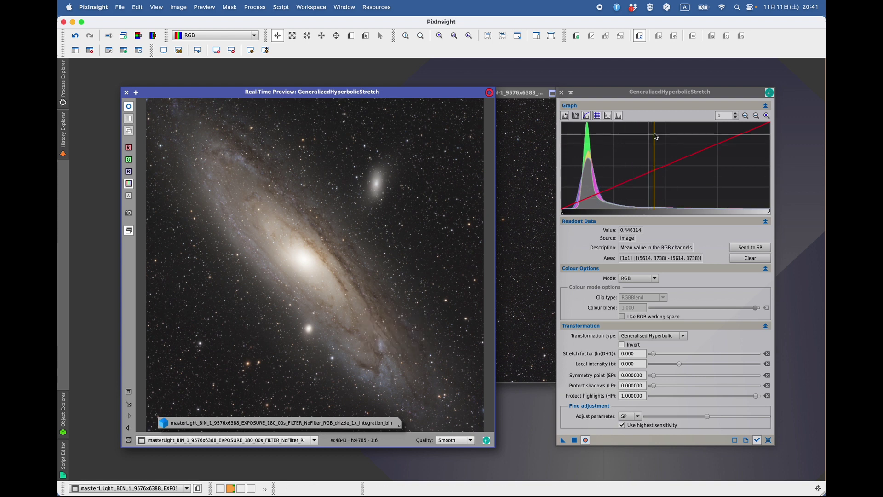
click(740, 248)
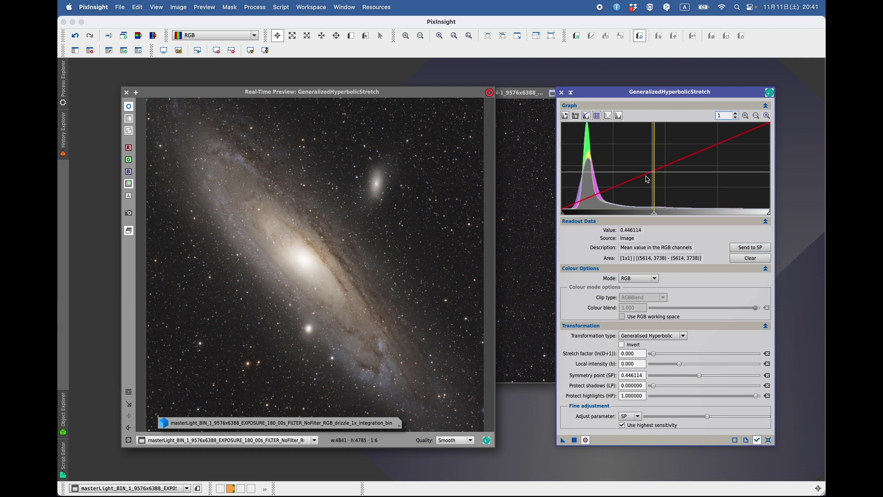
click(655, 354)
drag(655, 355, 657, 357)
click(656, 356)
drag(656, 356, 657, 357)
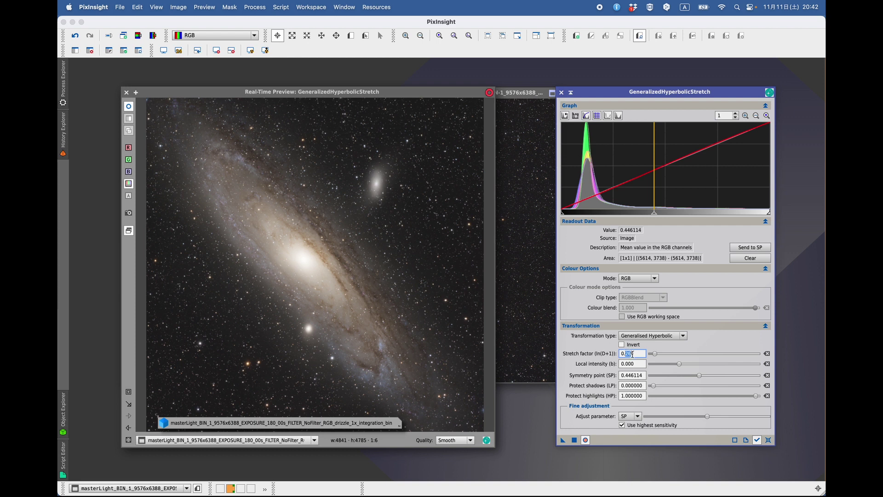
text(140)
click(634, 364)
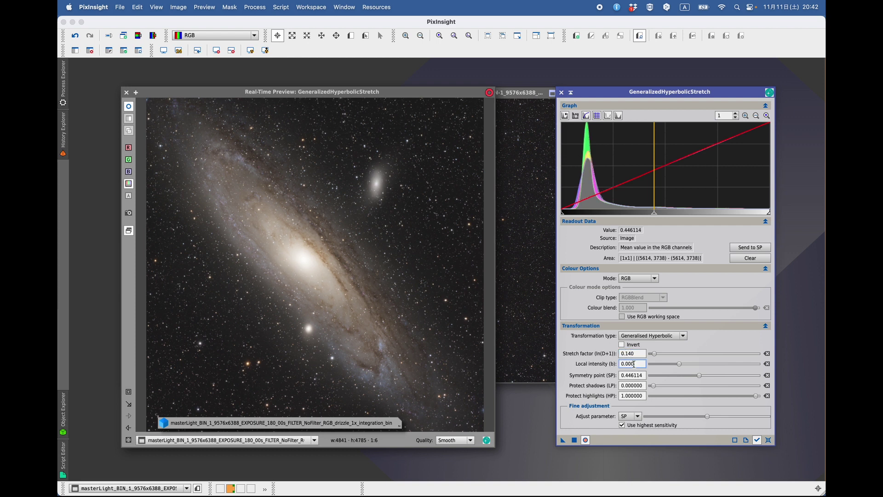
Compare the preview with and without the transformation, and raise the stretch factor to 0.180
click(129, 111)
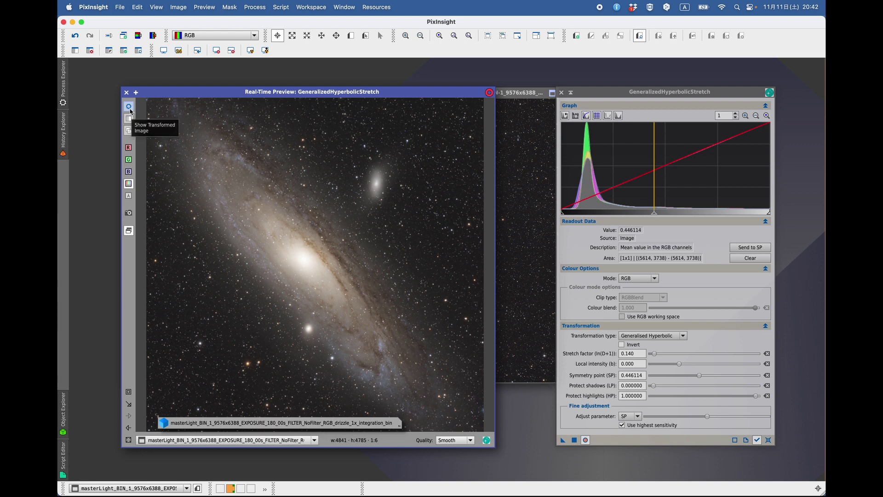
click(130, 111)
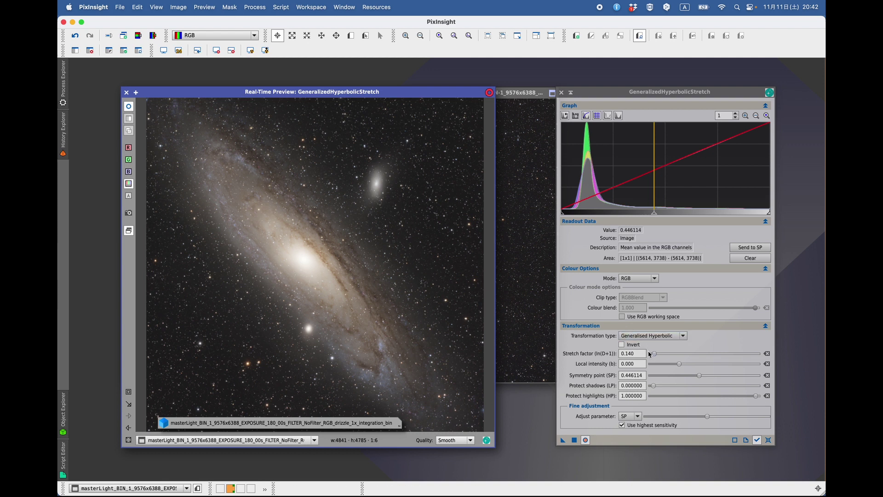
click(629, 355)
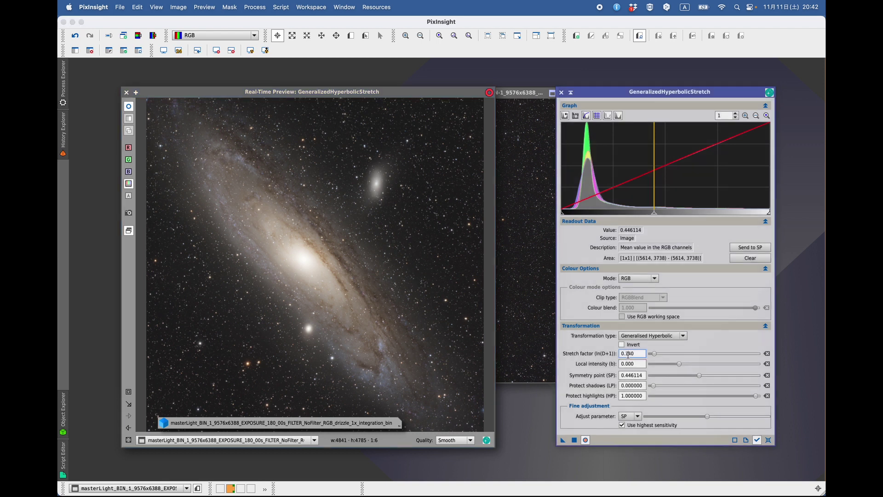
text(80)
key(Tab)
click(130, 109)
click(129, 107)
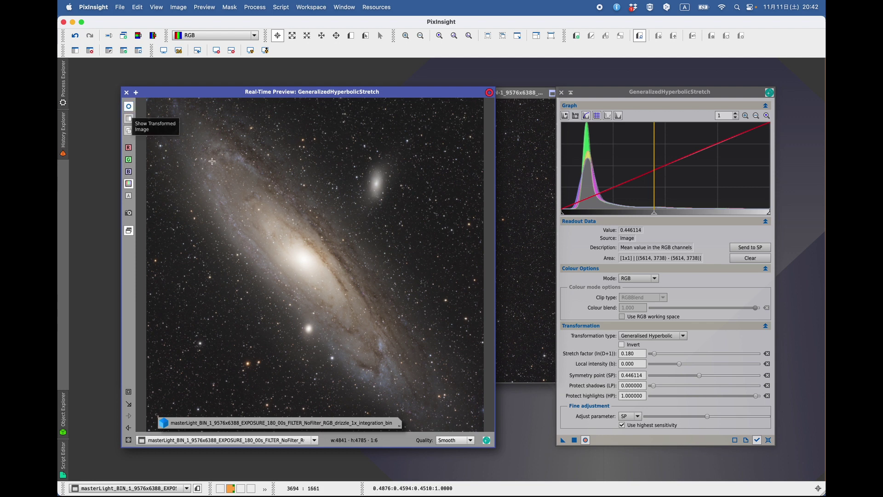
Apply the stretch to the galaxy image, close the console and preview, and compare the image by undoing and redoing the stretch
click(574, 440)
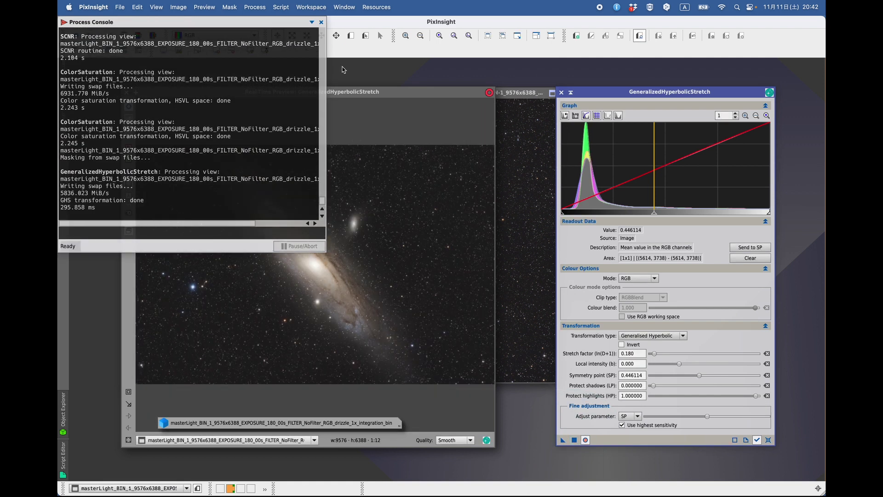
click(321, 22)
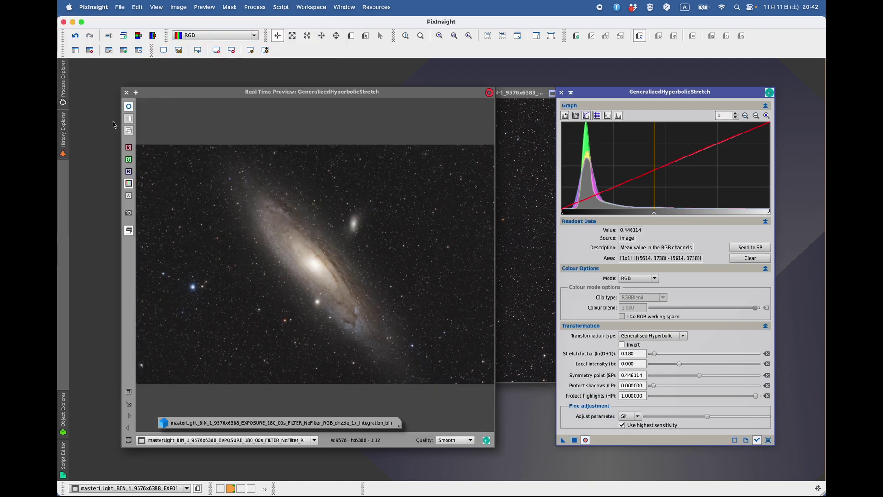
click(127, 93)
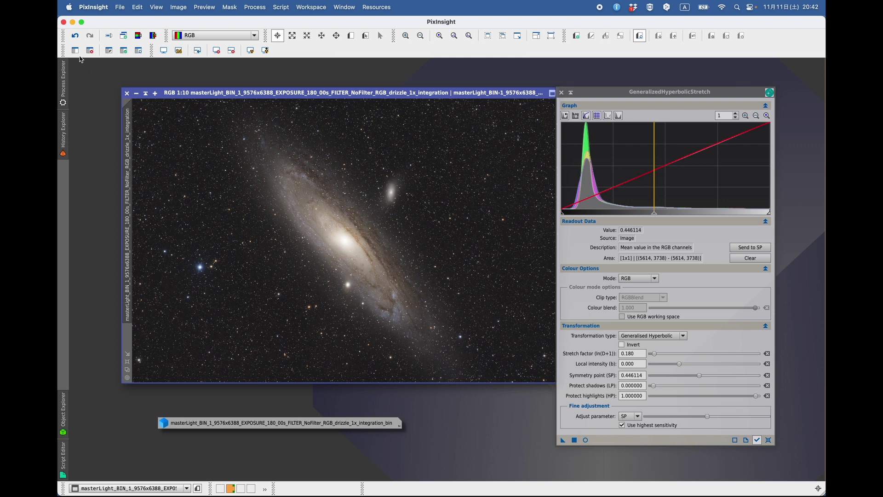
click(75, 36)
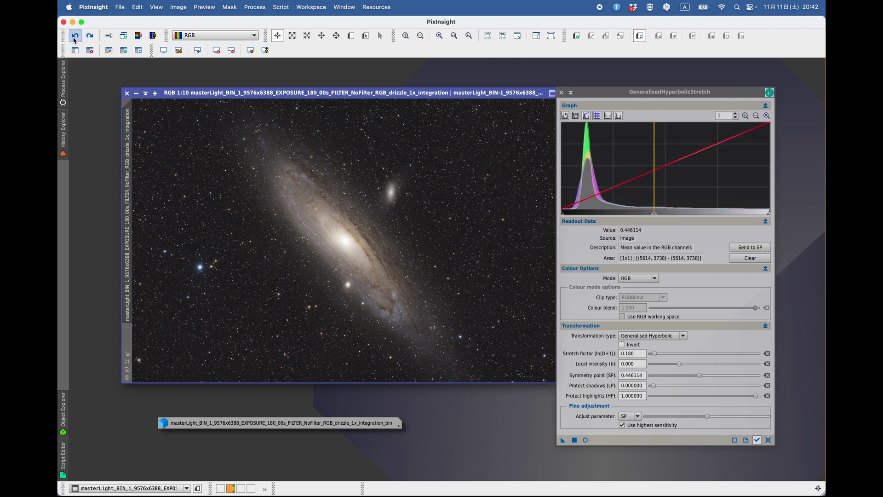
click(90, 38)
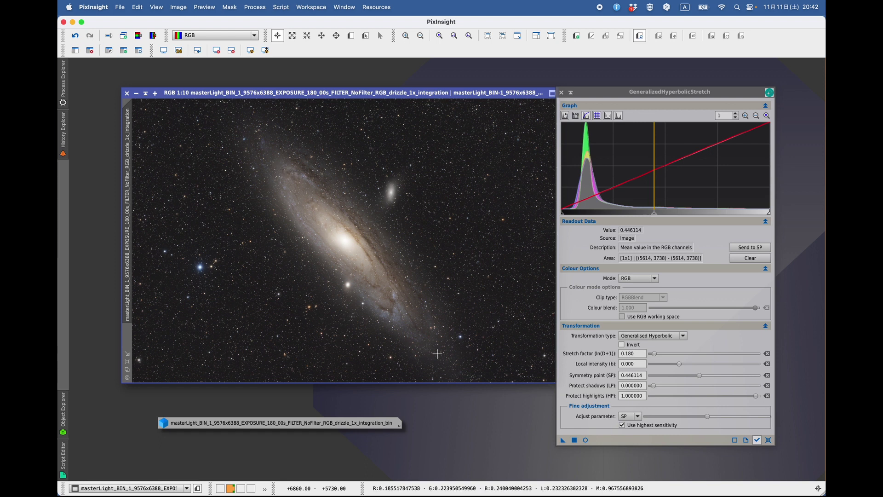
Restart the real-time preview and enlarge it on the galaxy's core and lower blue spiral arm
click(421, 346)
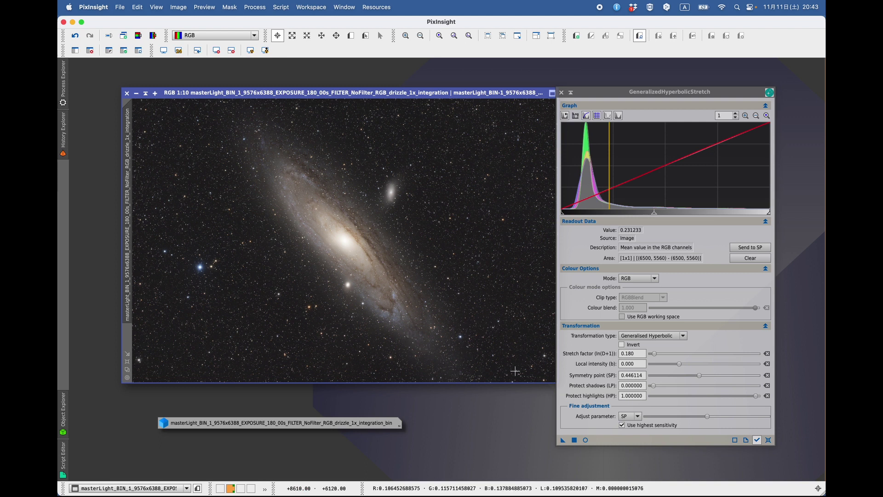
click(585, 440)
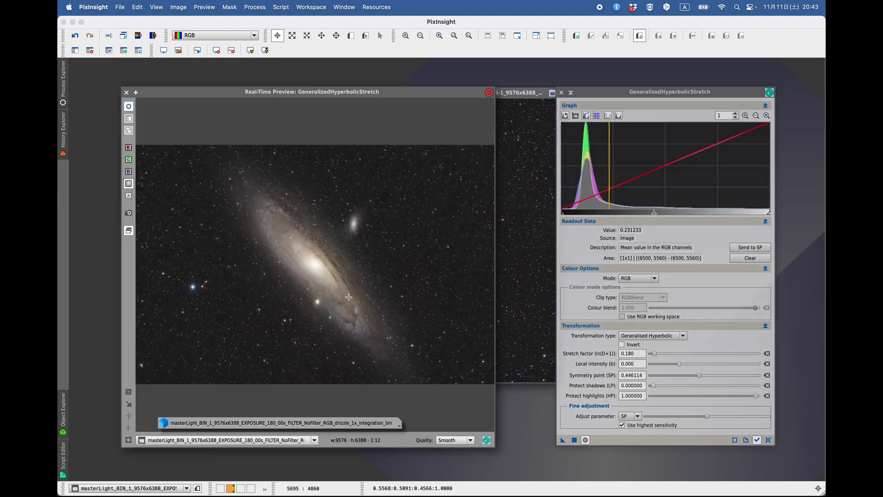
click(129, 395)
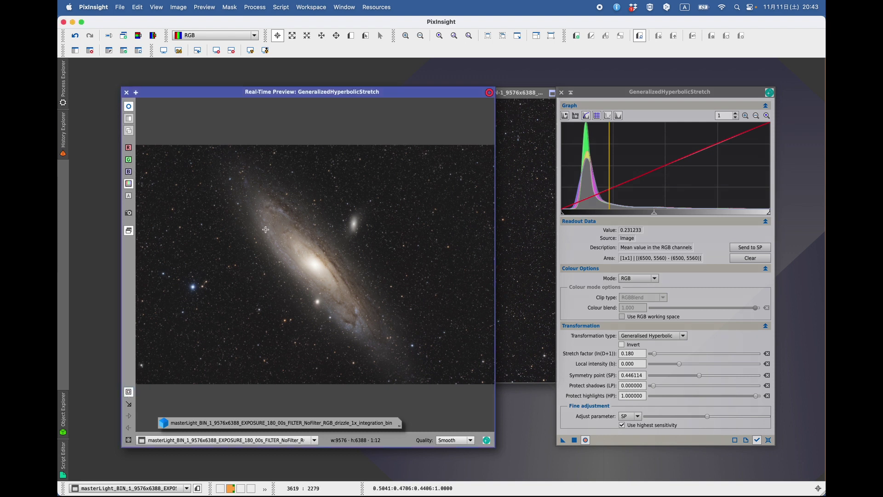
drag(260, 228, 443, 384)
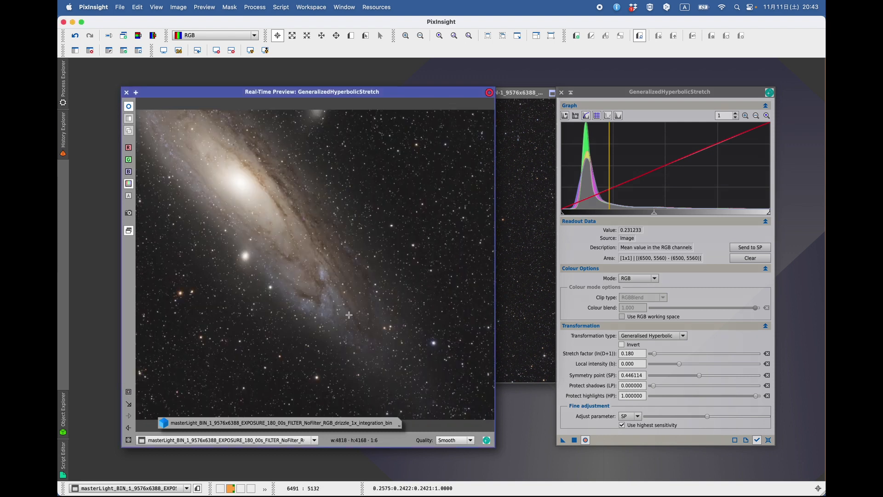
Sample the edge of the galaxy's lower blue arm and use its value, 0.247973, as the symmetry point
click(303, 321)
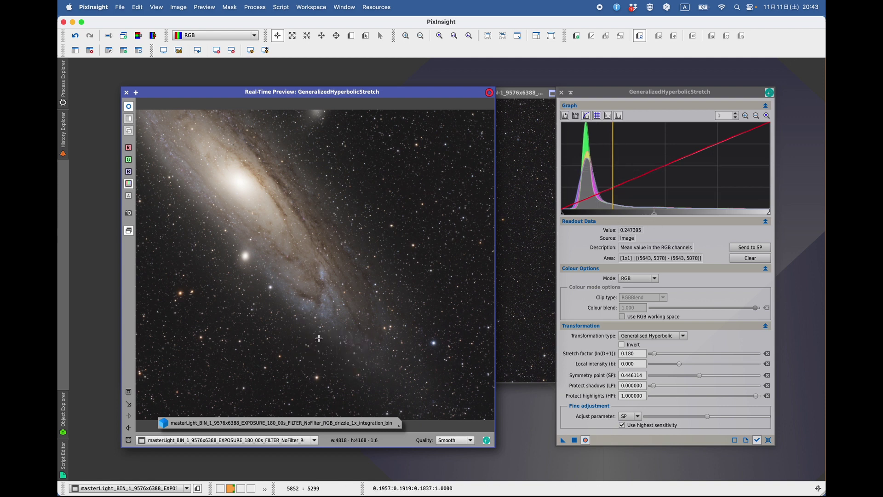
click(306, 310)
click(297, 325)
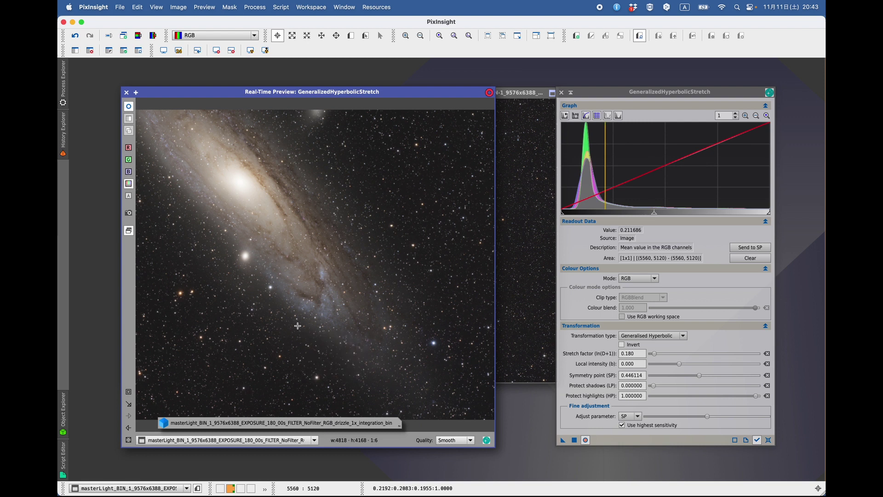
click(304, 321)
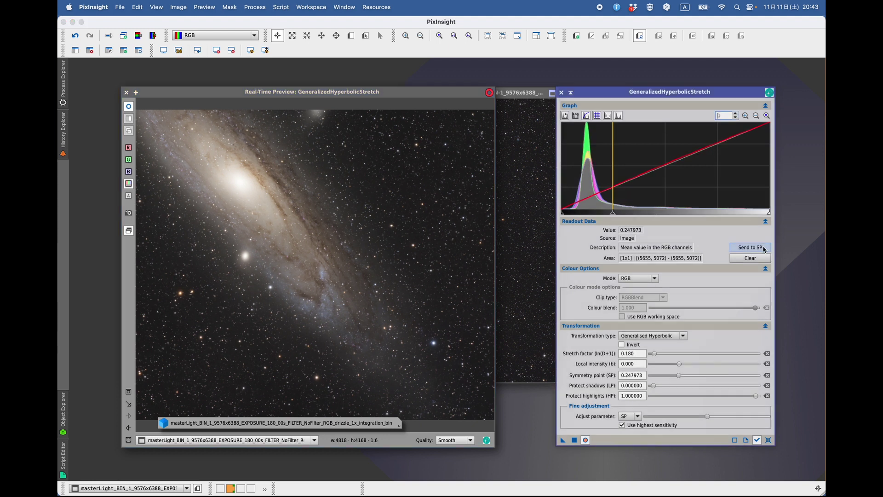
click(764, 248)
Set the stretch factor to 0.260, apply the stretch to the galaxy image, and close the console
mouse_move(653, 353)
mouse_down()
mouse_move(670, 355)
mouse_move(644, 354)
mouse_move(656, 358)
mouse_up()
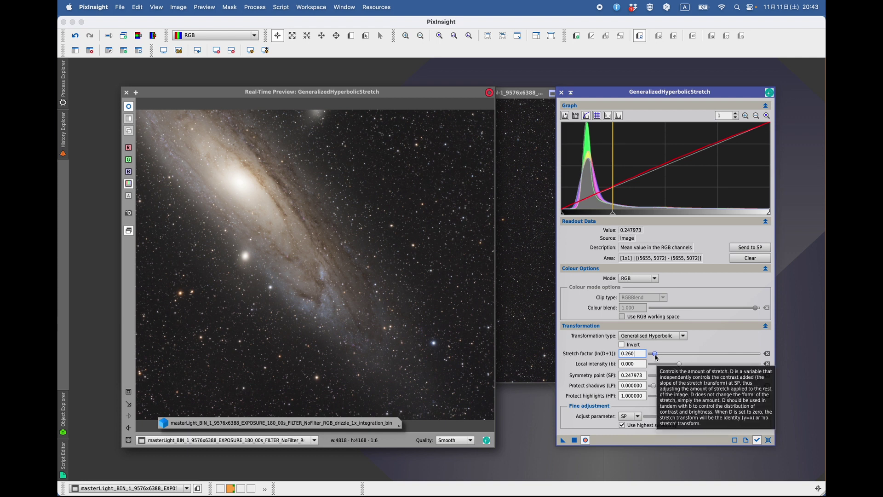
click(575, 442)
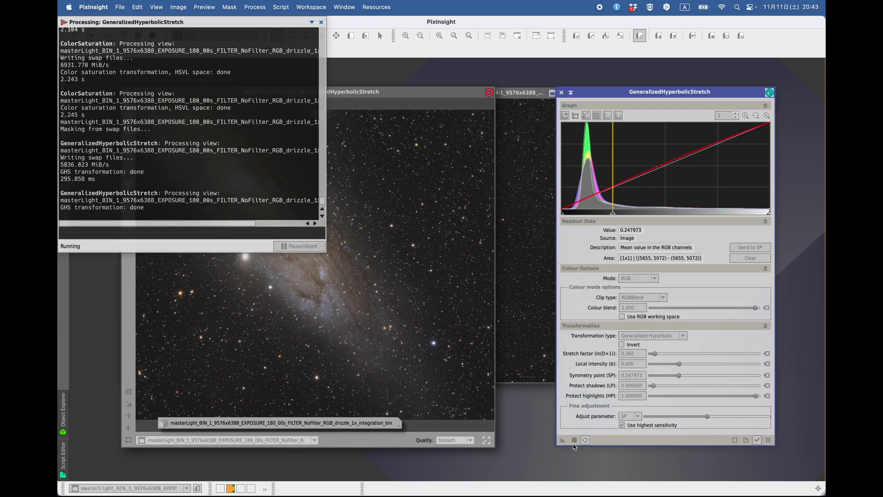
click(321, 22)
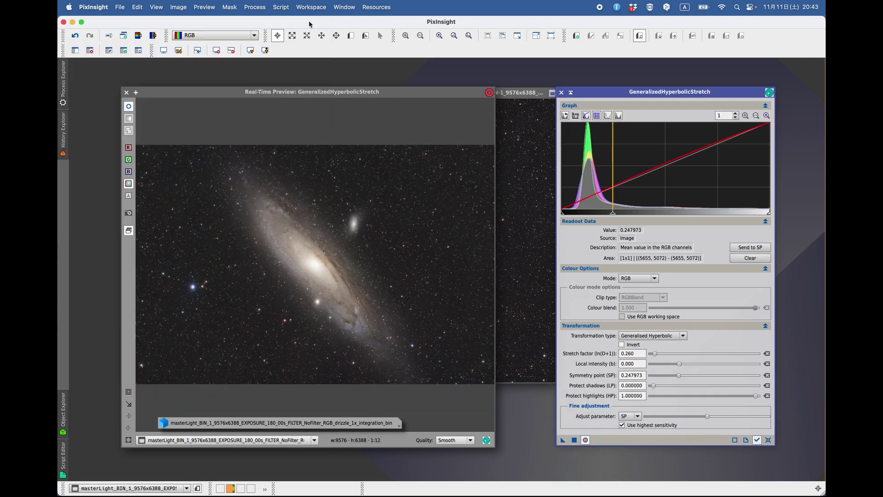
Close the real-time preview and compare the galaxy image by undoing and redoing the last stretch twice
click(126, 94)
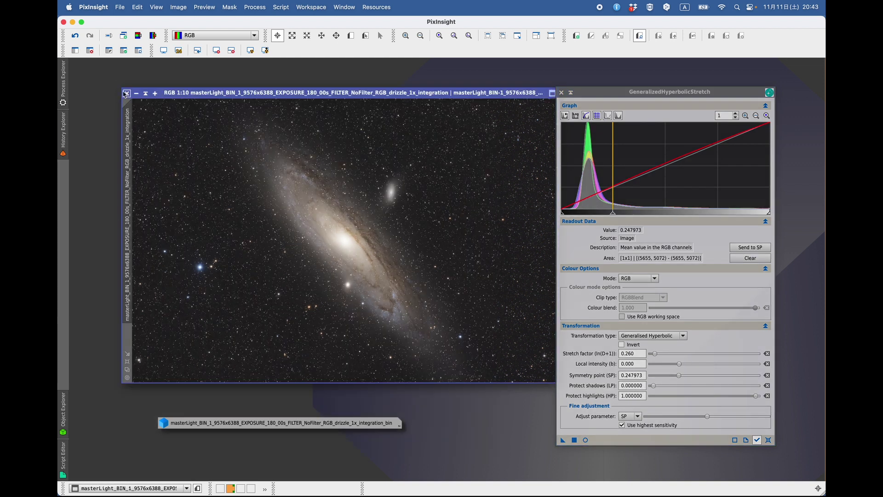
click(75, 36)
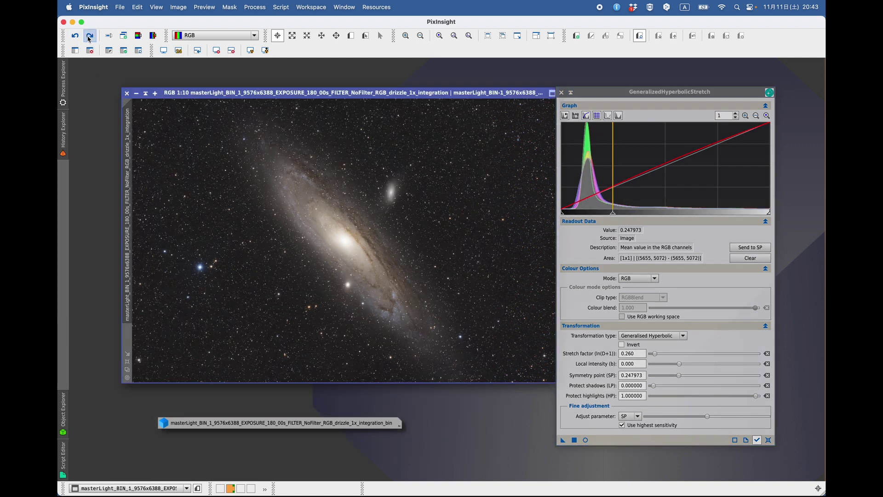
click(89, 36)
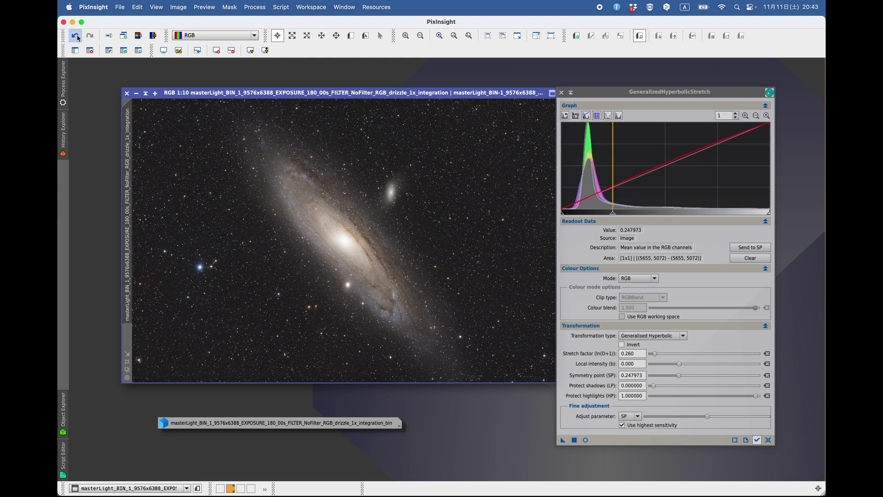
click(76, 37)
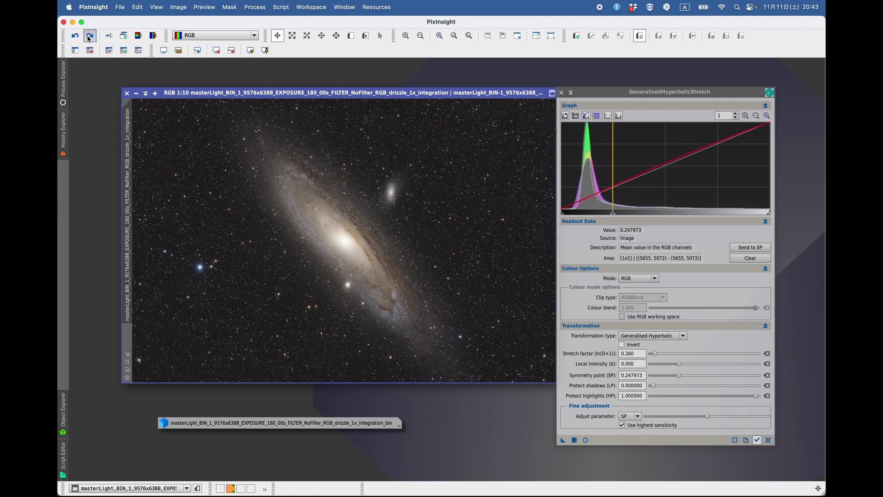
click(89, 38)
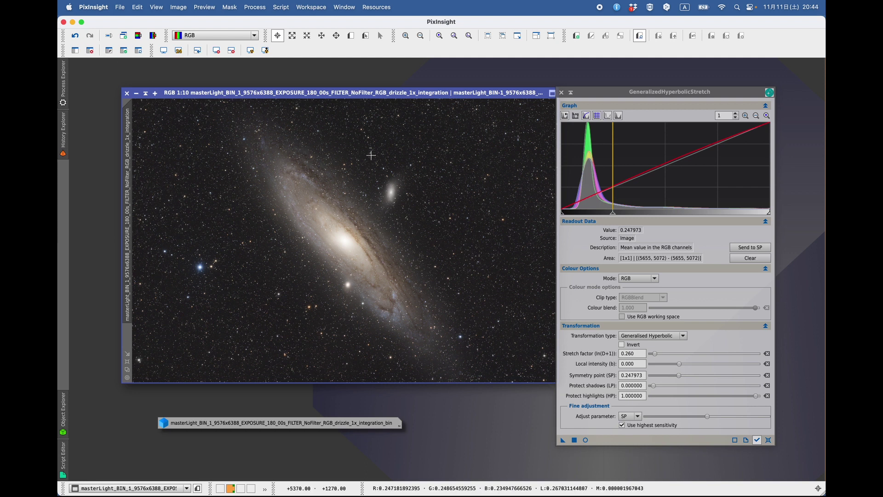
Close the GeneralizedHyperbolicStretch process, and move the minimized mask image and the galaxy image to clear the workspace
click(562, 93)
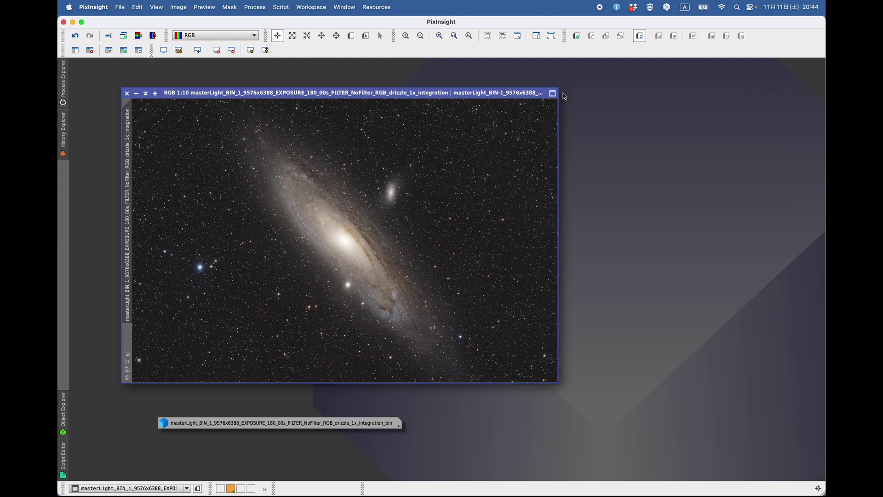
click(330, 429)
drag(331, 431, 314, 472)
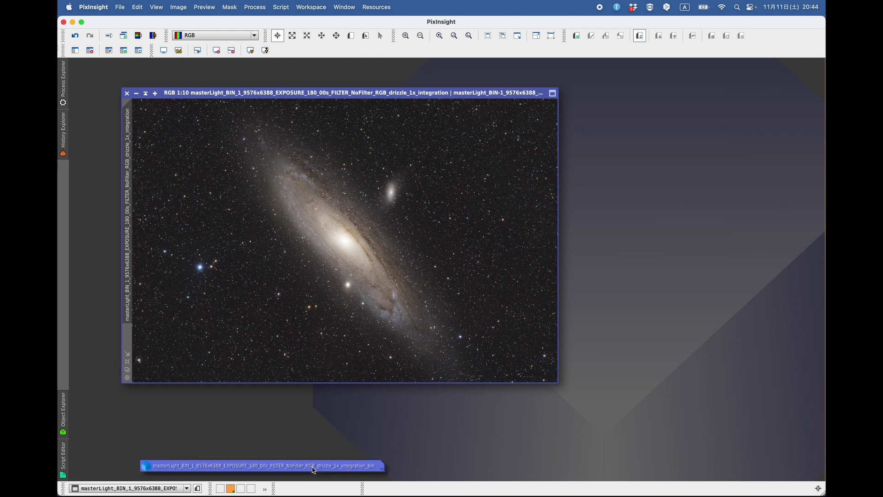
drag(359, 98, 400, 88)
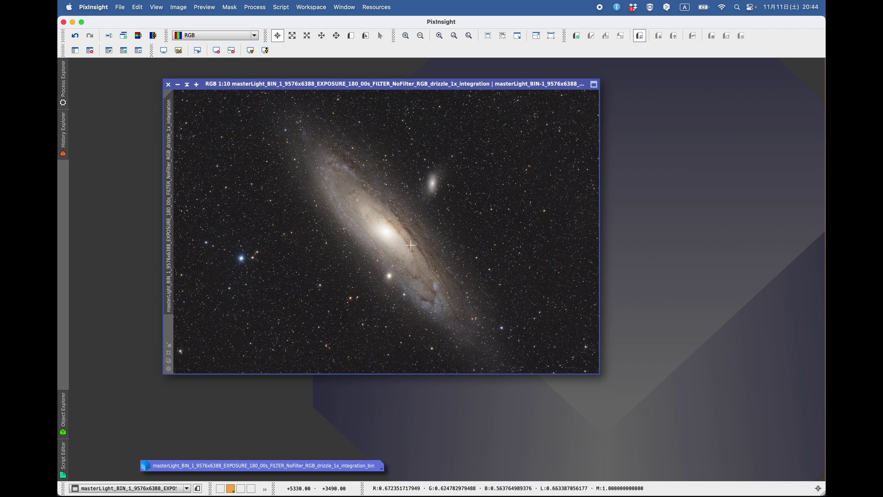
Open the Rotation process and set its angle to 90 degrees
click(68, 89)
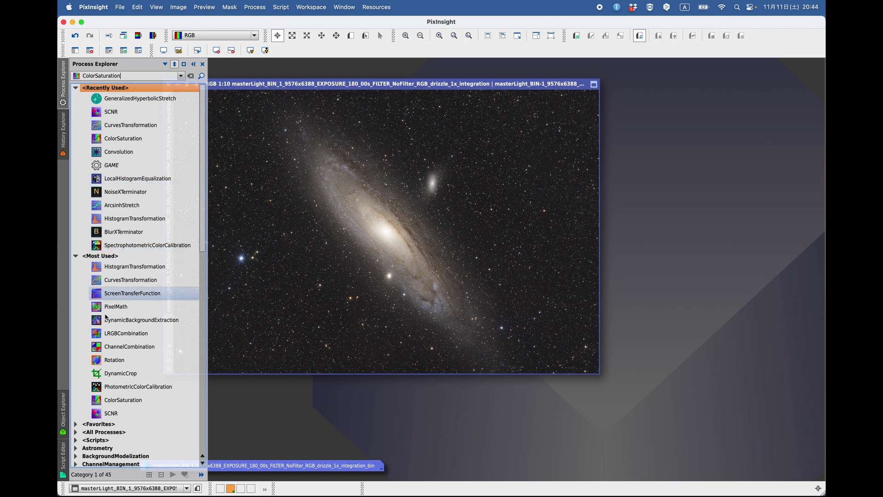
double_click(114, 360)
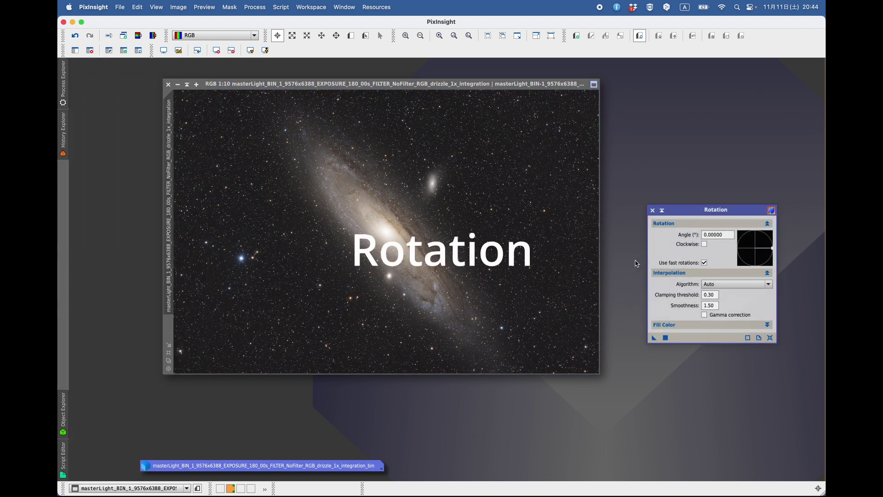
click(704, 235)
text(9)
Try the 90-degree counter-clockwise rotation on the galaxy image, accepting removal of its mask and astrometric solution, fit the view, and undo the rotation
click(667, 336)
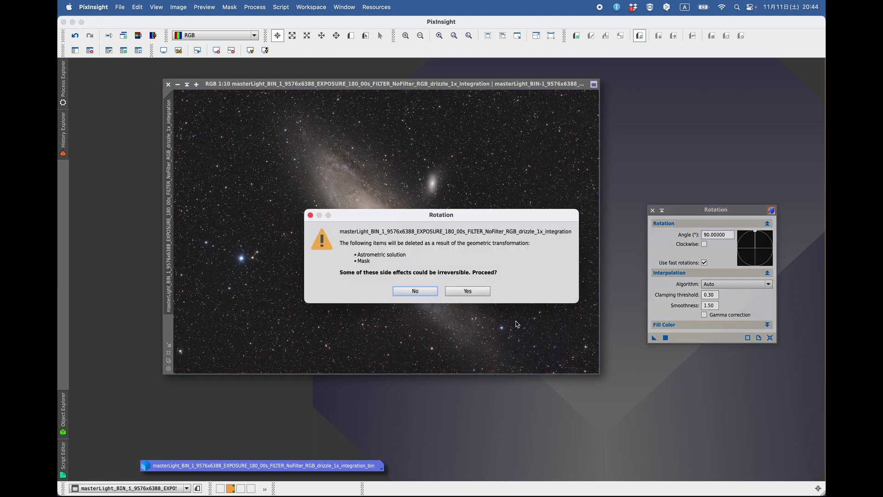
click(485, 291)
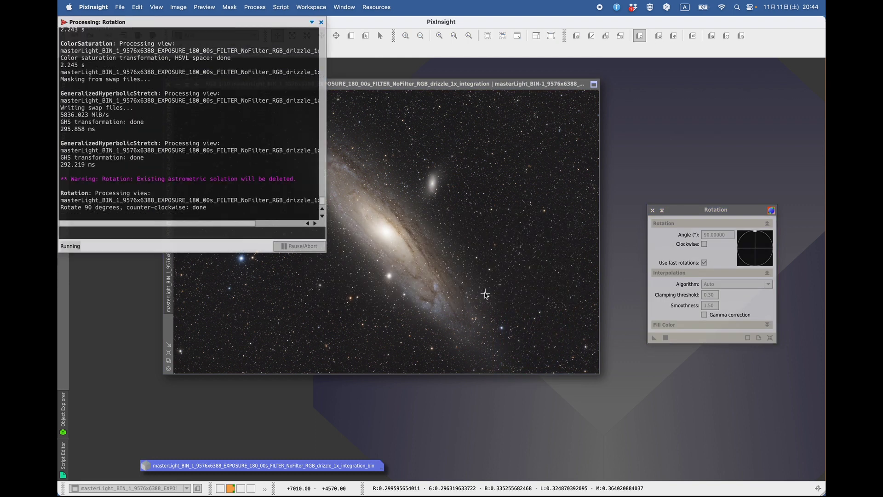
click(502, 37)
click(322, 22)
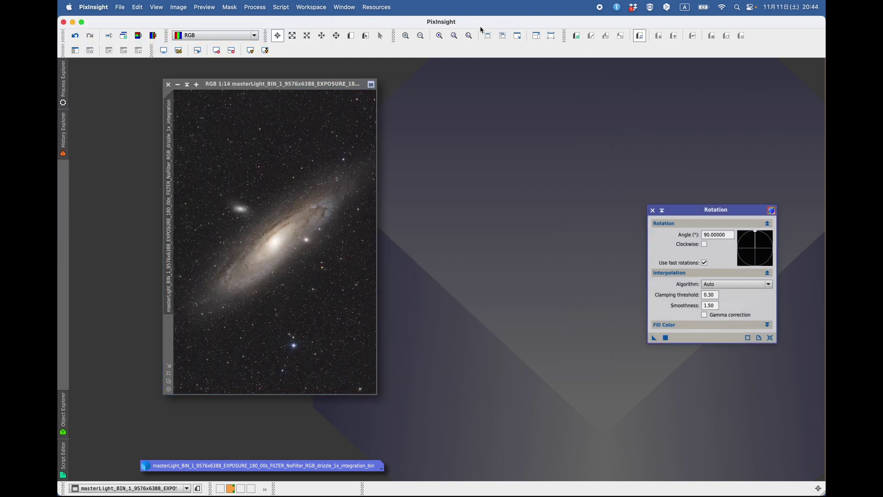
click(488, 36)
drag(477, 85, 586, 61)
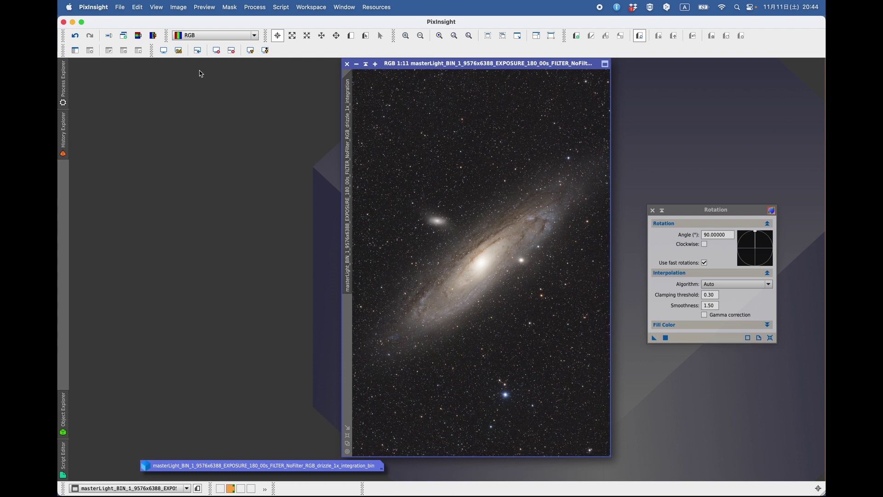
click(72, 41)
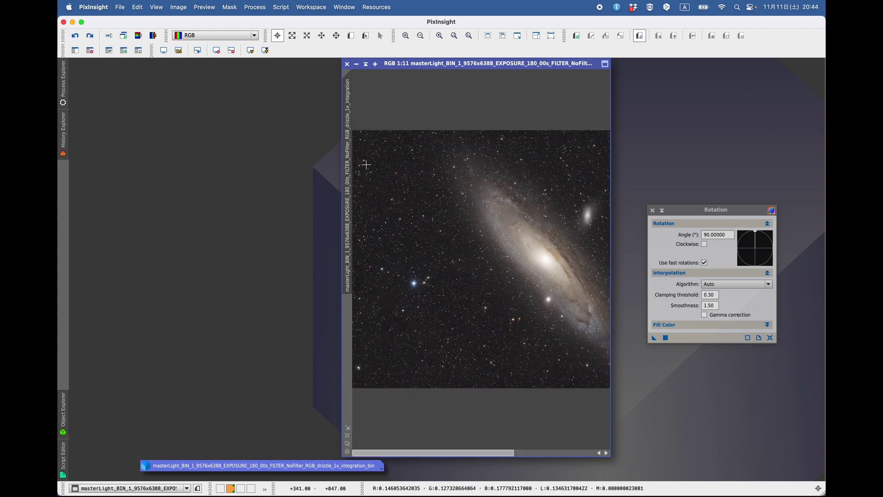
Rotate the galaxy image 90 degrees clockwise, accept the removal of its astrometric solution and mask, and close the console
click(704, 244)
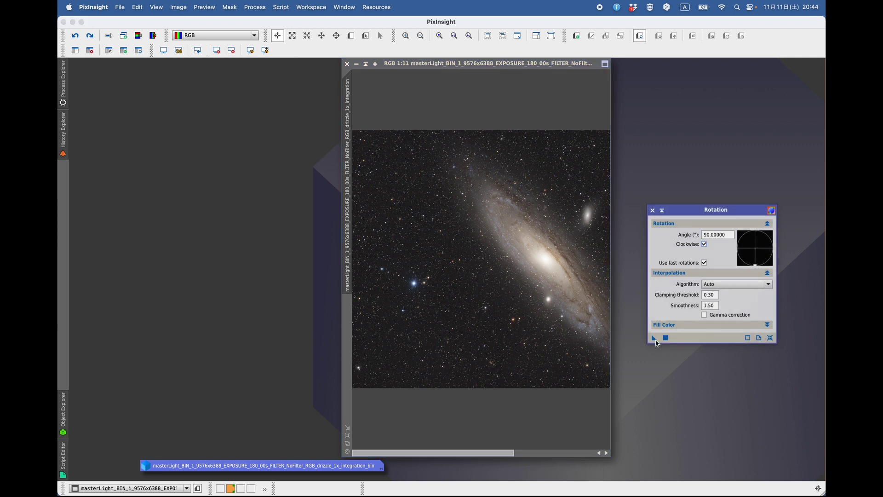
drag(565, 340, 565, 342)
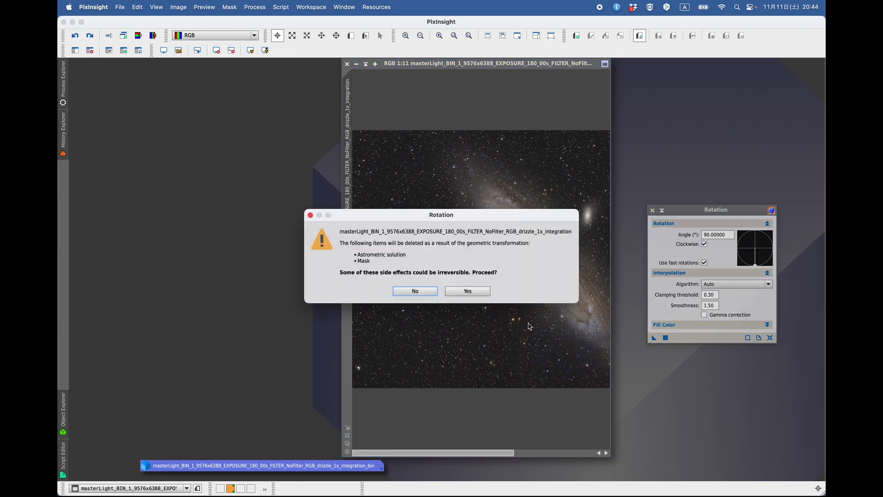
click(467, 291)
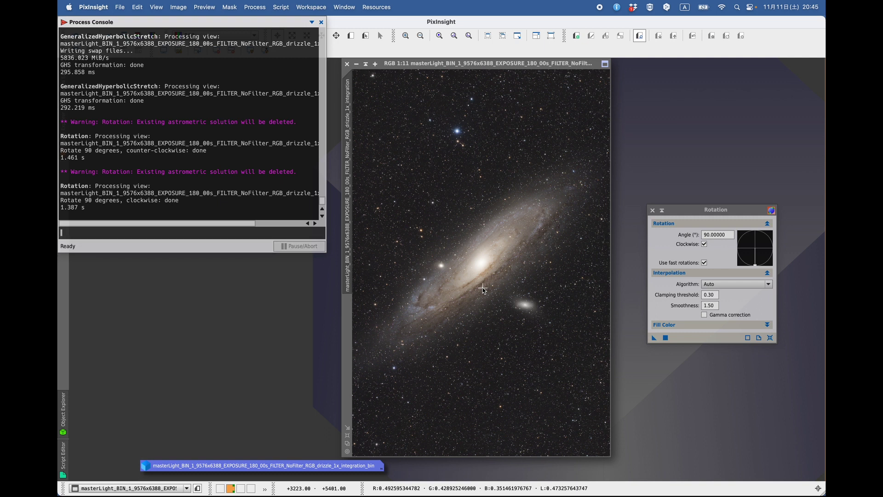
click(322, 23)
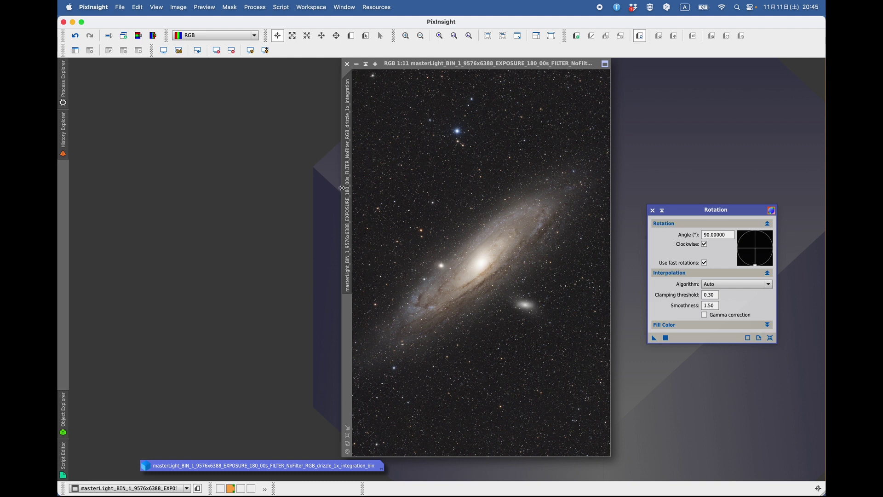
Load the image's processing history, view the ArcsinhStretch and second-stage HistogramTransformation states, and return to the final Rotation state
right_click(394, 178)
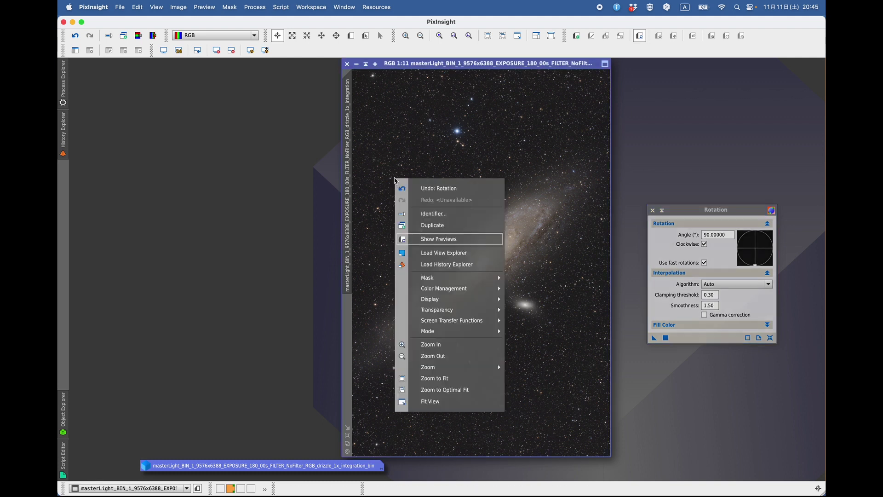
click(417, 264)
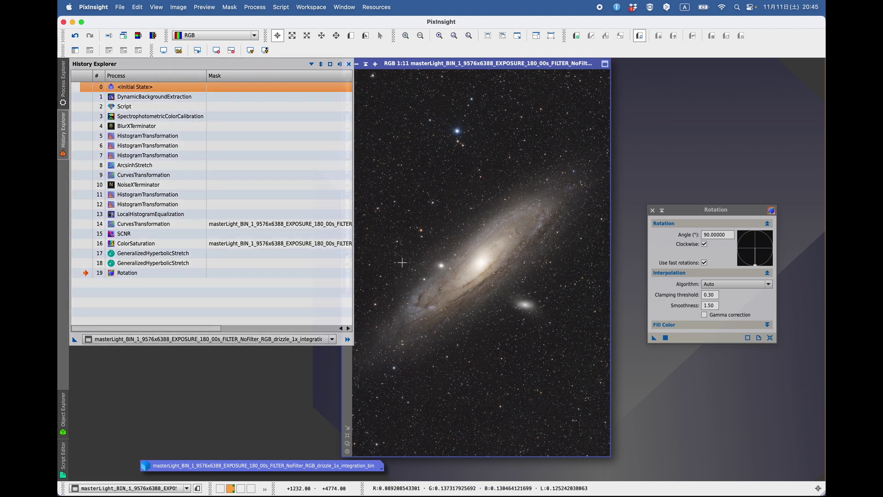
click(87, 168)
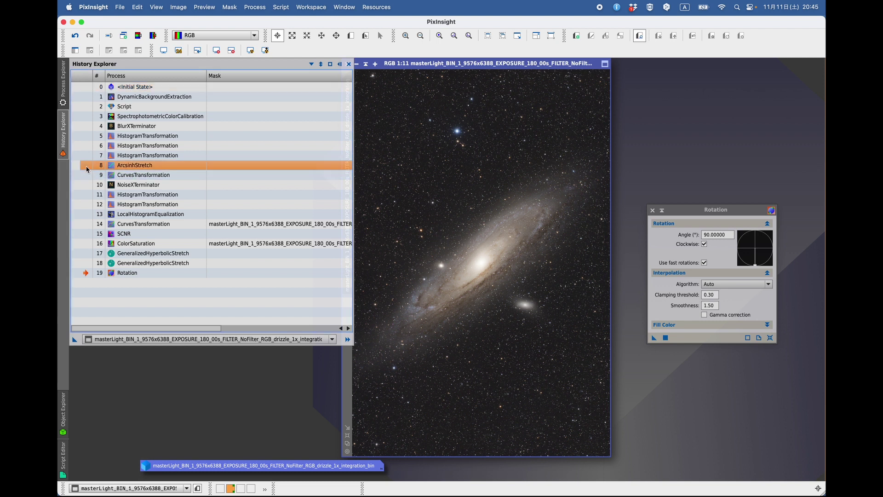
click(85, 198)
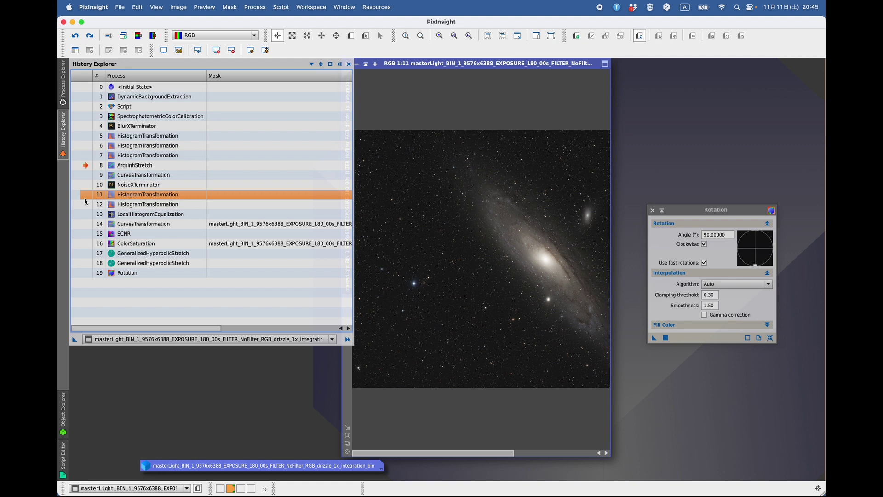
click(86, 272)
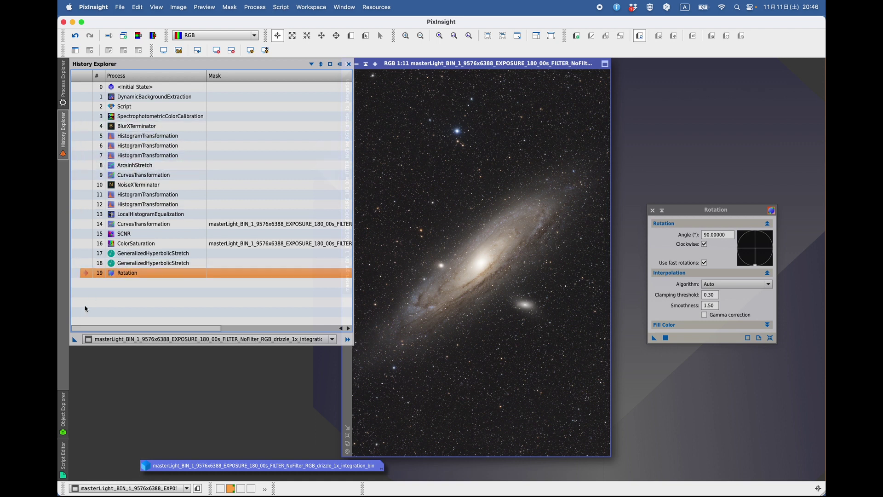
Save the image's processing history as a process icon on the workspace and open it as a ProcessContainer
drag(74, 339, 85, 368)
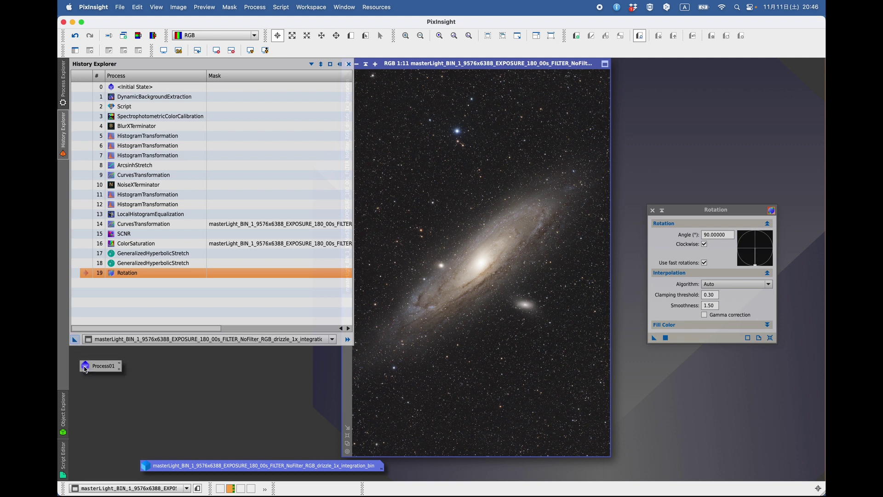
double_click(85, 367)
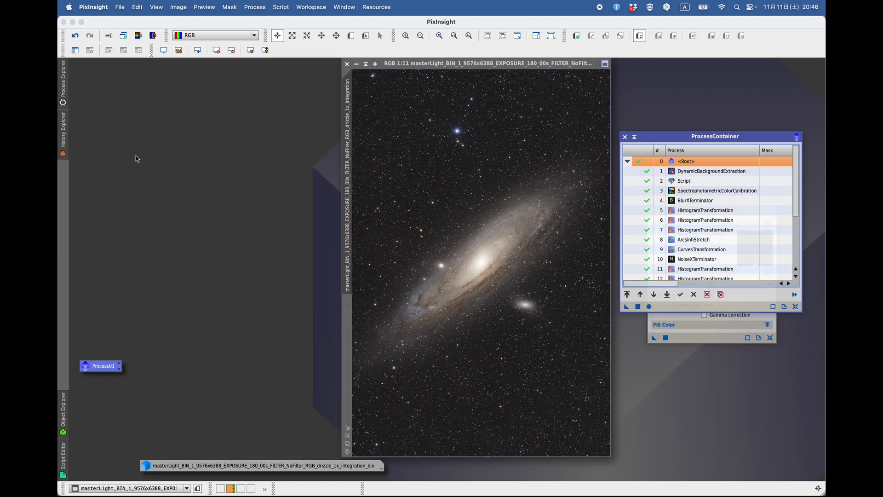
Revert the galaxy image to its BlurXTerminator history state
click(63, 144)
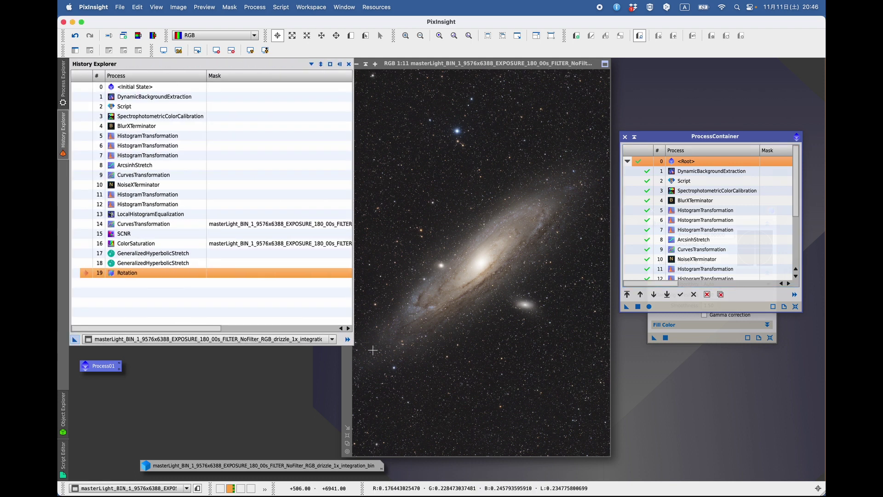
click(85, 127)
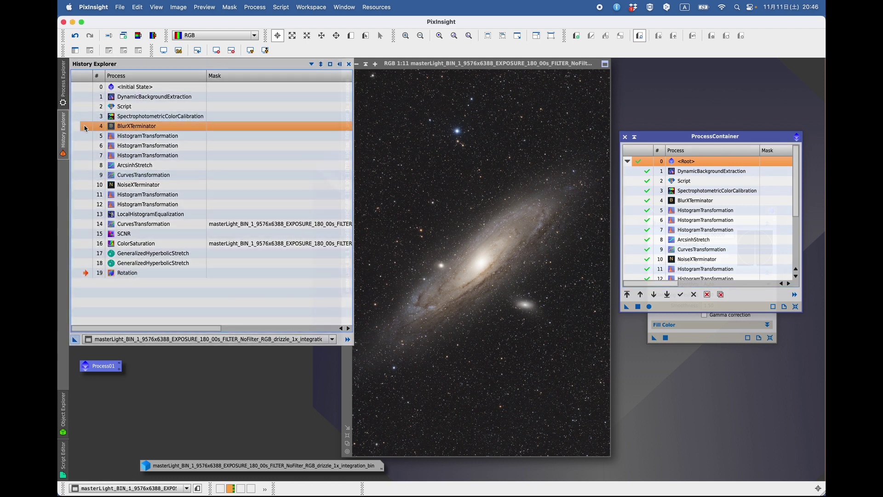
double_click(85, 127)
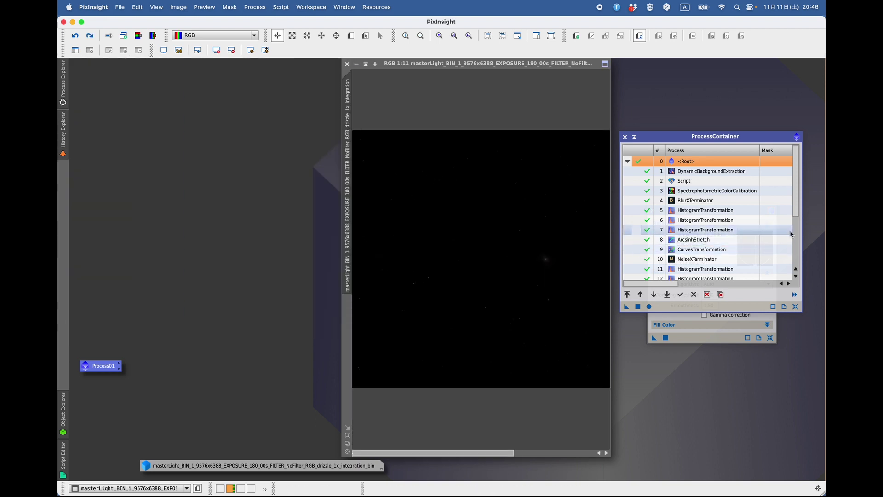
Examine the stored settings of HistogramTransformation (entry 12) and CurvesTransformation (entry 9) in the container, closing each process window
scroll(796, 269, down, 3)
scroll(796, 269, up, 1)
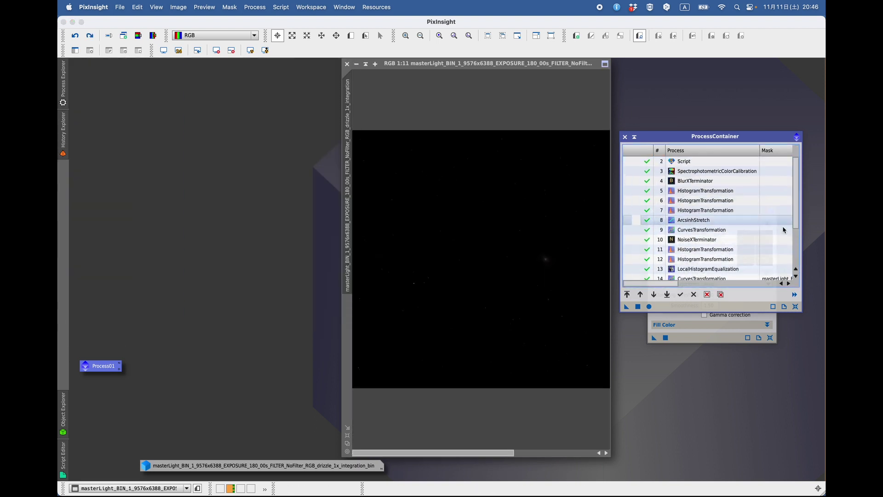
double_click(689, 259)
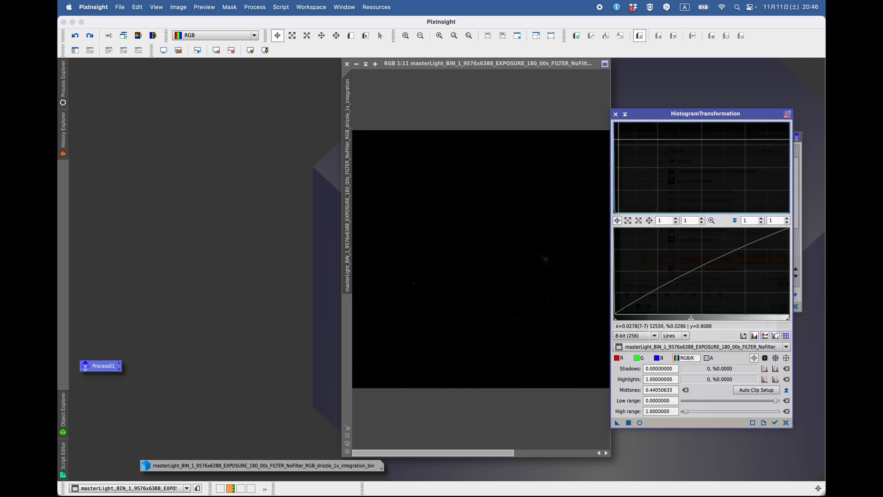
click(615, 114)
double_click(700, 229)
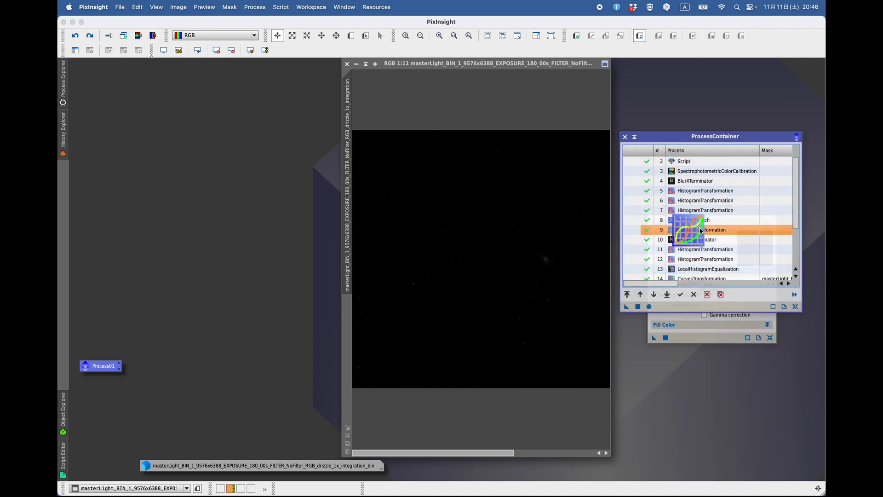
click(611, 142)
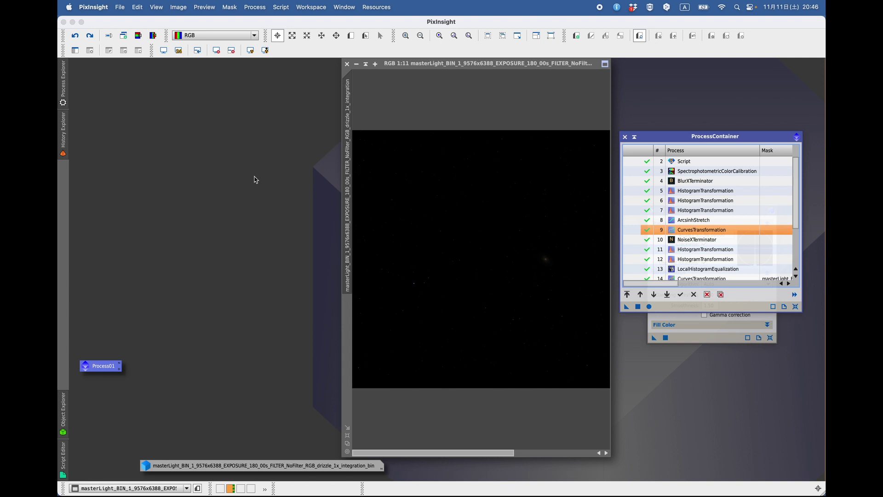
Return the galaxy image to the final Rotation state in its processing history
click(63, 147)
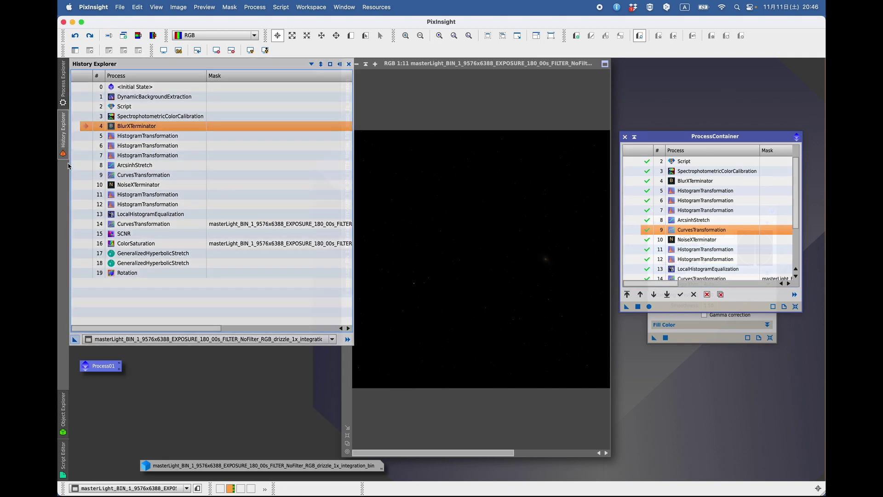
click(88, 274)
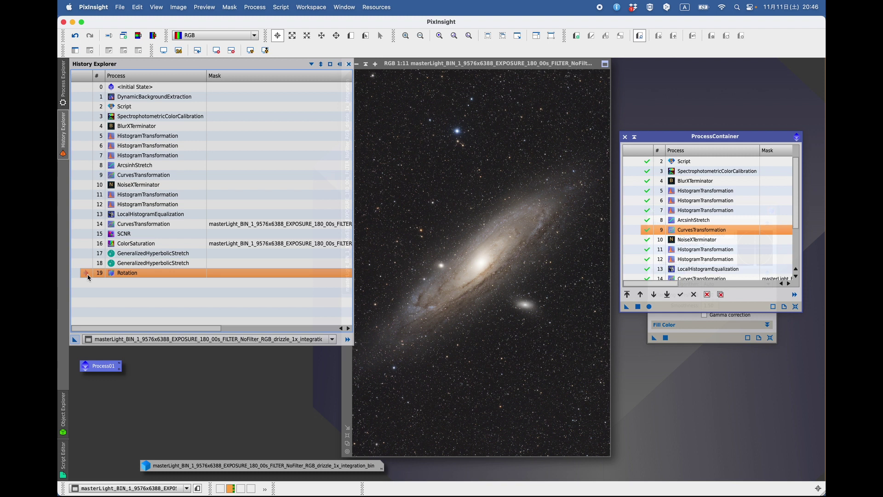